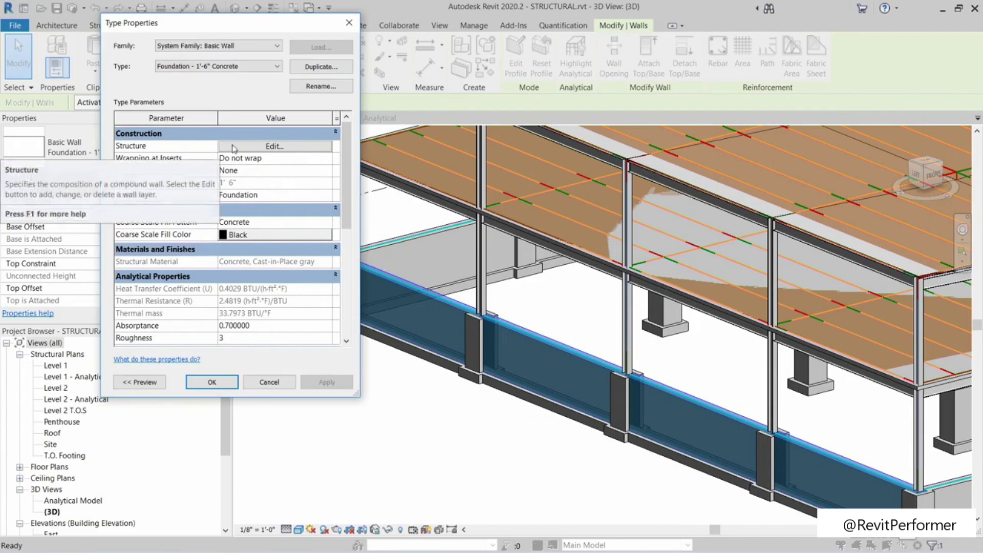
Step: Open the material of the structure layer in the foundation wall's assembly and widen the Material Browser
left_click(261, 148)
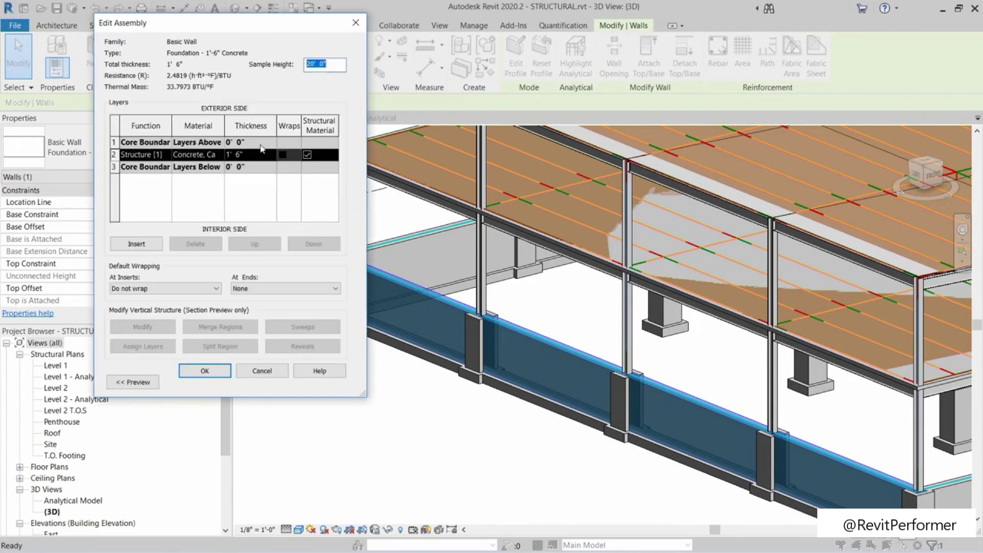
left_click(209, 156)
left_click(187, 155)
left_click(200, 156)
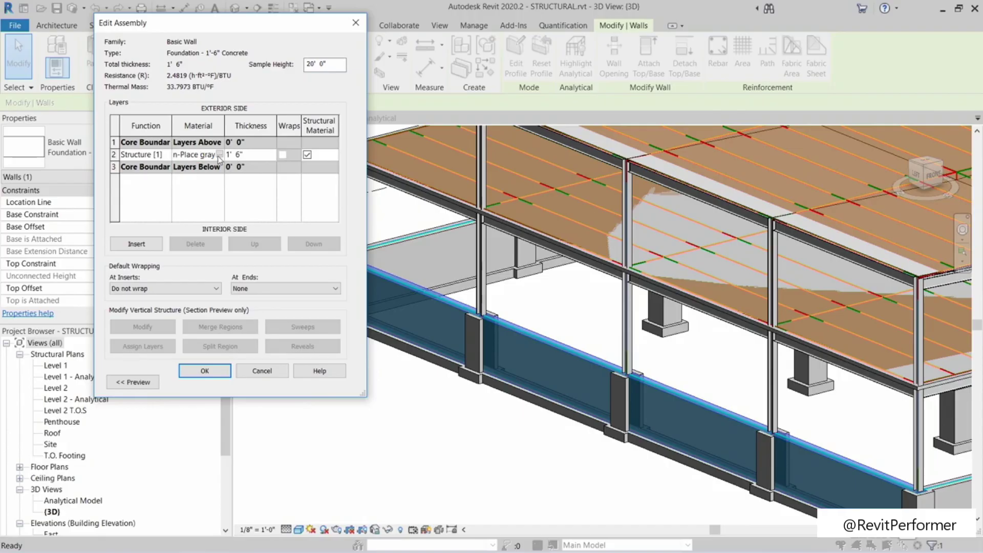
key("Left")
key("Left")
key("Left")
key("Left")
key("Left")
key("Left")
key("Left")
key("Left")
key("Left")
key("Left")
key("Left")
key("Left")
left_click(219, 155)
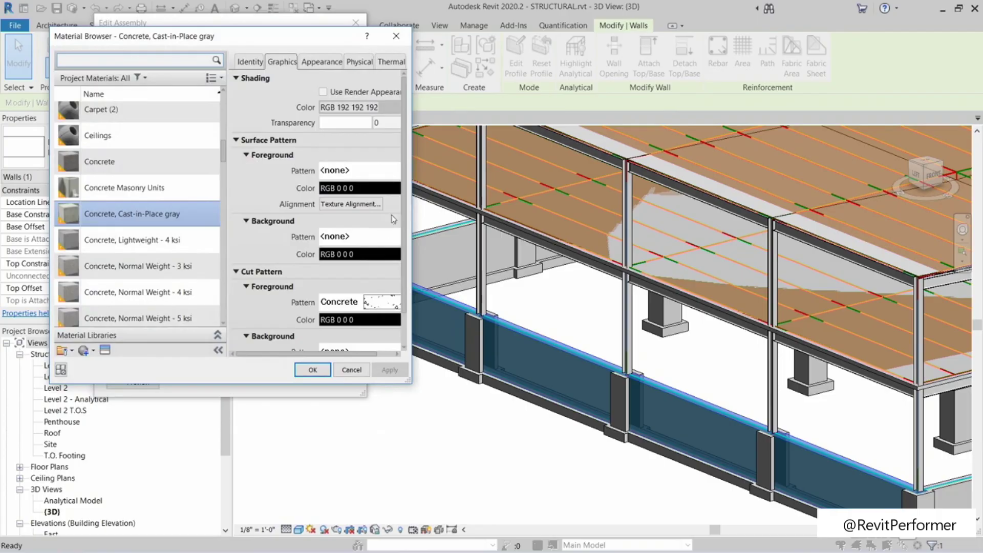
left_click_drag(411, 214, 584, 216)
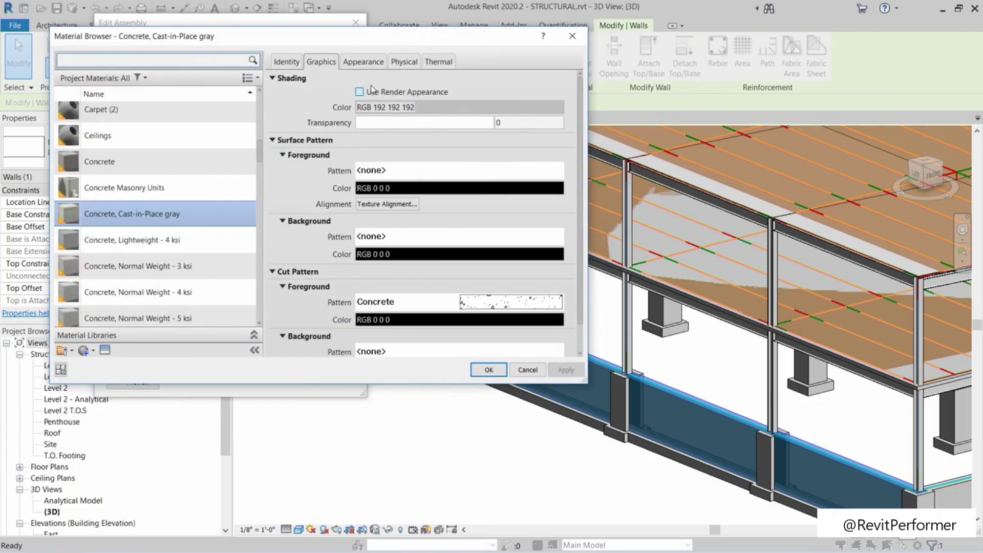
Step: Review the Identity, Graphics and Appearance information of the Concrete, Cast-in-Place gray material
left_click(275, 64)
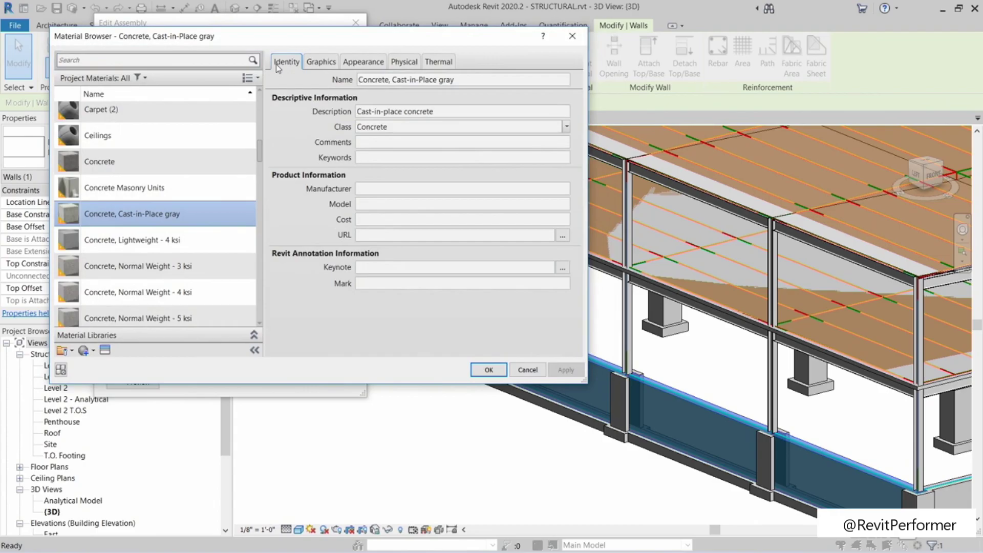
left_click(319, 65)
left_click(374, 66)
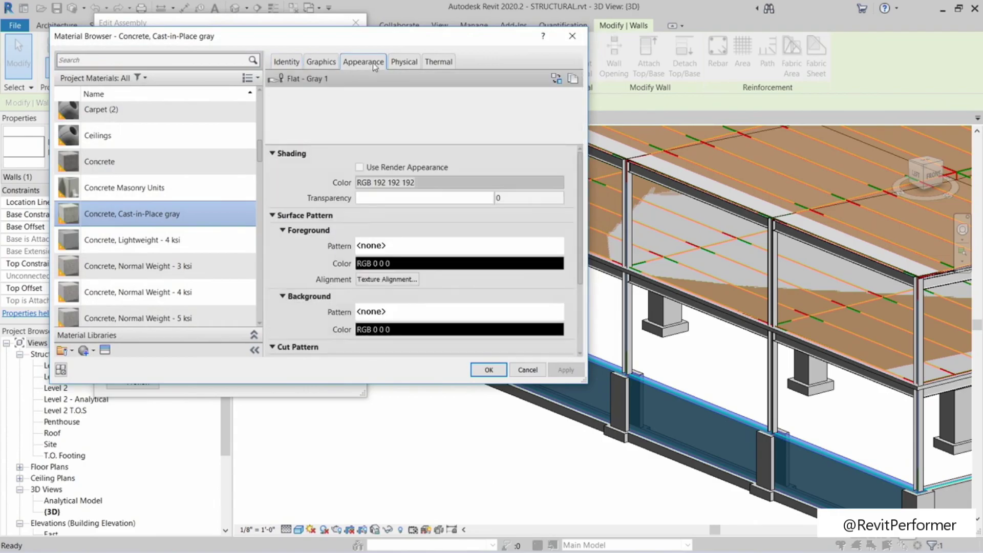
Step: Examine the material's Physical concrete strength values and Thermal properties, and cancel out of all dialogs, deselecting the wall
left_click(404, 63)
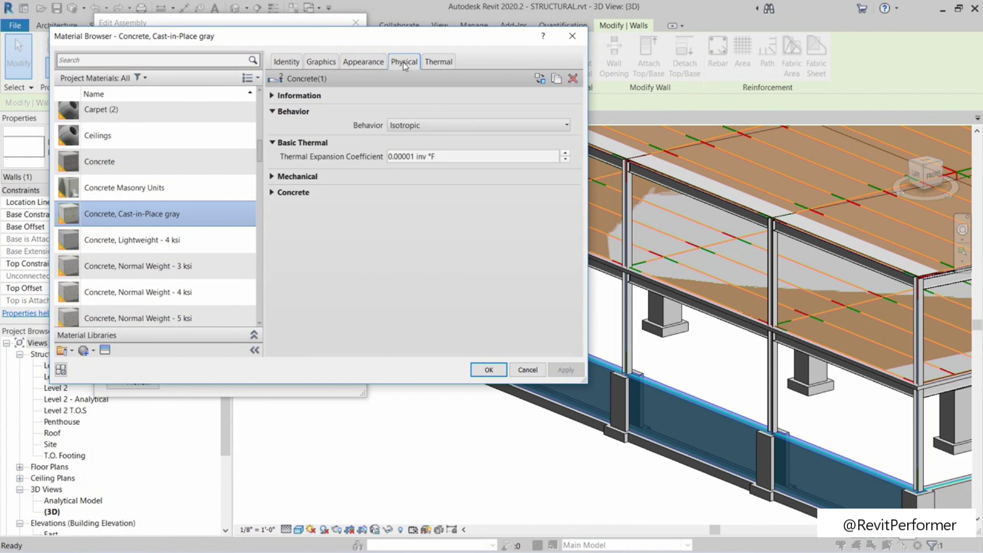
left_click(272, 196)
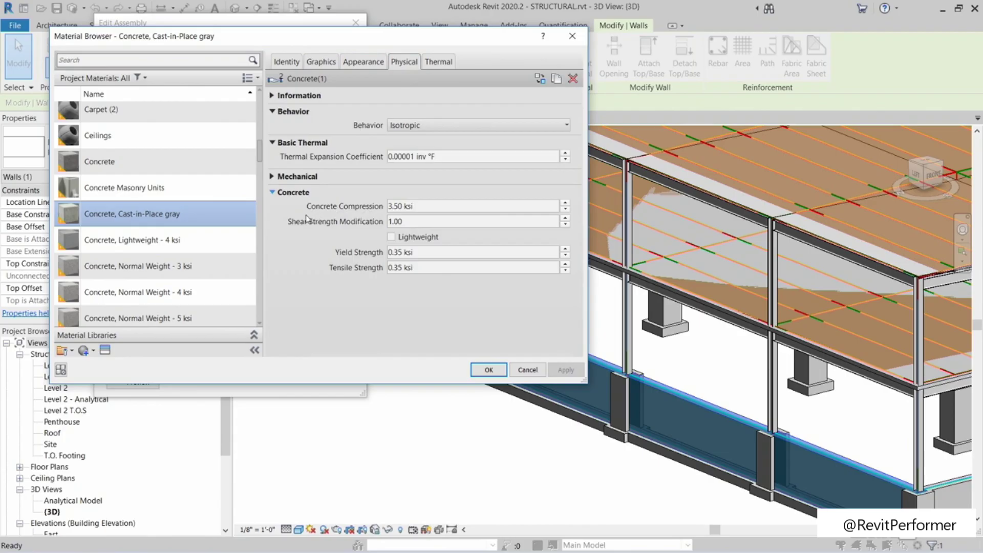
left_click(406, 207)
left_click(433, 62)
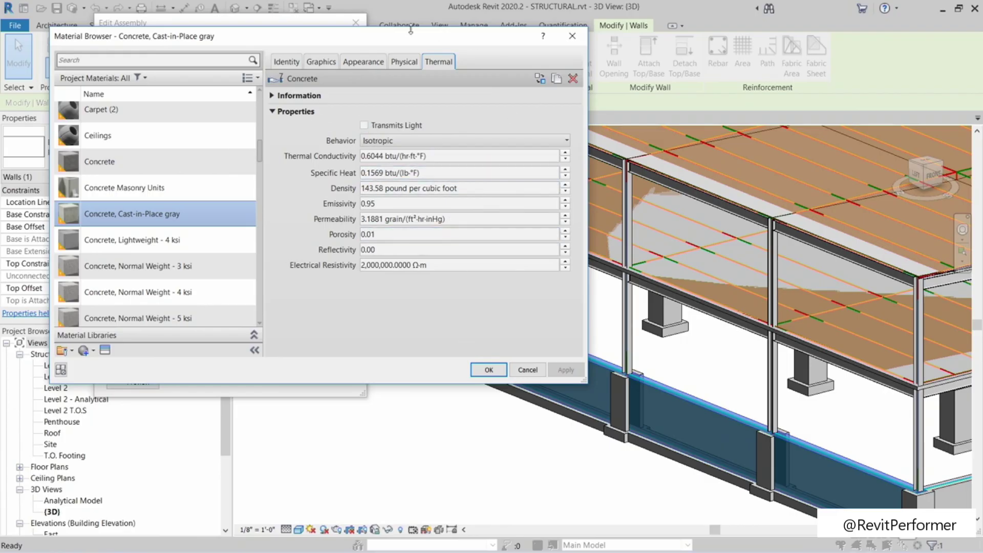
left_click(397, 65)
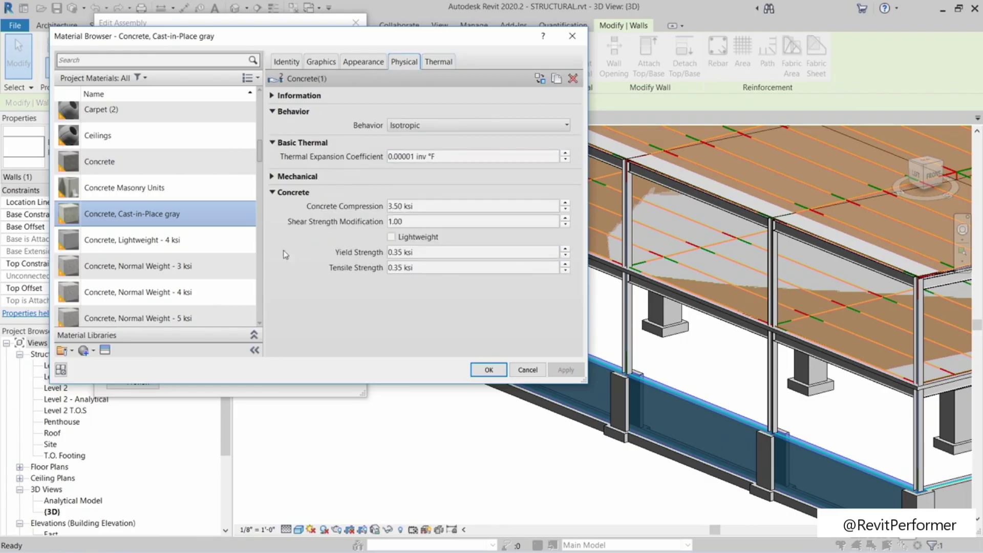
left_click(527, 369)
left_click(271, 379)
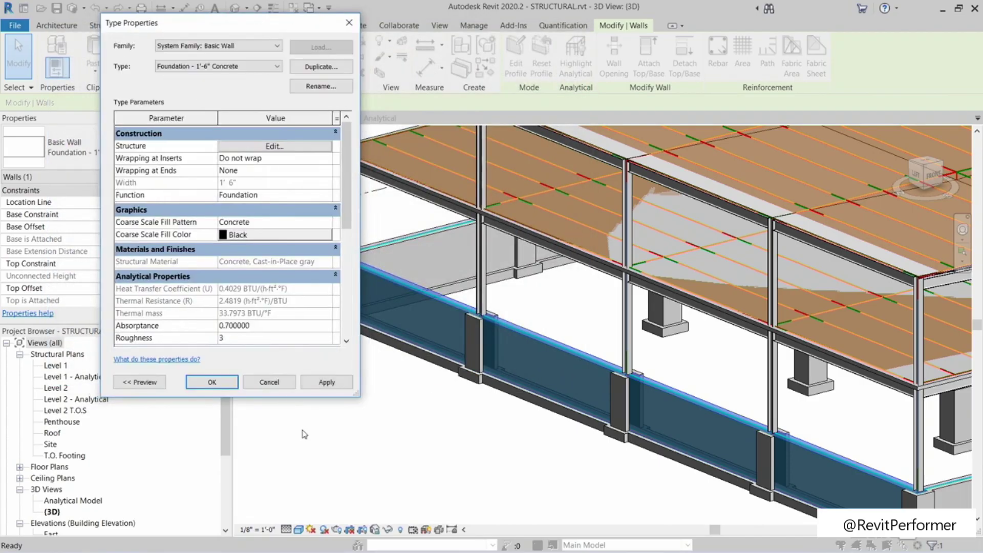
left_click(269, 381)
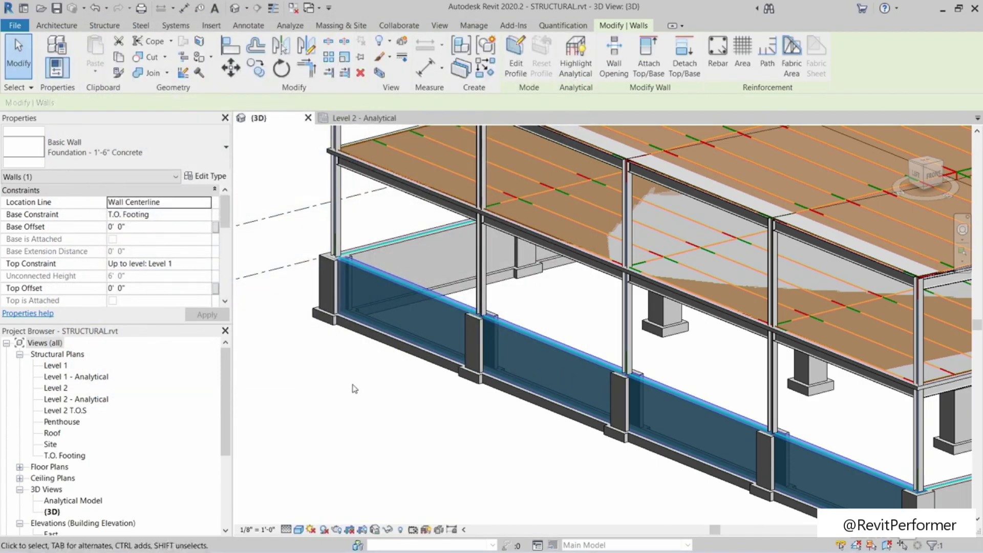
left_click(354, 389)
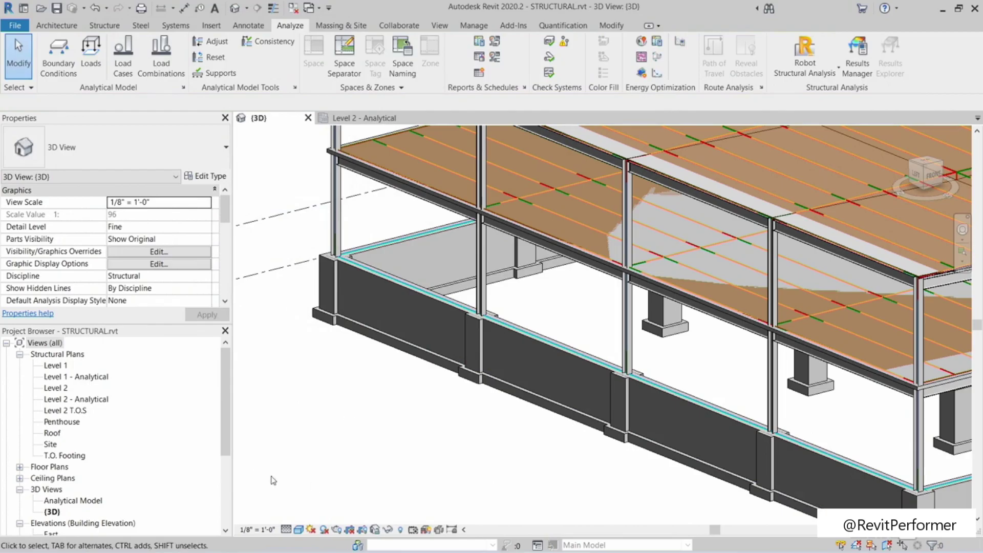
Step: Search the project materials for "conc" and examine the Physical properties of the Concrete material
left_click(468, 29)
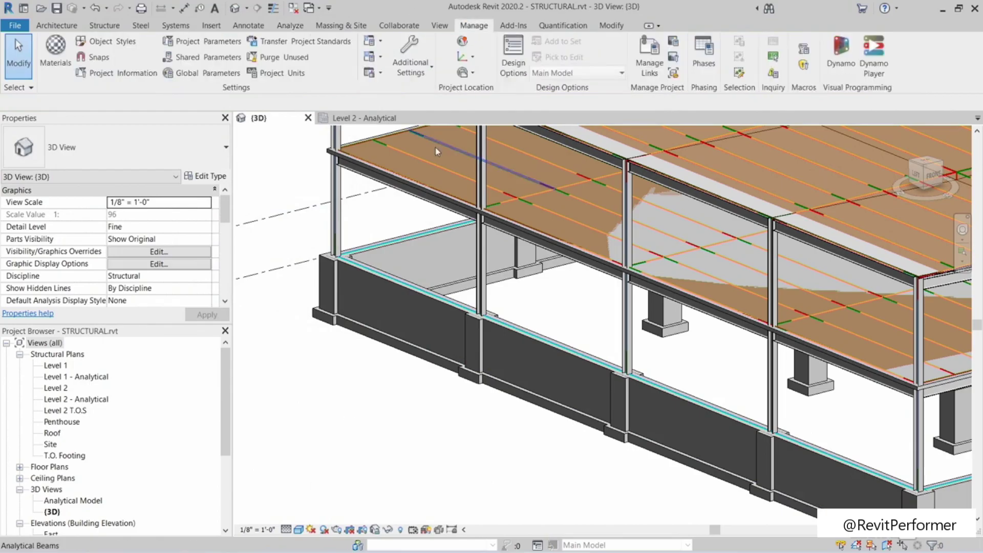
left_click(65, 62)
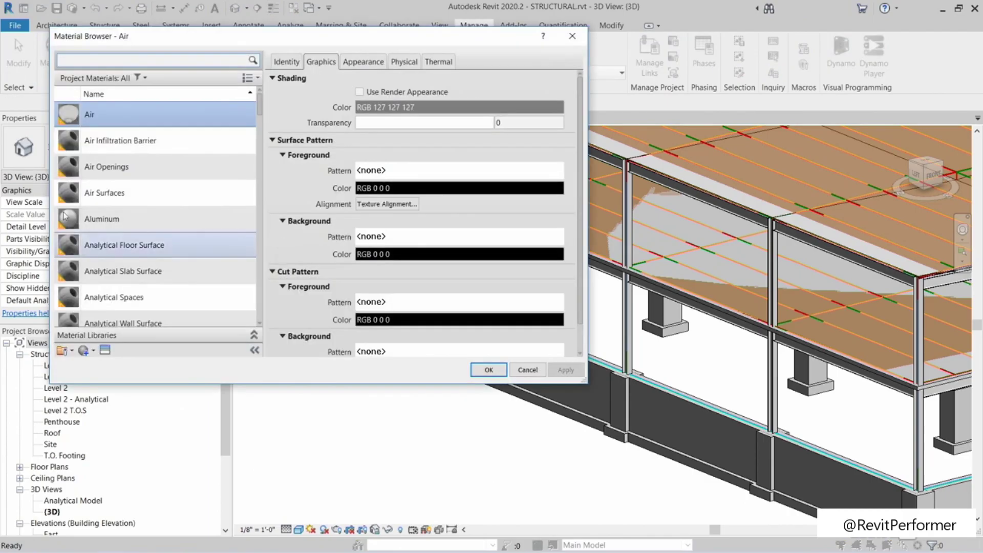
left_click(101, 61)
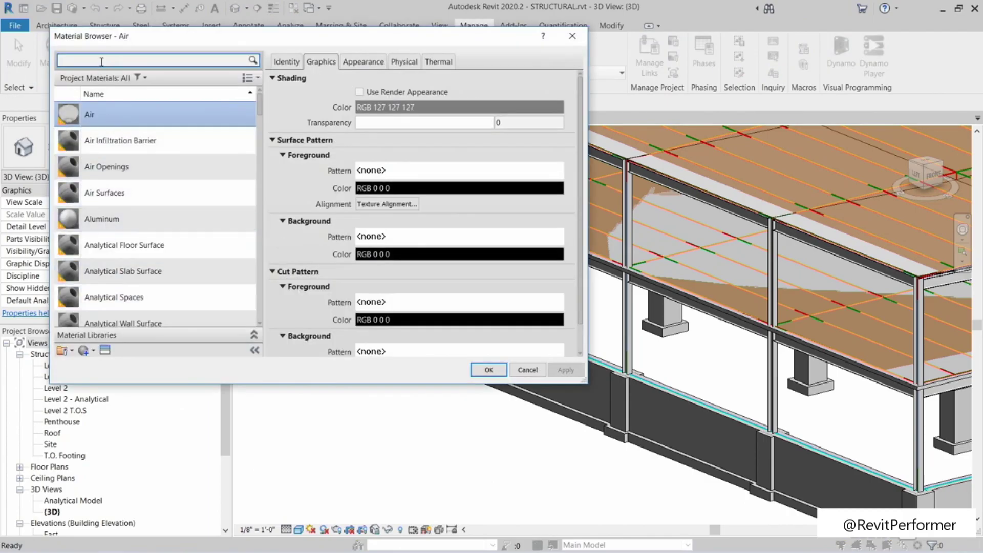
type("conc")
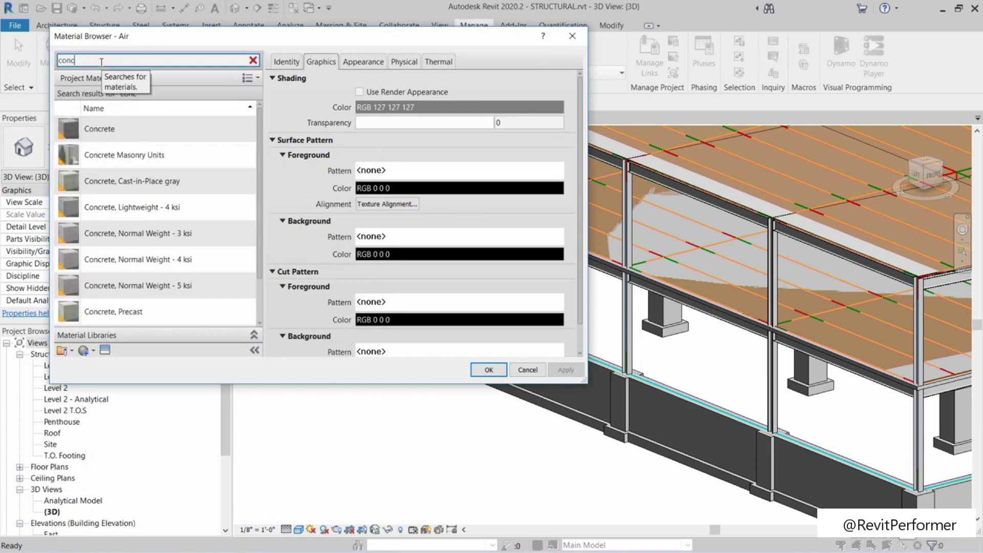
left_click(105, 128)
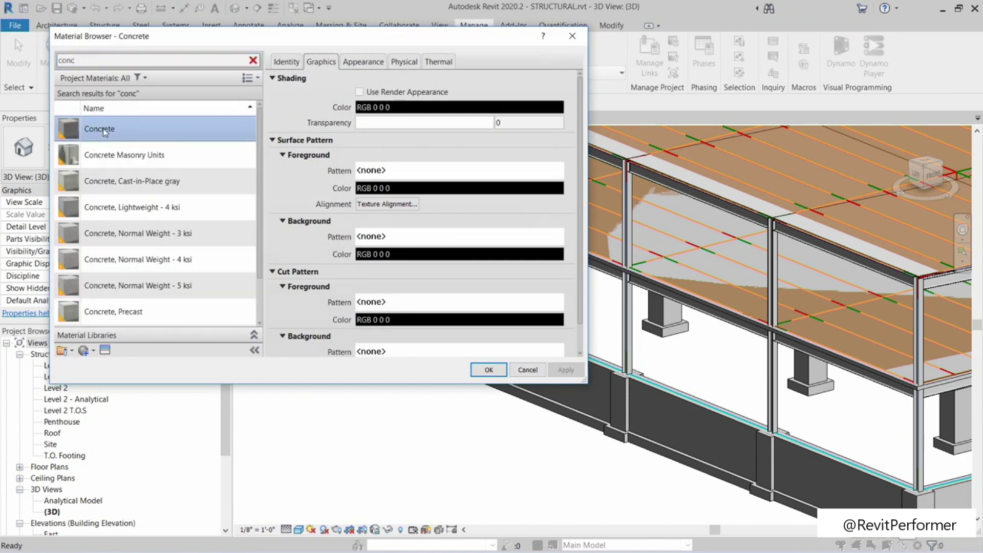
left_click(413, 66)
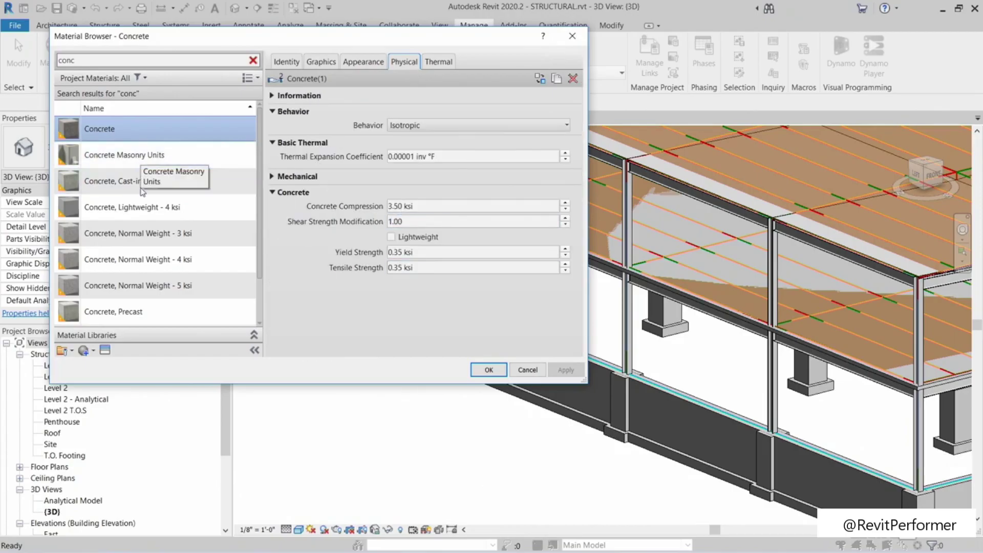
Step: Compare the Physical properties of the cast-in-place, lightweight, normal weight and precast concrete materials, and close the Material Browser without changes
left_click(138, 181)
left_click(137, 206)
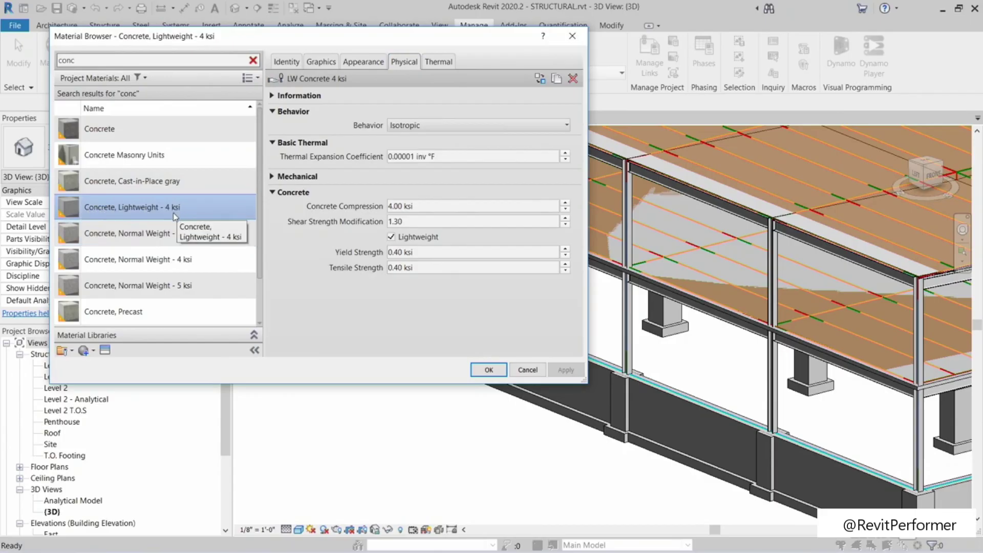
left_click(412, 206)
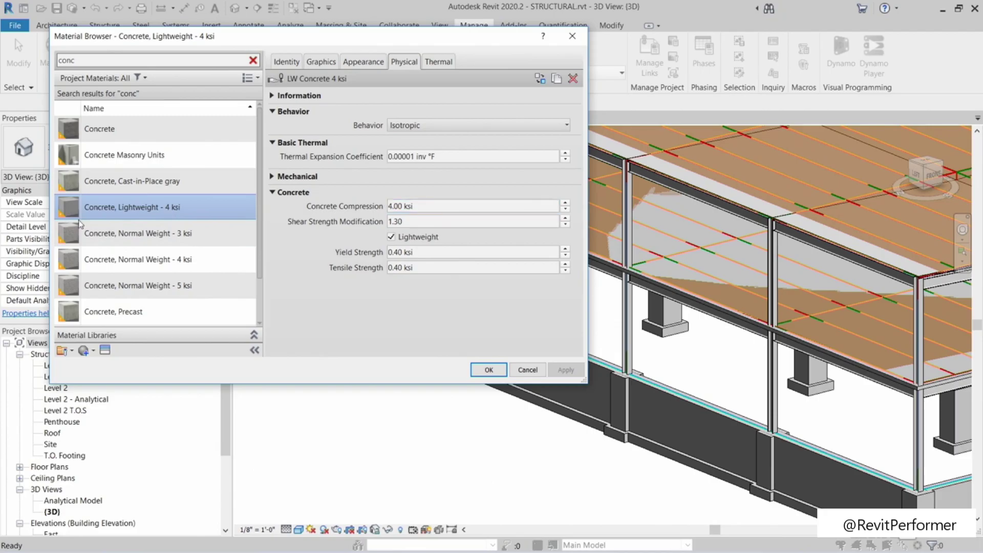
left_click(98, 235)
left_click(137, 264)
left_click(136, 287)
left_click(137, 315)
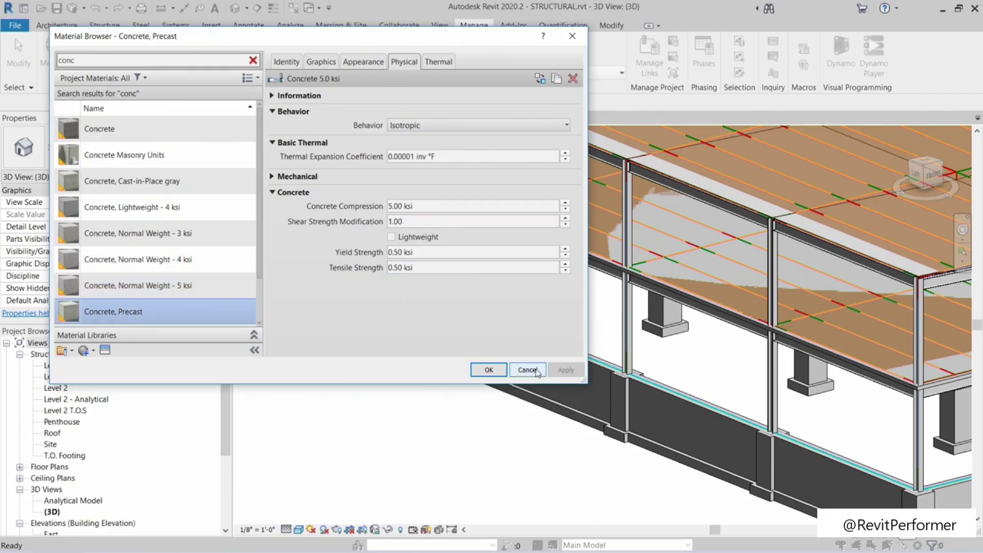
left_click(528, 369)
key("Escape")
key("Escape")
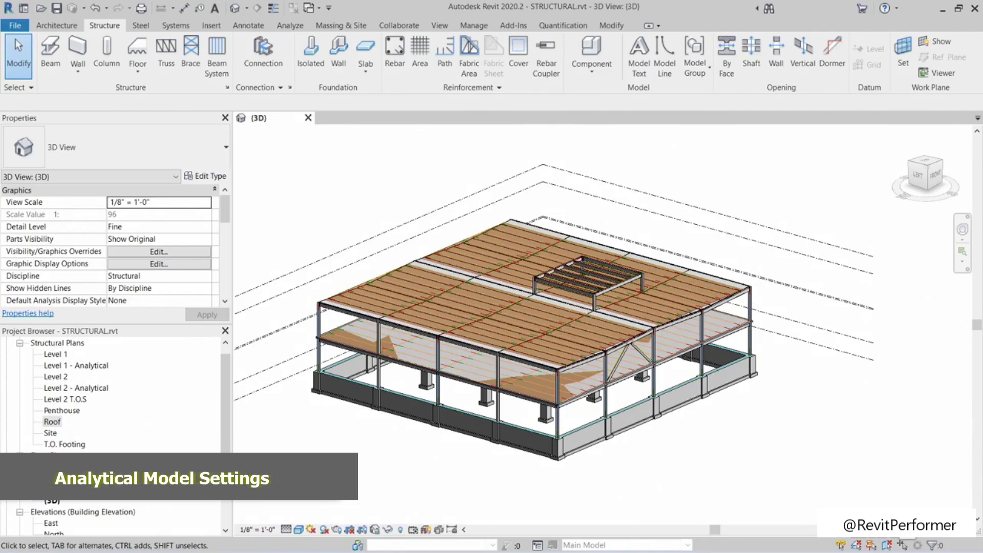
Step: Open the Analytical Model 3D view of the structure
middle_click_drag(402, 175, 380, 182)
scroll(343, 446, "up", 2)
scroll(343, 448, "up", 2)
scroll(343, 445, "up", 2)
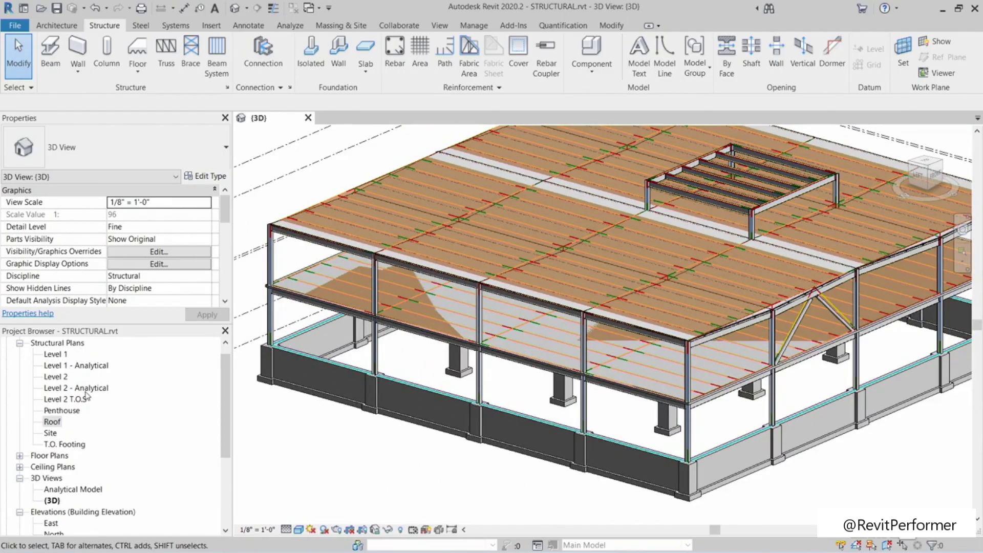
left_click_drag(225, 389, 225, 429)
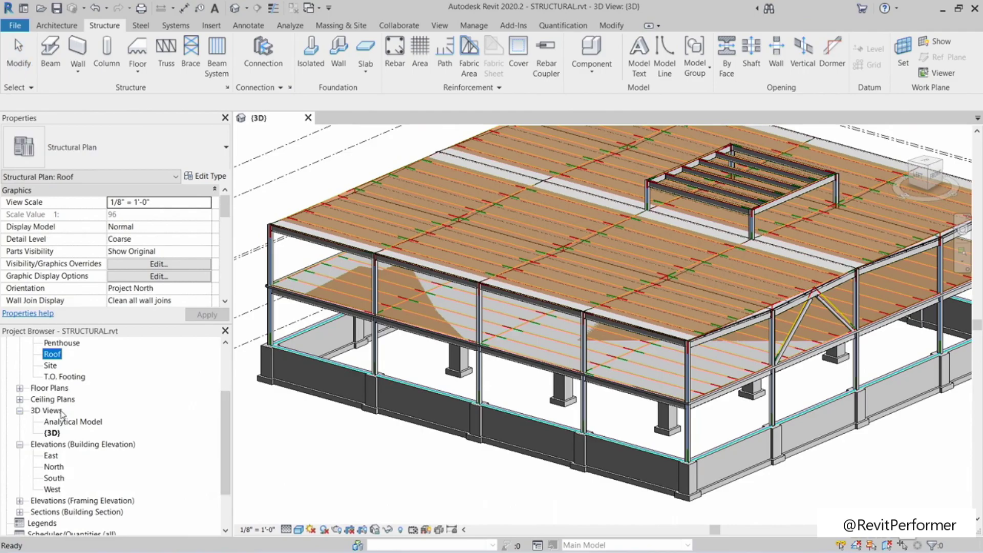
double_click(90, 425)
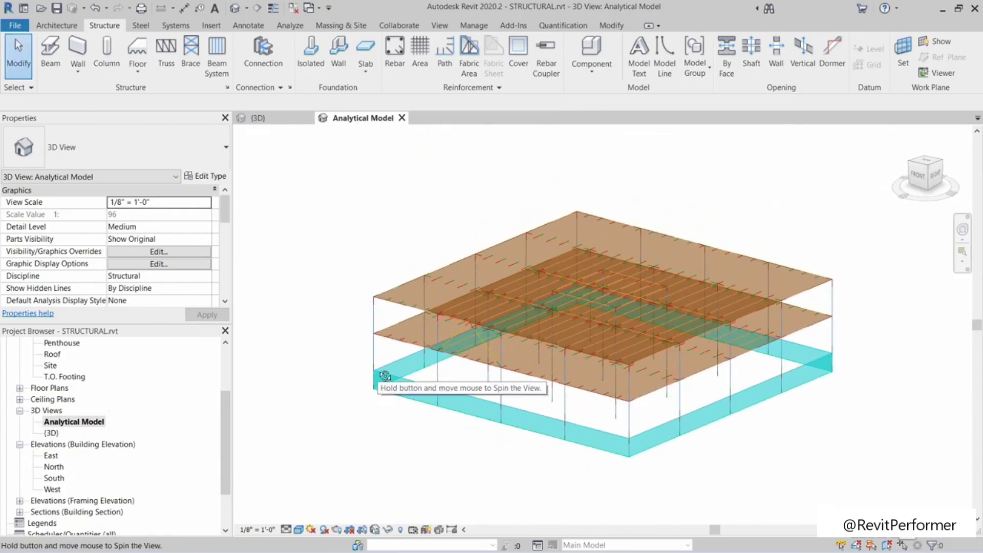
Step: Examine how the analytical braces, beams, columns and floors connect in the Analytical Model view
scroll(413, 371, "up", 4)
scroll(415, 376, "up", 3)
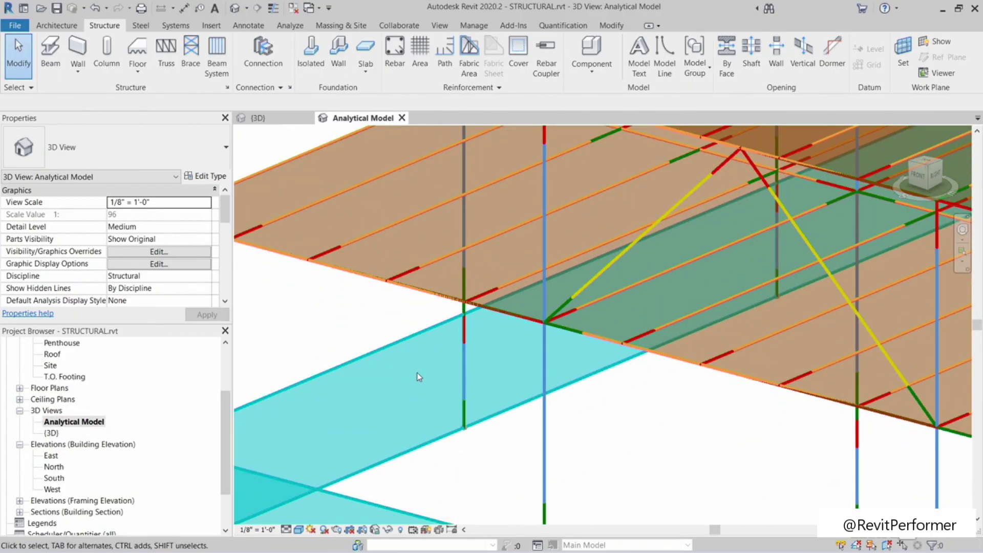
middle_click_drag(417, 376, 393, 402)
scroll(563, 205, "up", 3)
middle_click_drag(542, 223, 524, 244)
scroll(524, 244, "down", 2)
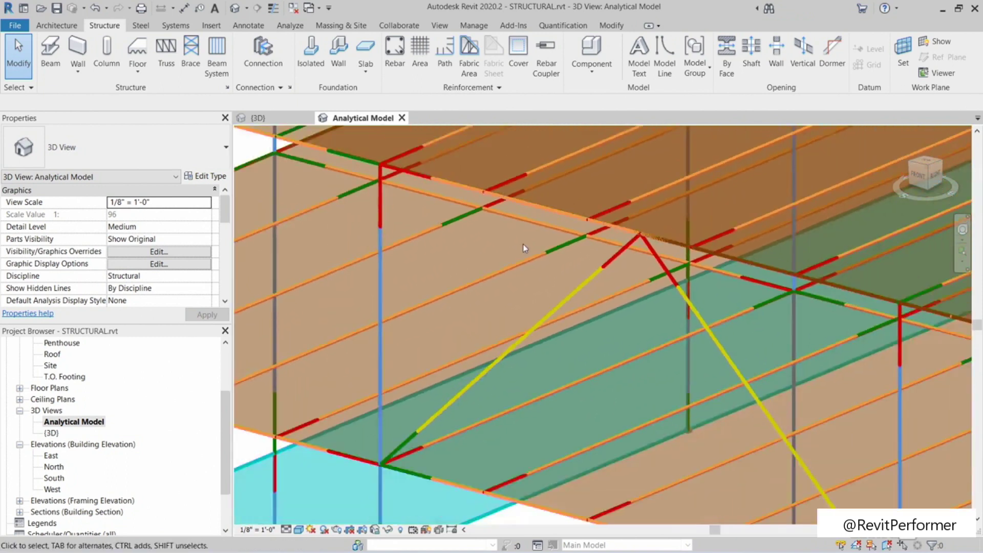
scroll(523, 244, "down", 3)
middle_click_drag(508, 296, 558, 382, "shift")
scroll(554, 383, "up", 4)
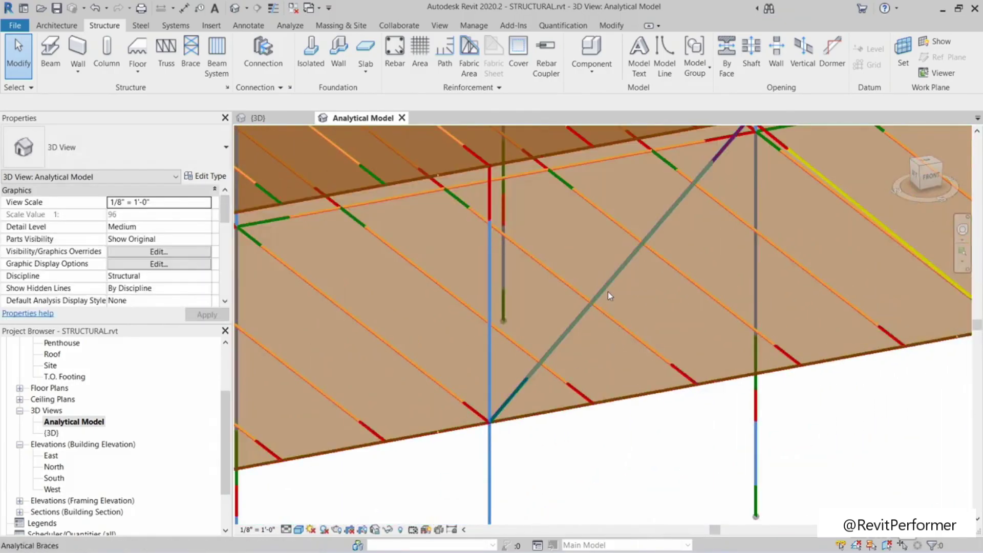
middle_click_drag(581, 417, 606, 291)
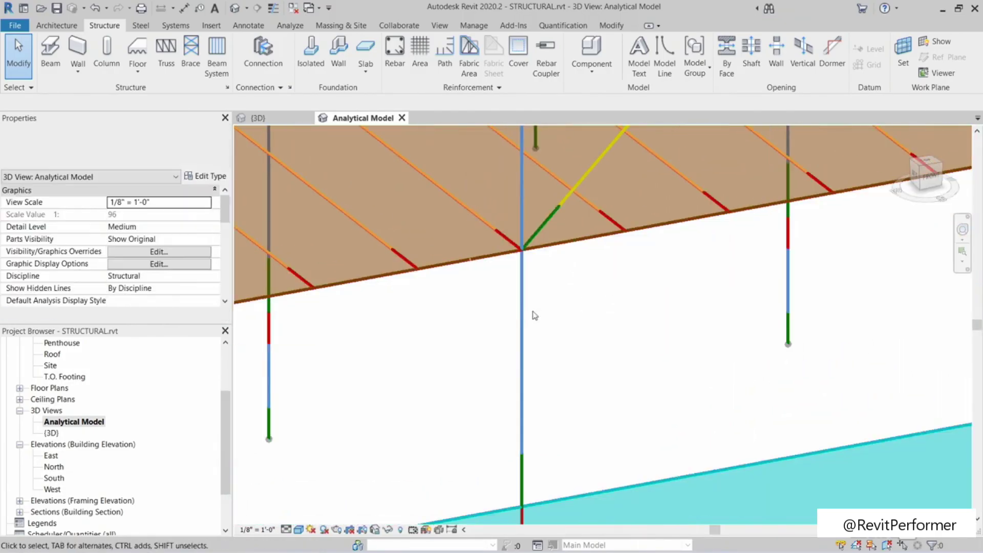
Step: Turn on Analytical Links for the analytical column at the brace's lower end and review its analytical alignment properties
left_click(526, 312)
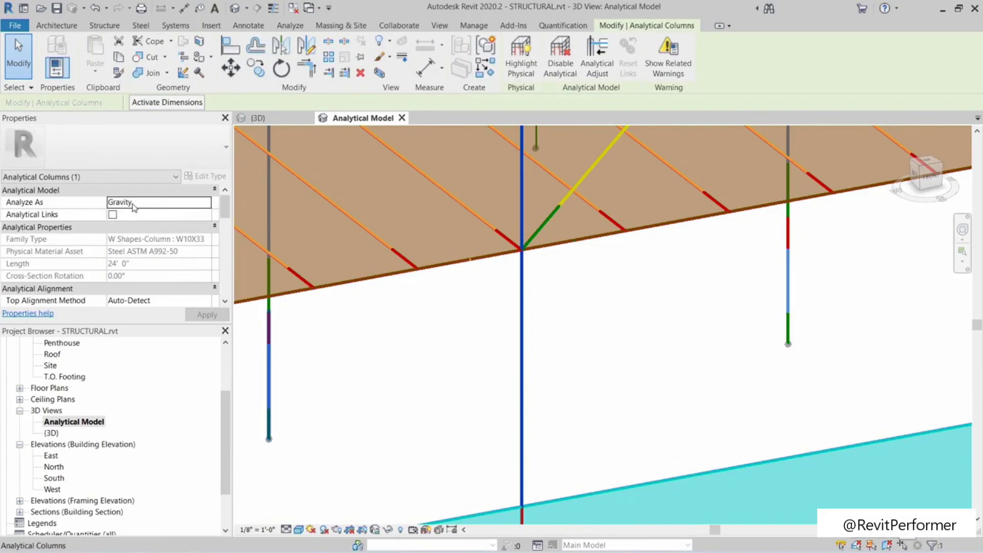
left_click(115, 218)
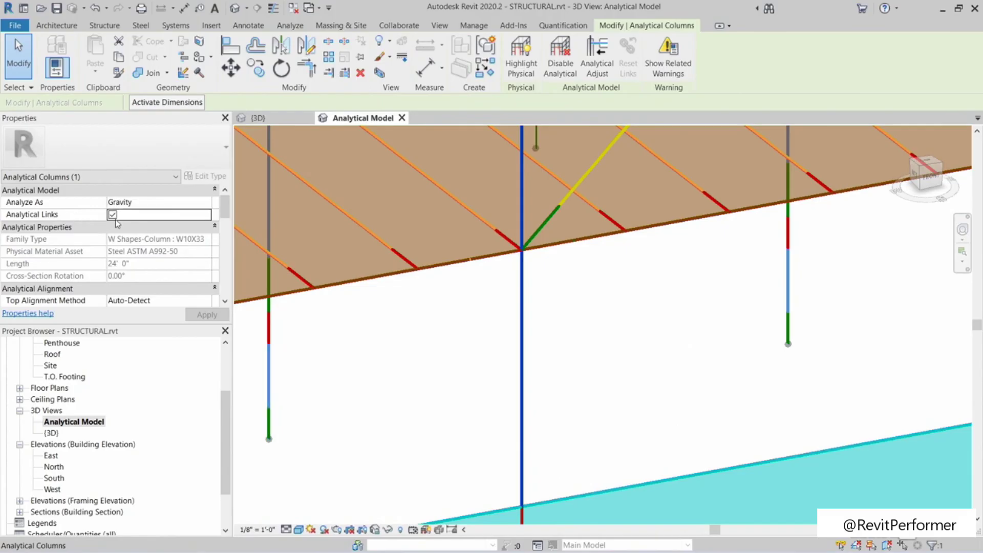
middle_click_drag(562, 336, 516, 358)
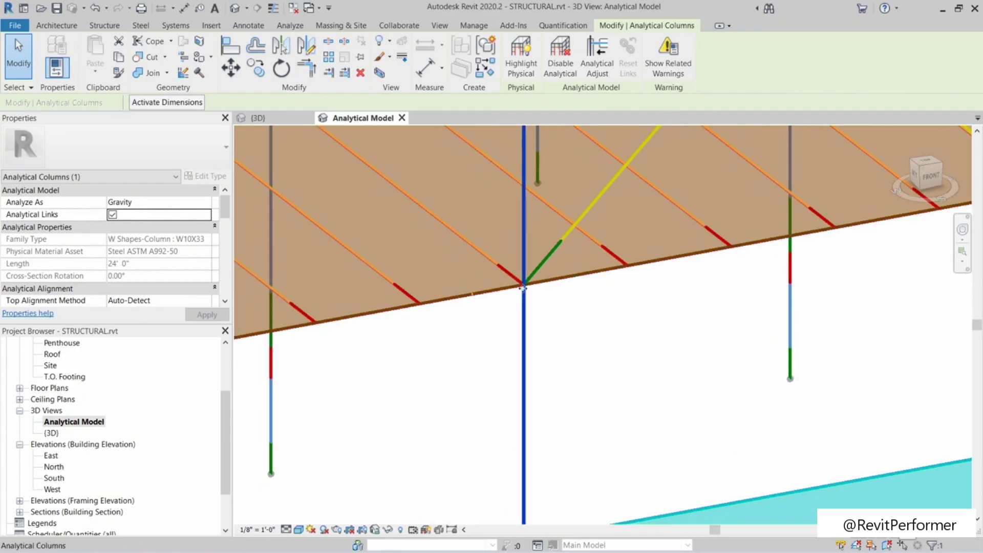
middle_click_drag(368, 417, 432, 378)
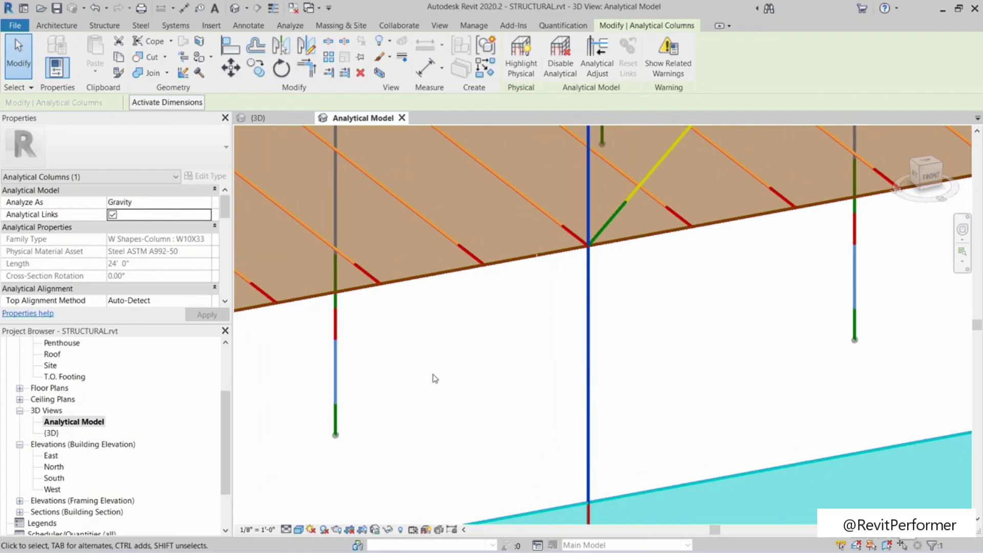
scroll(48, 232, "down", 3)
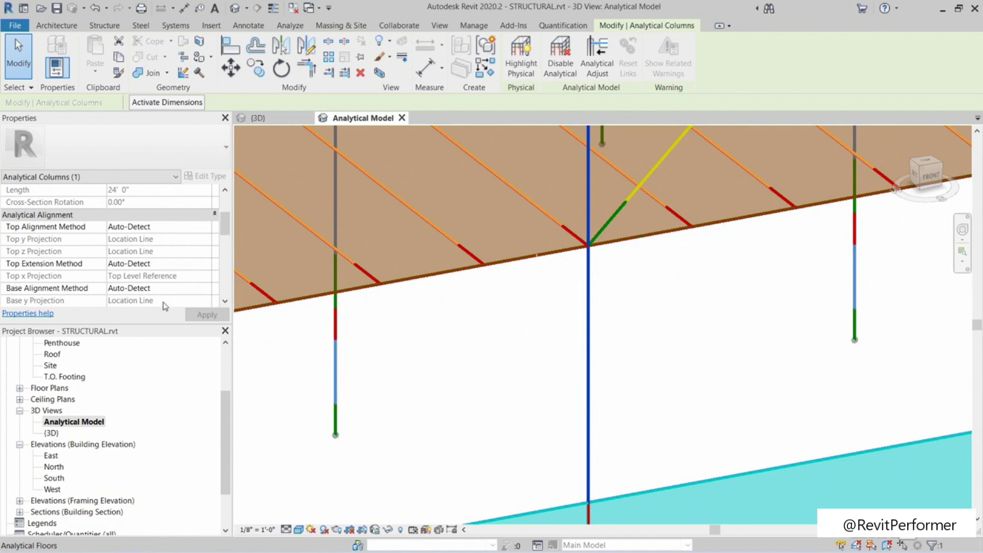
Step: Review the Top Alignment Method options of the analytical column without changing the setting
left_click(196, 226)
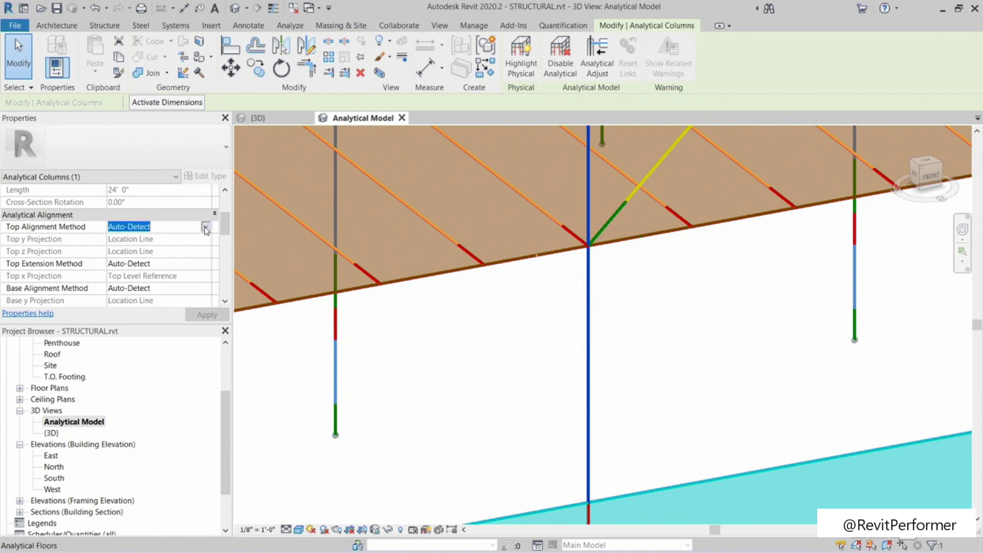
left_click(206, 228)
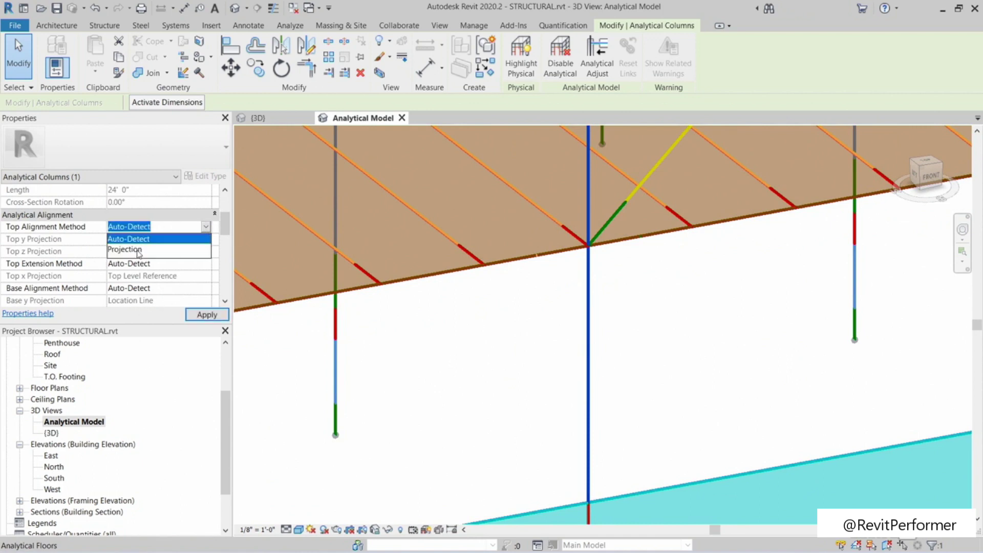
left_click(174, 124)
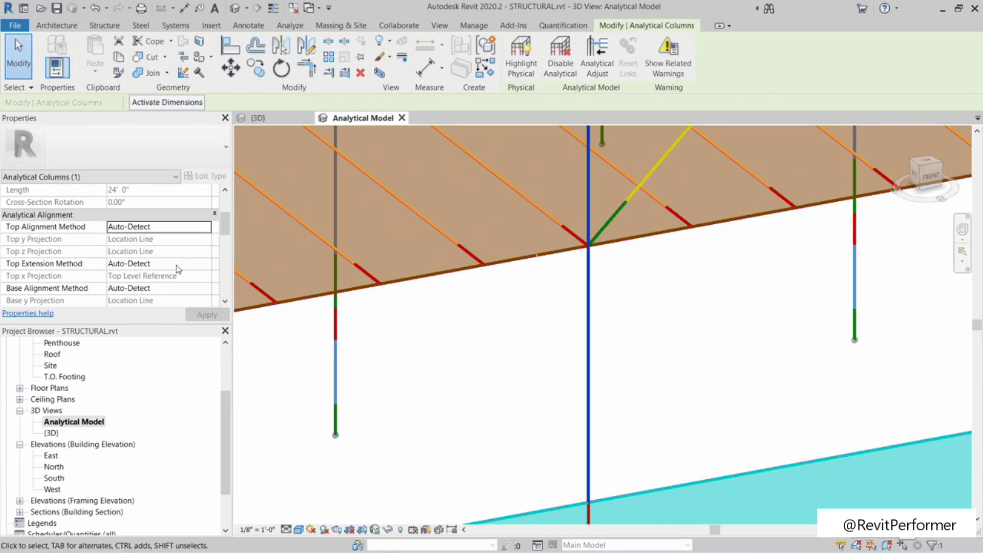
Step: Set the Base Release of the analytical column to User Defined
left_click_drag(225, 223, 225, 249)
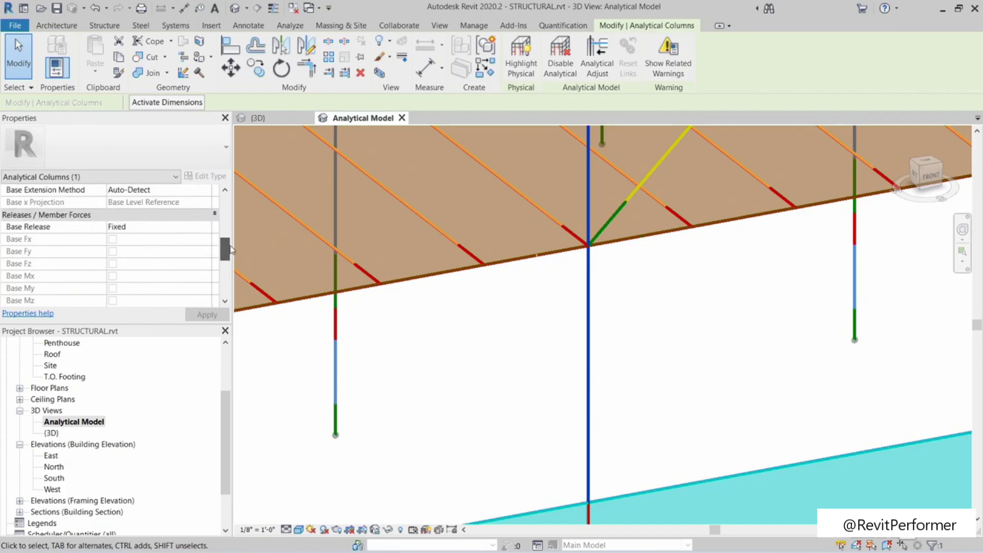
left_click(143, 227)
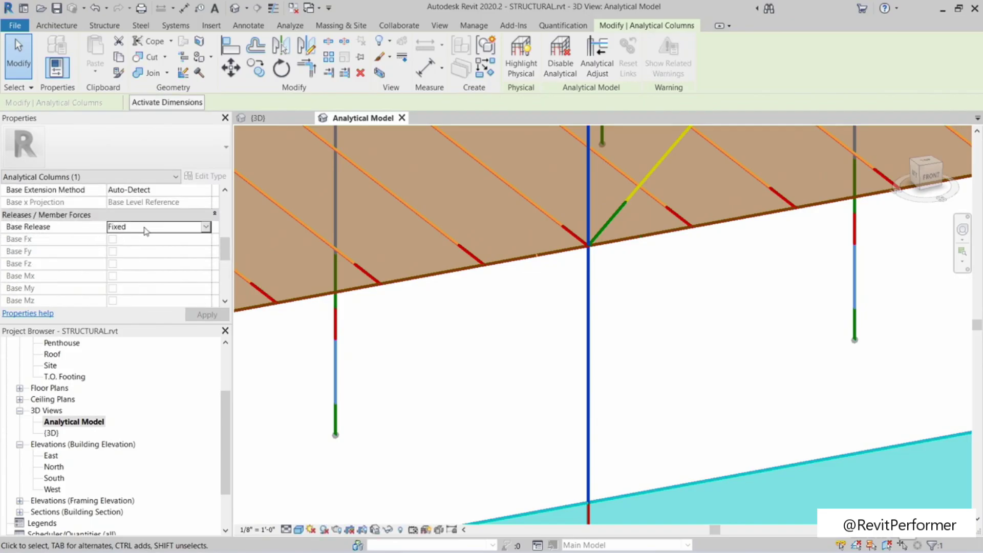
left_click(205, 227)
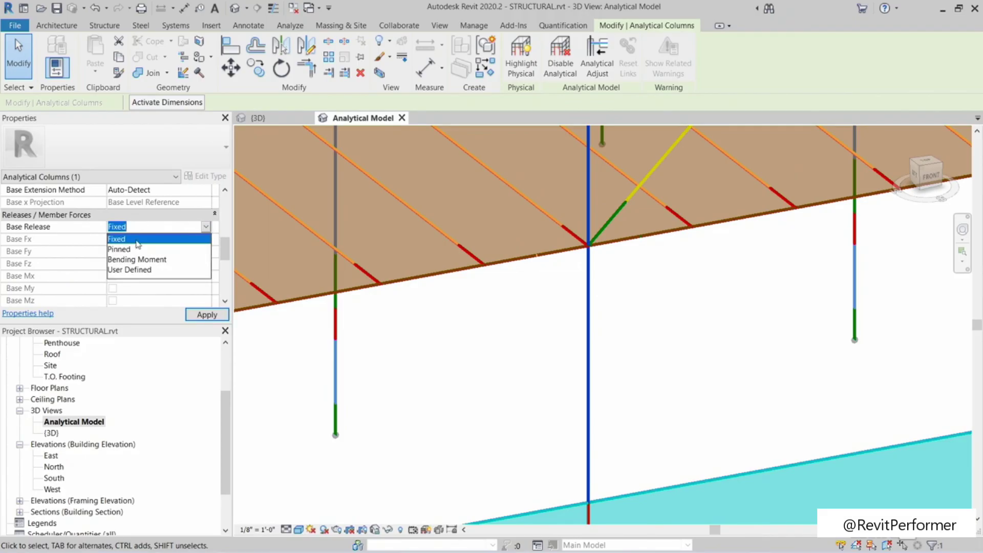
left_click(134, 271)
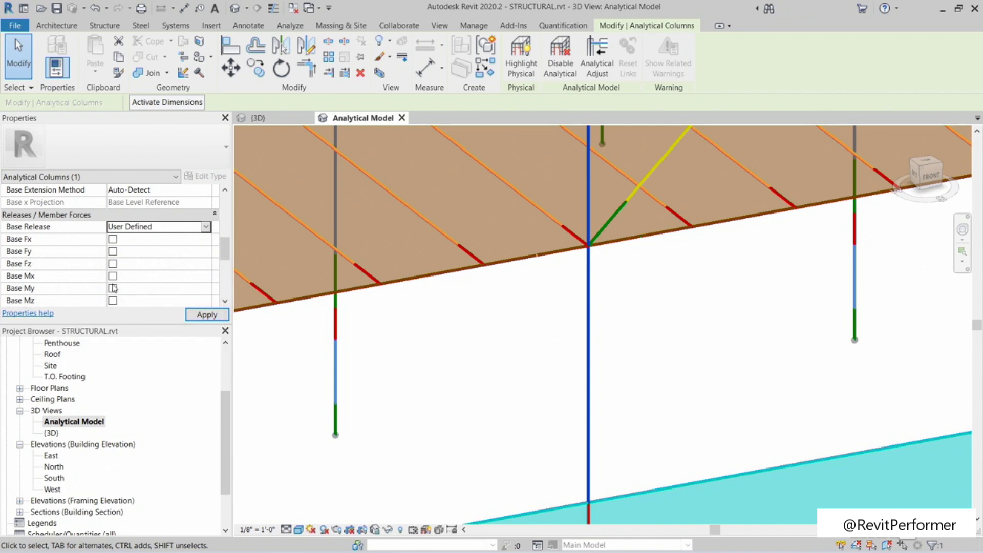
Step: Review the analytical column's Member End Forces at both ends, cancel without changes and deselect the column
left_click_drag(226, 249, 225, 276)
left_click(149, 254)
left_click(160, 252)
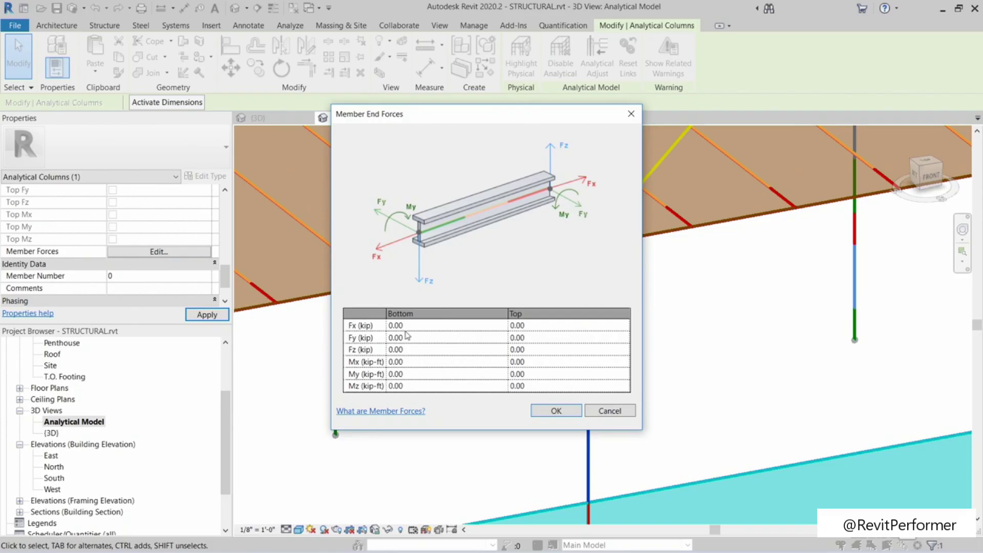
left_click(610, 411)
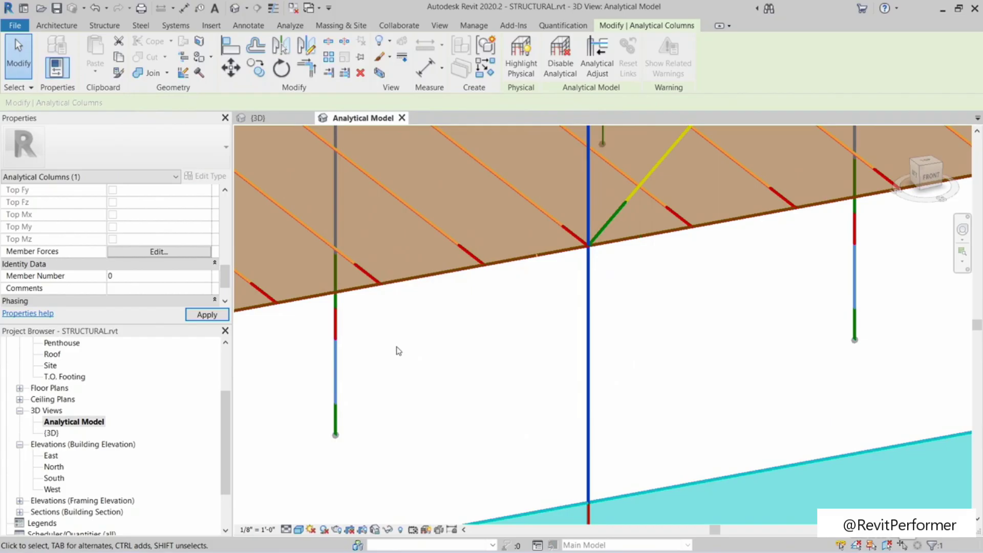
left_click(438, 346)
Step: Select the front analytical foundation wall and review its analytical properties
scroll(438, 347, "down", 2)
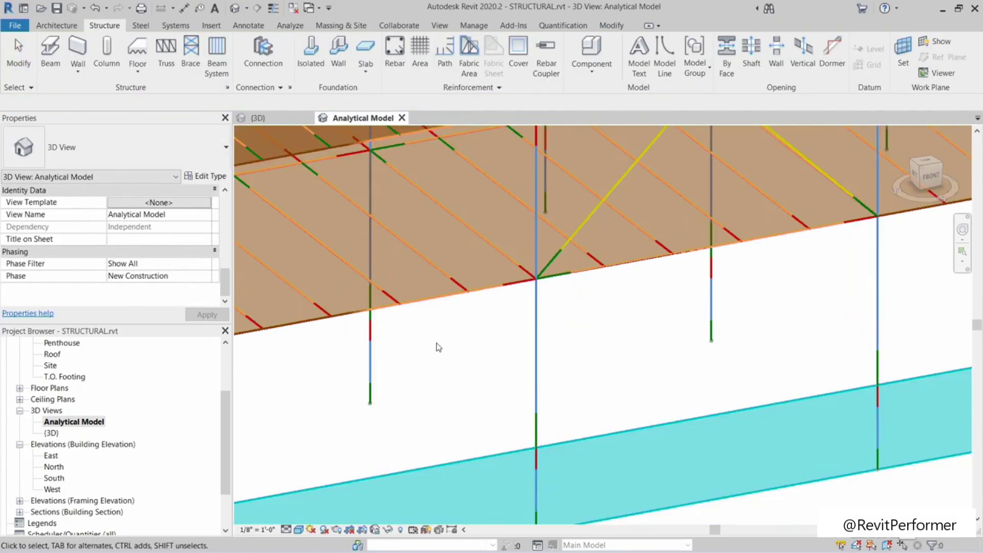
scroll(438, 347, "down", 5)
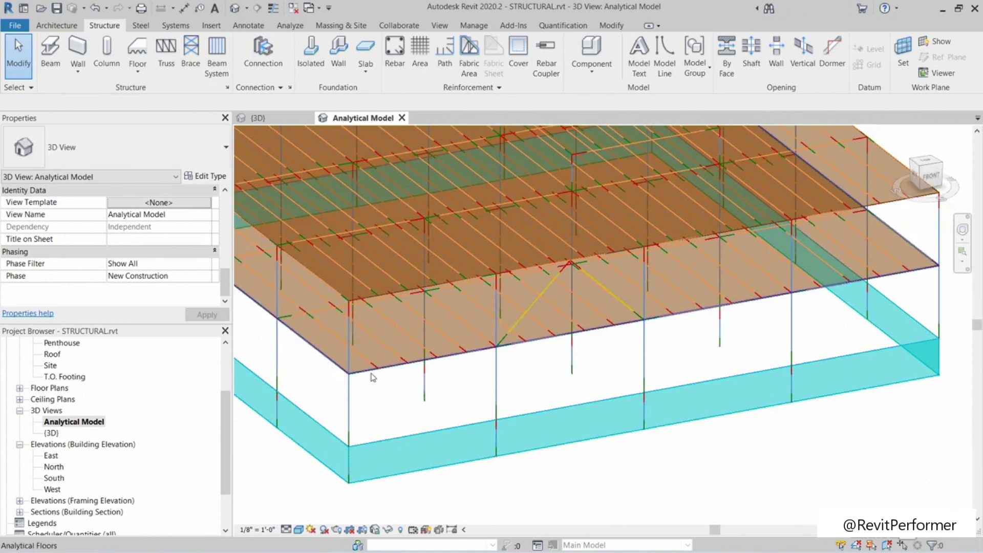
scroll(369, 433, "up", 2)
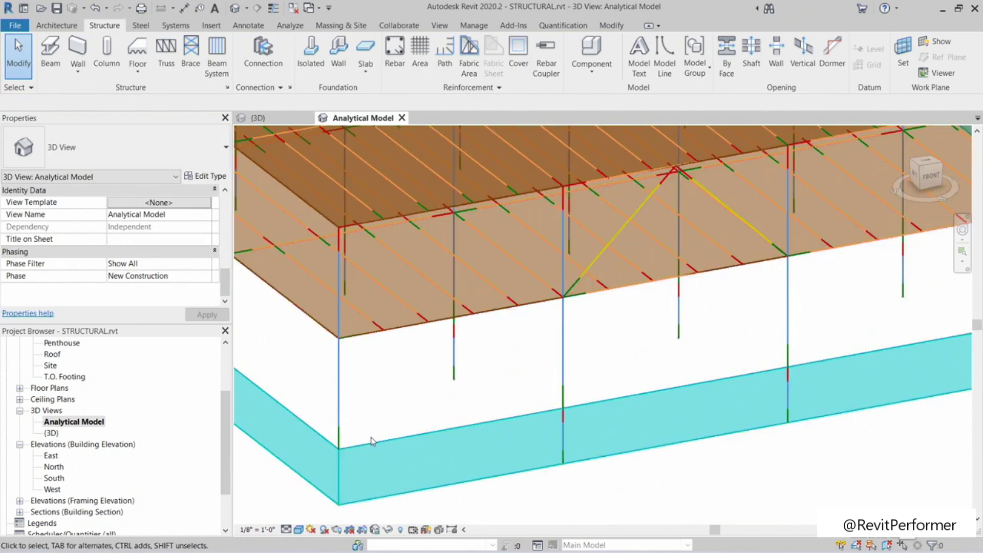
left_click(384, 410)
middle_click_drag(385, 412, 409, 378)
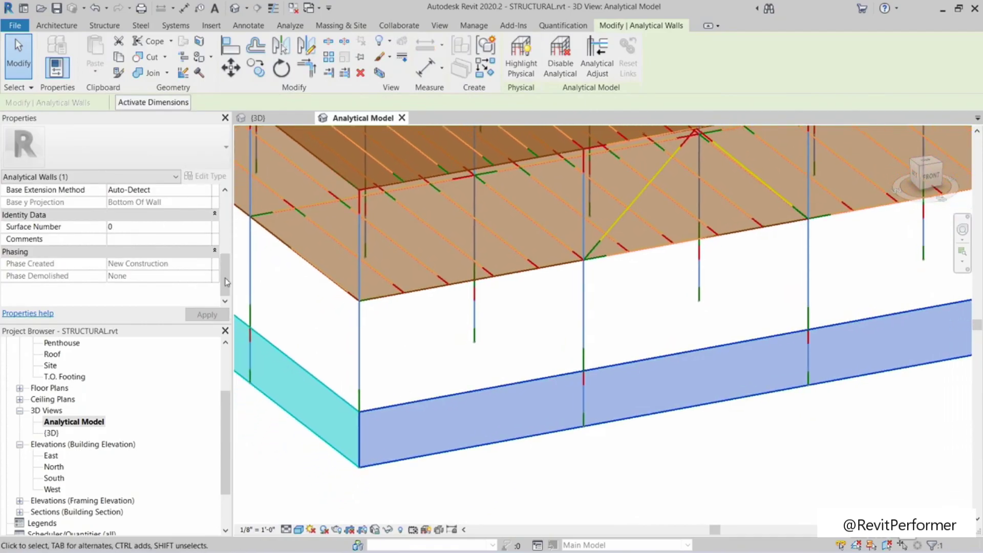
left_click_drag(222, 271, 224, 213)
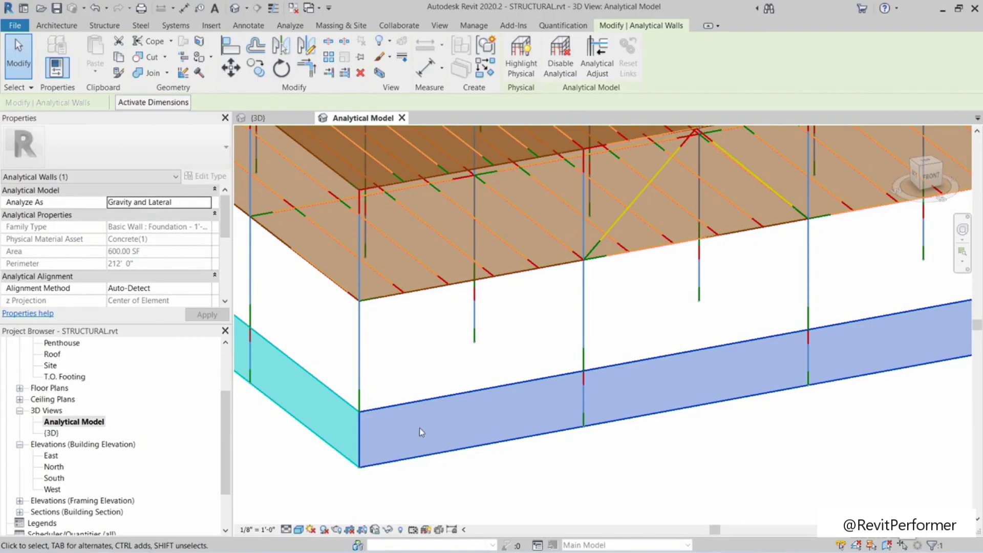
Step: Try the Projection alignment method on the analytical foundation wall and return it to Auto-Detect
scroll(116, 254, "down", 2)
left_click(166, 264)
left_click(206, 263)
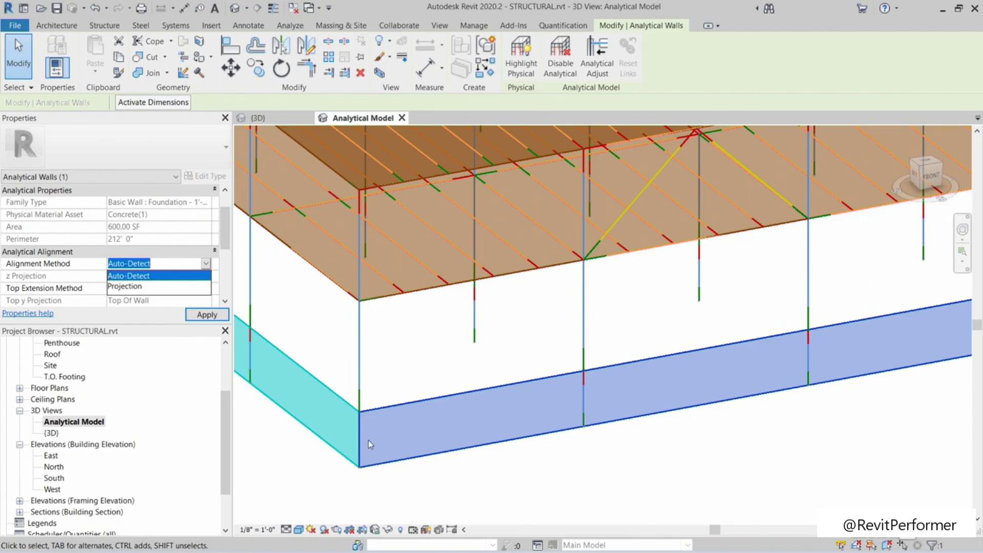
left_click(129, 287)
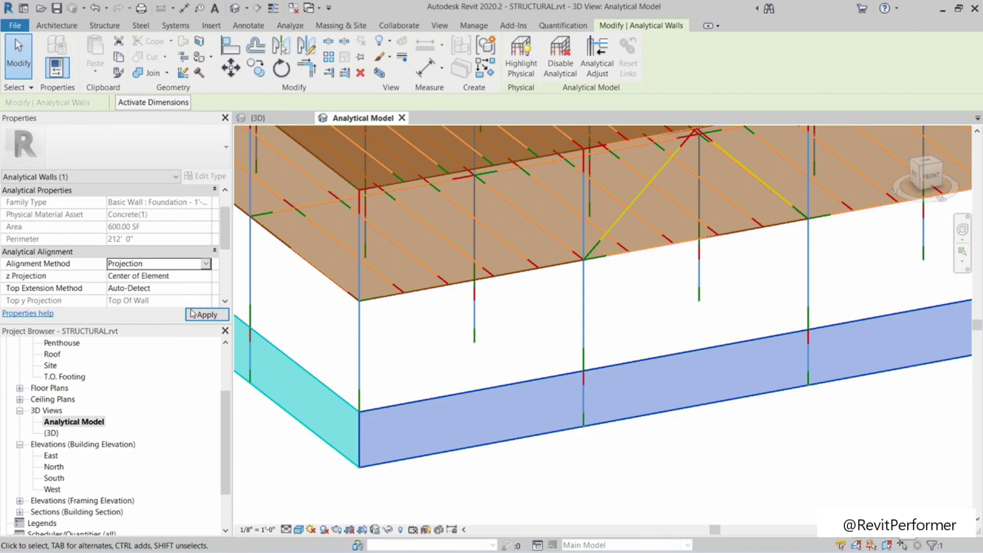
left_click(205, 264)
left_click(205, 263)
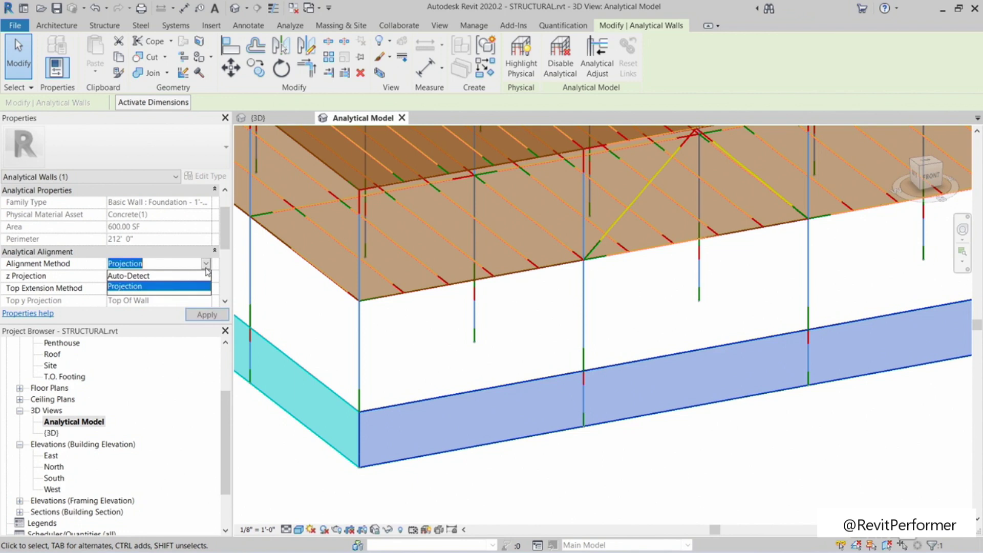
left_click(154, 276)
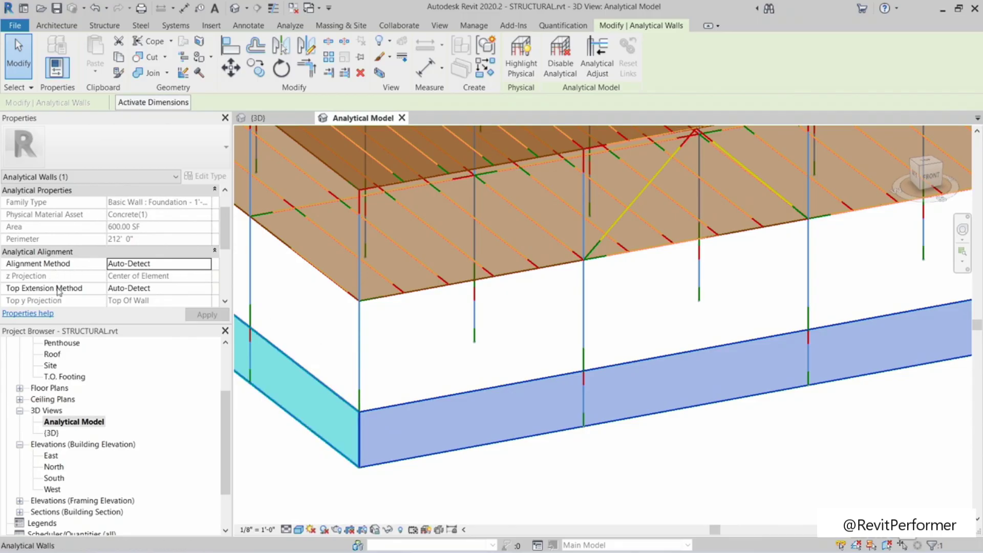
Step: Try Projection as the foundation wall's Top Extension Method, return it to Auto-Detect and deselect the wall
left_click(156, 289)
left_click(205, 288)
left_click(128, 311)
left_click(213, 318)
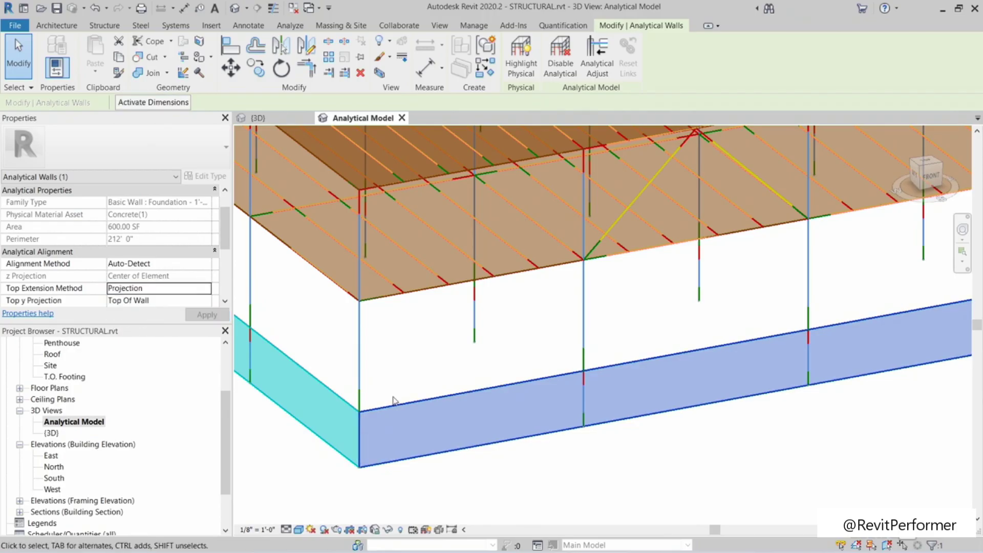
left_click(186, 289)
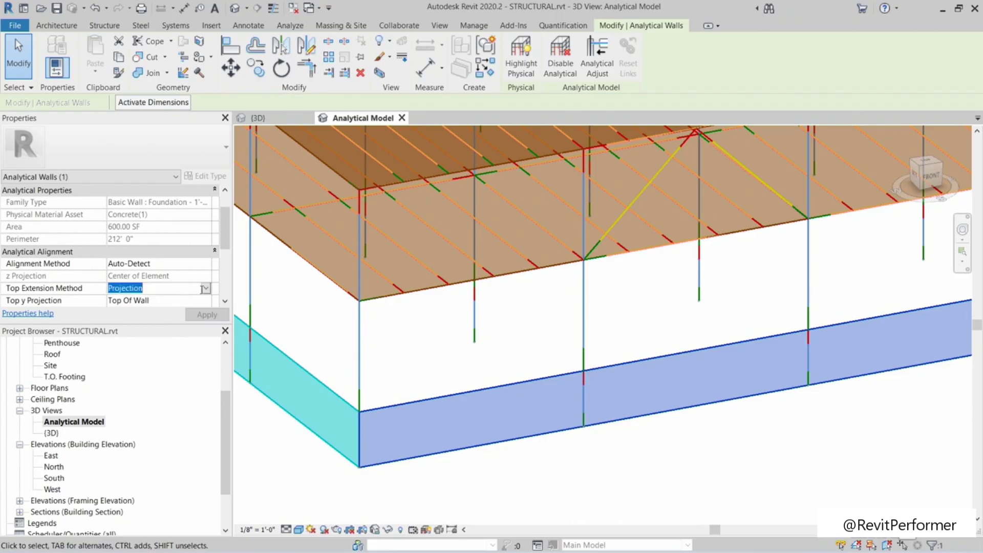
left_click(206, 288)
left_click(147, 300)
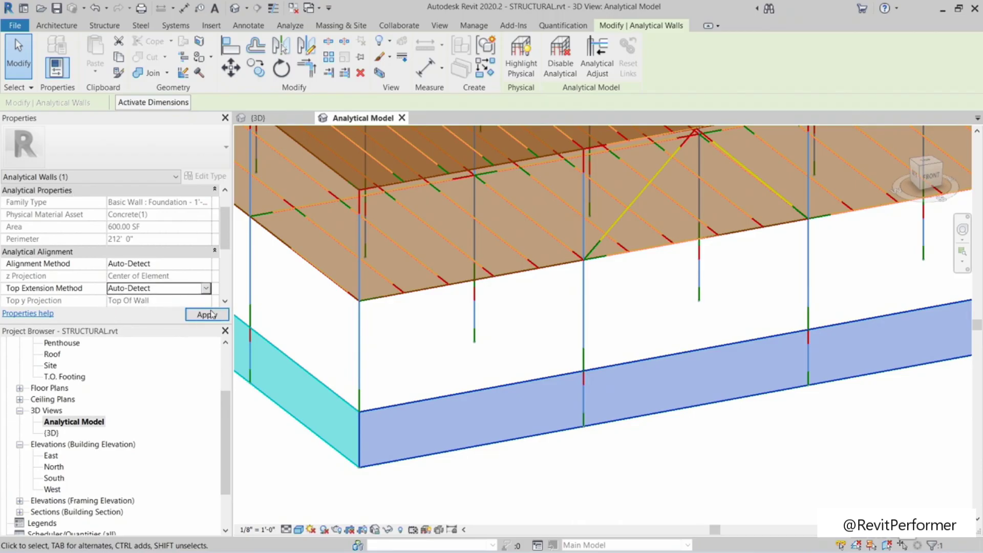
left_click_drag(227, 231, 226, 269)
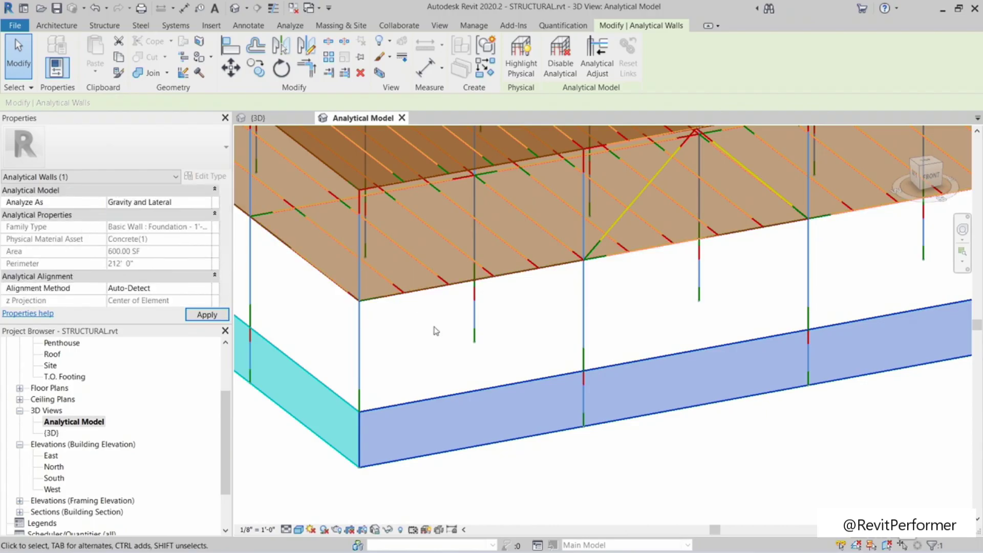
left_click(444, 340)
middle_click_drag(440, 340, 482, 399)
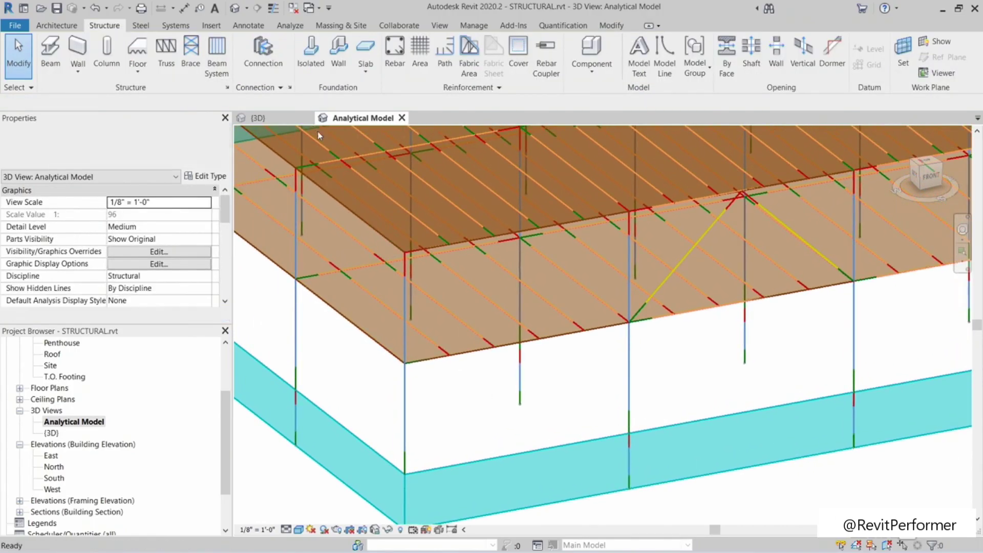
Step: Turn on the automatic Analytical / Physical Model Consistency check in the Analytical Model Settings and run the analytical model check
left_click(290, 27)
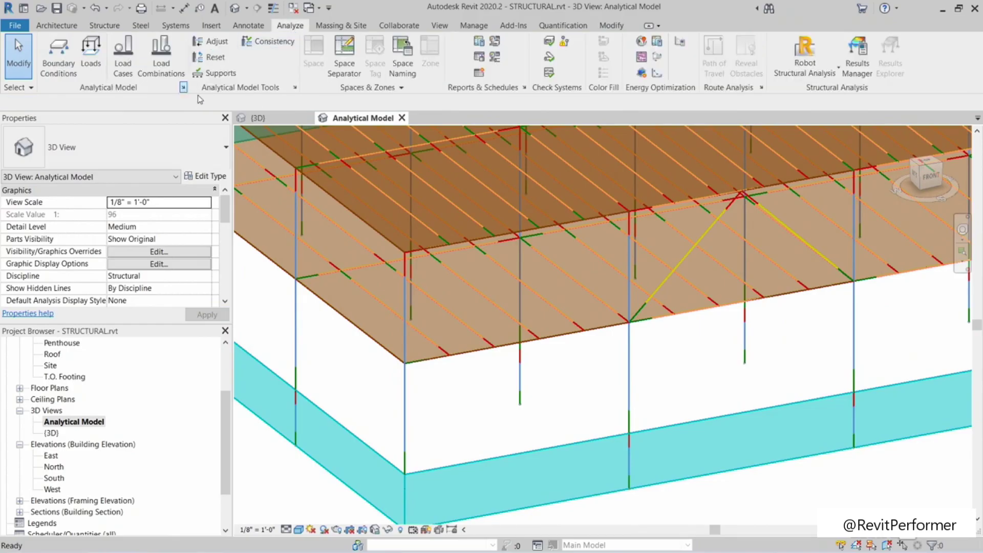
left_click(296, 88)
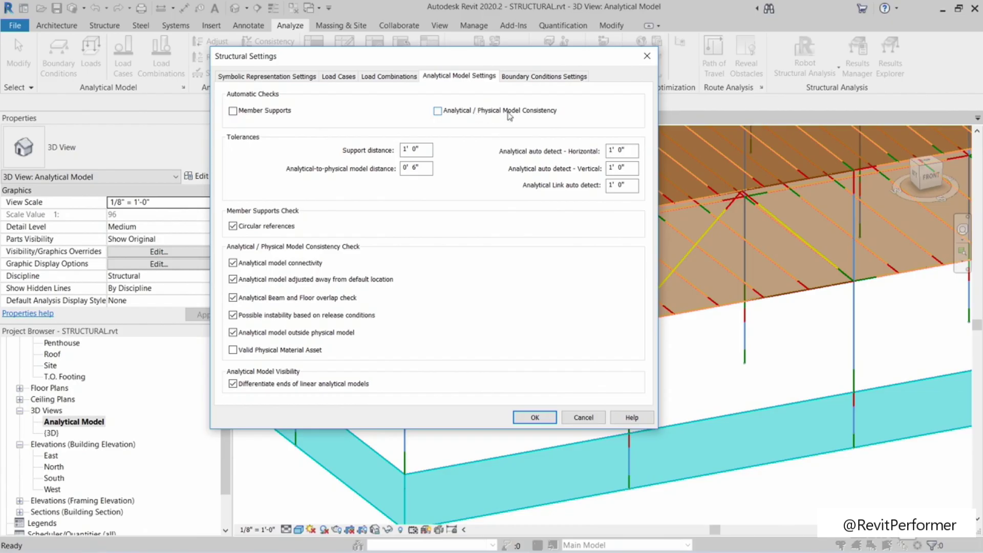
left_click(438, 111)
left_click(423, 169)
left_click_drag(408, 59, 428, 68)
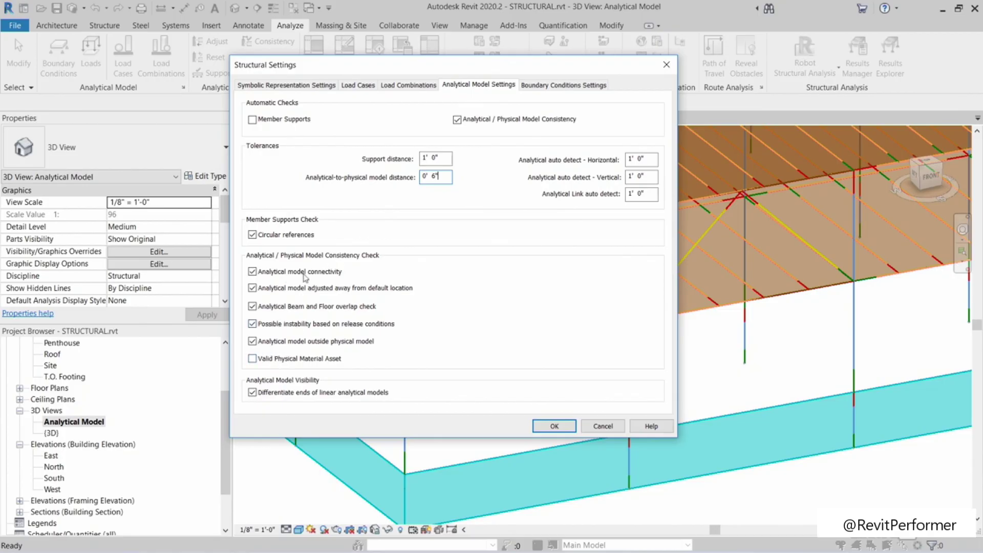
left_click(561, 427)
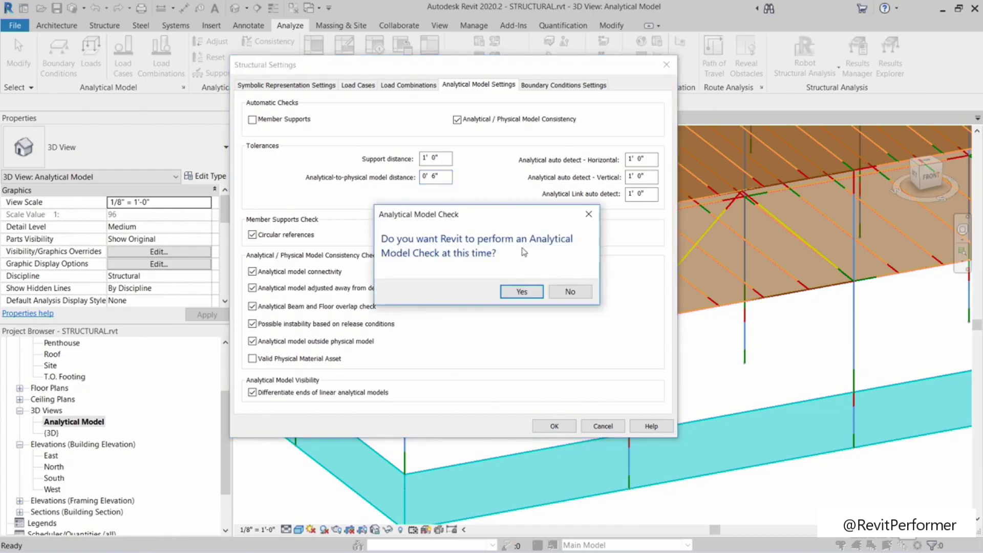
left_click(513, 290)
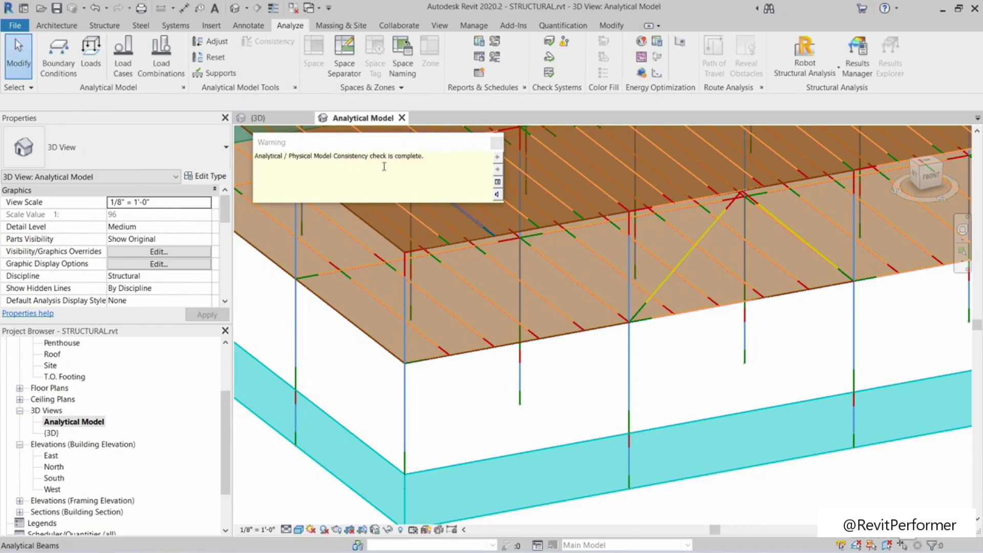
Step: Expand the consistency check's warning report, inspect its entry and close the report
left_click(497, 182)
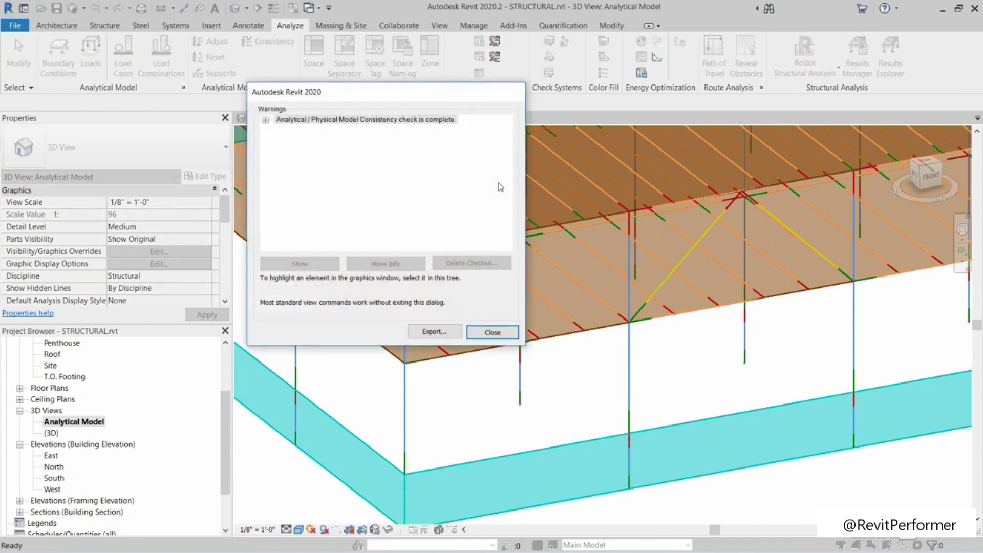
left_click(265, 120)
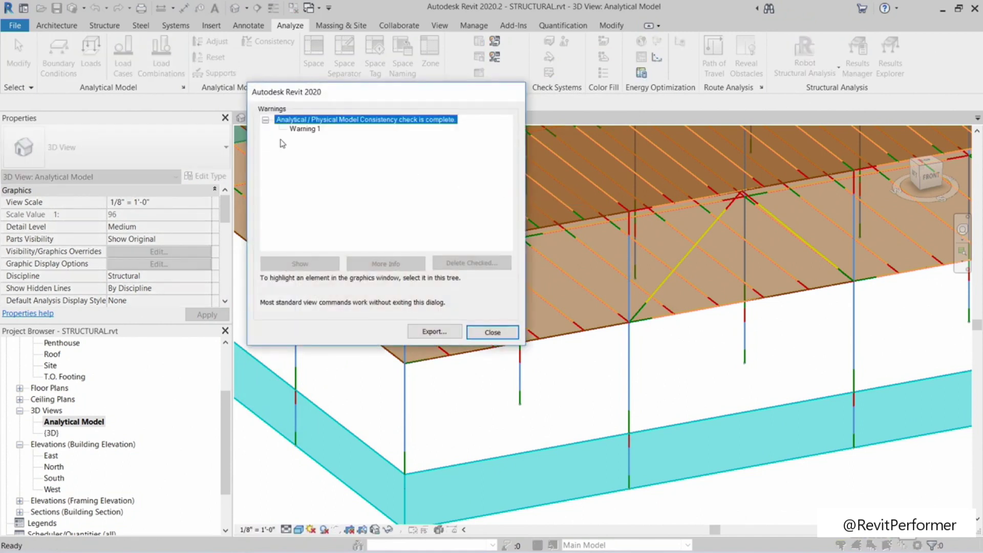
left_click(305, 130)
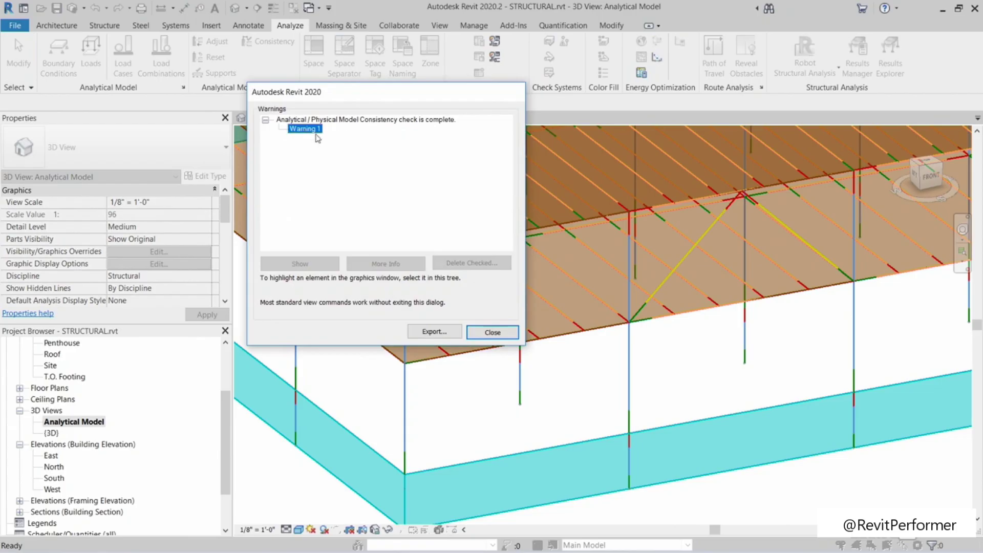
left_click(492, 332)
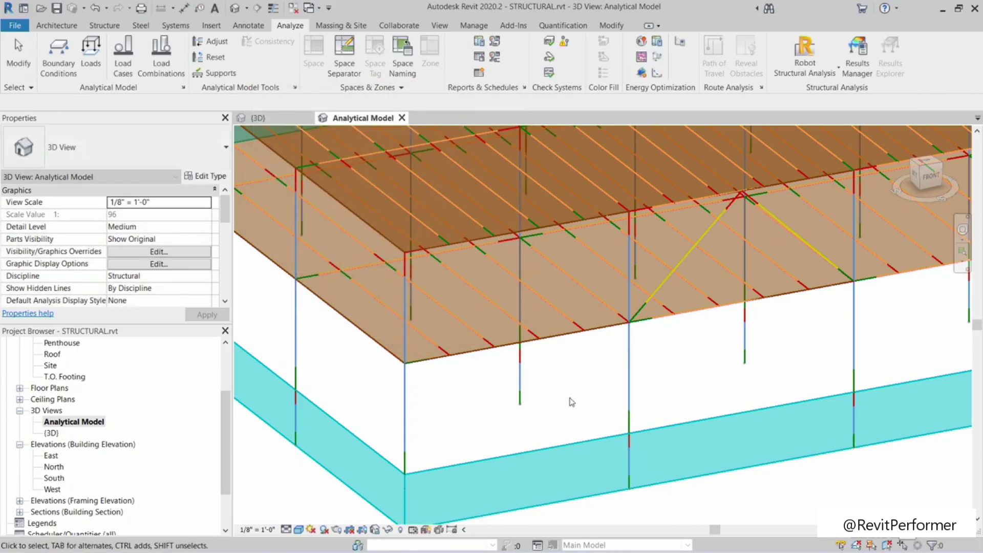
Step: In the {3D} view, set the left-hand analytical brace's Start Alignment Method to Projection, accept the tolerance warning and deselect the brace
double_click(51, 434)
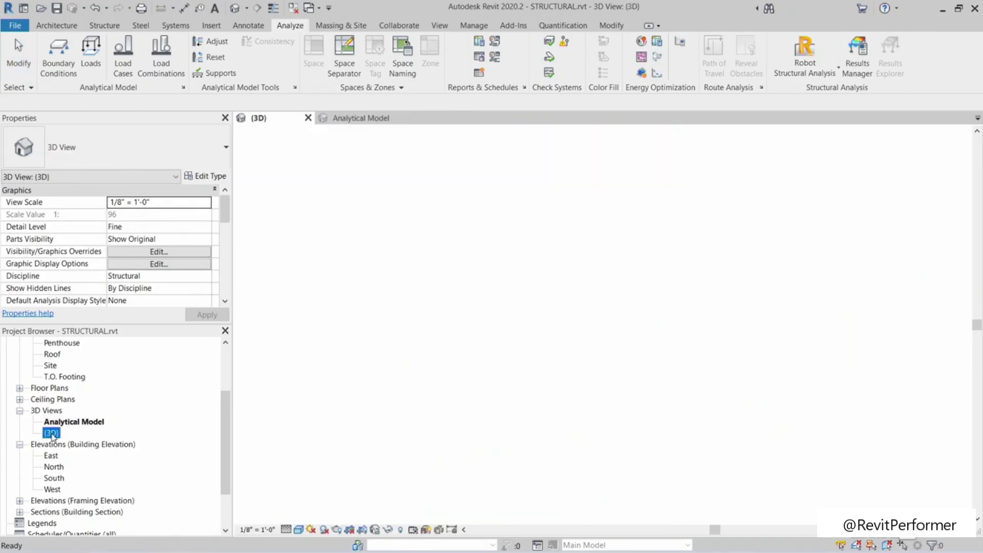
scroll(529, 423, "up", 8)
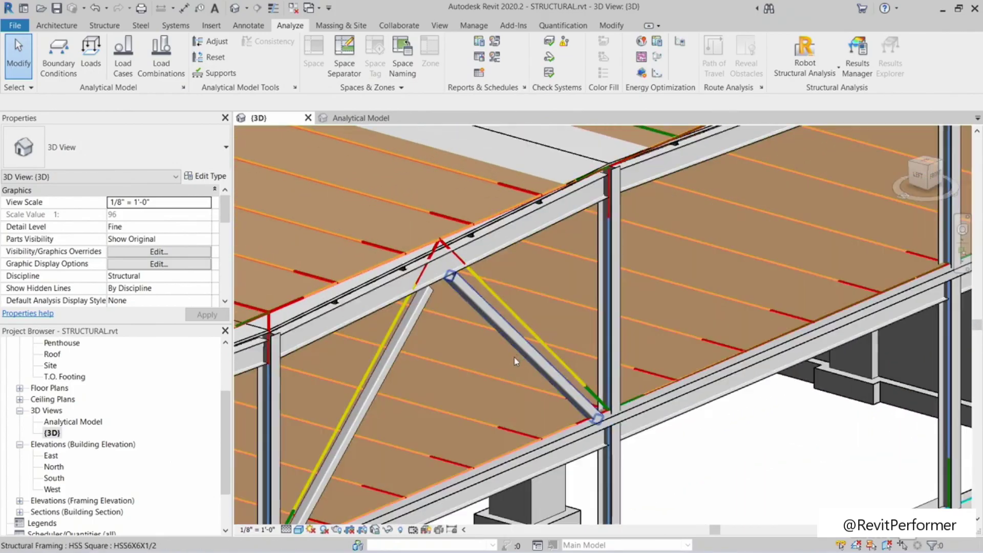
middle_click_drag(516, 361, 478, 287, "shift")
scroll(476, 268, "up", 4)
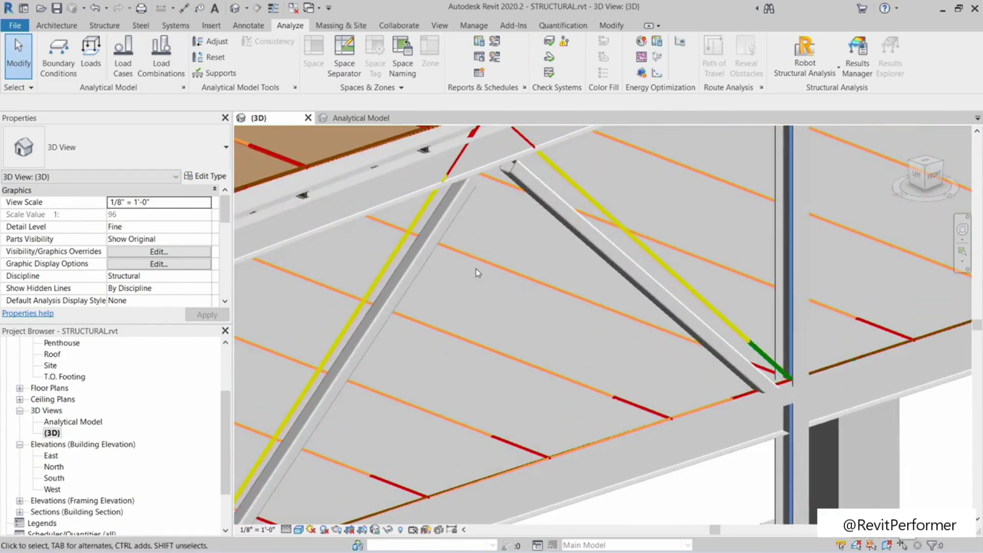
left_click(414, 226)
left_click_drag(227, 212, 228, 230)
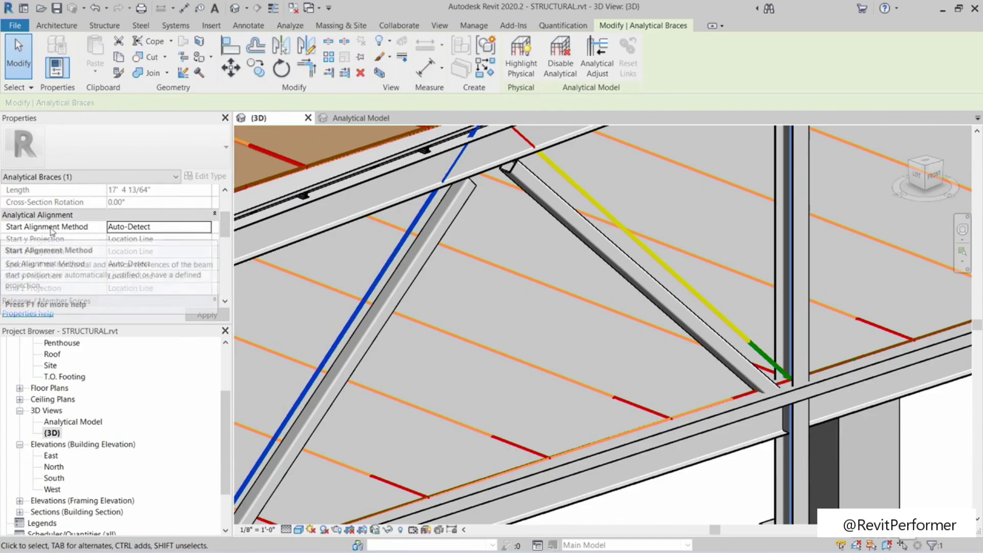
left_click(187, 227)
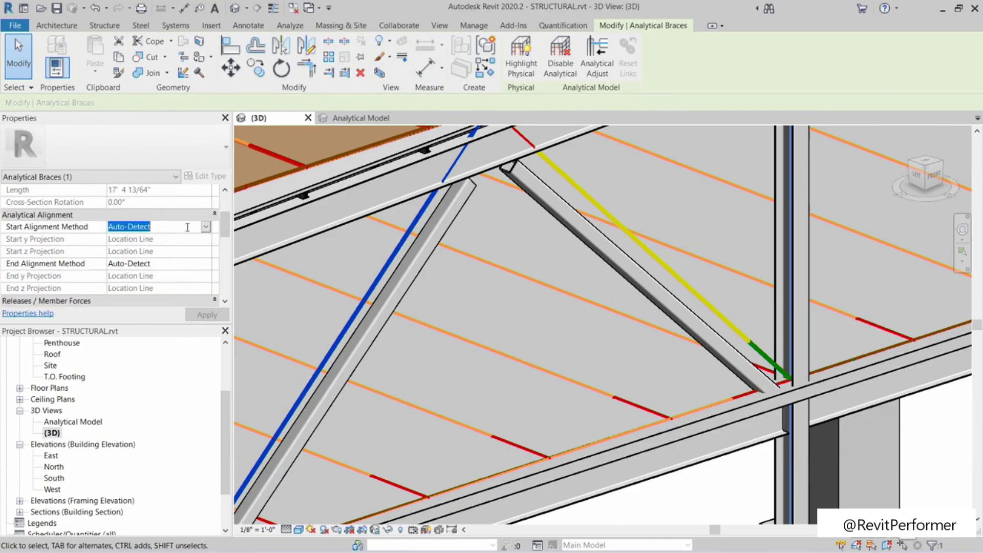
left_click(204, 228)
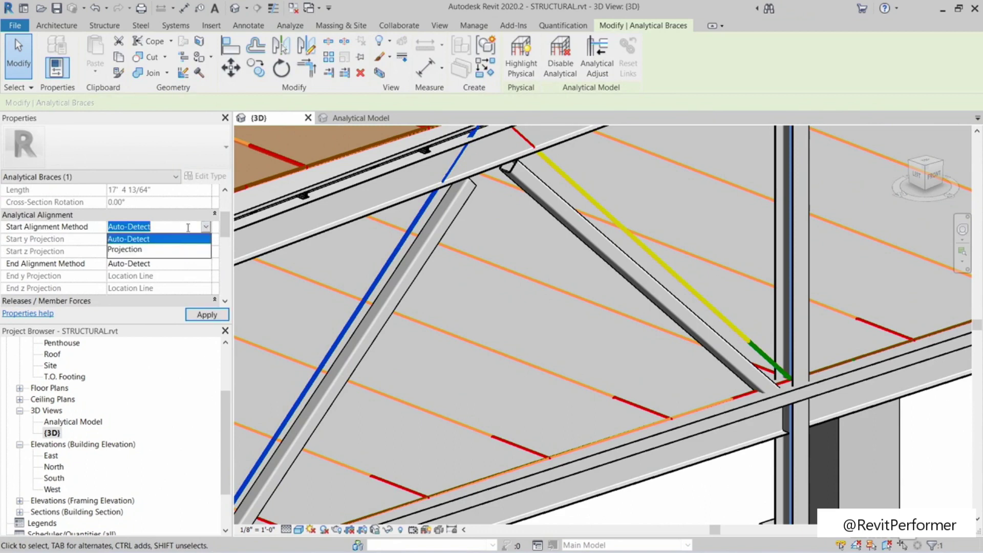
left_click(133, 249)
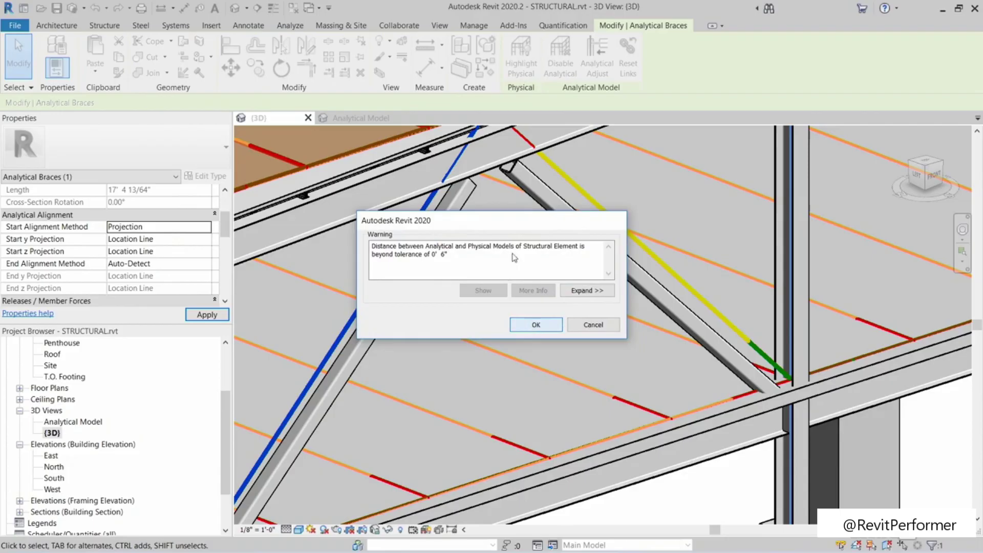
left_click(532, 325)
middle_click_drag(395, 375, 376, 343)
middle_click_drag(322, 424, 450, 270)
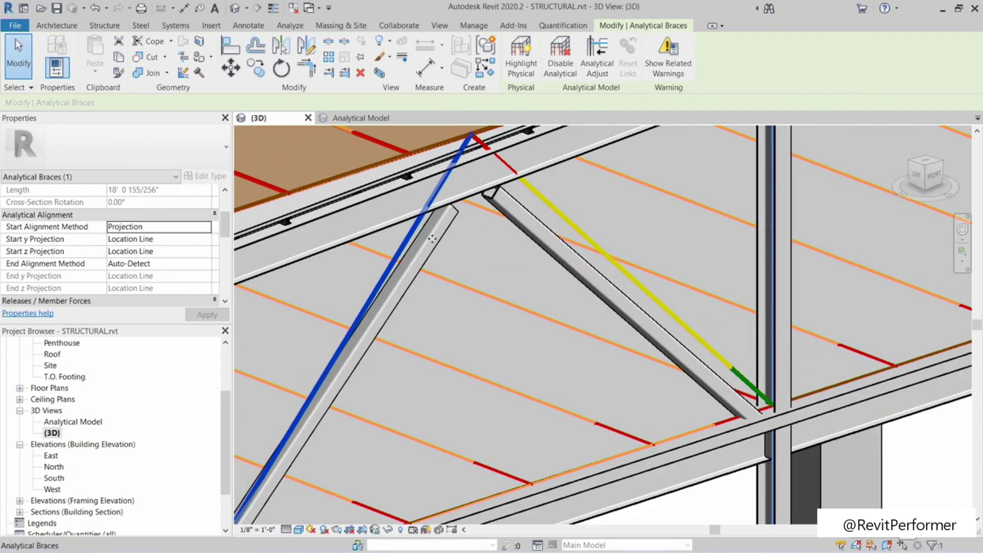
key("Escape")
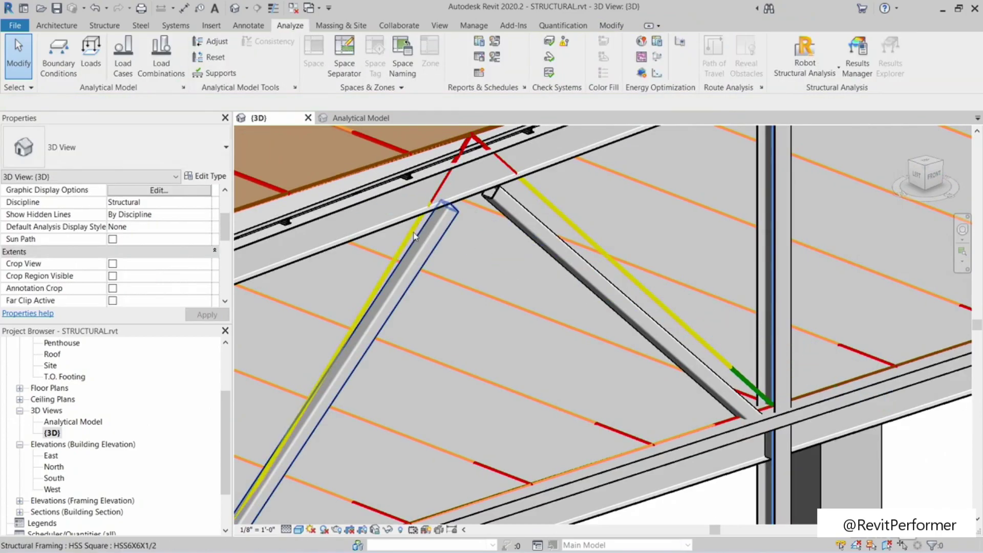
Step: Reselect the left-hand analytical brace and apply Projection as its End Alignment Method
left_click(408, 237)
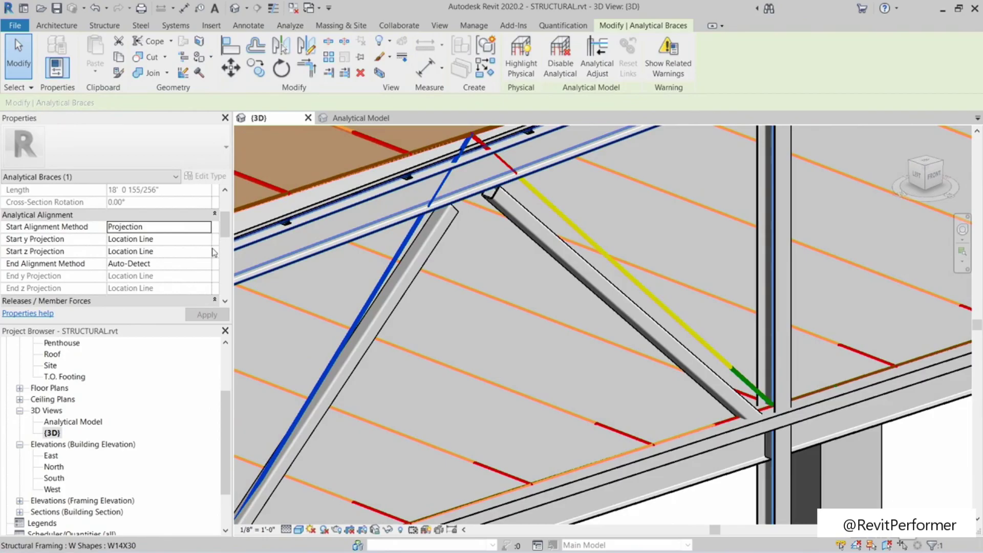
scroll(228, 223, "down", 2)
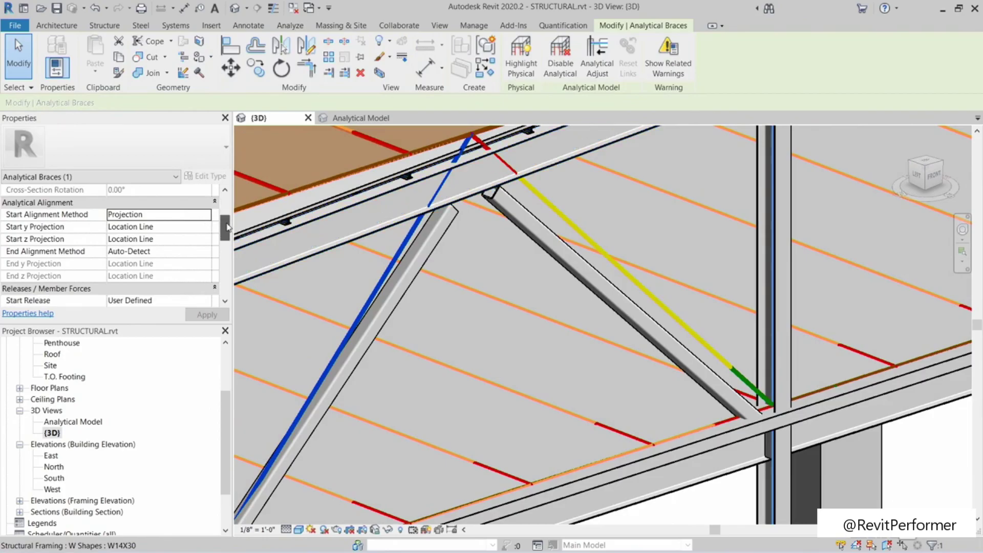
left_click(202, 242)
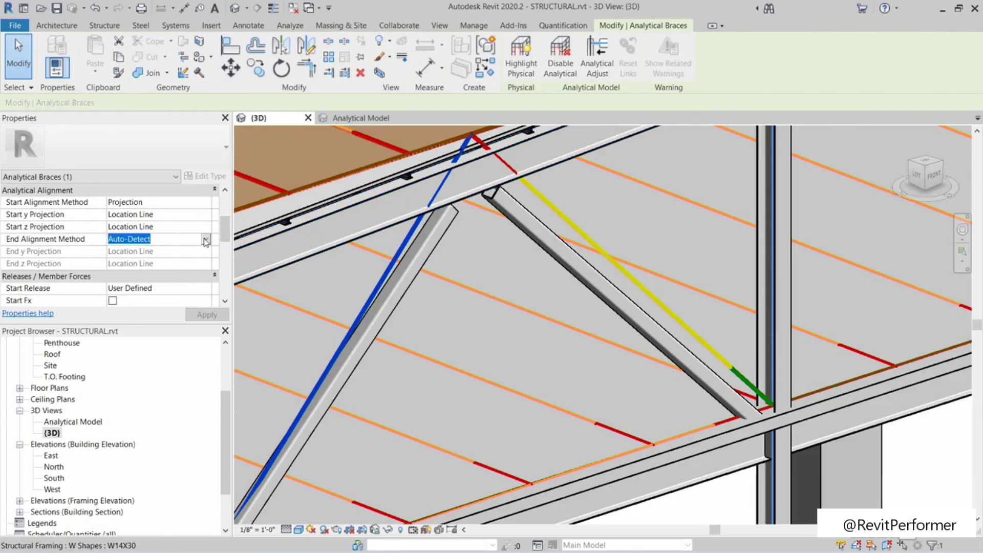
left_click(205, 241)
left_click(142, 262)
left_click(207, 315)
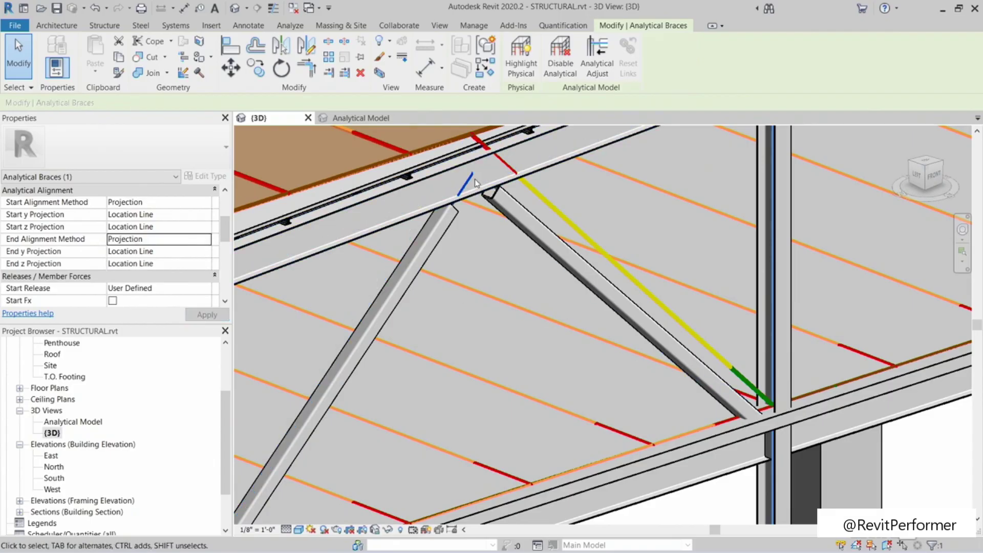
scroll(469, 240, "down", 2)
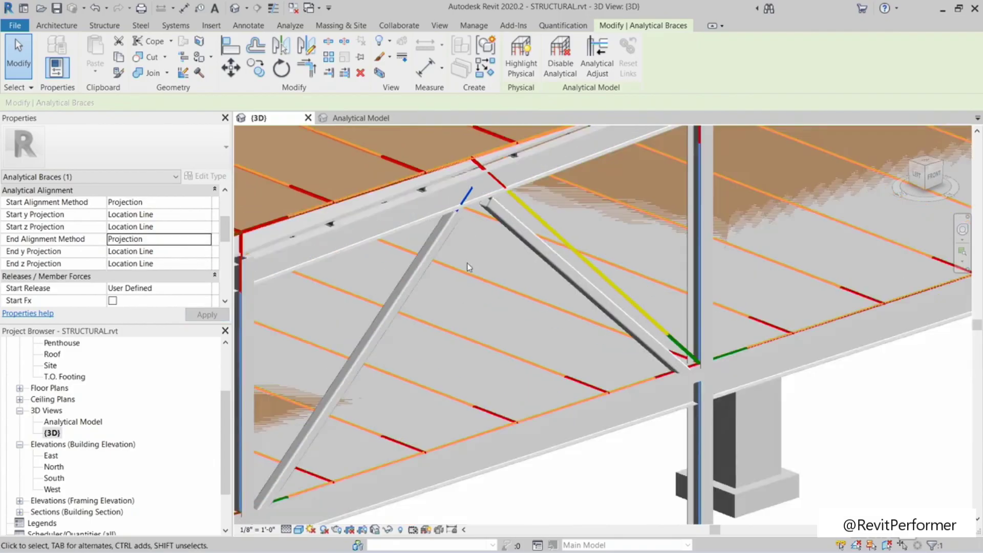
Step: Review the End y Projection options of the left-hand brace and close the list without choosing one
left_click(163, 251)
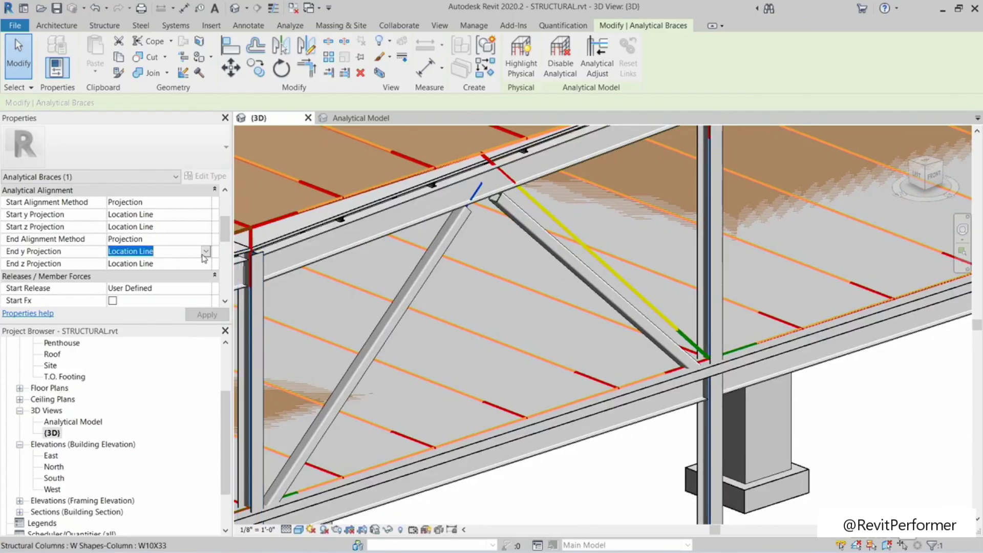
left_click(206, 252)
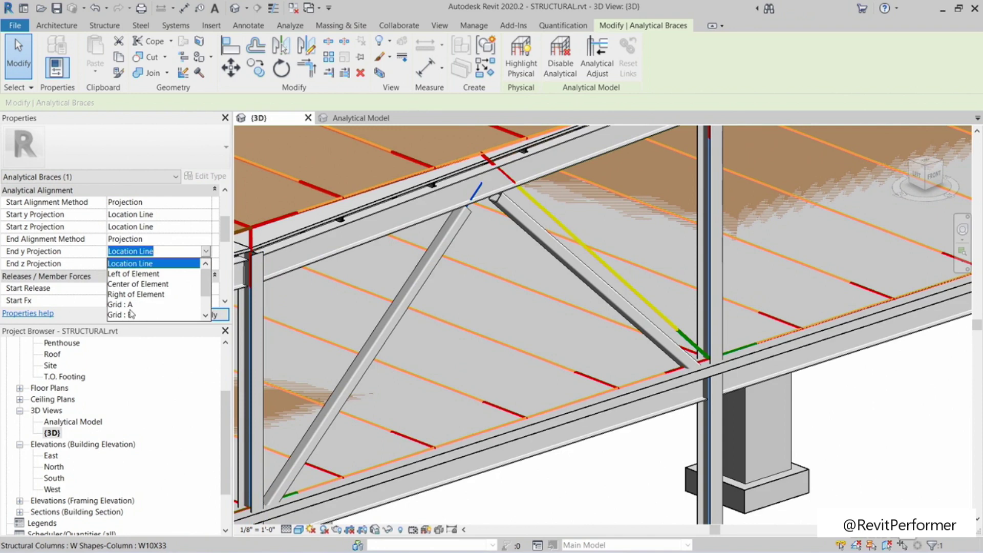
left_click(228, 233)
key("Escape")
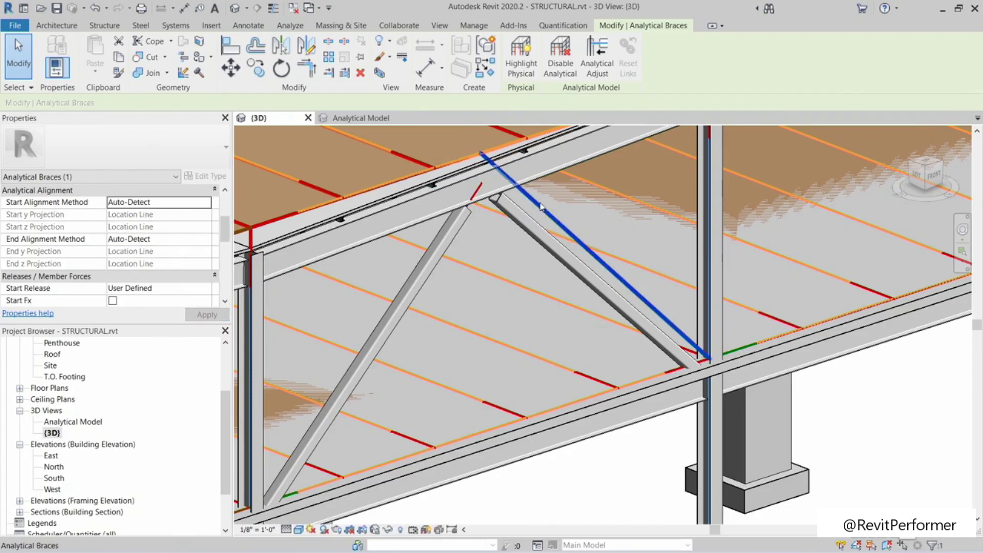
Step: Apply Projection as the right-hand analytical brace's Start Alignment Method and accept the tolerance warning
left_click(187, 203)
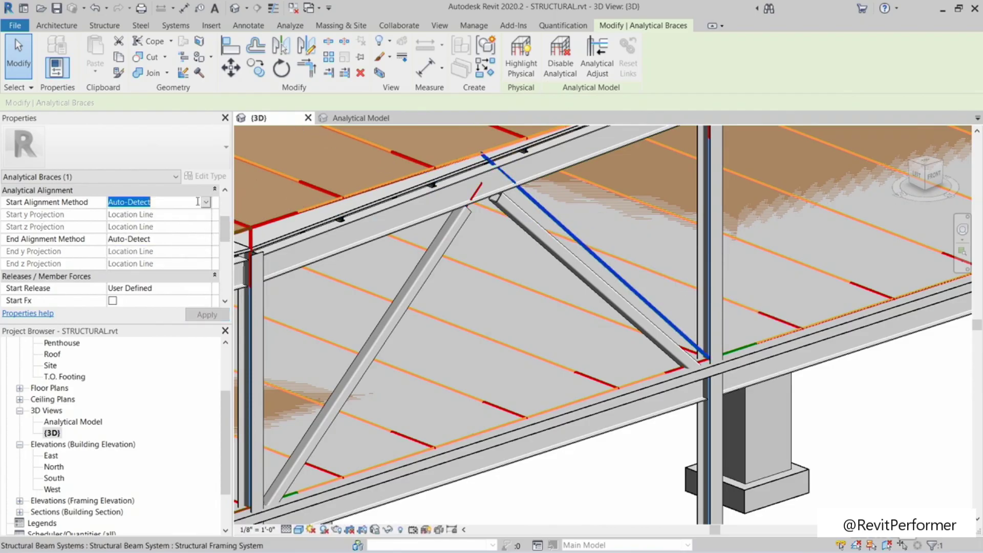
left_click(206, 203)
left_click(132, 225)
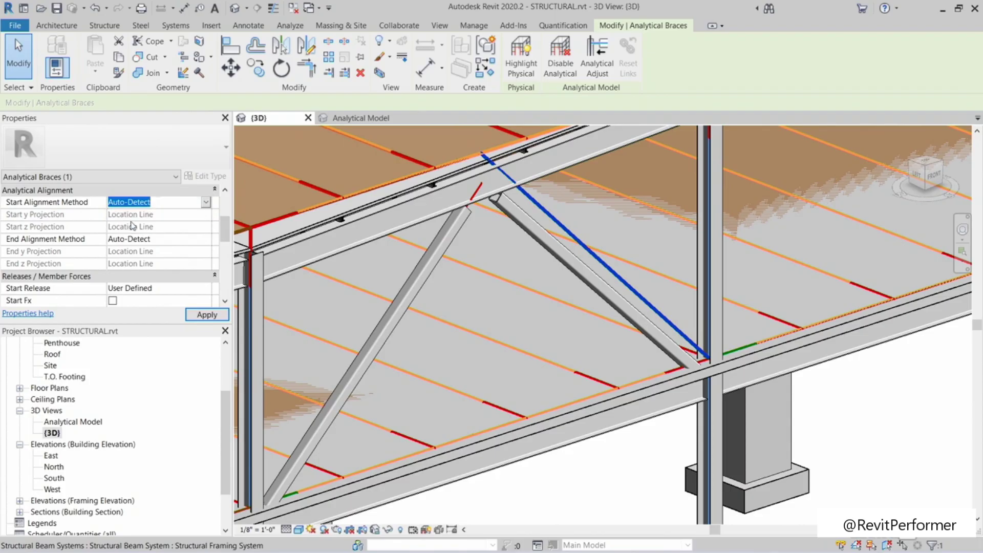
left_click(207, 314)
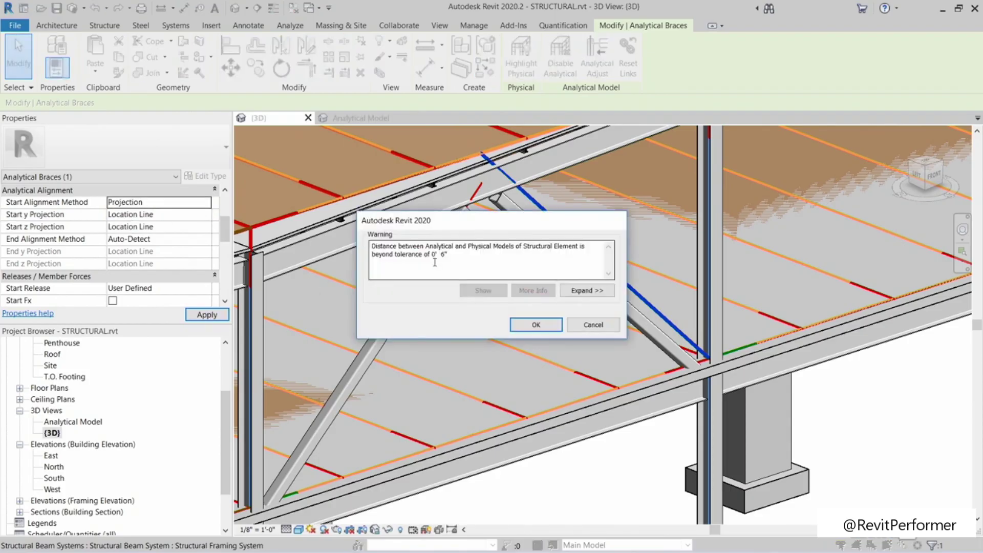
left_click_drag(432, 255, 440, 256)
left_click(471, 260)
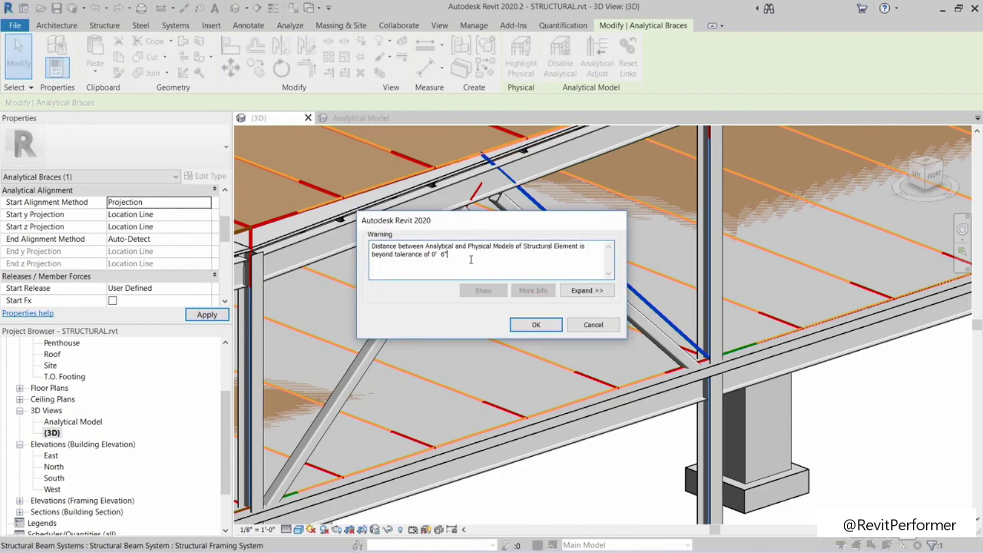
left_click(536, 324)
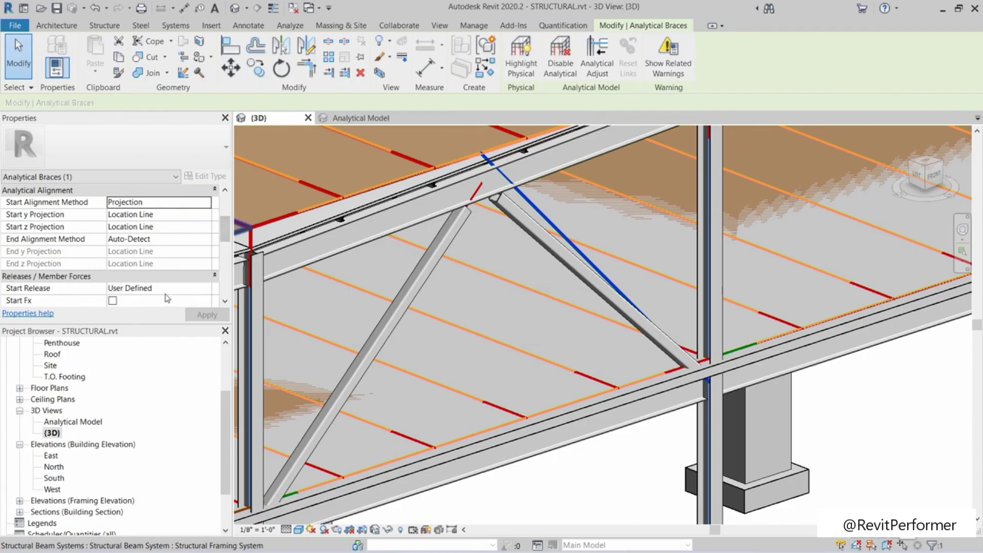
Step: Set the right-hand analytical brace's End Alignment Method to Projection and deselect the brace
left_click(183, 240)
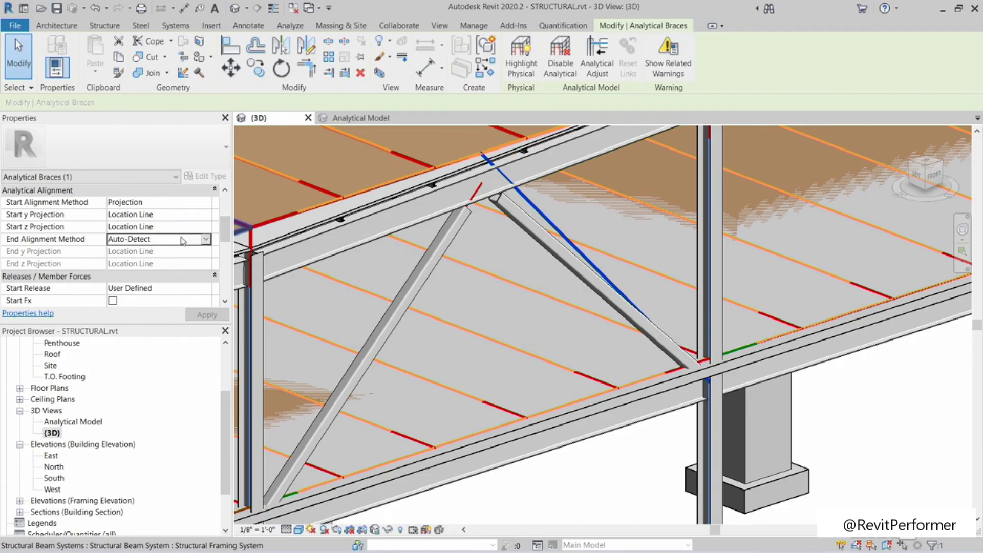
left_click(206, 239)
left_click(131, 262)
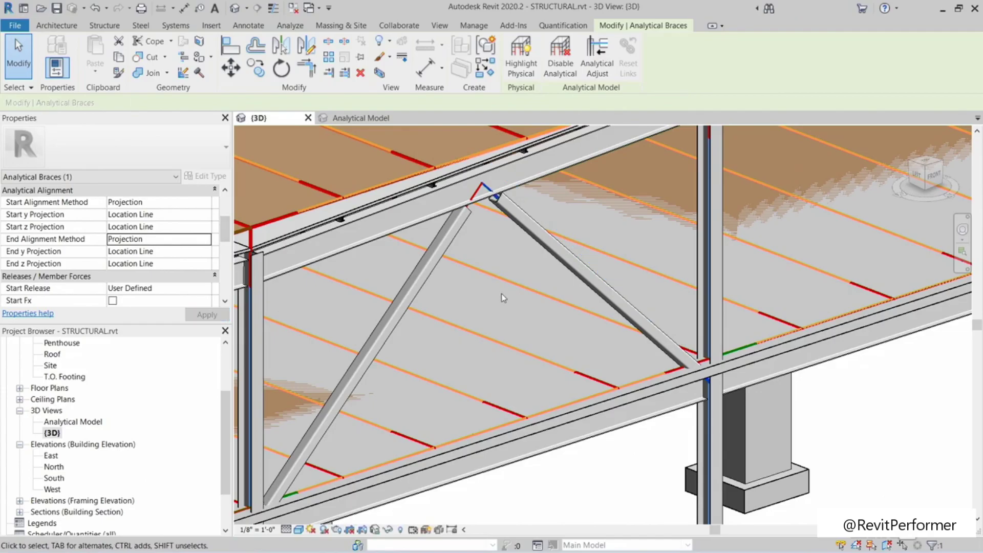
middle_click_drag(525, 302, 536, 304)
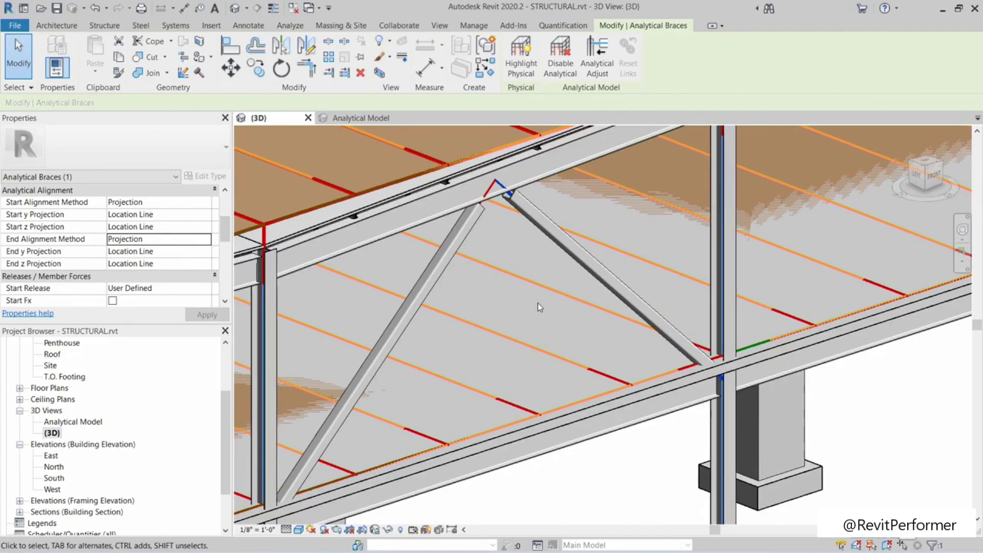
key("Escape")
scroll(537, 303, "down", 6)
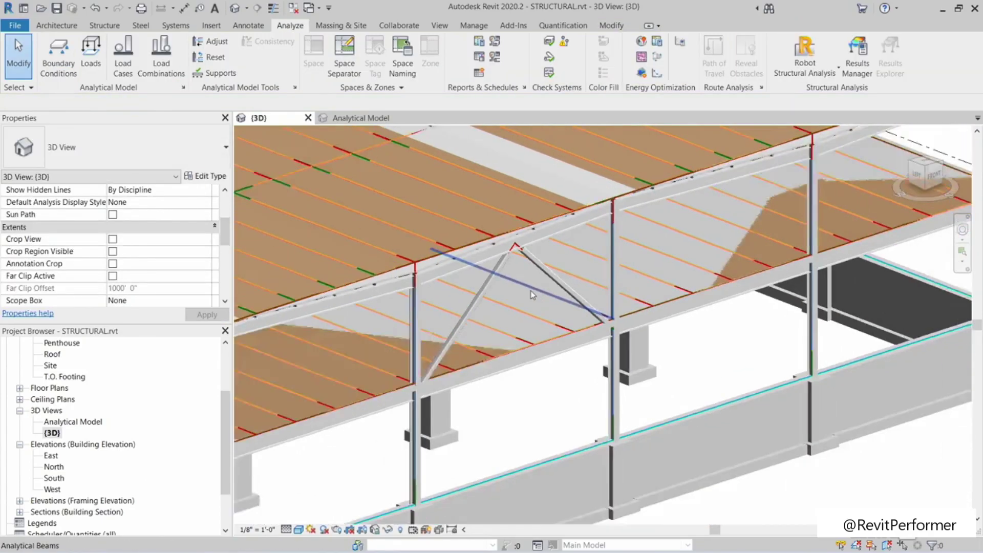
middle_click_drag(533, 353, 651, 410)
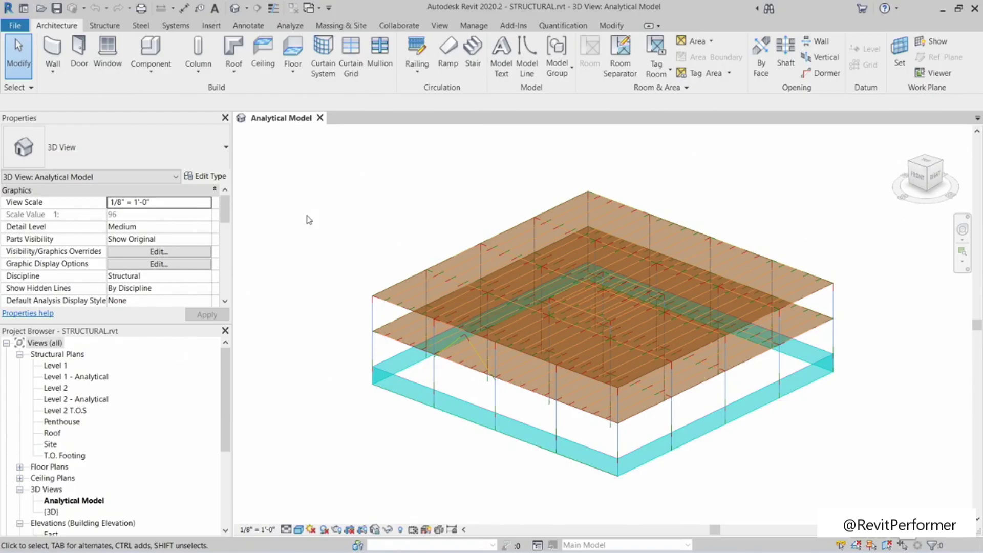
Step: Open the structural load case settings and add a load nature named Mechanical Equipment
left_click(290, 26)
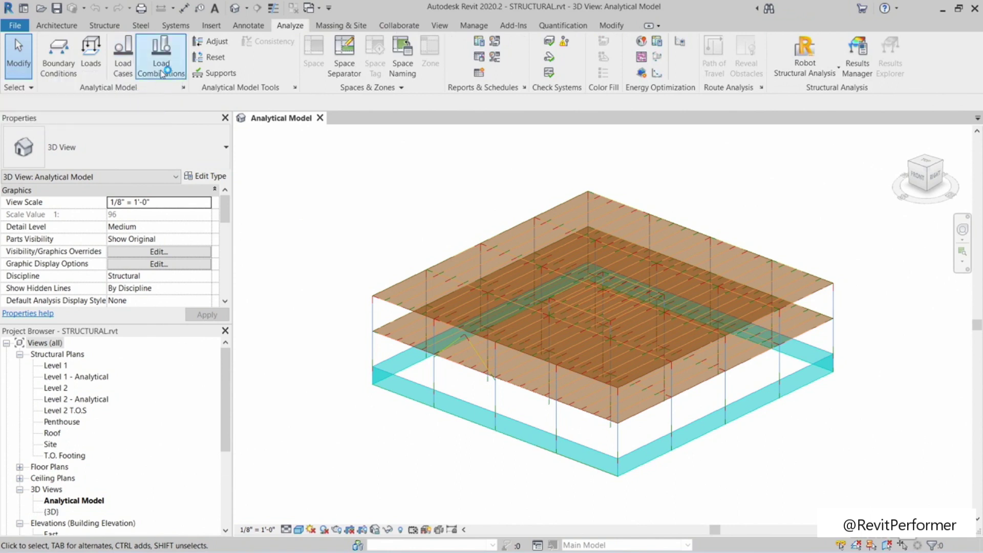
left_click(122, 73)
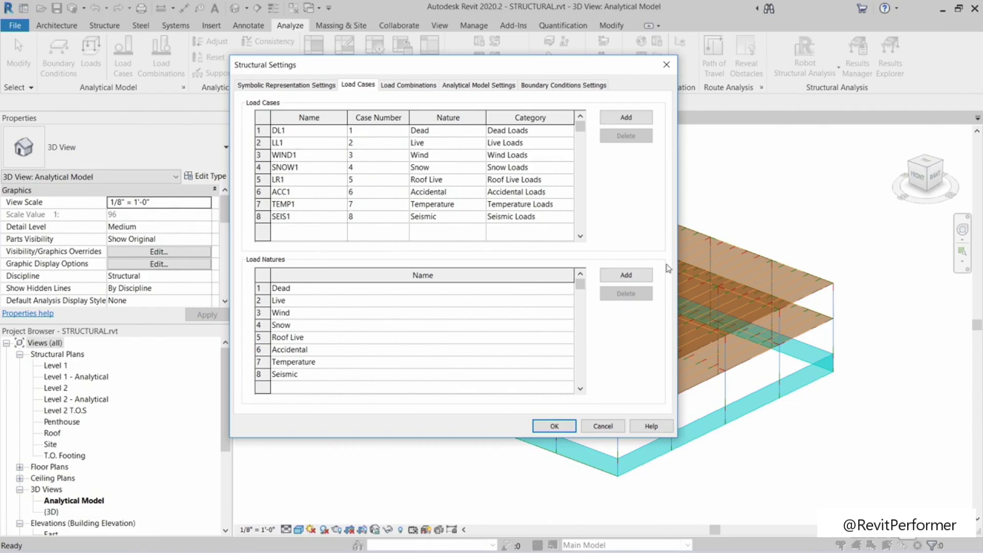
left_click(626, 276)
left_click(338, 386)
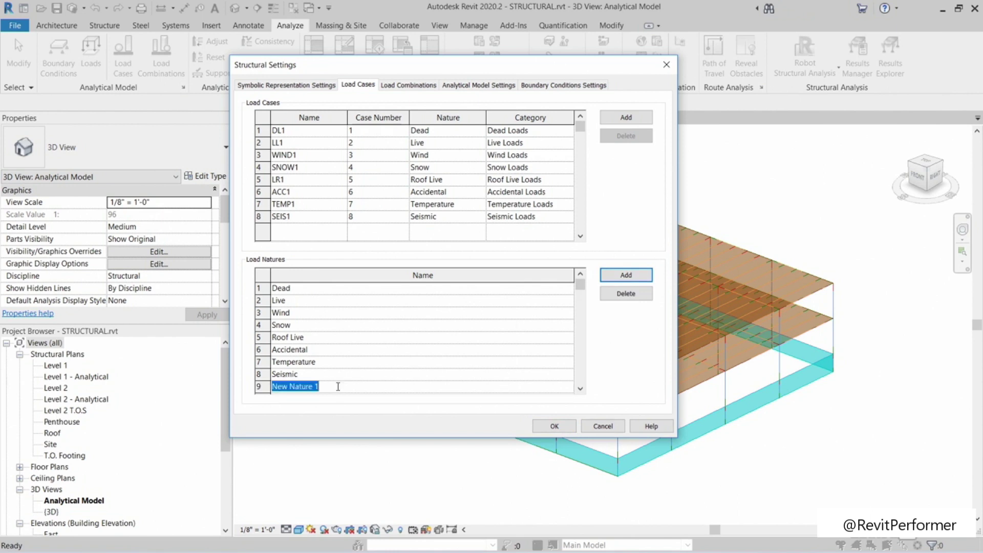
type("Mechanical Equipment")
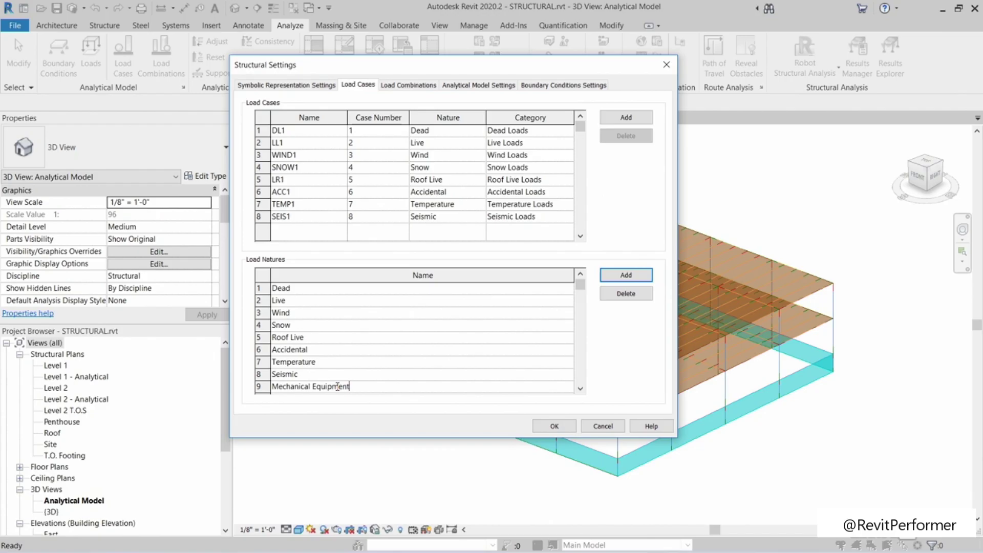
key("Return")
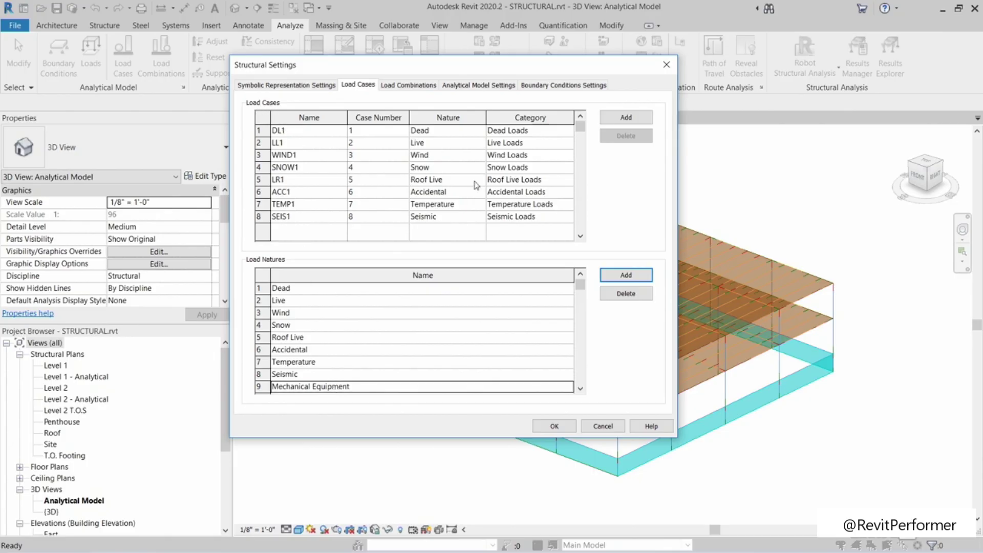
Step: Add a load case named AHU and assign it the Mechanical Equipment nature
left_click(626, 118)
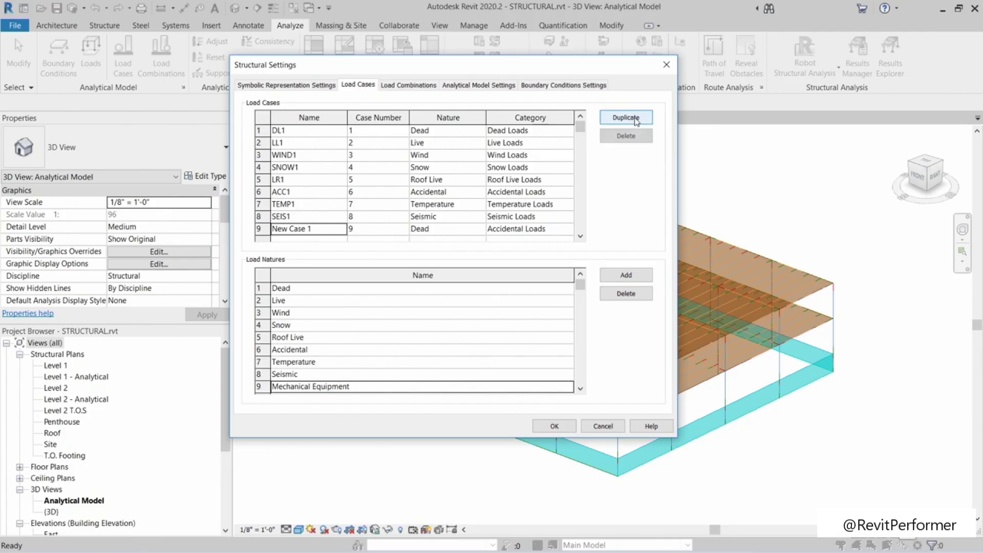
left_click(327, 230)
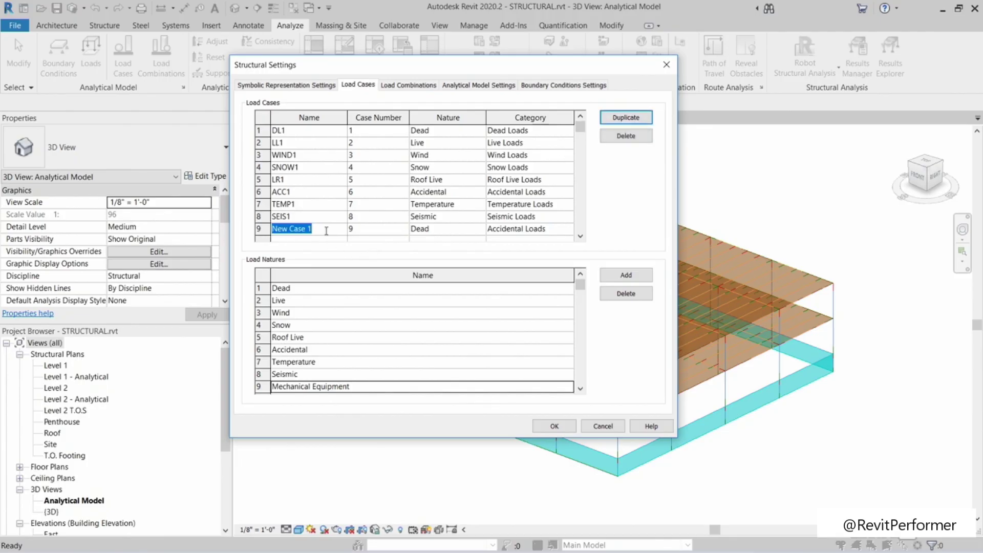
type("AHU")
left_click(438, 229)
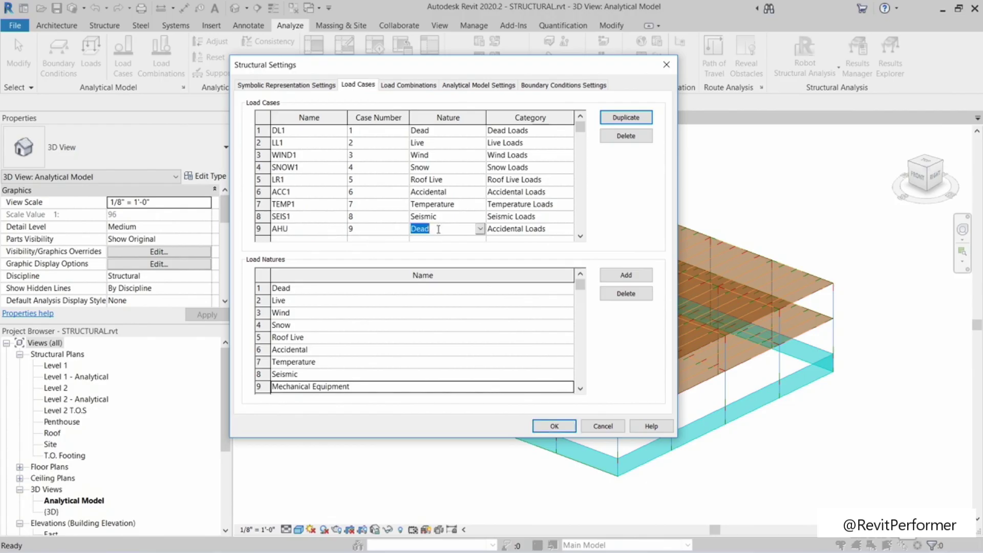
left_click(480, 229)
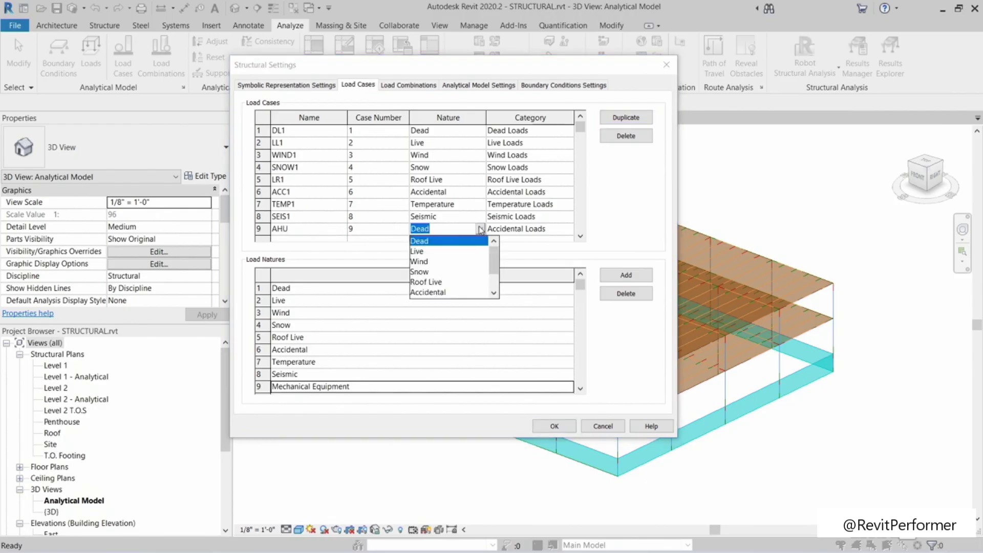
left_click_drag(495, 261, 496, 277)
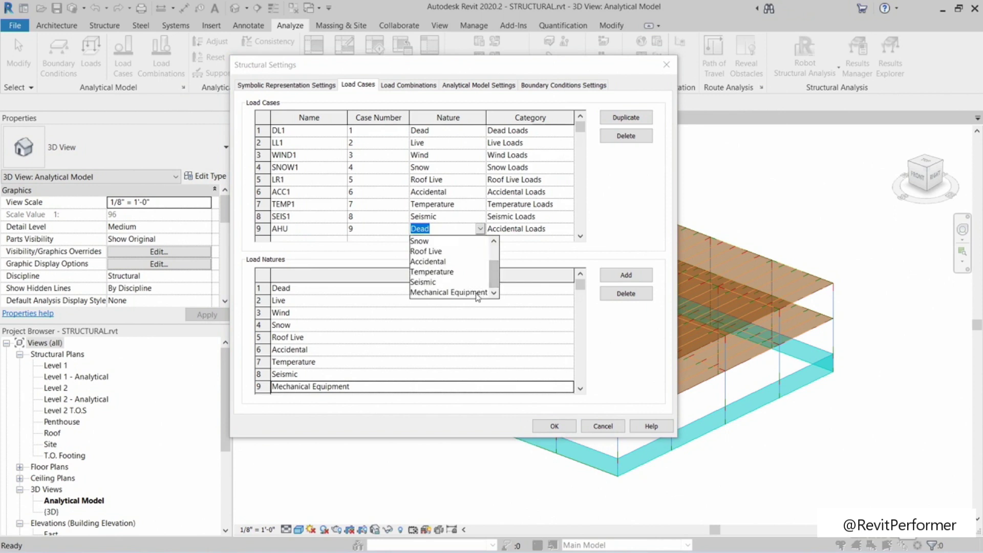
left_click(477, 293)
Step: Set the AHU load case's category to Dead Loads and accept the structural settings
left_click(563, 229)
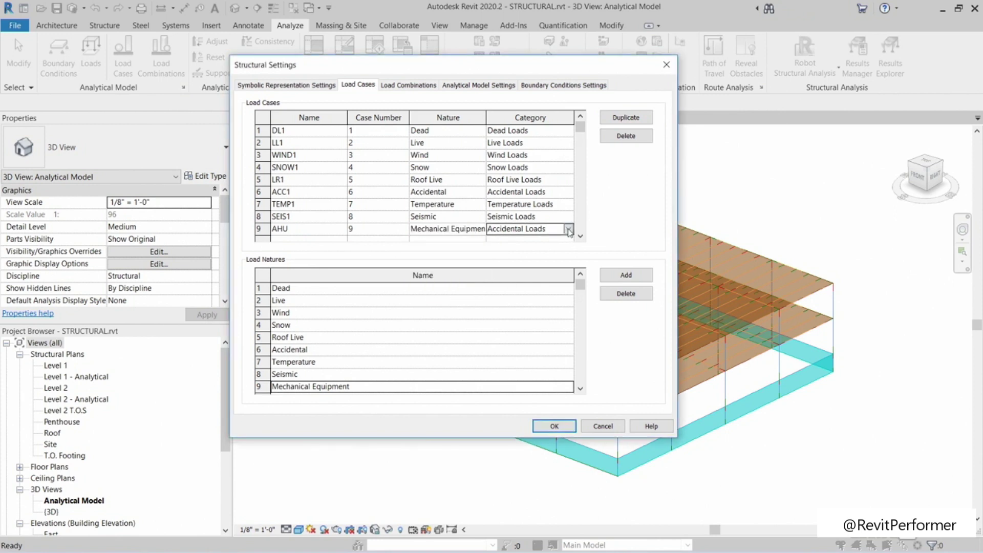
left_click(568, 228)
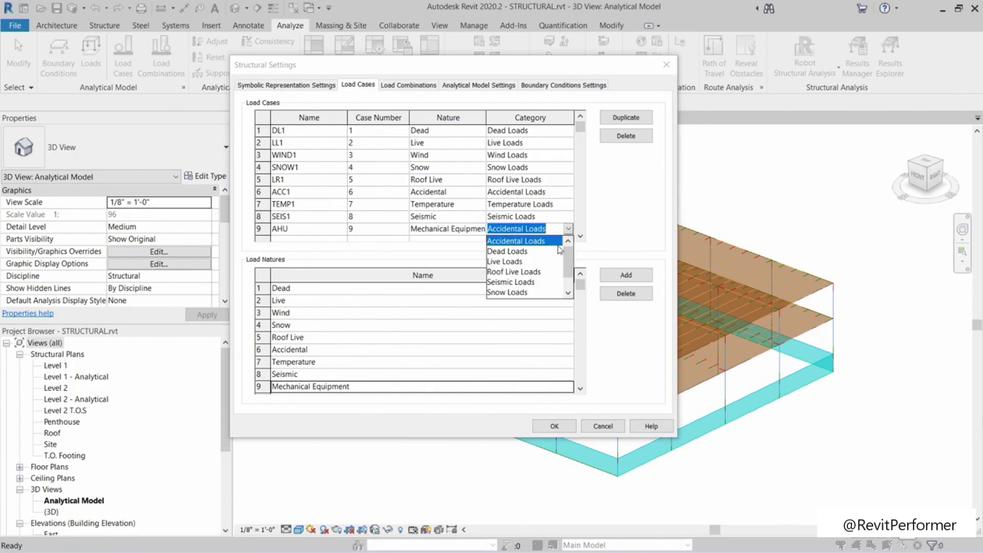
left_click(516, 253)
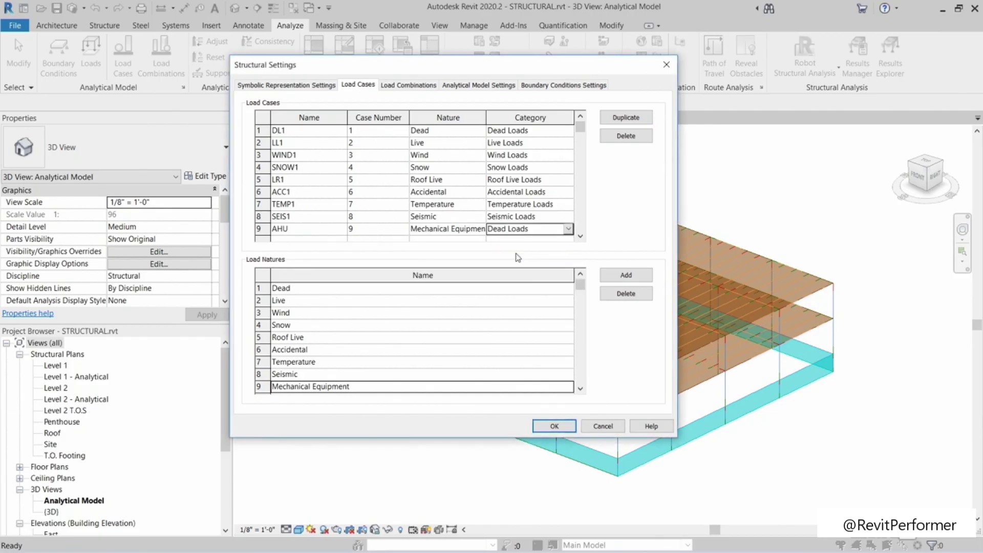
left_click(550, 426)
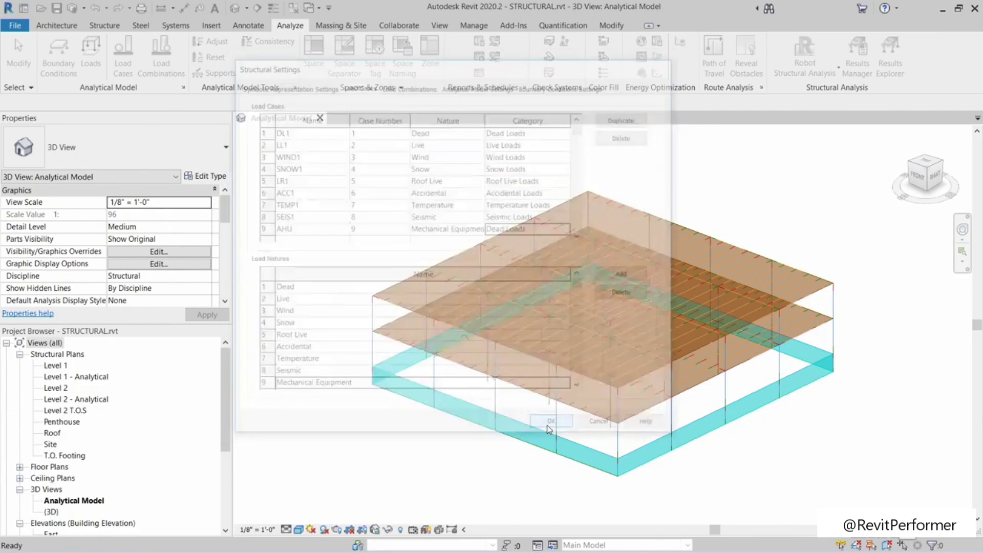
Step: Place a hosted area load on the uppermost analytical slab and end load placement
key("l")
key("d")
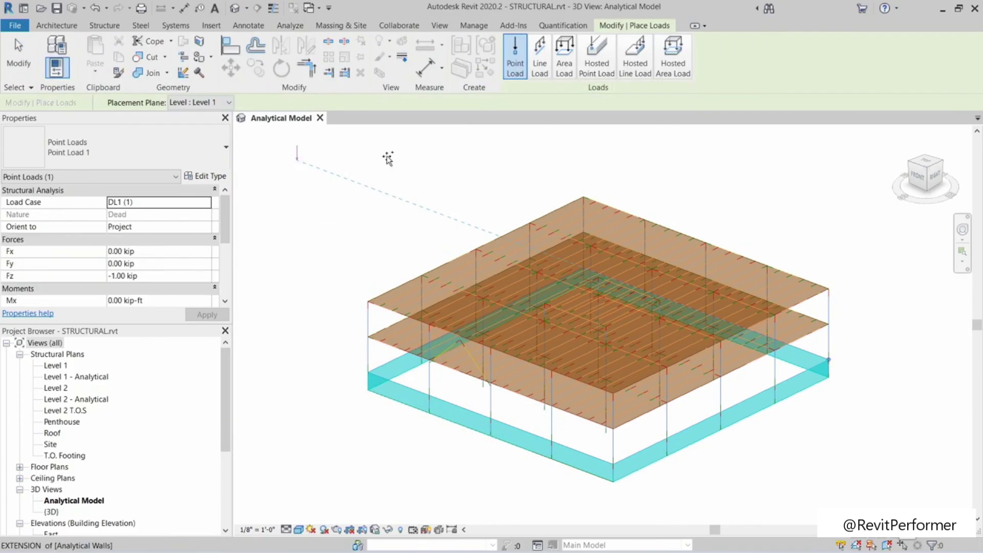
left_click(672, 64)
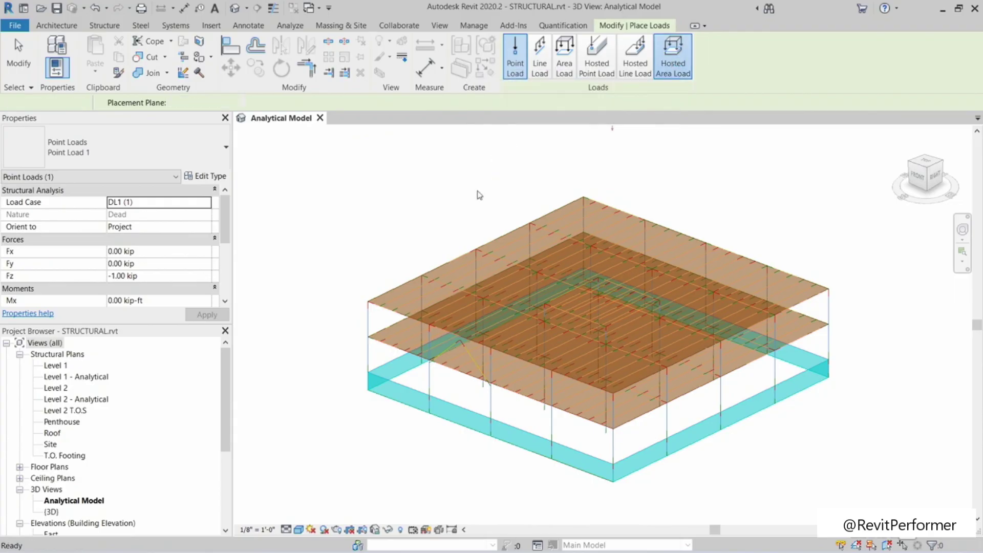
left_click(496, 236)
key("Escape")
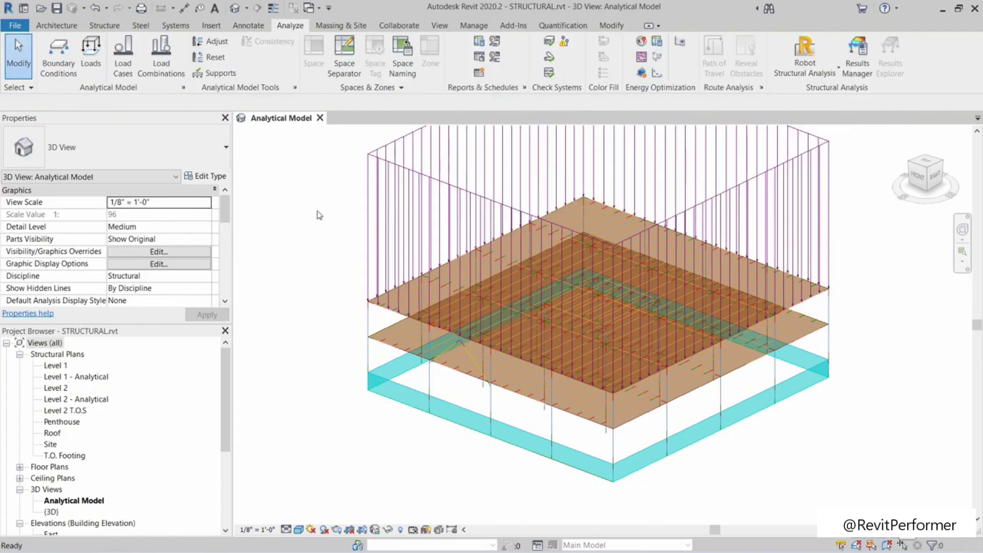
Step: Check the load cases available for the hosted area load, leave its case as is, and deselect it
left_click(368, 167)
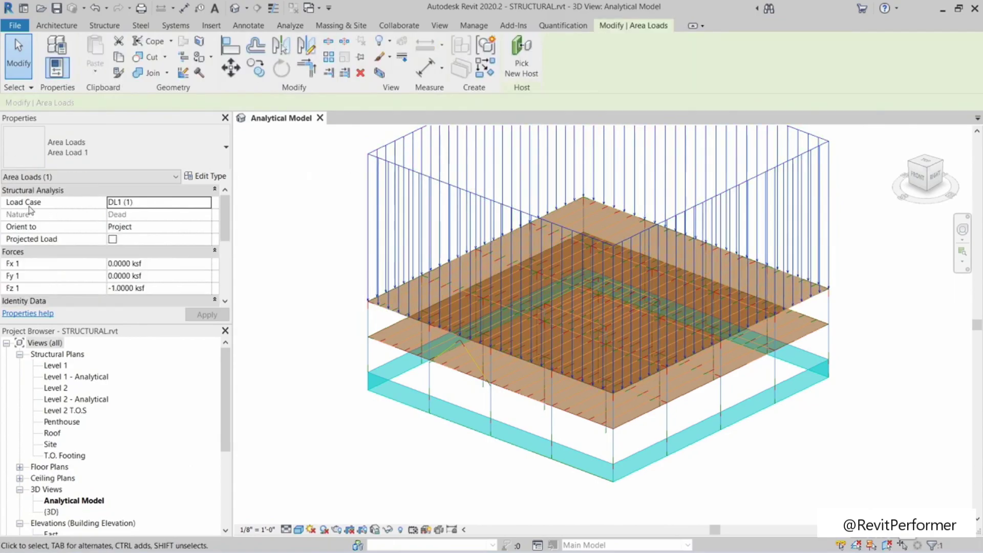
left_click(158, 203)
left_click(206, 203)
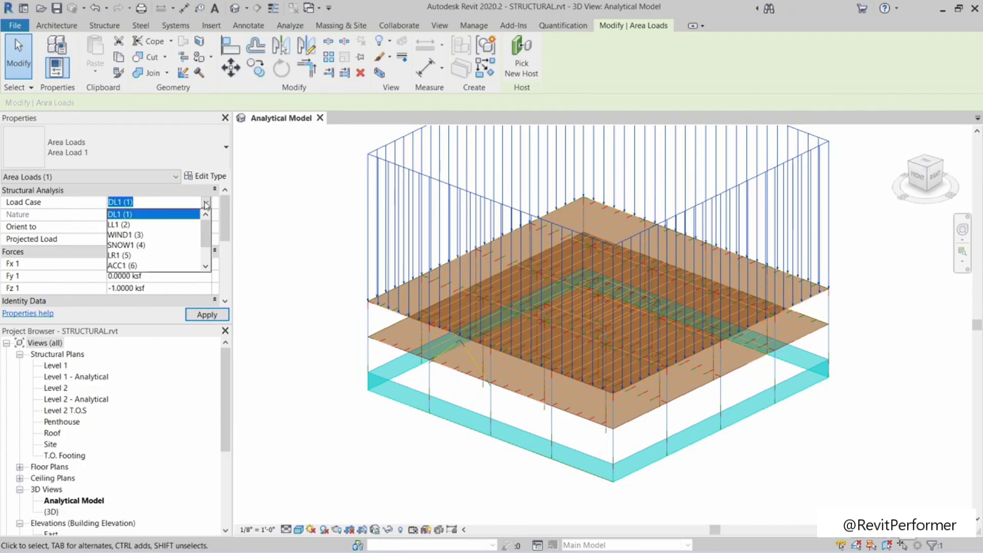
left_click_drag(206, 233, 207, 248)
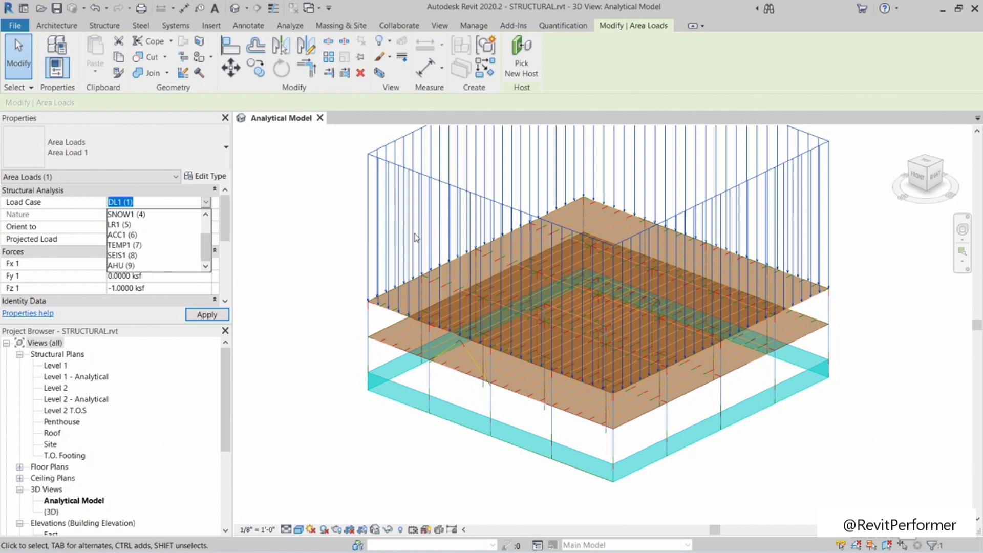
left_click(308, 201)
left_click(304, 203)
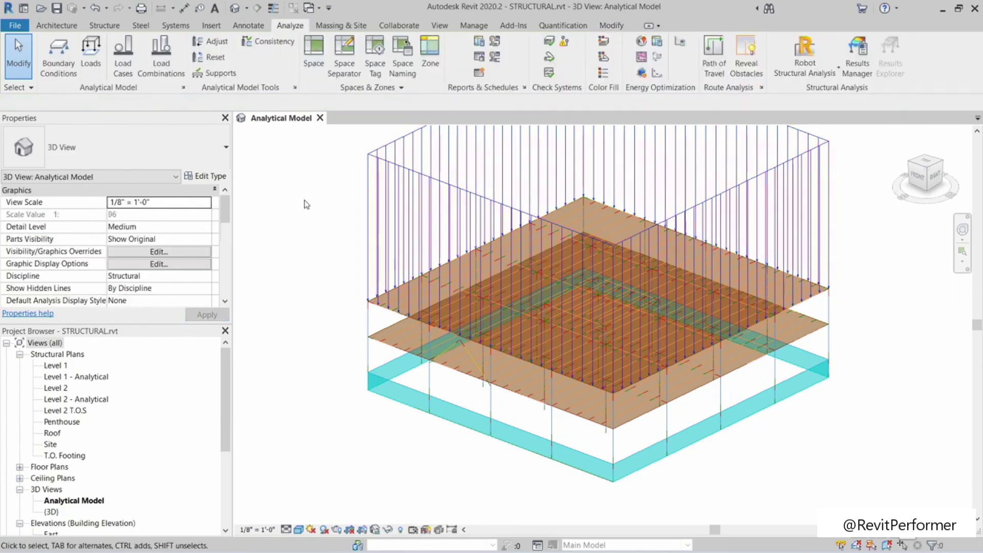
Step: Delete the hosted area load from the uppermost slab
left_click(370, 187)
middle_click_drag(334, 202, 333, 243)
left_click(327, 236)
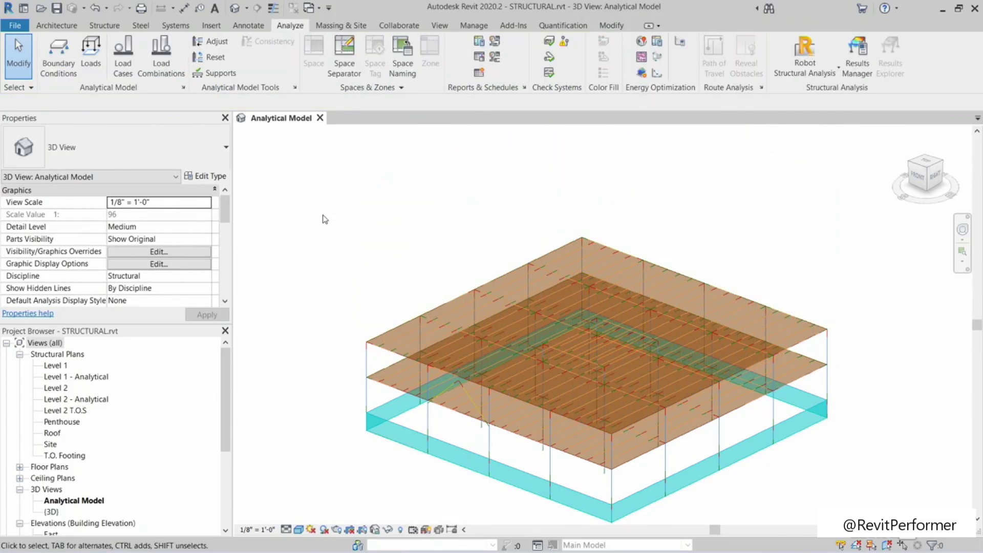
Step: Open the load combination settings and add a combination named Mechanical Equipment
middle_click_drag(322, 219, 308, 205)
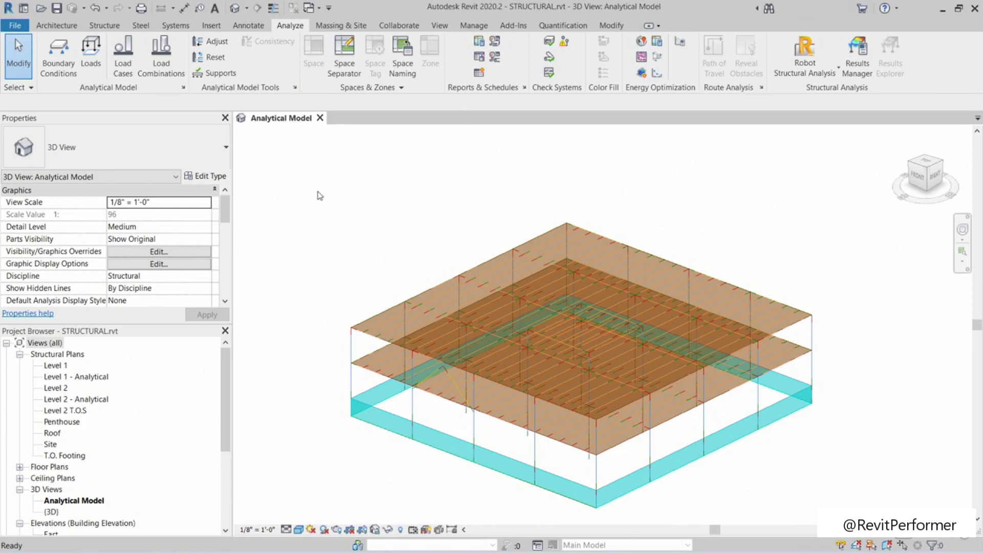
middle_click_drag(435, 236, 400, 219)
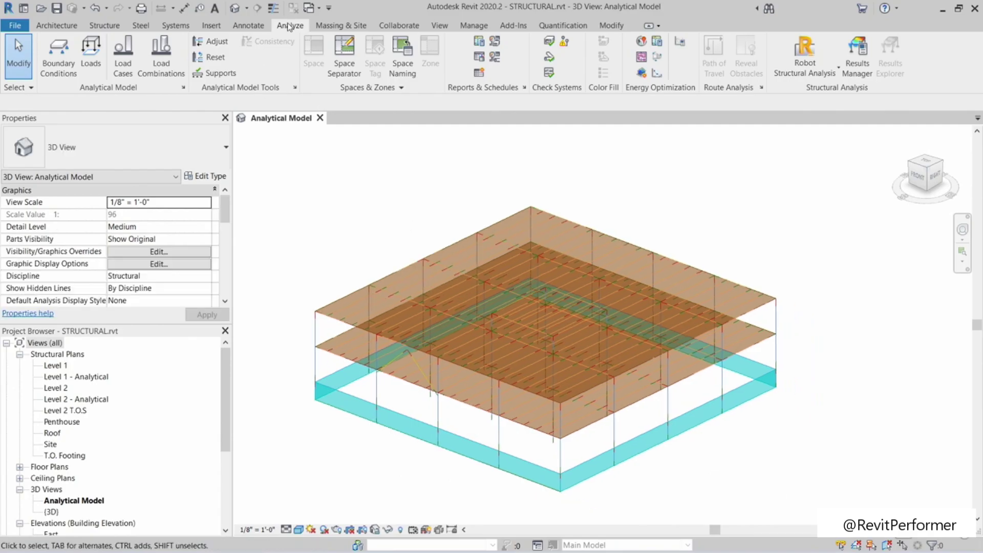
left_click(174, 73)
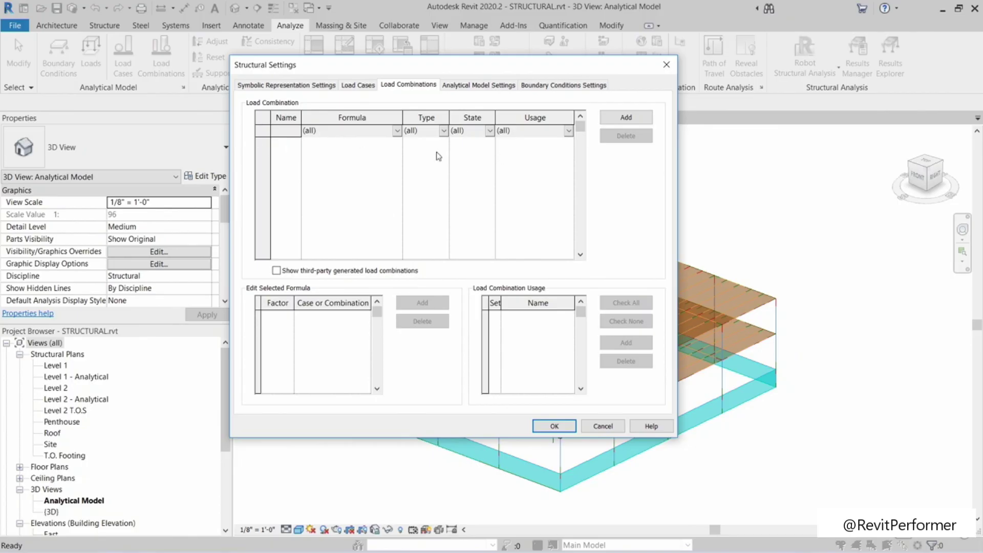
left_click(634, 119)
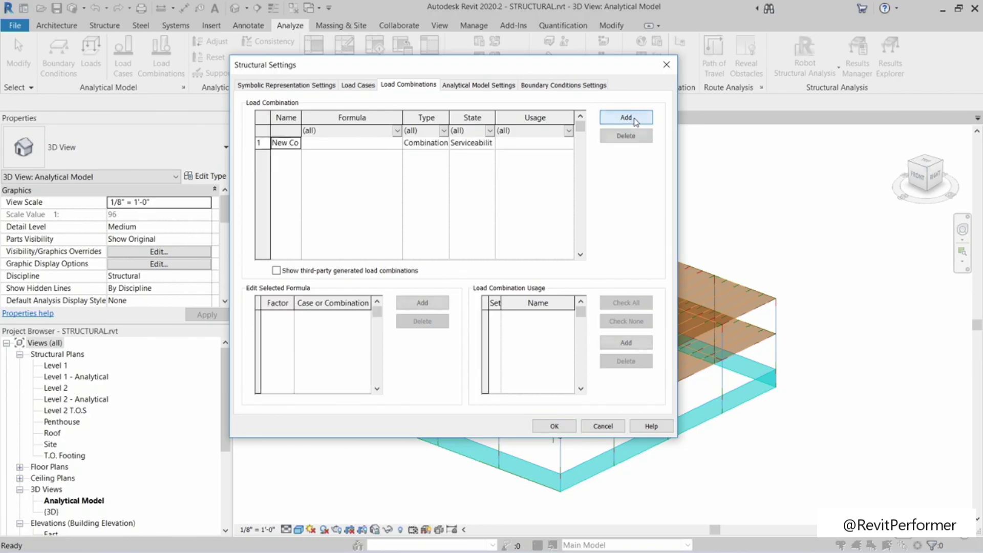
left_click_drag(301, 116, 378, 114)
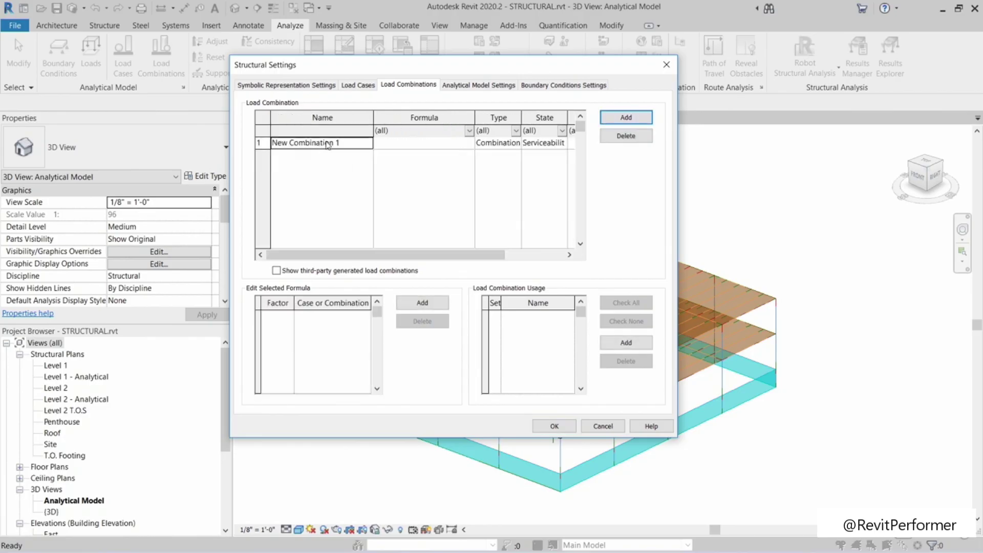
key("ctrl+shift+Left")
key("ctrl+shift+Left")
key("ctrl+shift+Left")
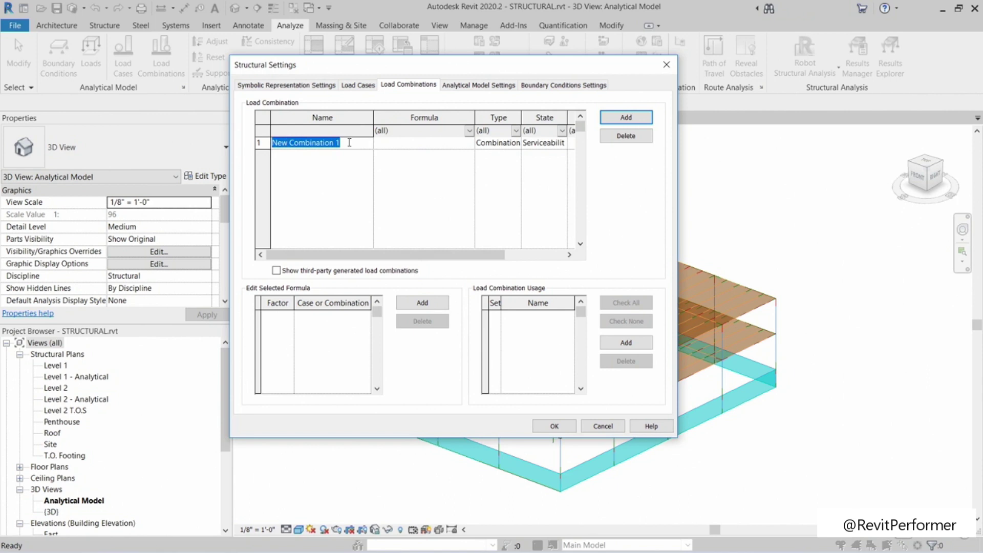
type("Mechanical Equipment")
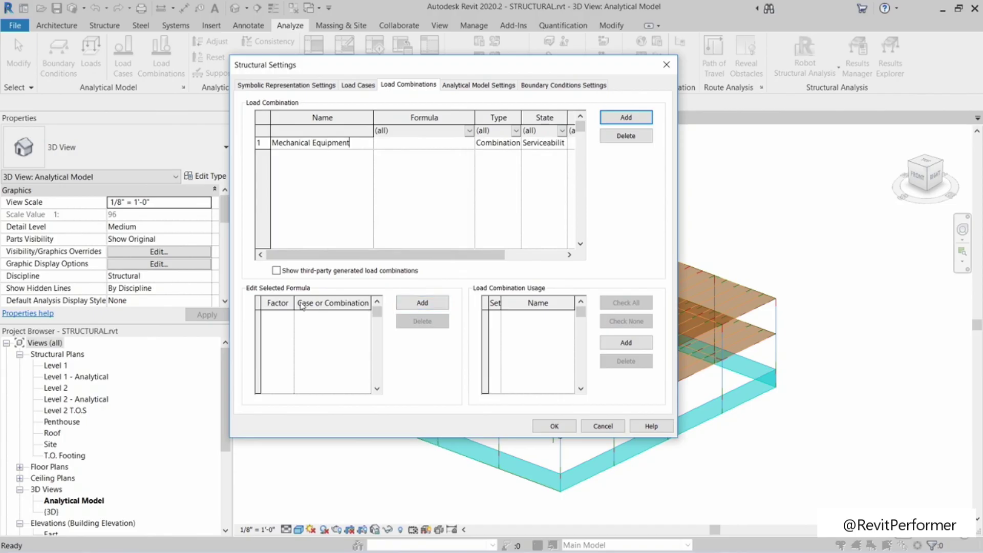
Step: Build the Mechanical Equipment combination's formula from DL1 with factor 1 and LL1 with factor 2
left_click(427, 305)
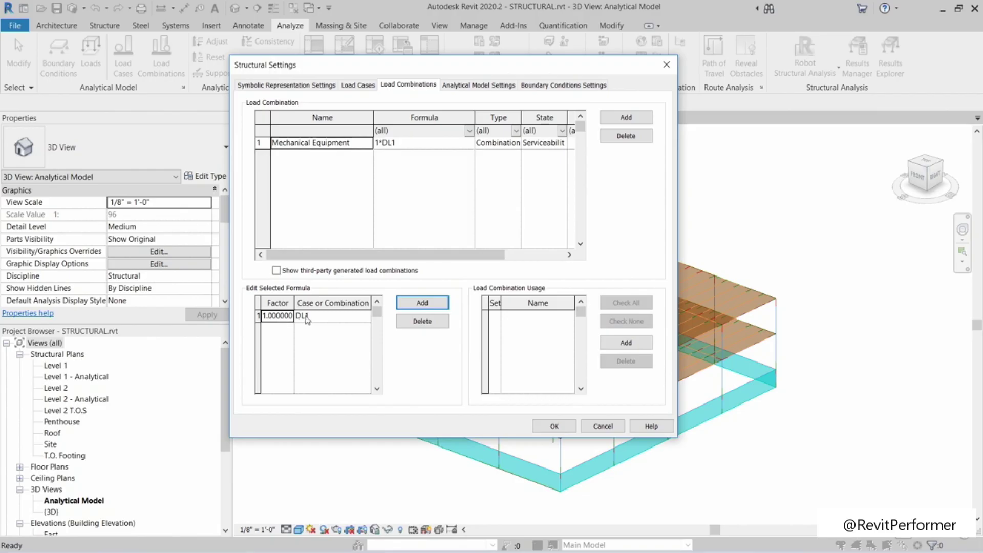
left_click(423, 304)
left_click(351, 328)
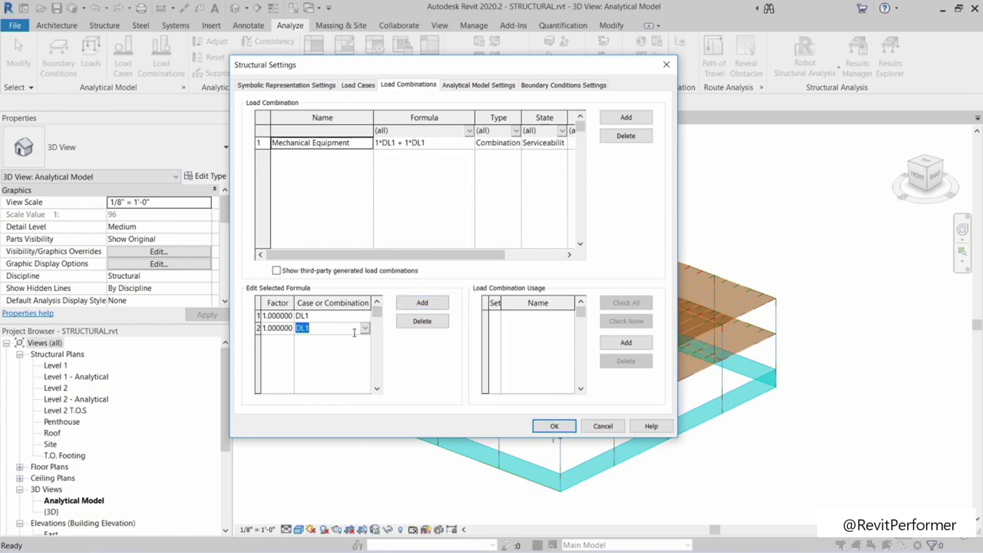
left_click(365, 329)
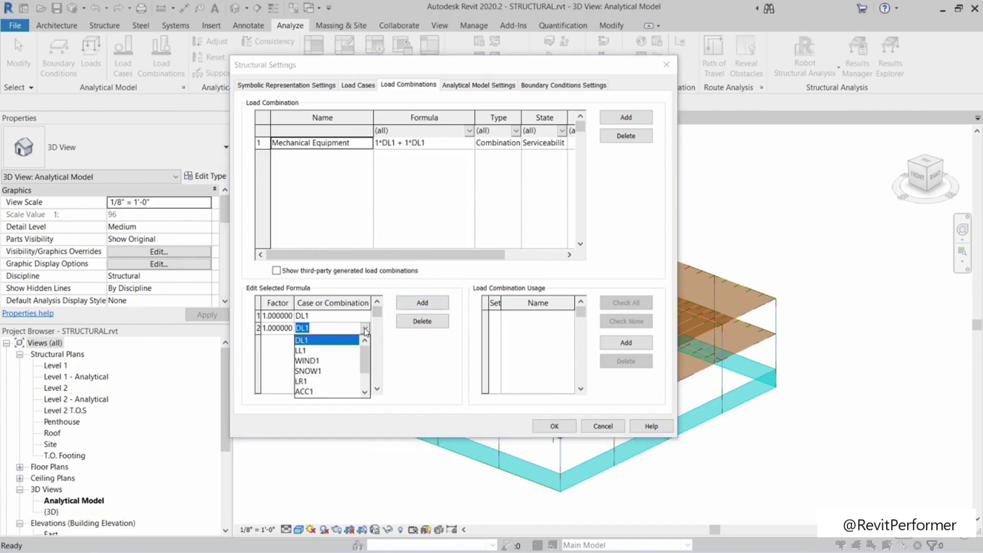
left_click(304, 351)
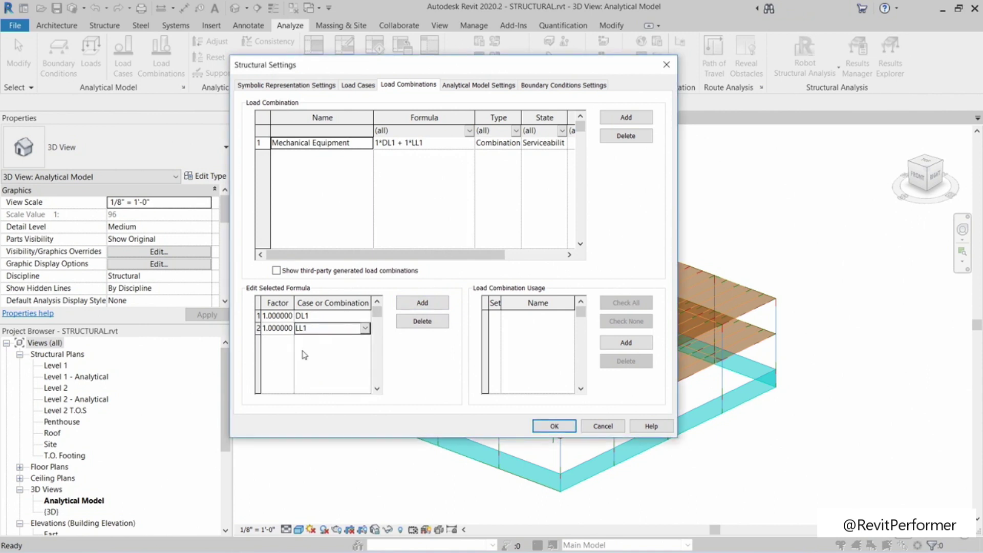
left_click(279, 329)
type("2")
key("Tab")
Step: Add a load combination usage named Mechanical and enable it for the Mechanical Equipment combination
left_click(626, 346)
left_click(558, 315)
key("ctrl+a")
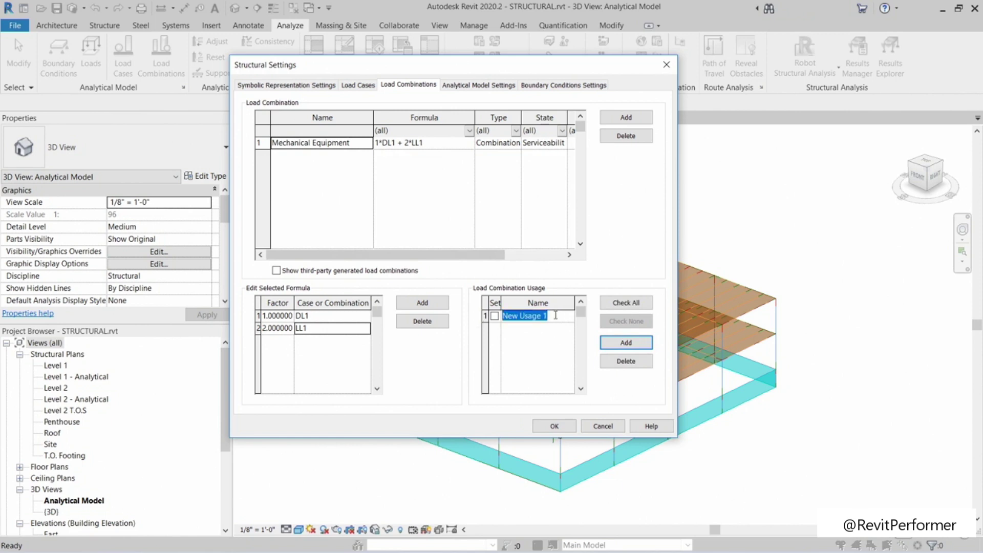
type("Mechanical")
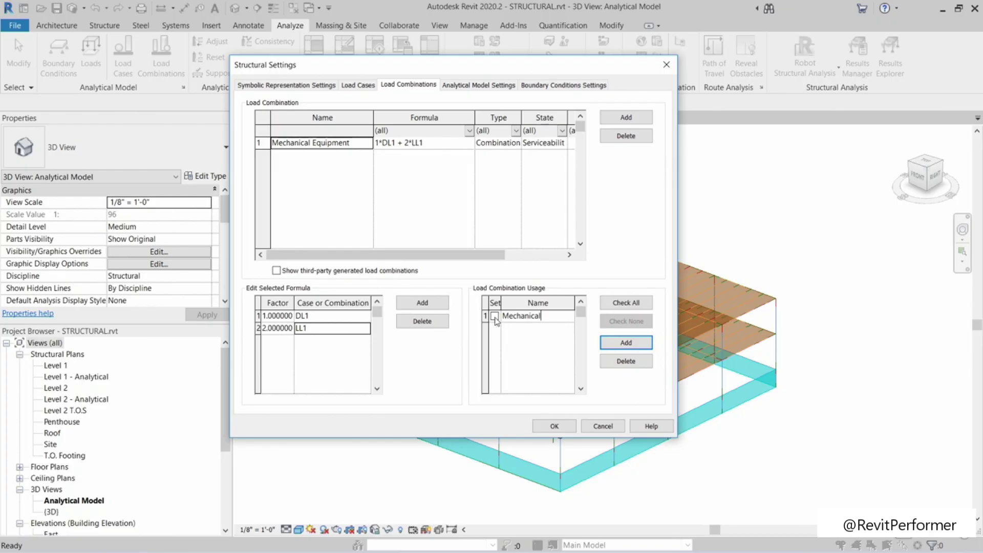
left_click(495, 316)
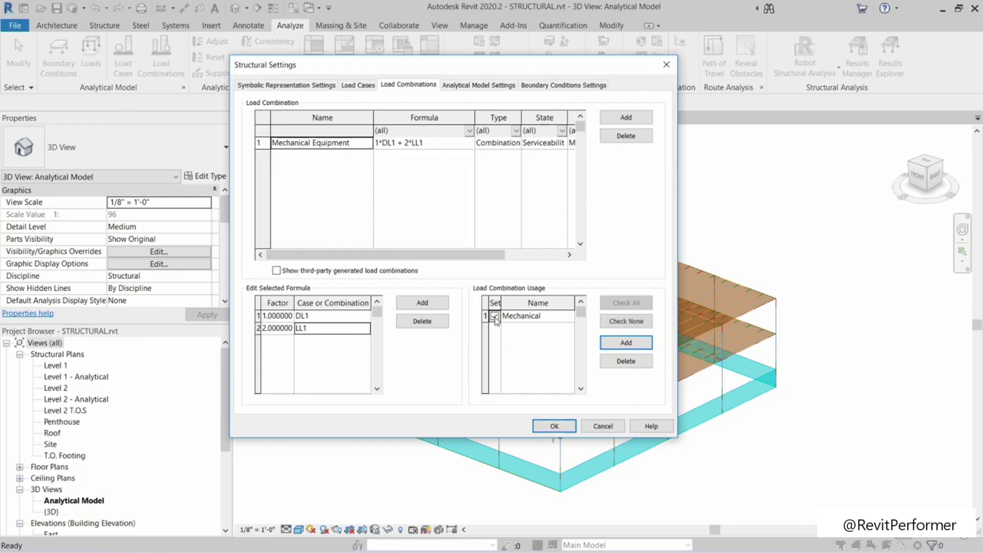
Step: Filter the load combinations by the Serviceability state and select the 1*DL1 + 2*LL1 combination
left_click_drag(499, 255, 559, 258)
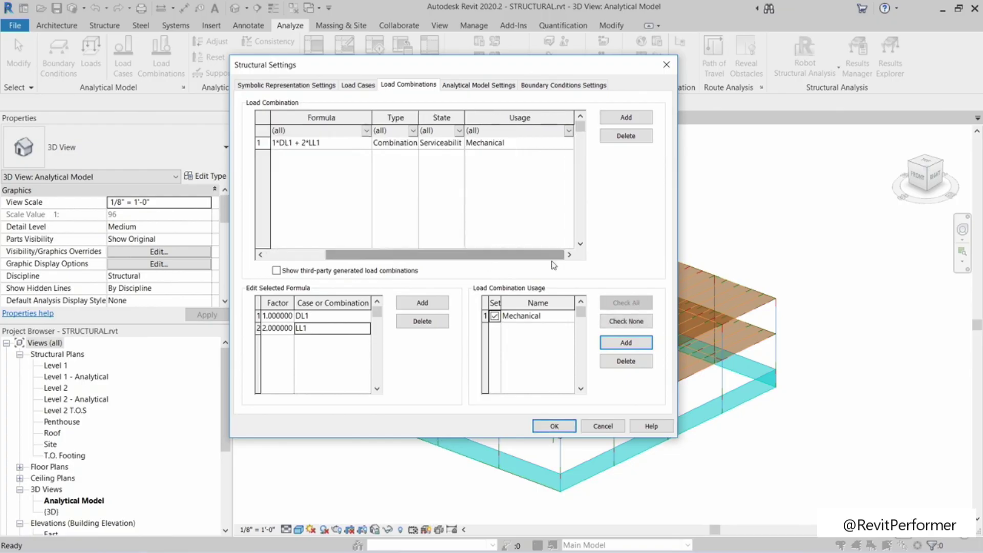
left_click(459, 131)
left_click(438, 150)
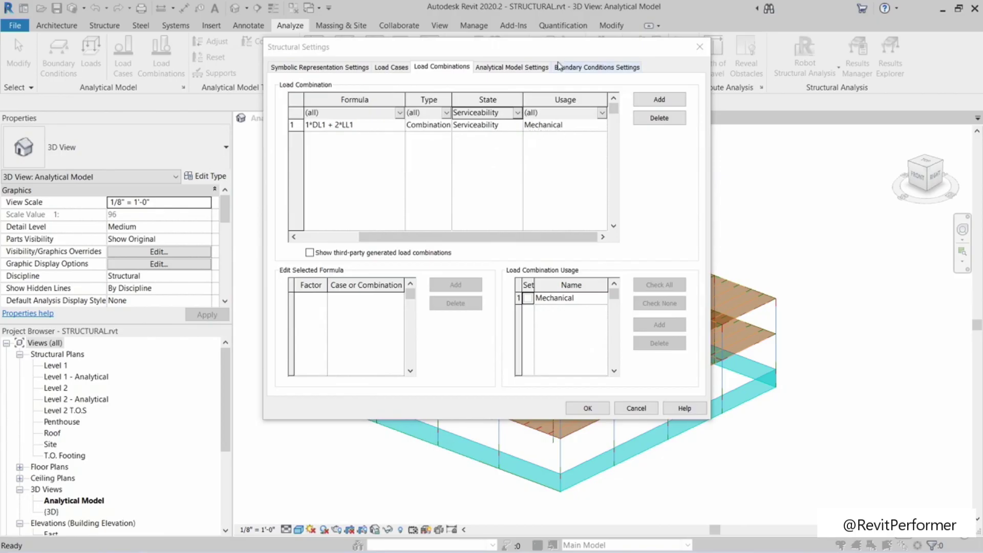
left_click_drag(552, 48, 498, 27)
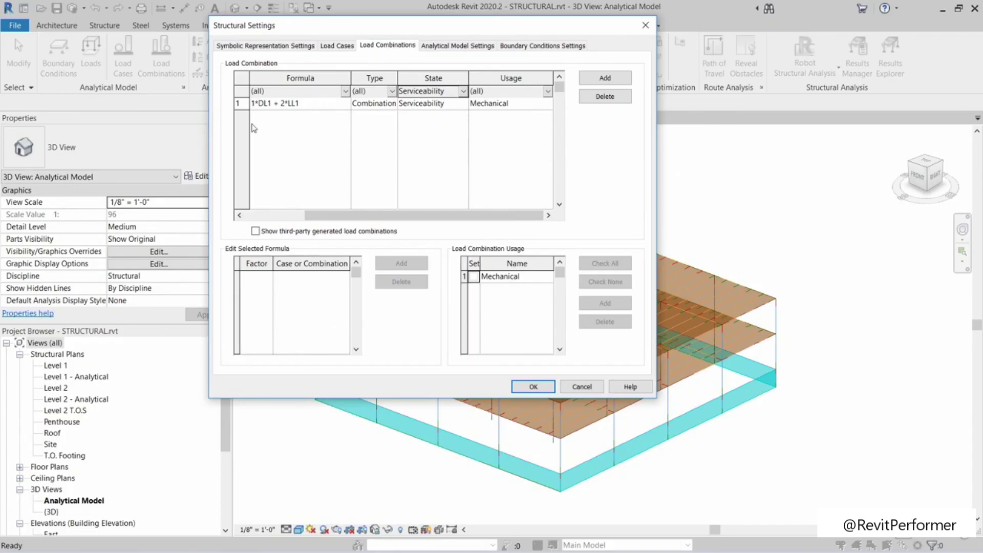
left_click(271, 103)
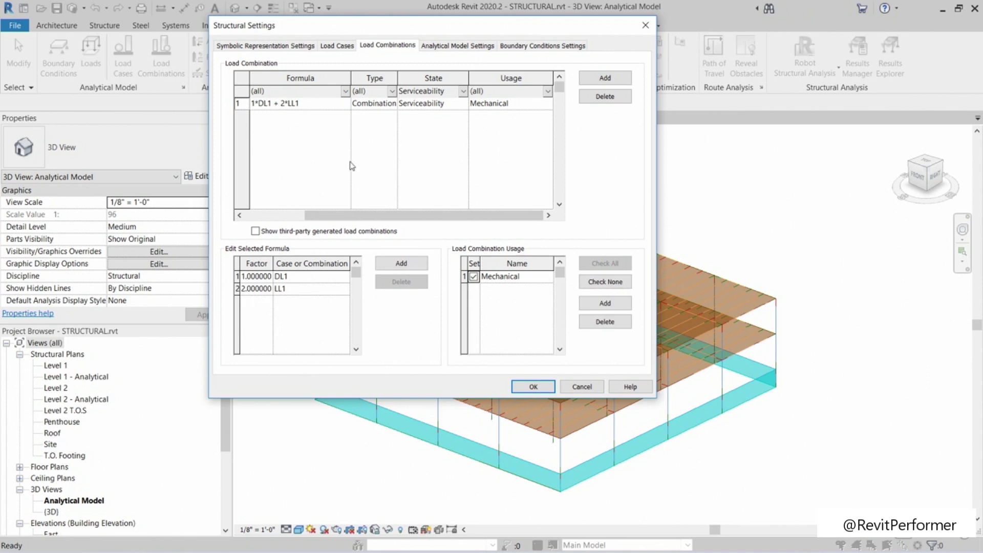
Step: Accept the structural settings and open the STRUCTURAL.rvt model from the Chapter-3 folder
left_click(518, 390)
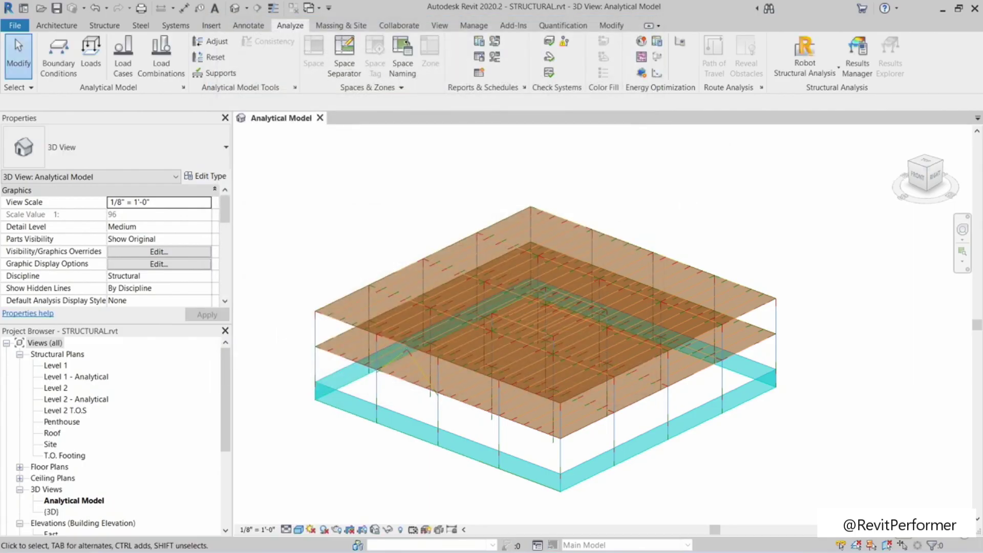
key("ctrl+d")
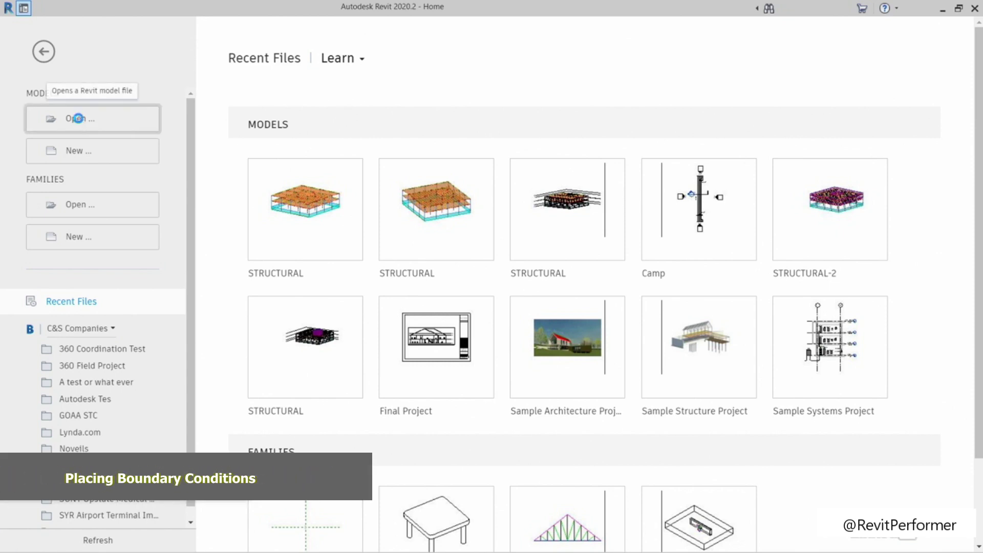
left_click(79, 121)
left_click(361, 171)
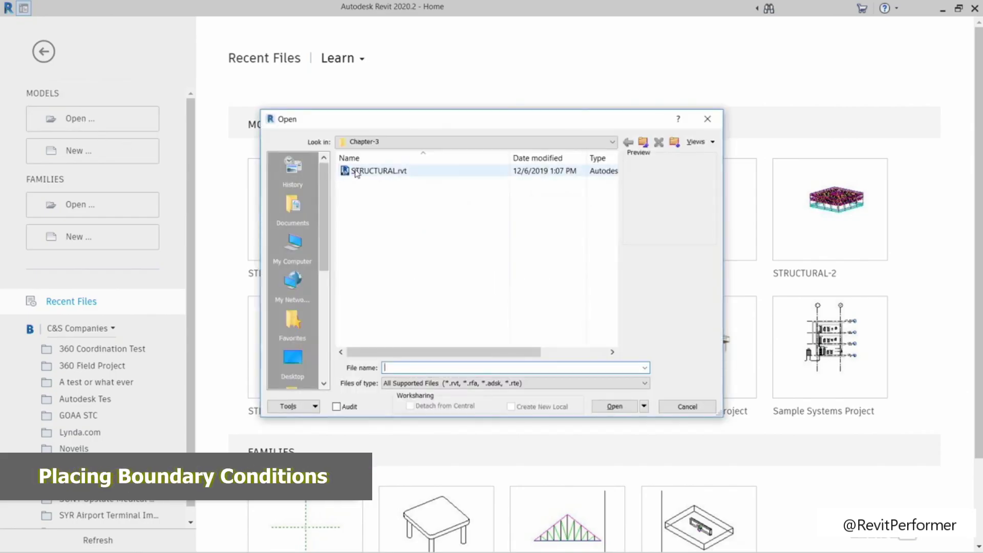
left_click(614, 406)
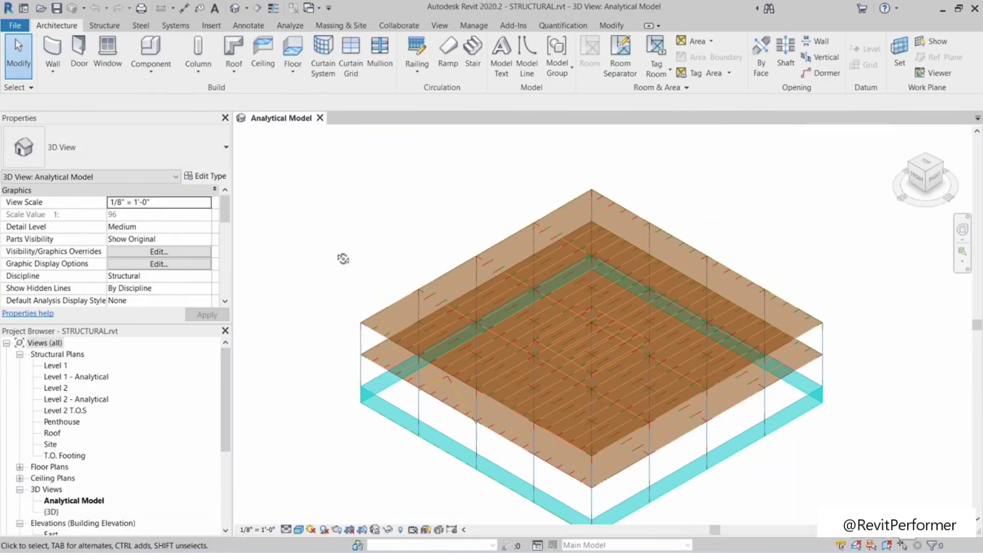
Step: Start placing point boundary conditions with the Fixed state and put the first one at a corner column's foundation
middle_click_drag(343, 259, 343, 220, "shift")
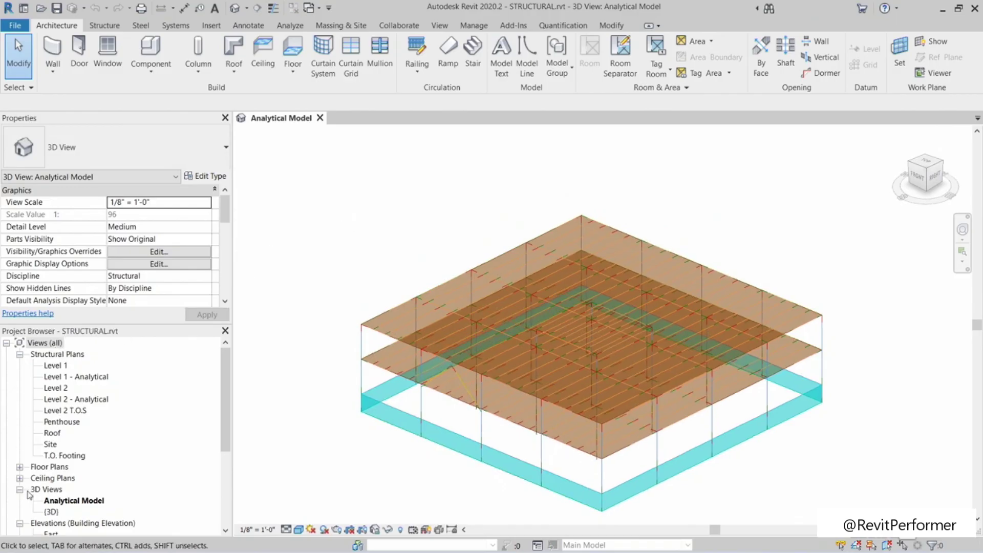
scroll(93, 490, "down", 1)
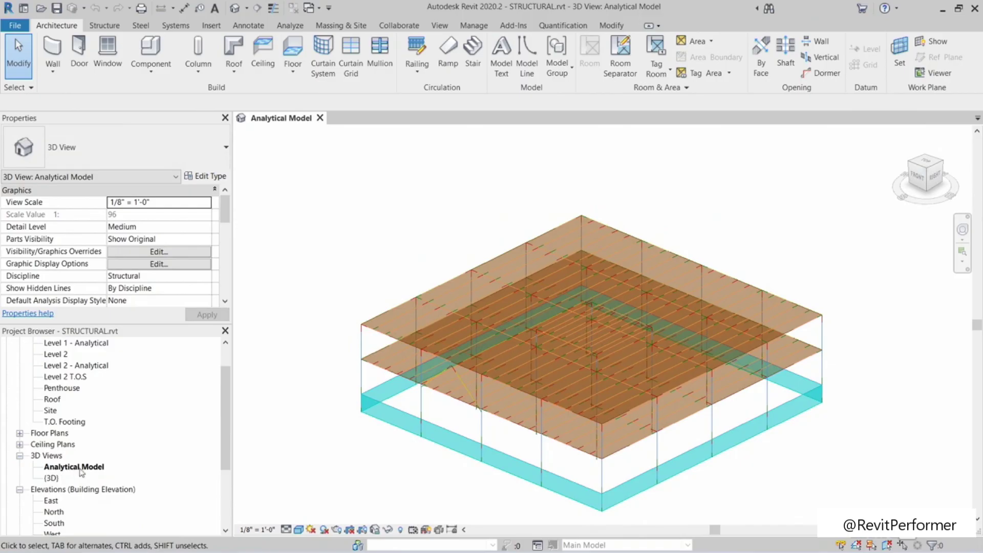
middle_click_drag(339, 457, 350, 416, "shift")
middle_click_drag(640, 440, 514, 352, "shift")
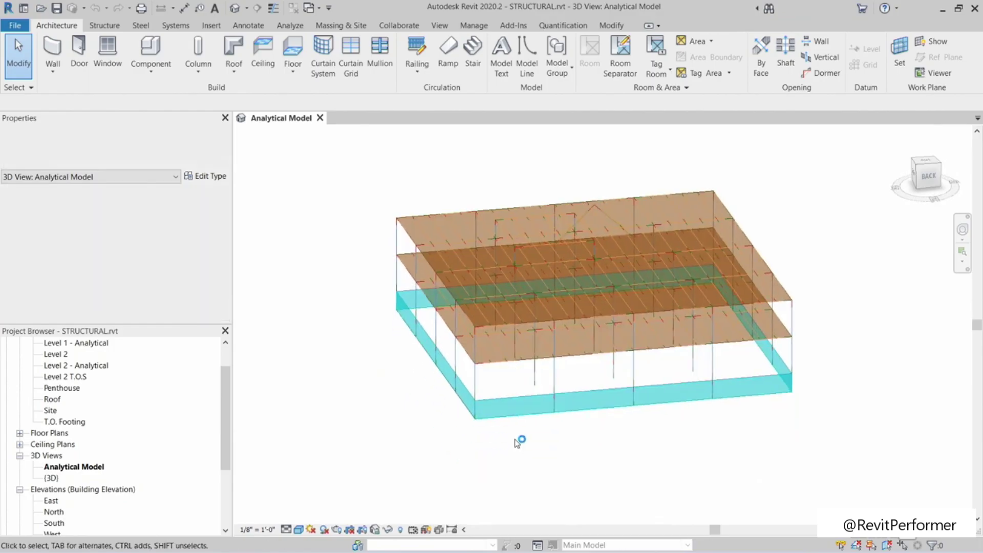
scroll(515, 434, "up", 3)
middle_click_drag(512, 429, 414, 413, "shift")
scroll(515, 430, "down", 5)
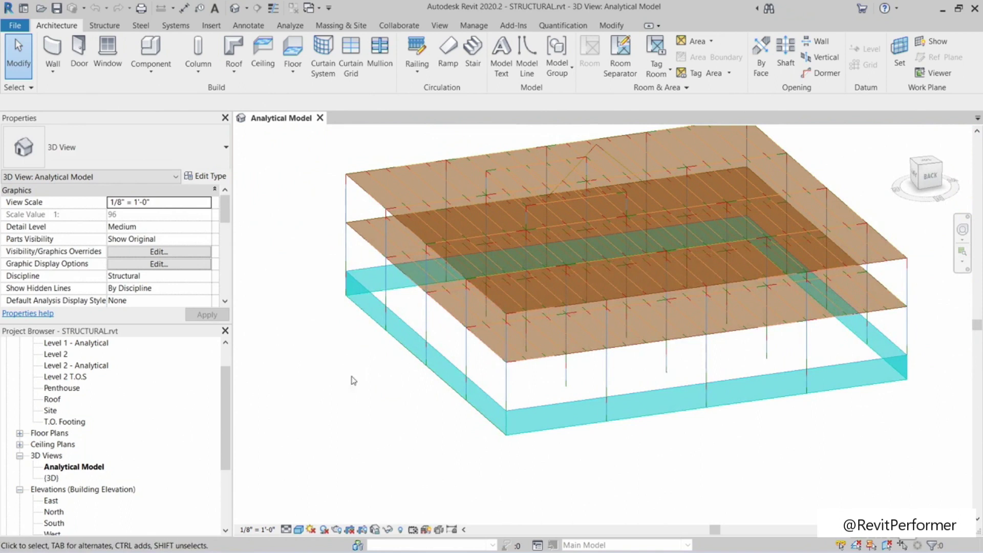
left_click(293, 26)
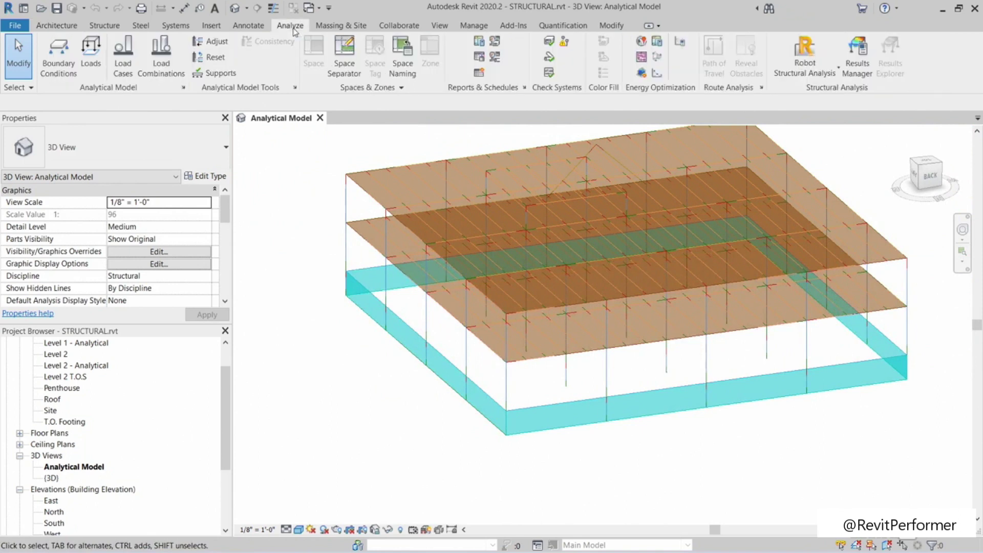
left_click(65, 71)
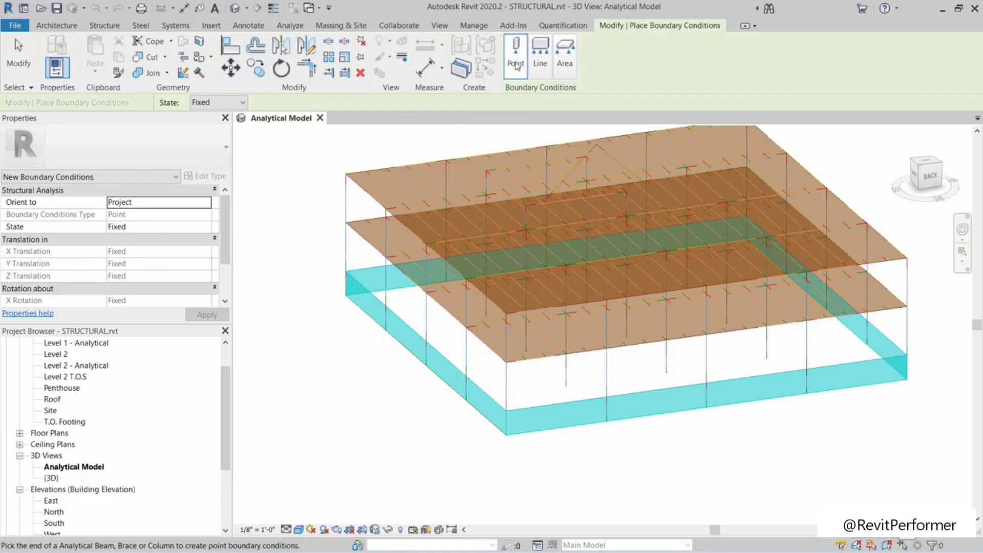
middle_click_drag(332, 293, 328, 359, "shift")
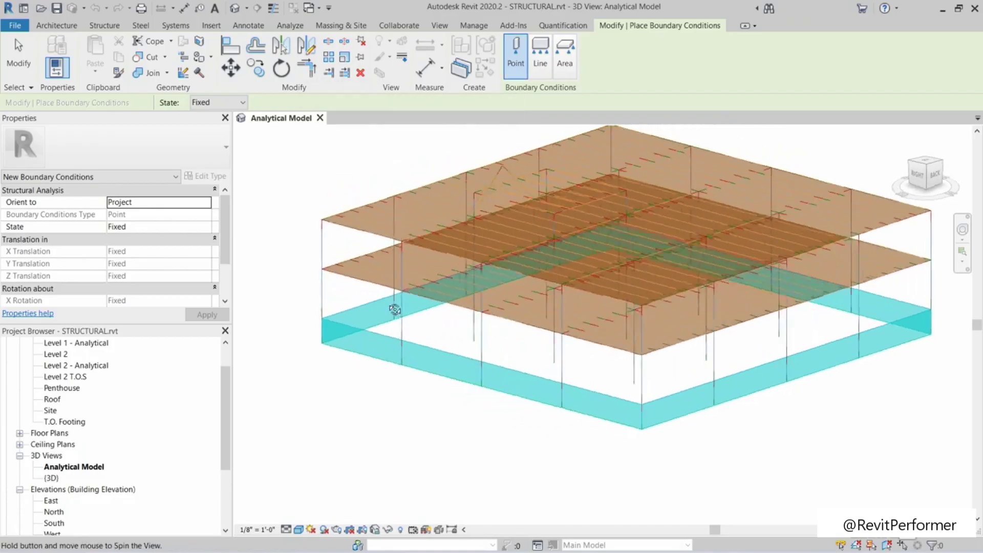
scroll(309, 352, "up", 3)
left_click(324, 320)
Step: Place Fixed point boundary conditions at the foundation bases along the building's right side up to the back corner
scroll(475, 379, "up", 3)
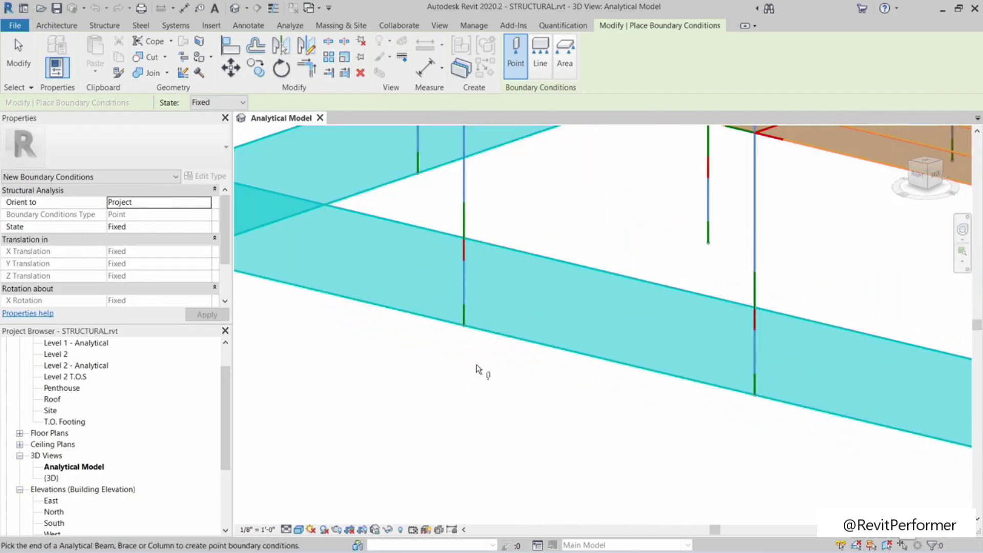
left_click(466, 334)
middle_click_drag(712, 401, 577, 417)
left_click(564, 354)
left_click(521, 397)
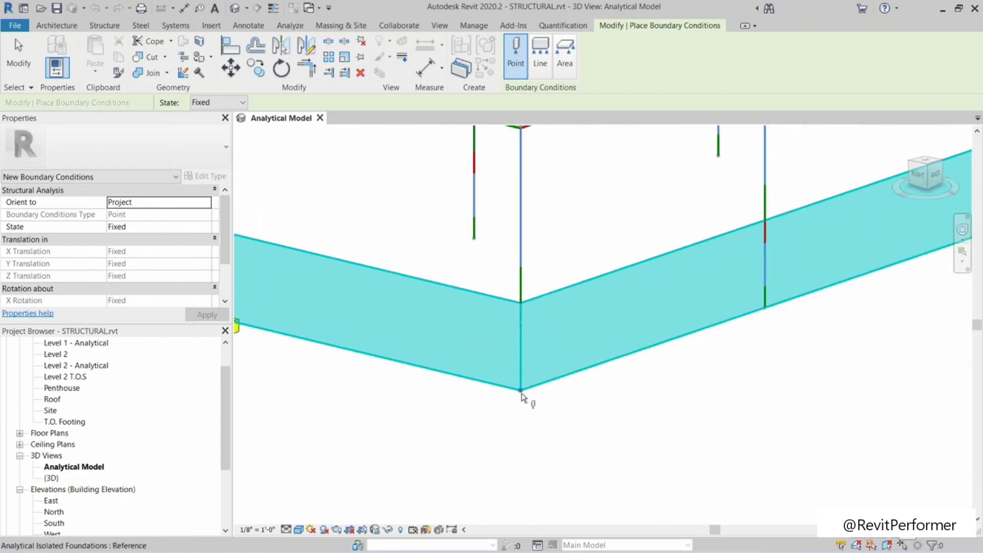
Step: Place Fixed point boundary conditions at the foundation bases along the building's back side
left_click(765, 308)
middle_click_drag(808, 330, 300, 487)
middle_click_drag(678, 338, 579, 401)
left_click(700, 334)
Step: Place Fixed point boundary conditions at the foundation bases along the left side and the braced front side
middle_click_drag(704, 340, 676, 384, "shift")
left_click(374, 241)
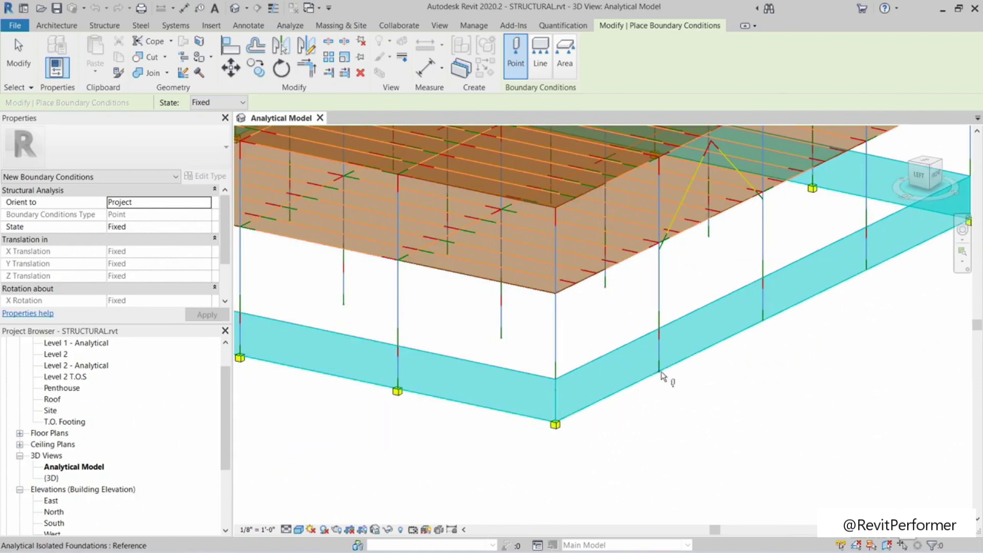
left_click(762, 320)
left_click(866, 270)
Step: Place Fixed point boundary conditions at the foundation bases of the interior columns
middle_click_drag(862, 277, 507, 348)
left_click(487, 336)
left_click(391, 378)
middle_click_drag(299, 410, 797, 322, "shift")
left_click(792, 325)
left_click(652, 379)
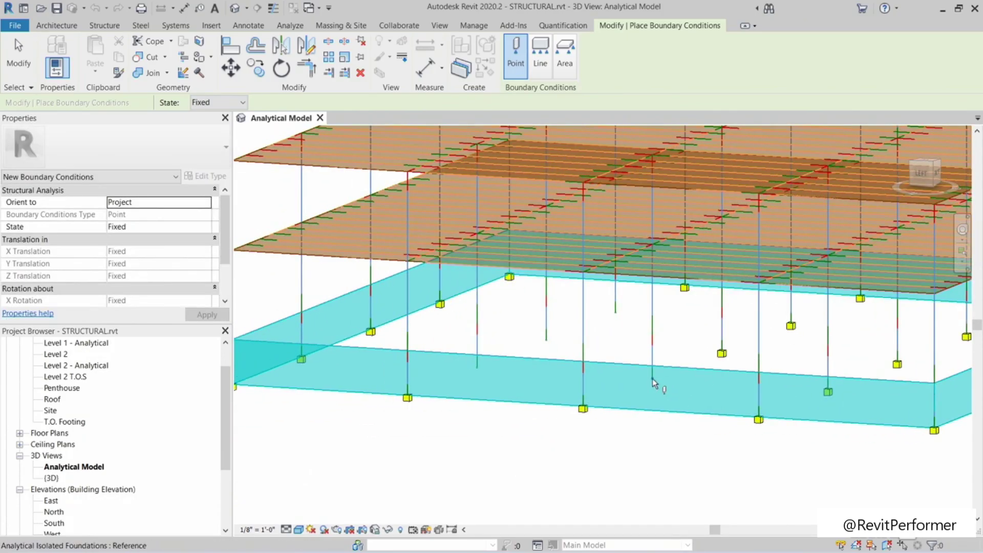
left_click(616, 313)
left_click(546, 341)
left_click(477, 368)
Step: Place Fixed point boundary conditions at the column bottoms along the upper edge of the left foundation wall
middle_click_drag(487, 401, 546, 400)
scroll(287, 387, "up", 3)
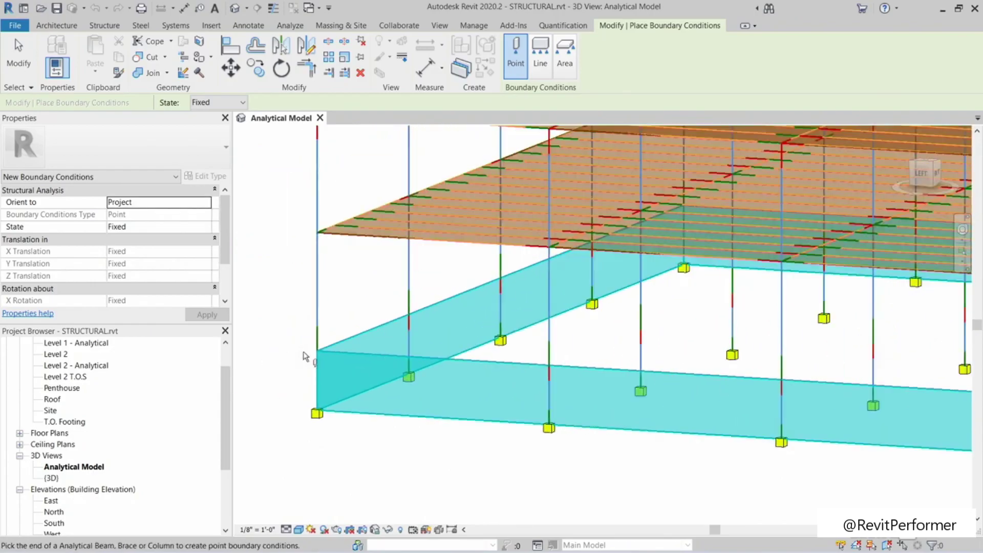
left_click(321, 350)
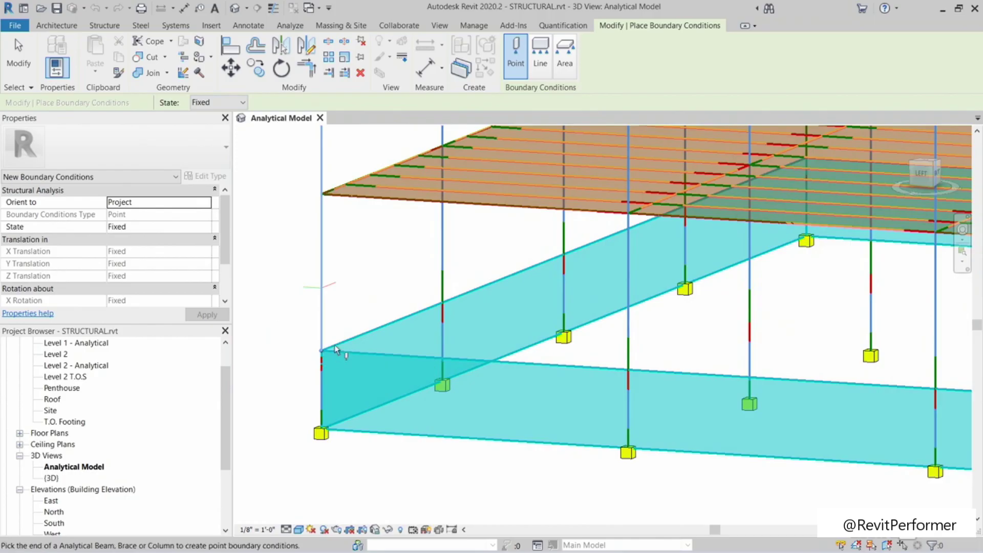
left_click(629, 371)
middle_click_drag(628, 370, 651, 404)
middle_click_drag(724, 386, 450, 401)
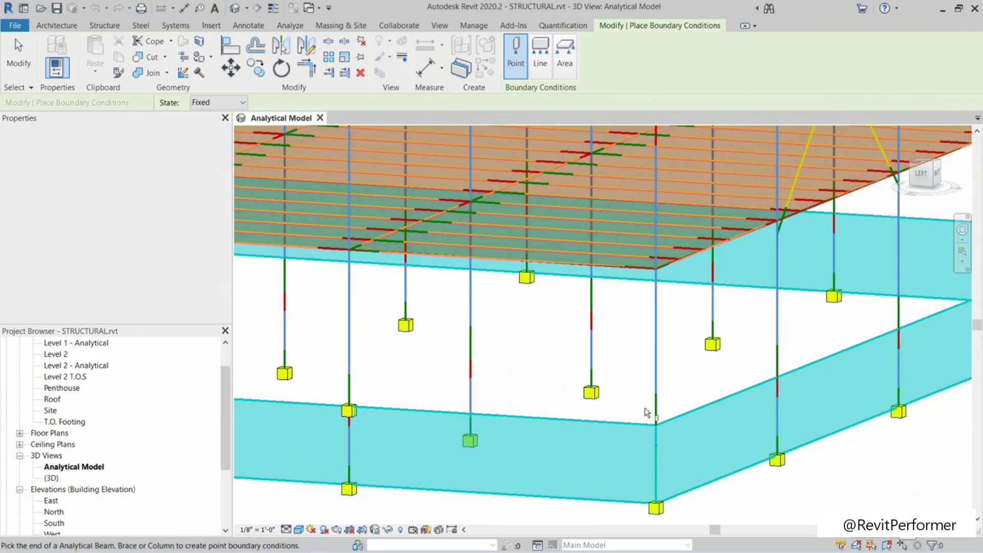
Step: Place Fixed point boundary conditions at the column bottoms along the upper edge of the braced front foundation wall
middle_click_drag(699, 410, 464, 449)
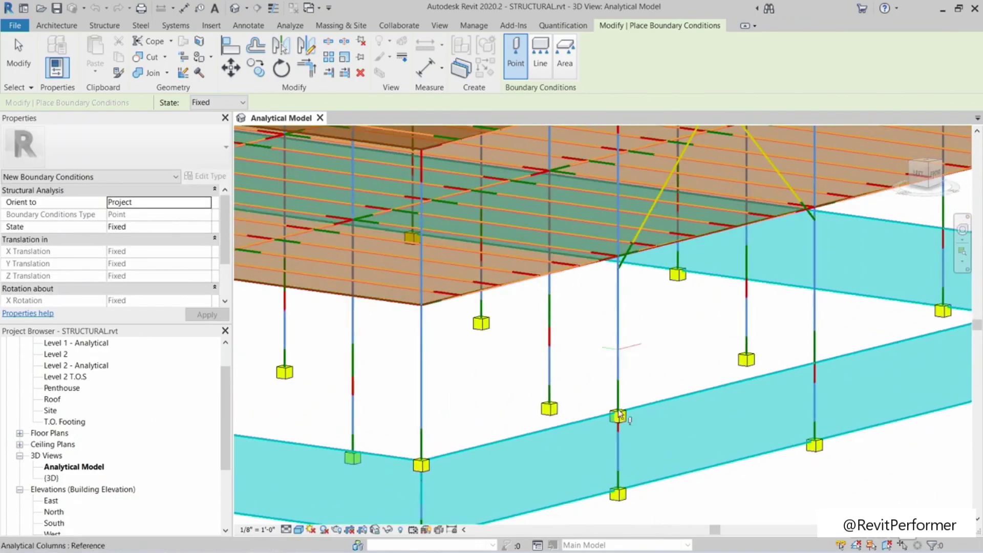
middle_click_drag(814, 362, 456, 403)
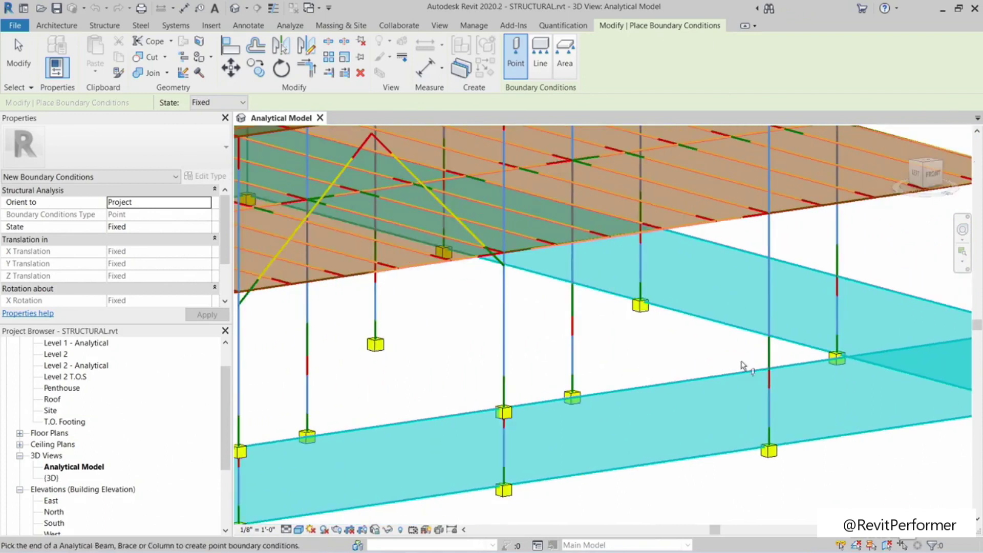
middle_click_drag(774, 368, 749, 345)
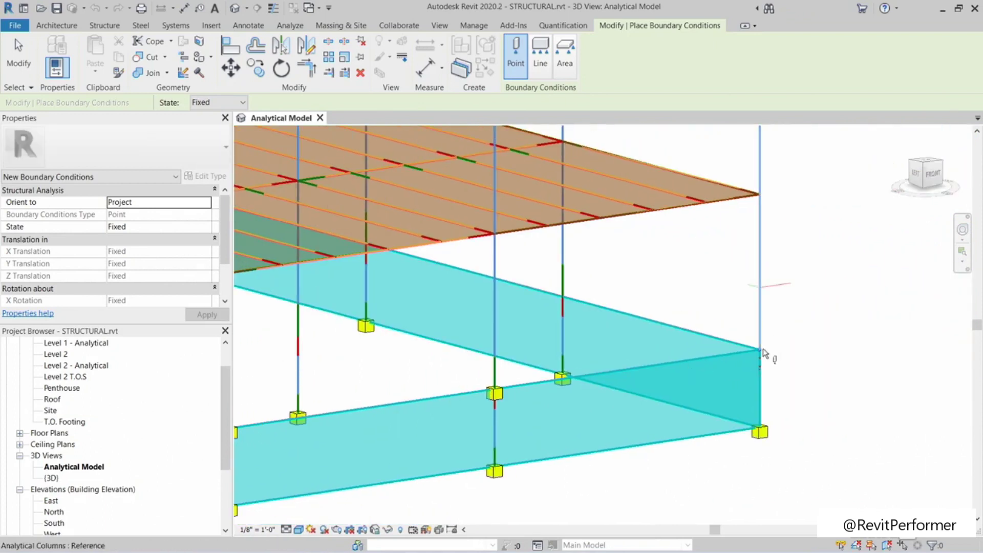
Step: Place Fixed point boundary conditions at the column bottoms along the upper edges of the remaining perimeter foundation walls
left_click(560, 297)
middle_click_drag(509, 297, 377, 273, "shift")
middle_click_drag(452, 272, 538, 332, "shift")
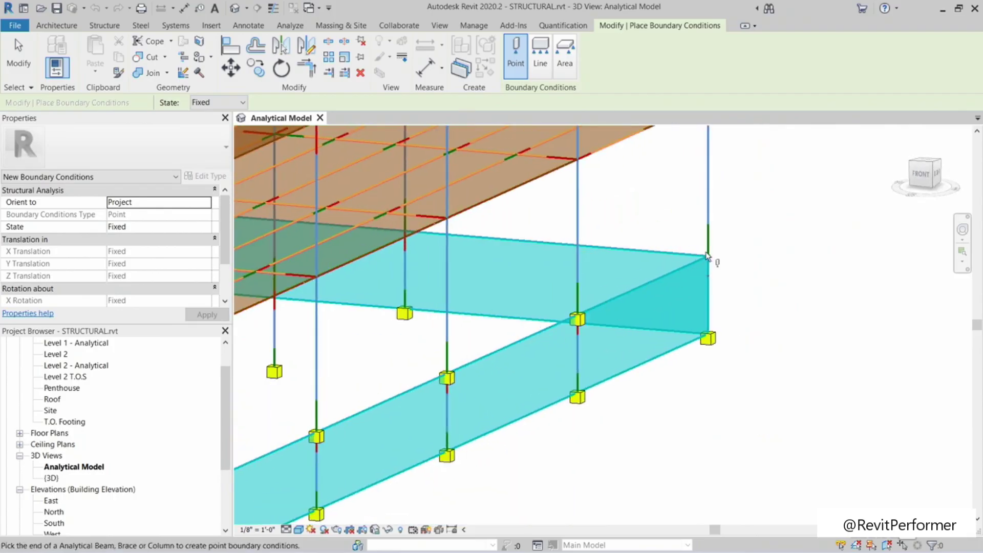
middle_click_drag(726, 270, 529, 336, "shift")
left_click(526, 332)
middle_click_drag(705, 281, 672, 343)
Step: Place Fixed point boundary conditions at the bottoms of the interior analytical columns, above their isolated foundations
middle_click_drag(500, 342, 538, 300)
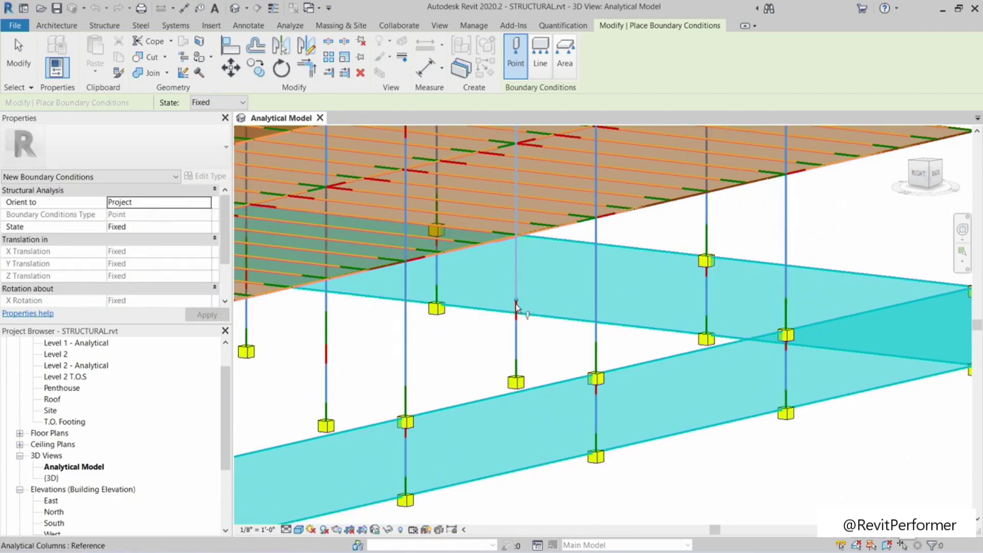
middle_click_drag(478, 325, 436, 261)
scroll(437, 261, "up", 2)
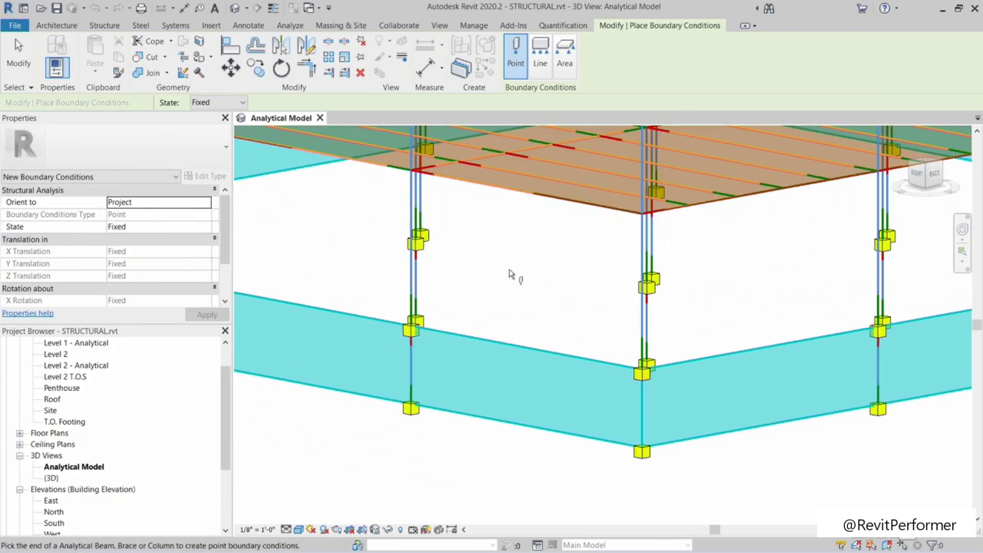
middle_click_drag(511, 274, 494, 255, "shift")
middle_click_drag(649, 198, 623, 276, "shift")
middle_click_drag(715, 258, 472, 250, "shift")
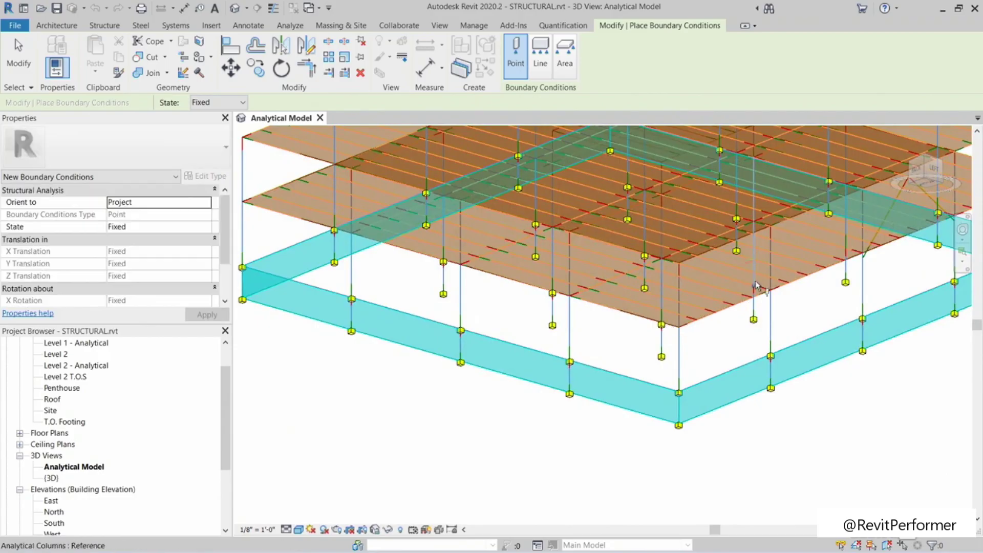
middle_click_drag(797, 298, 952, 286)
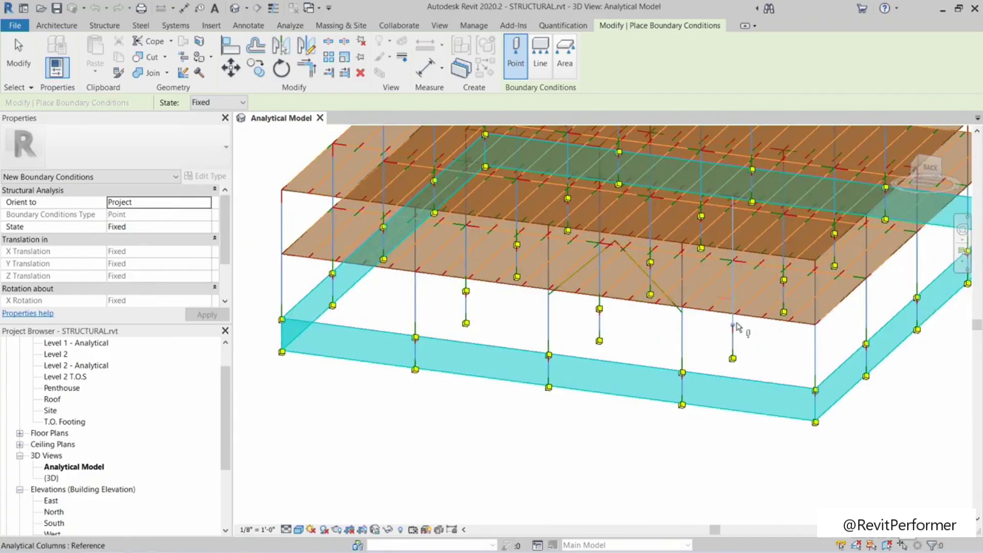
middle_click_drag(765, 347, 551, 450, "shift")
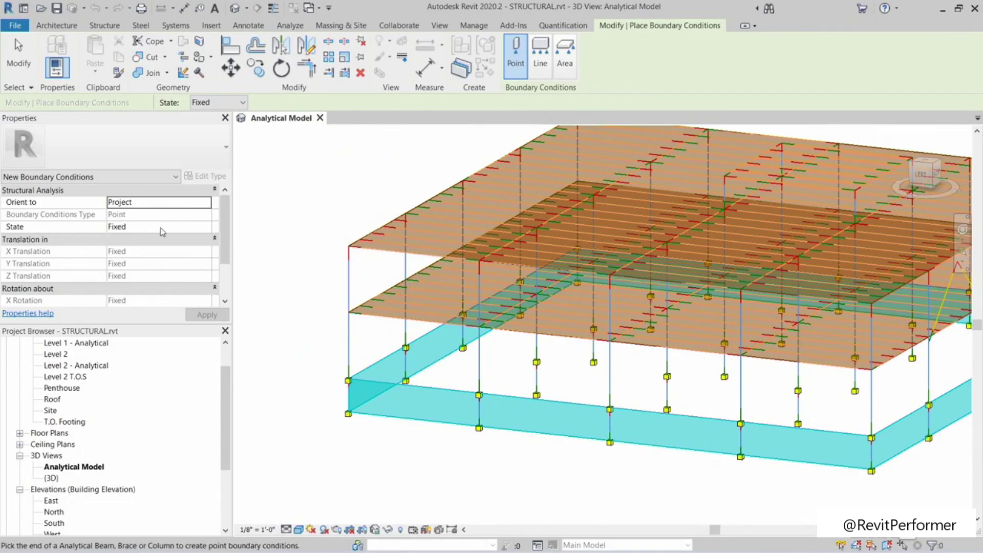
Step: Set the new boundary condition's state to User, with Z Rotation and Z Translation set to Release
left_click(205, 226)
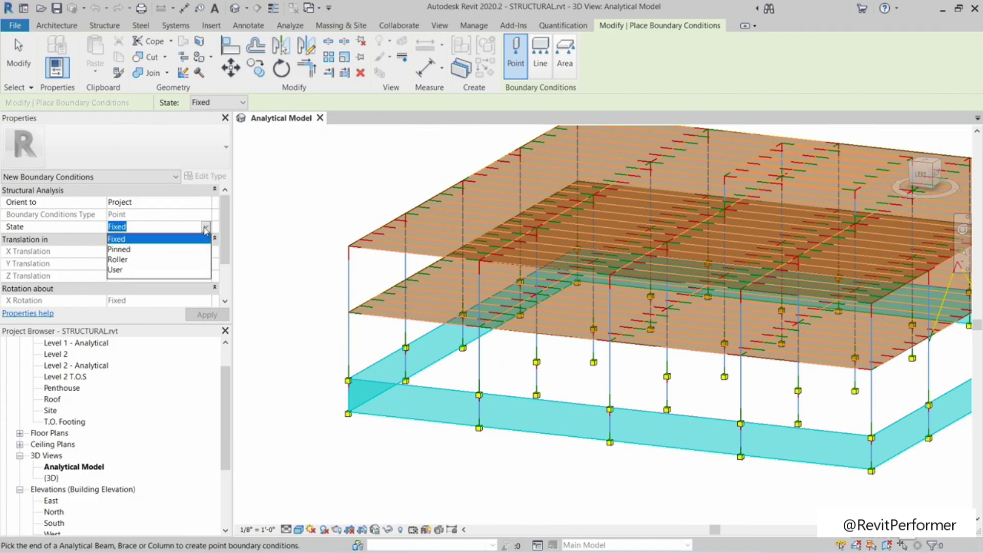
left_click(118, 269)
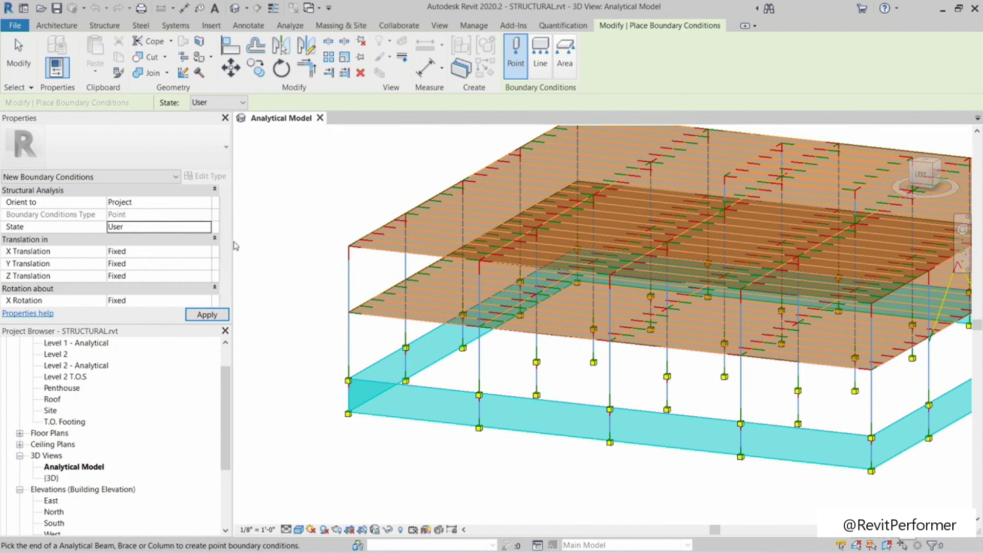
left_click_drag(229, 225, 230, 258)
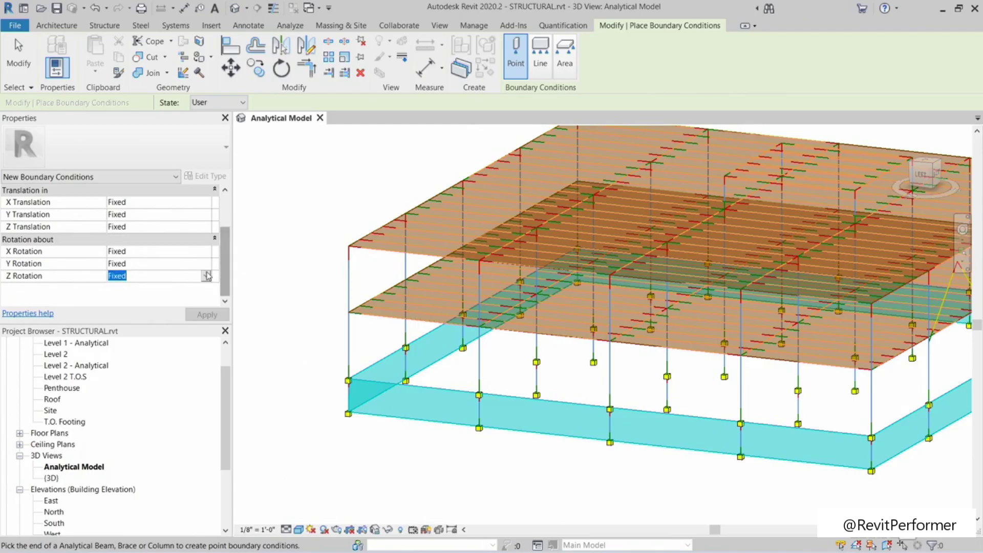
left_click(206, 275)
key("Escape")
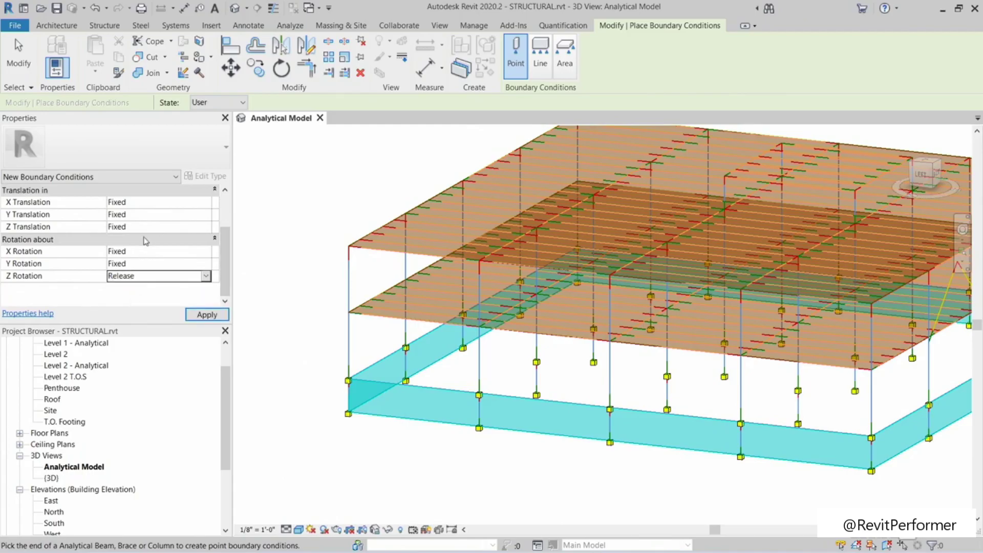
left_click(206, 228)
left_click(135, 251)
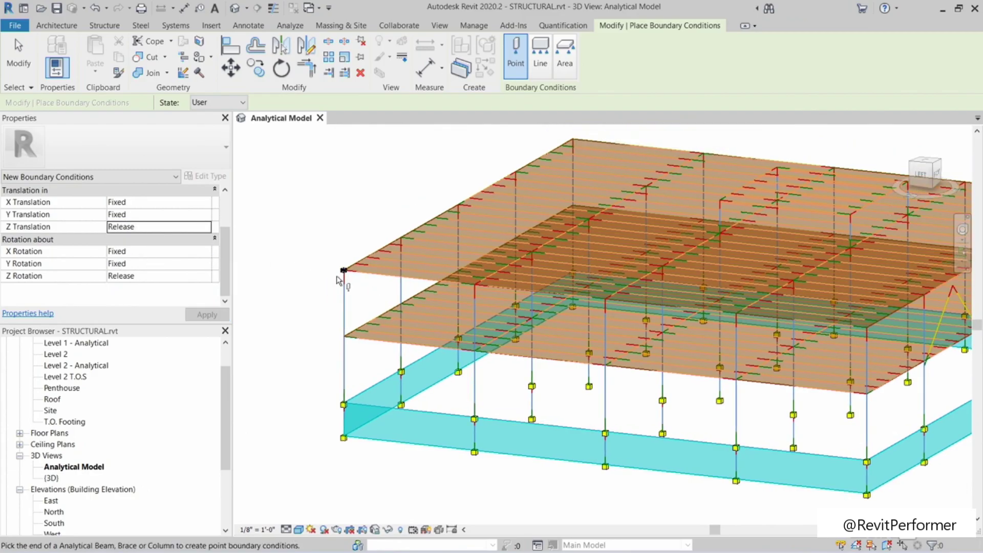
Step: Place User point boundary conditions at the top of the roof's corner column and the neighbouring column
left_click(344, 270)
scroll(336, 279, "up", 5)
middle_click_drag(451, 298, 354, 350)
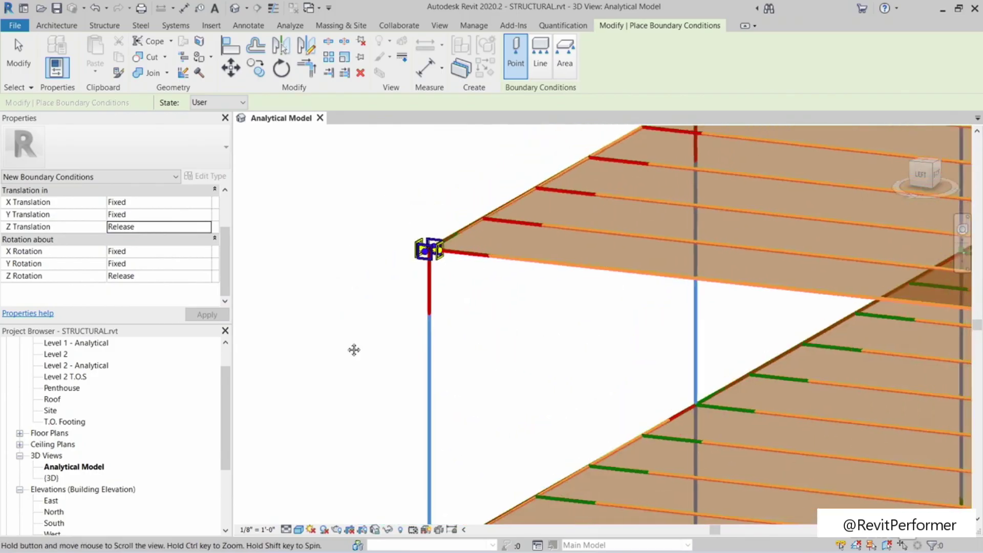
scroll(353, 350, "down", 3)
middle_click_drag(427, 333, 656, 362, "shift")
left_click(804, 262)
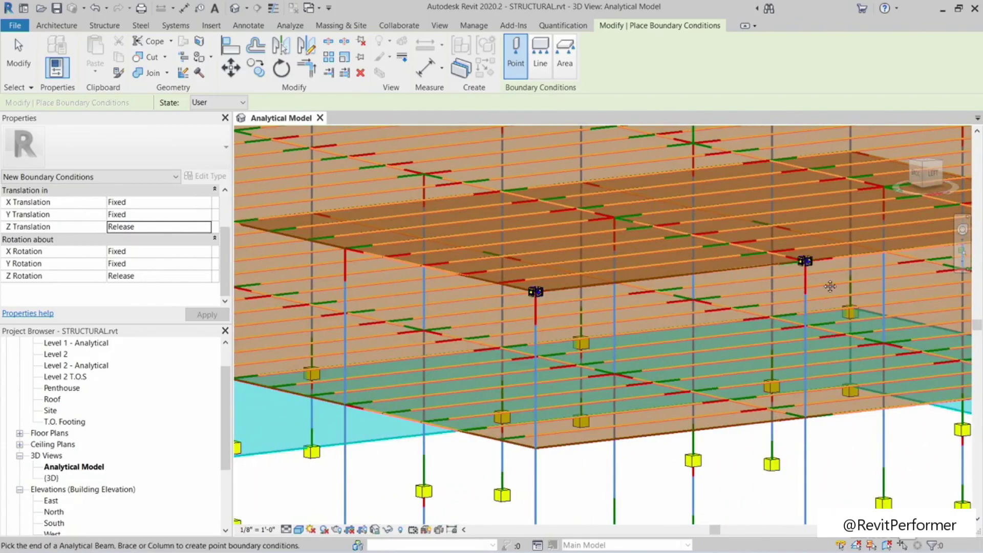
Step: Place User point boundary conditions at the tops of the next perimeter columns along the roof edges, up to the far corner
middle_click_drag(804, 262, 448, 361, "shift")
left_click(635, 317)
left_click(906, 287)
middle_click_drag(960, 310, 659, 361)
left_click(872, 309)
left_click(685, 265)
middle_click_drag(685, 265, 600, 320, "shift")
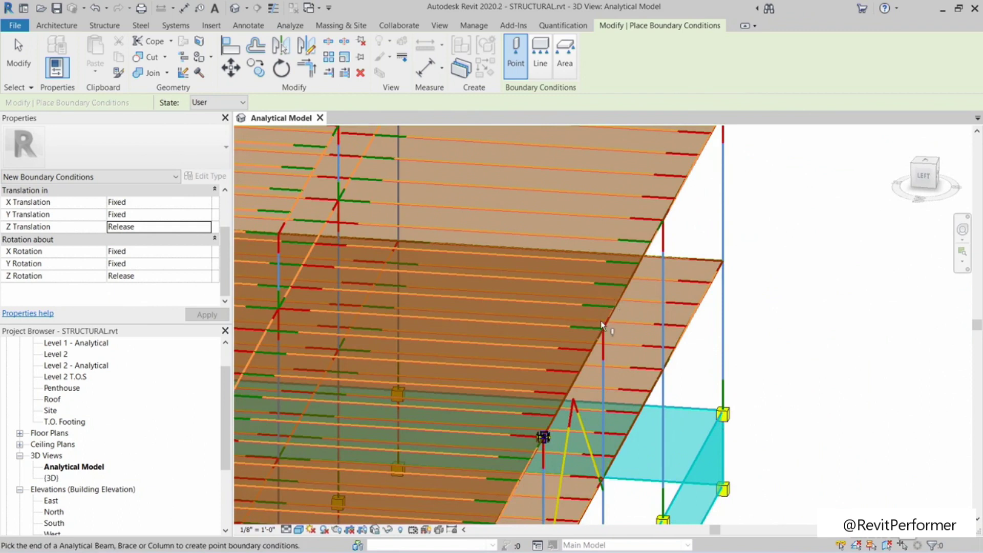
middle_click_drag(675, 267, 666, 317)
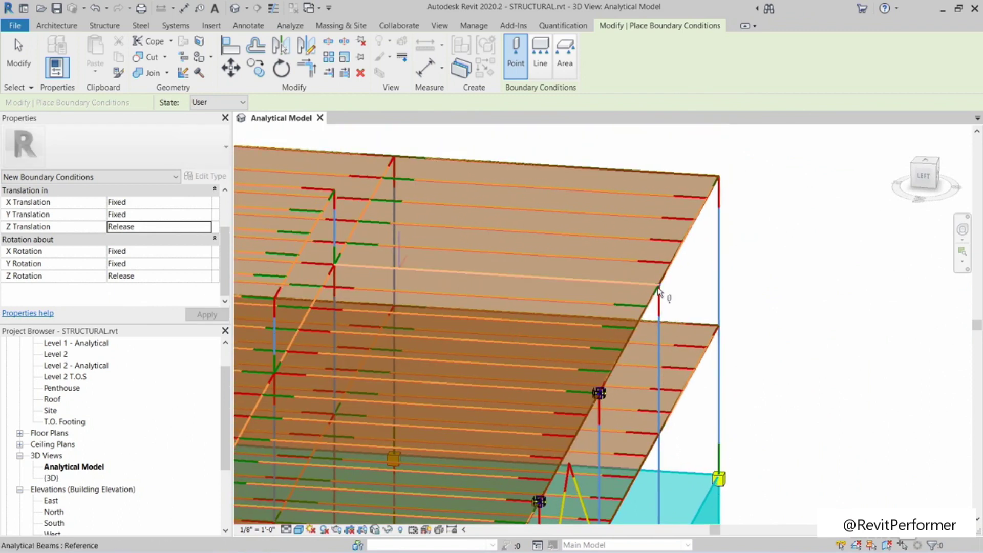
left_click(718, 176)
Step: Place User point boundary conditions at the tops of the remaining perimeter columns along the next roof edge, including its corner column
middle_click_drag(718, 176, 510, 264, "shift")
scroll(512, 374, "down", 3)
middle_click_drag(527, 419, 510, 333, "shift")
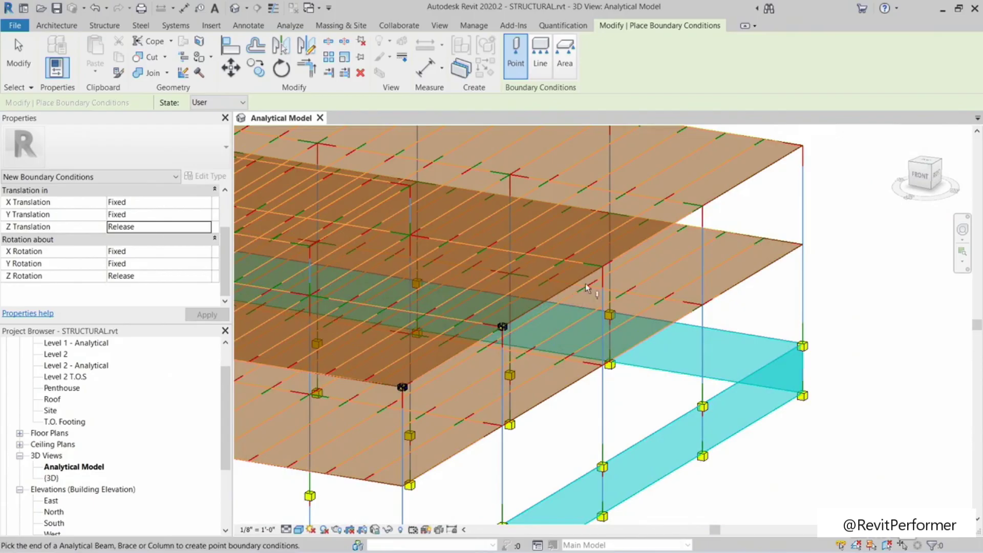
left_click(604, 267)
left_click(702, 206)
left_click(802, 146)
middle_click_drag(793, 197, 523, 360, "shift")
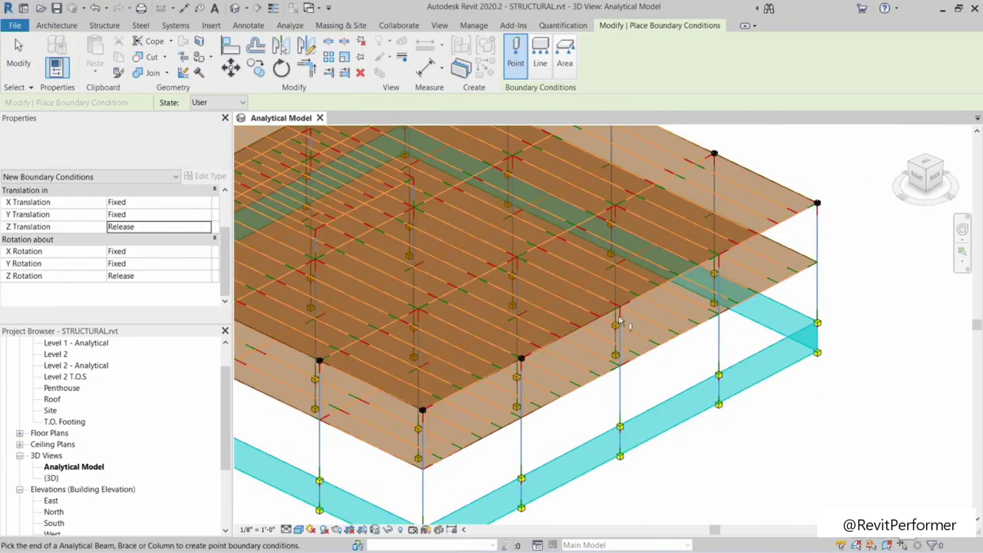
Step: Place User point boundary conditions on the four interior penthouse columns where they meet the roof-level beams
middle_click_drag(691, 274, 524, 229, "shift")
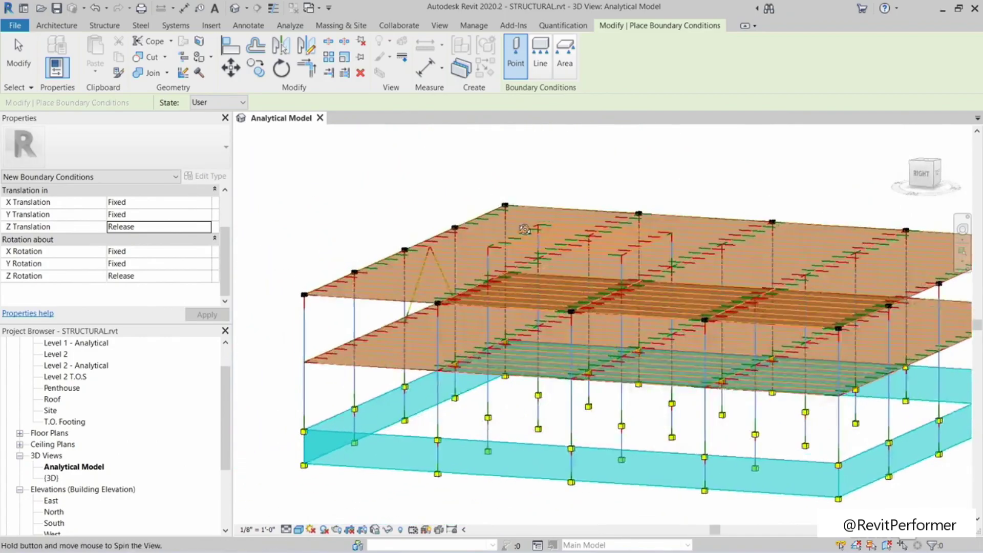
scroll(499, 270, "up", 6)
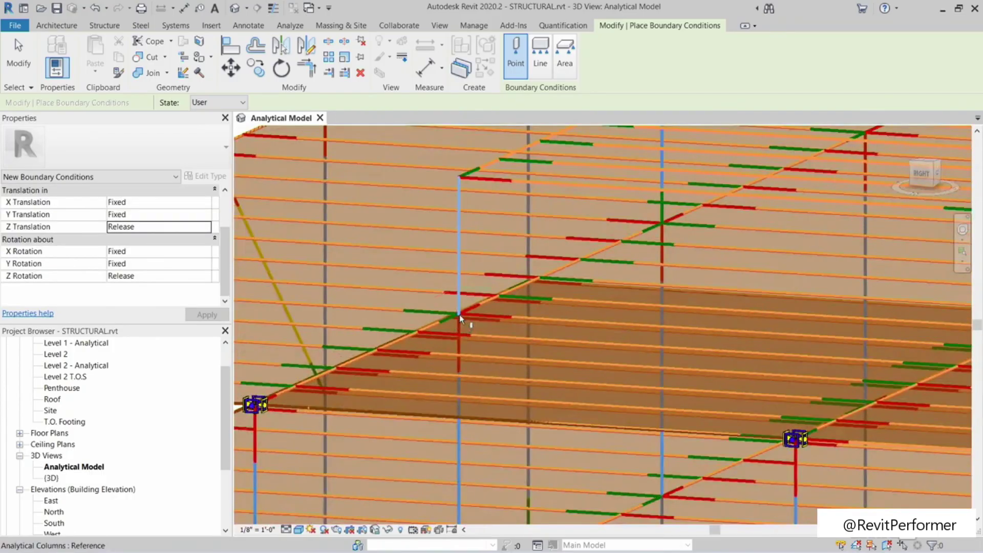
scroll(530, 337, "down", 2)
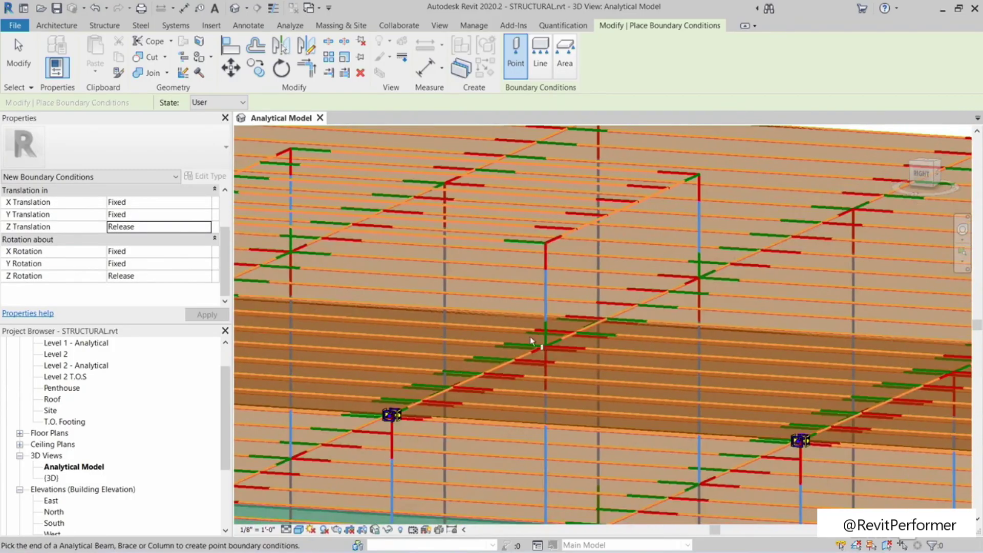
left_click(545, 342)
middle_click_drag(702, 263, 691, 280, "shift")
left_click(701, 280)
left_click(619, 333)
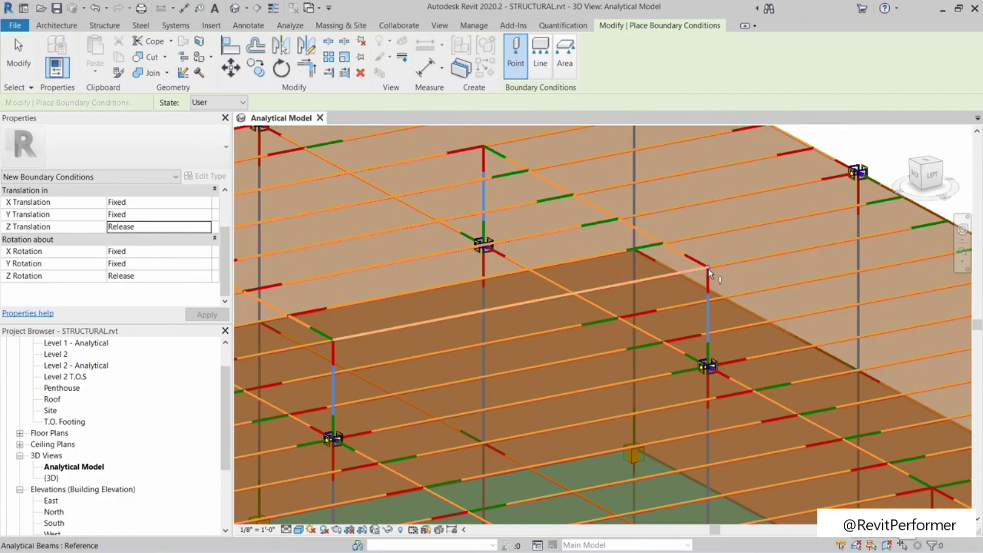
Step: Place User point boundary conditions at the tops of the four penthouse columns and finish placing boundary conditions
middle_click_drag(756, 151, 649, 175)
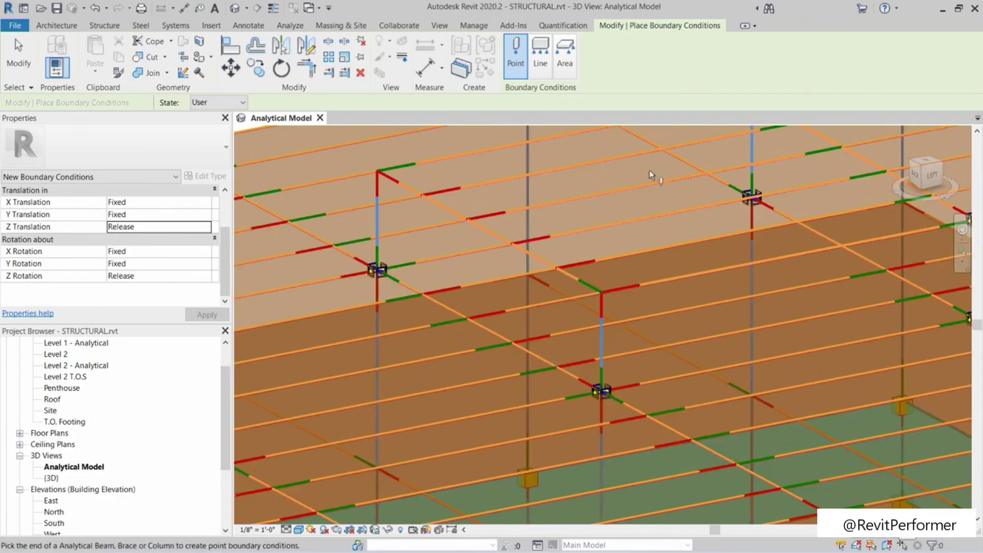
left_click(377, 170)
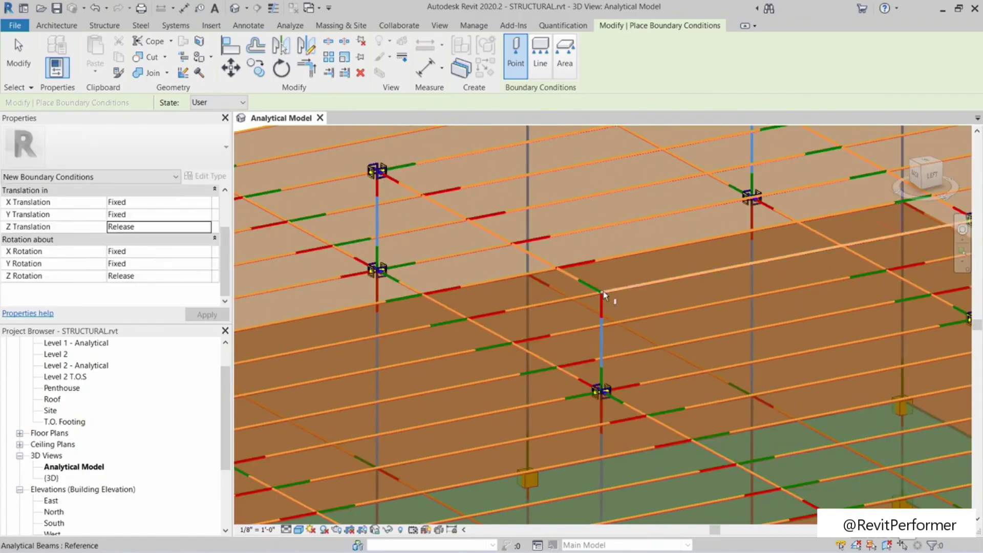
scroll(574, 290, "down", 8)
middle_click_drag(587, 307, 754, 371, "shift")
middle_click_drag(726, 485, 757, 480, "shift")
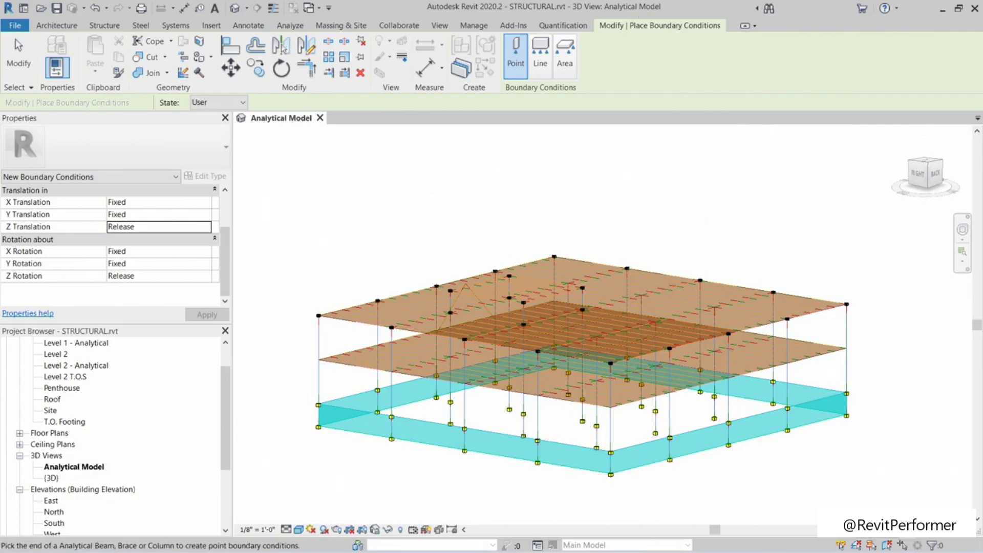
key("Escape")
key("Escape")
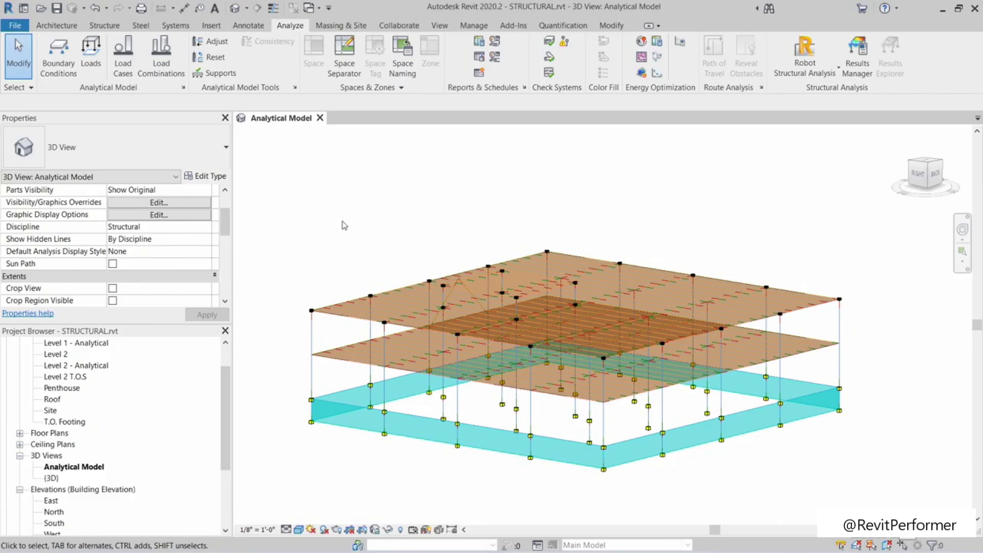
Step: Examine the boundary conditions at the column bases and roof joints in the {3D} view, and return to the Analytical Model view
middle_click_drag(346, 224, 323, 213, "shift")
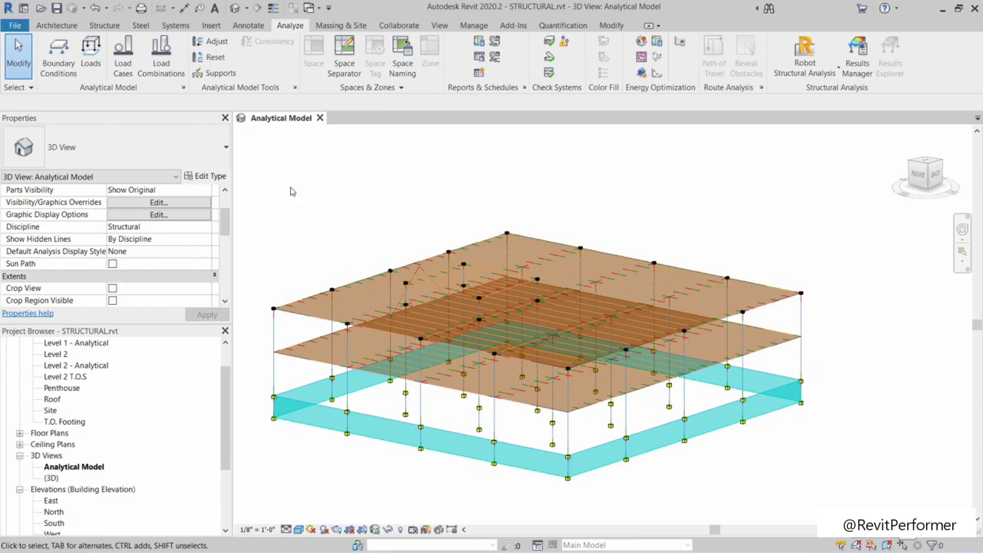
double_click(57, 479)
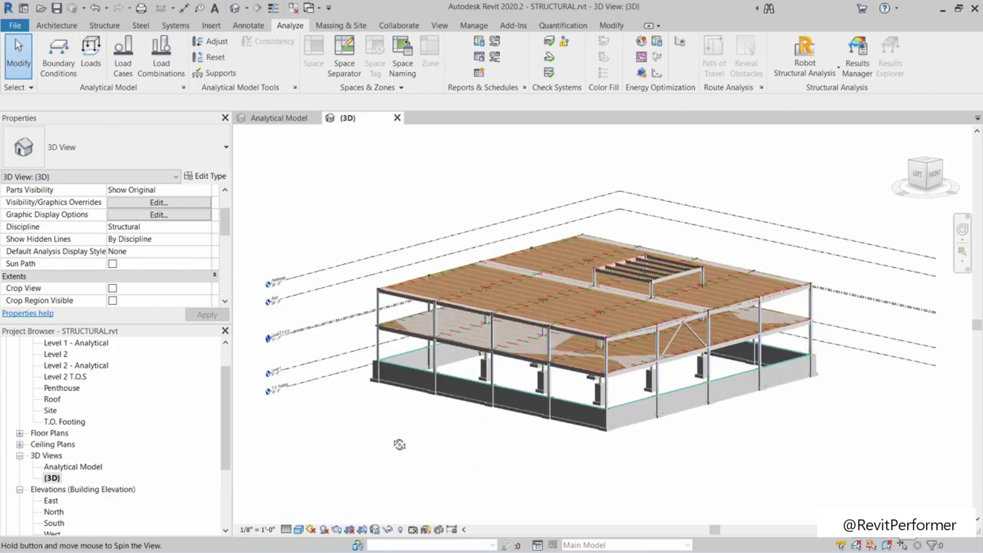
scroll(405, 421, "up", 8)
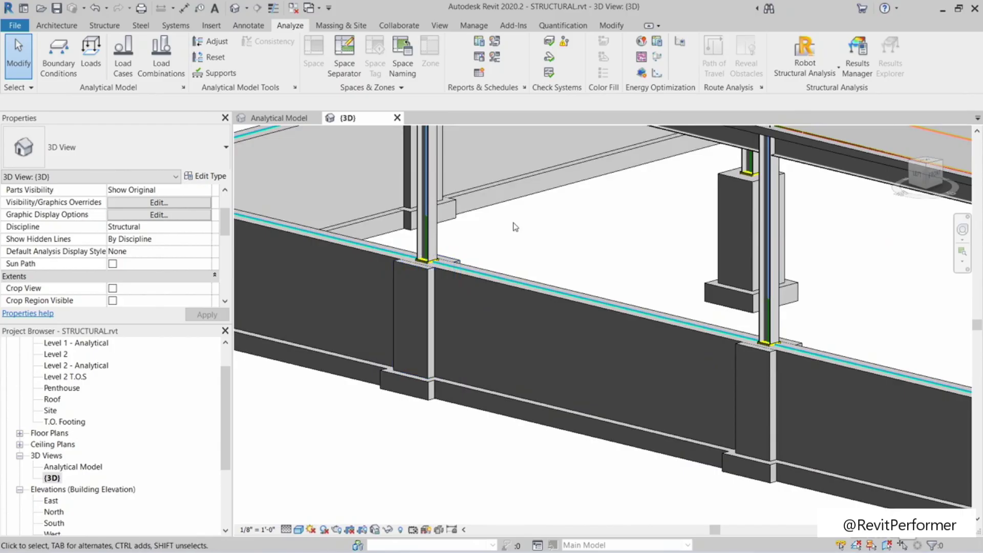
scroll(477, 206, "down", 4)
middle_click_drag(478, 207, 514, 214)
scroll(514, 214, "up", 8)
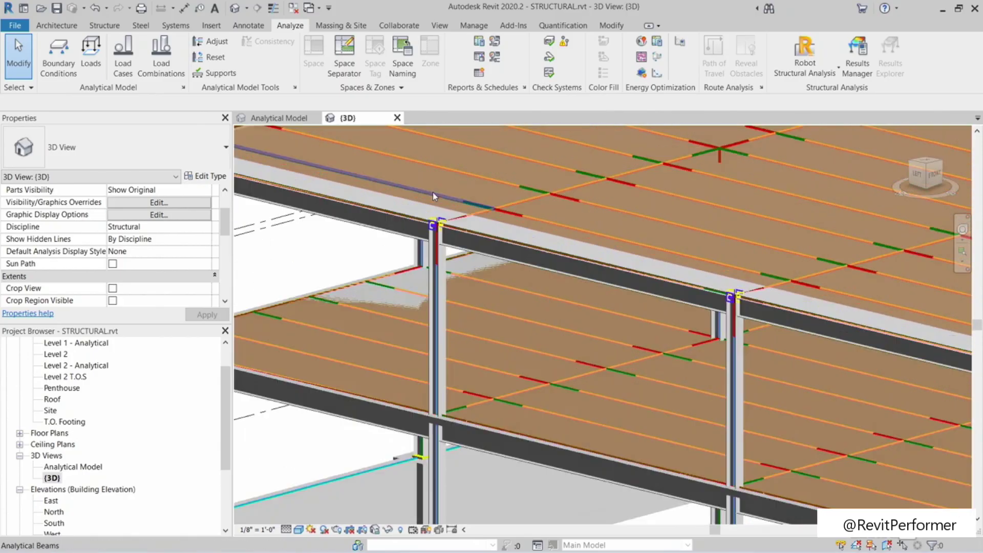
scroll(513, 210, "down", 4)
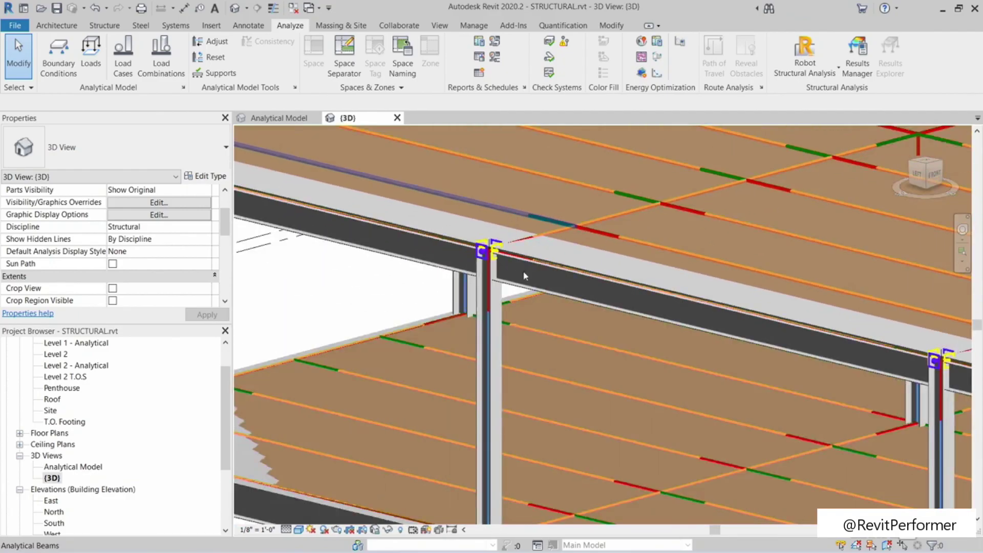
scroll(524, 276, "down", 6)
double_click(95, 467)
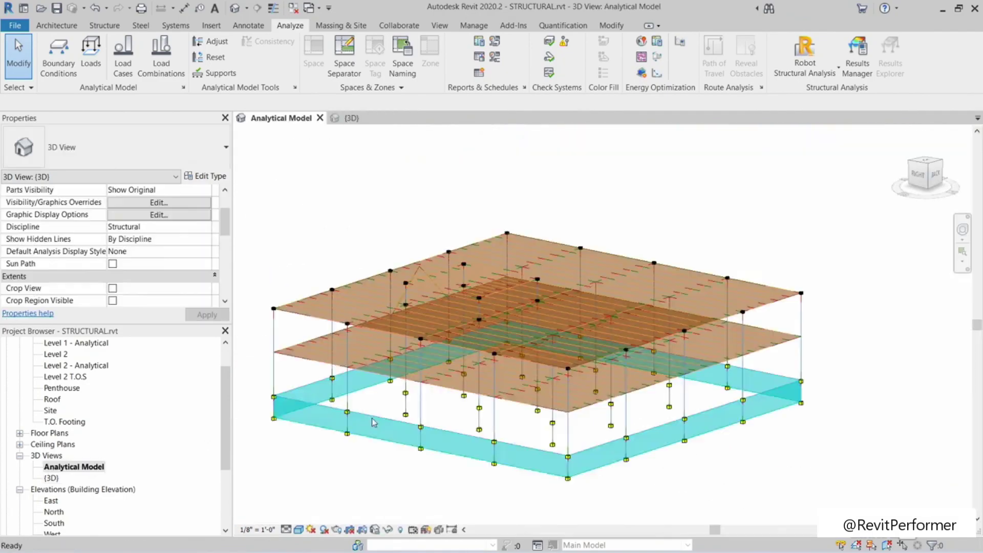
mouse_move(381, 438)
middle_mouse_down()
mouse_move(394, 418)
mouse_move(388, 447)
middle_mouse_up()
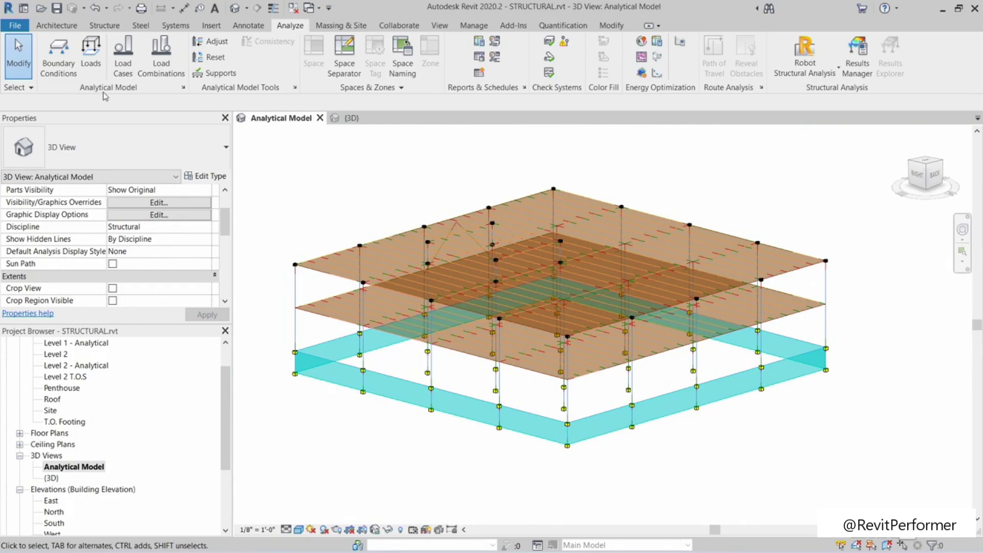
Step: Place a hosted area load on the Level 2 analytical floor with load case DL1 (1), project orientation and Fz 1 of -1.0000 ksf
left_click(91, 57)
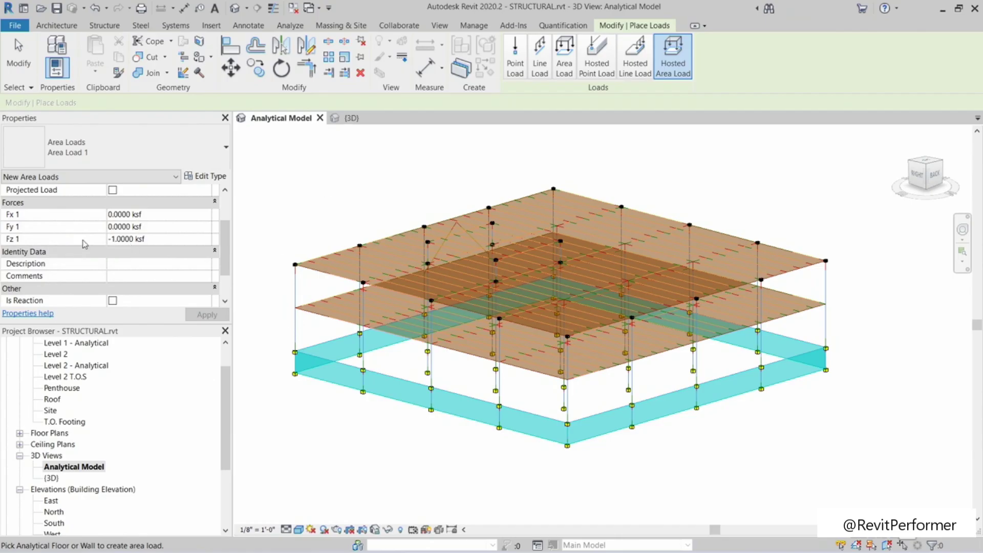
left_click_drag(225, 241, 223, 269)
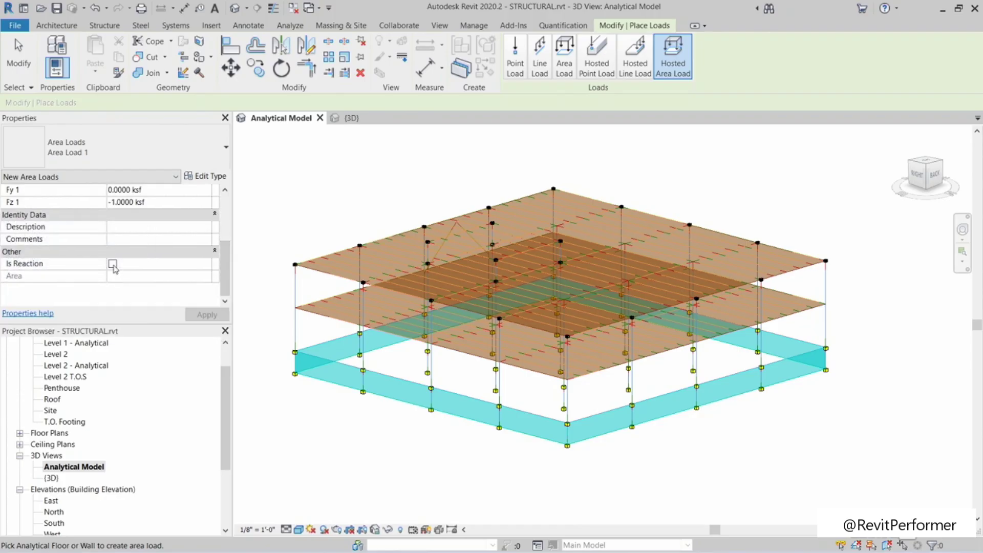
left_click_drag(228, 277, 228, 215)
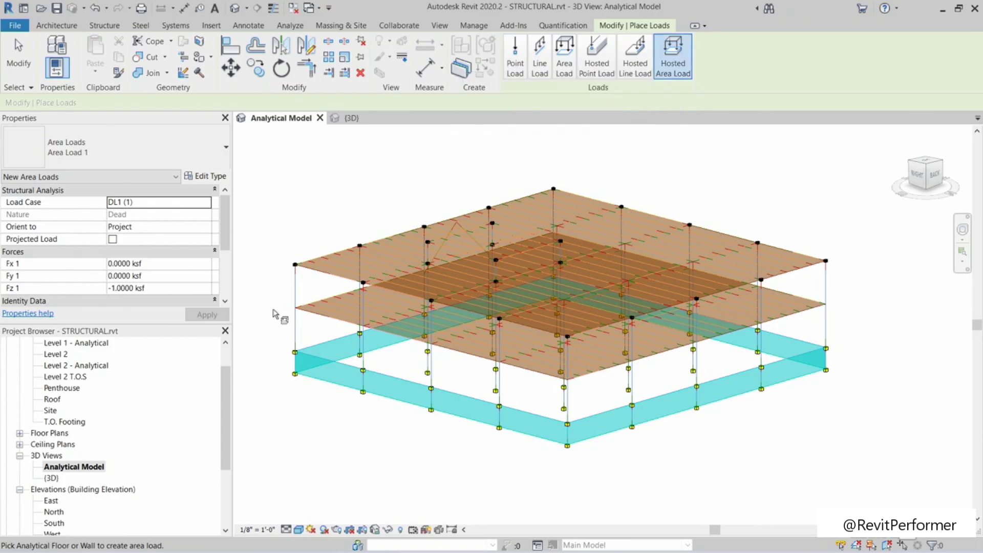
scroll(309, 341, "up", 2)
scroll(313, 315, "up", 2)
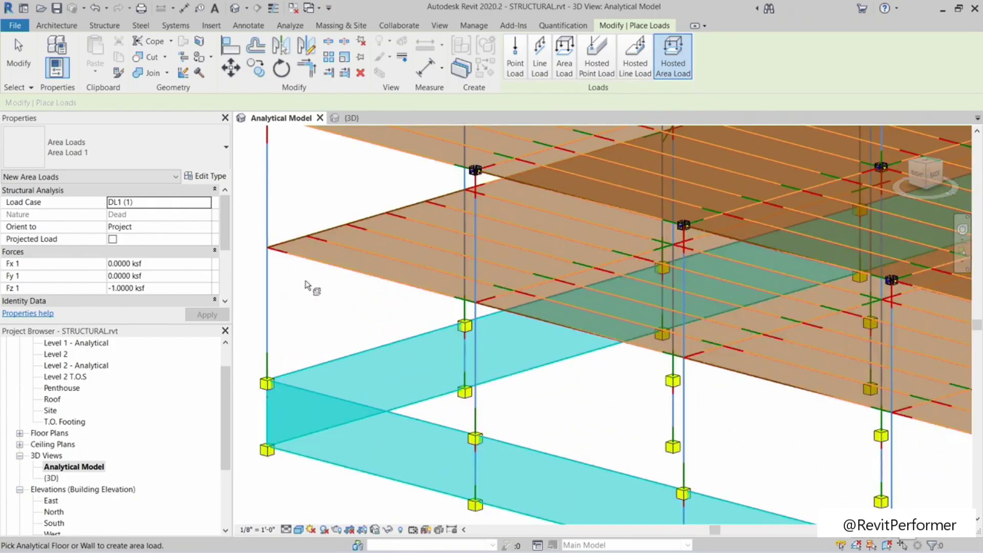
left_click(318, 266)
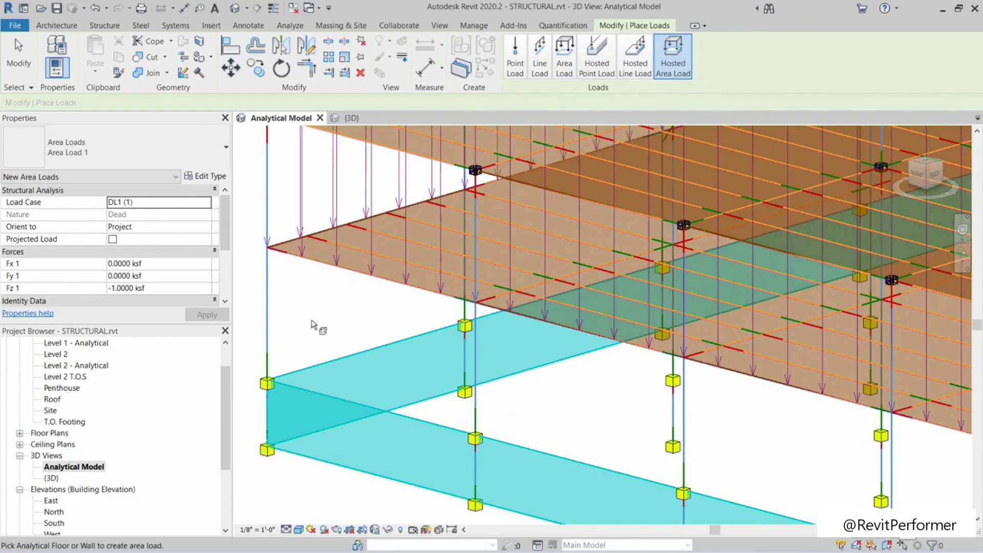
scroll(314, 323, "down", 3)
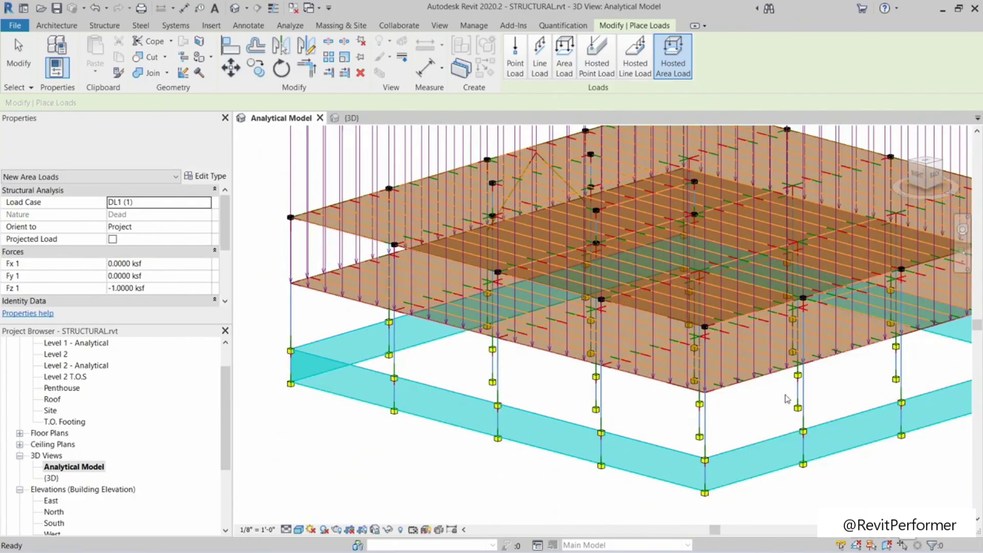
key("Escape")
scroll(276, 195, "down", 3)
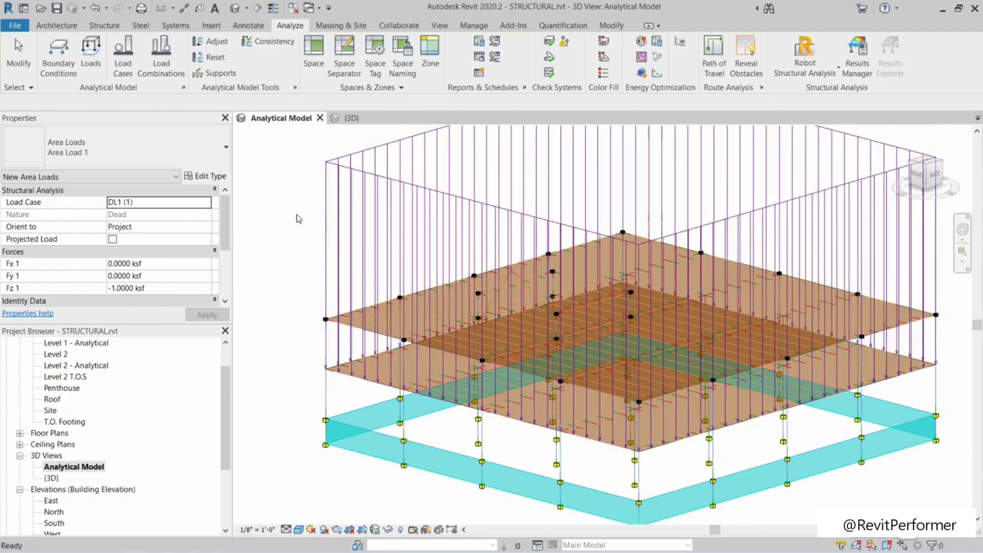
left_click(276, 195)
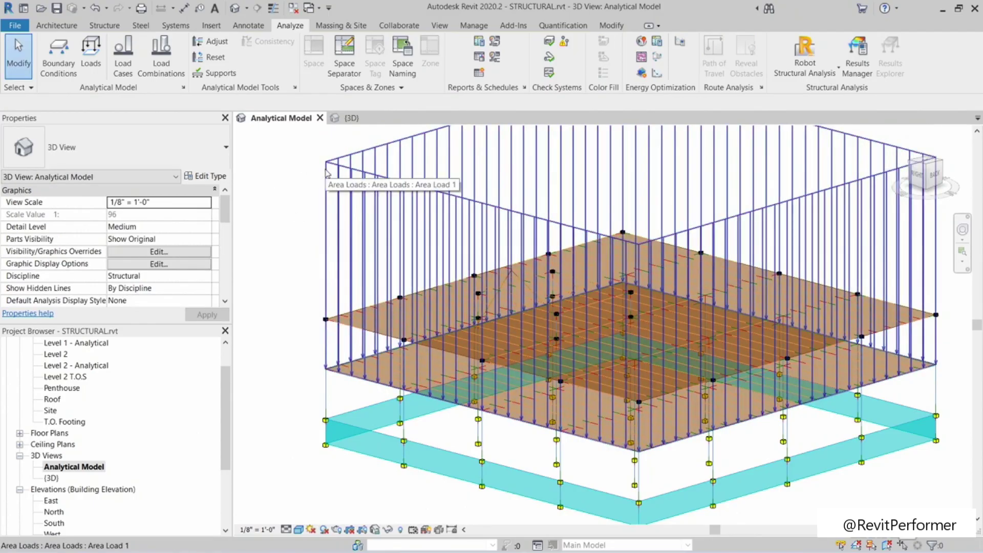
Step: Select the Level 2 area load and review its available load cases and Orient to options
left_click(329, 173)
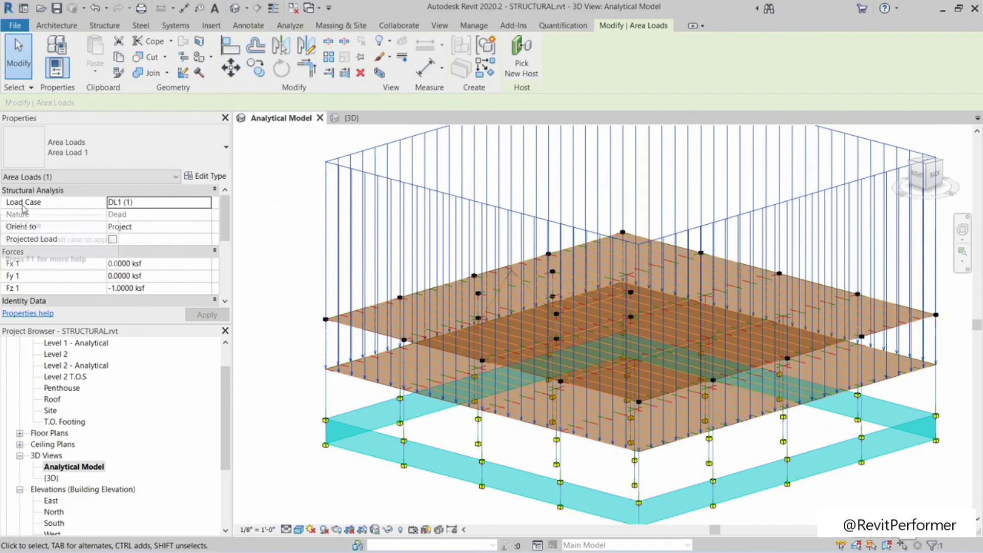
left_click(140, 206)
left_click(206, 202)
scroll(208, 241, "down", 1)
scroll(209, 241, "down", 1)
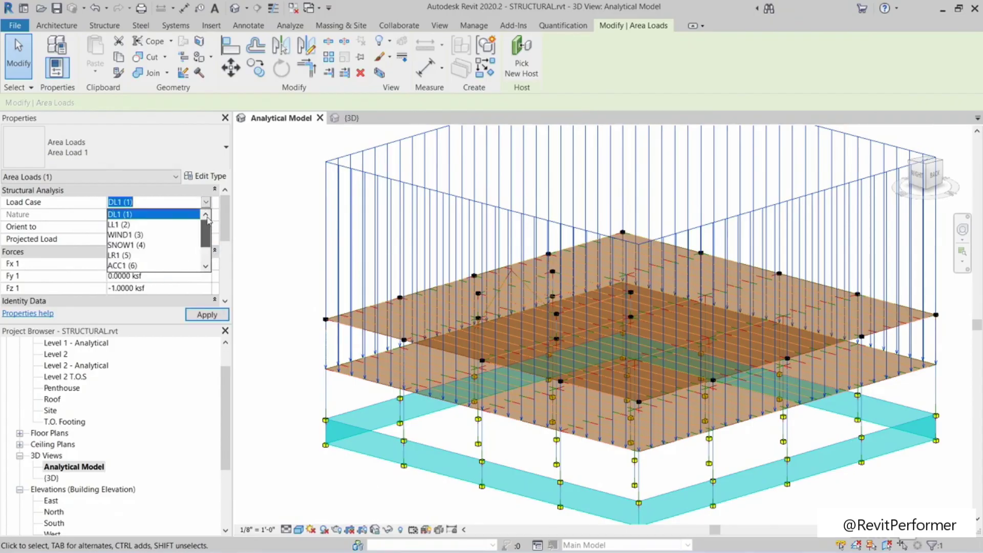
left_click(179, 123)
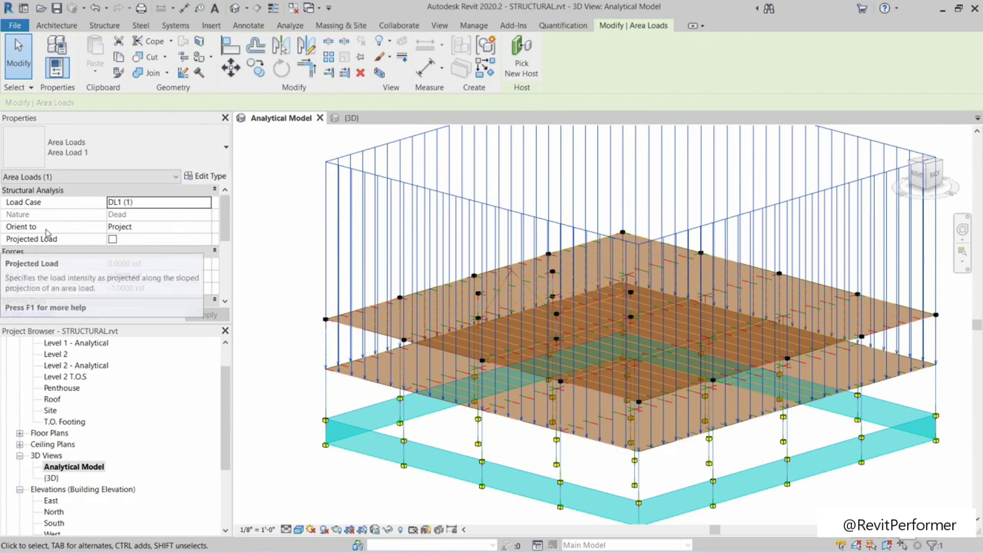
left_click(162, 229)
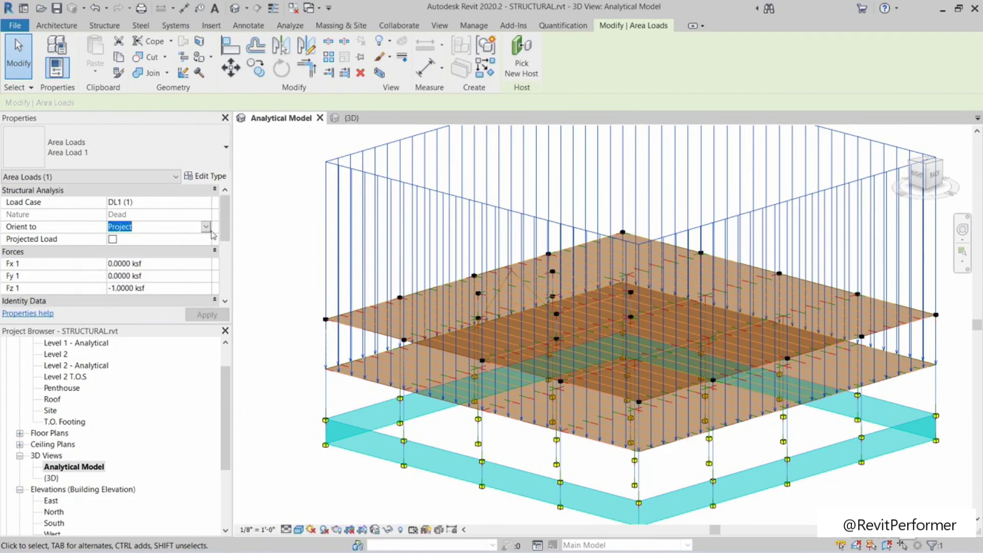
left_click(207, 228)
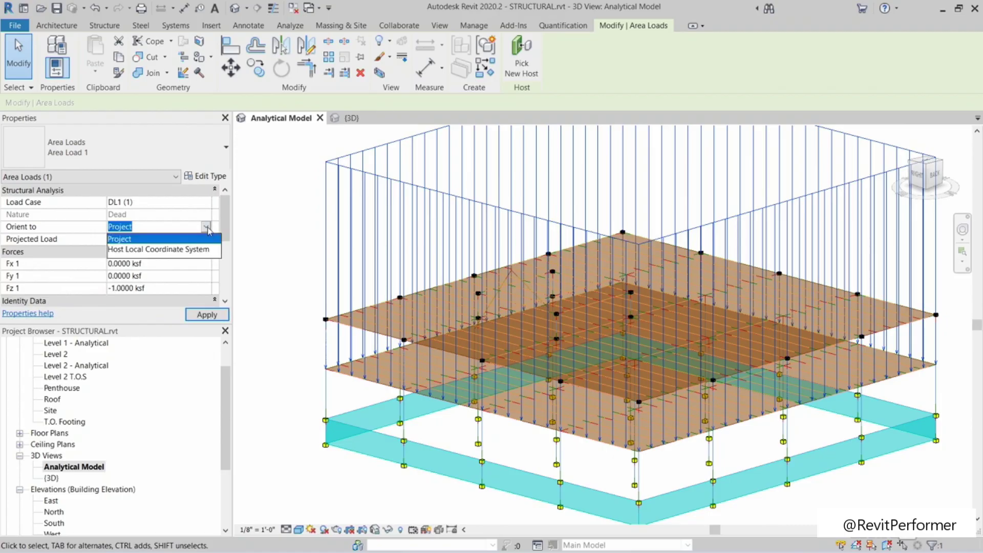
left_click(207, 228)
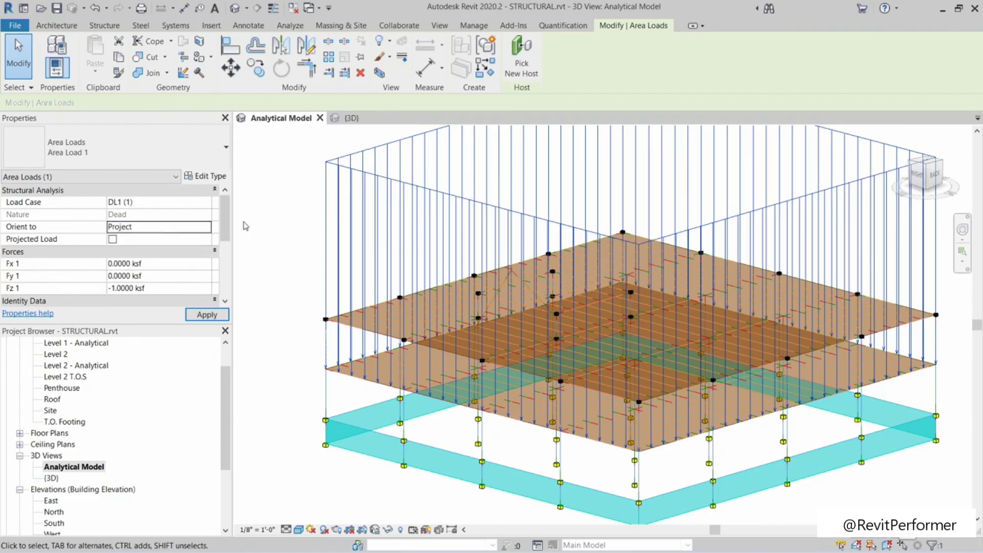
mouse_move(230, 214)
left_mouse_down()
mouse_move(230, 271)
mouse_move(229, 215)
left_mouse_up()
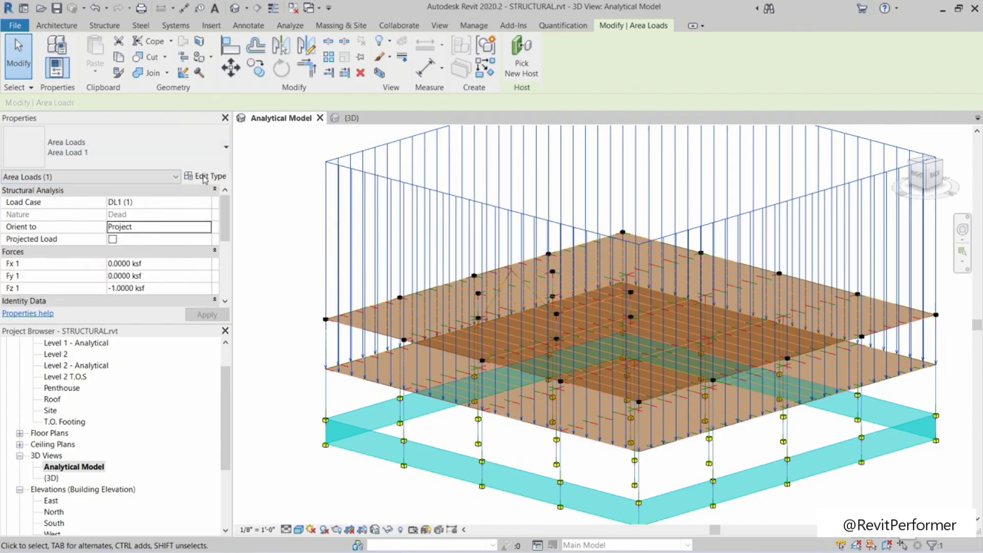
Step: Try an area force scale of 25.0 ft²/kip for the Area Load 1 type, and set it to 10.0 ft²/kip
left_click(206, 175)
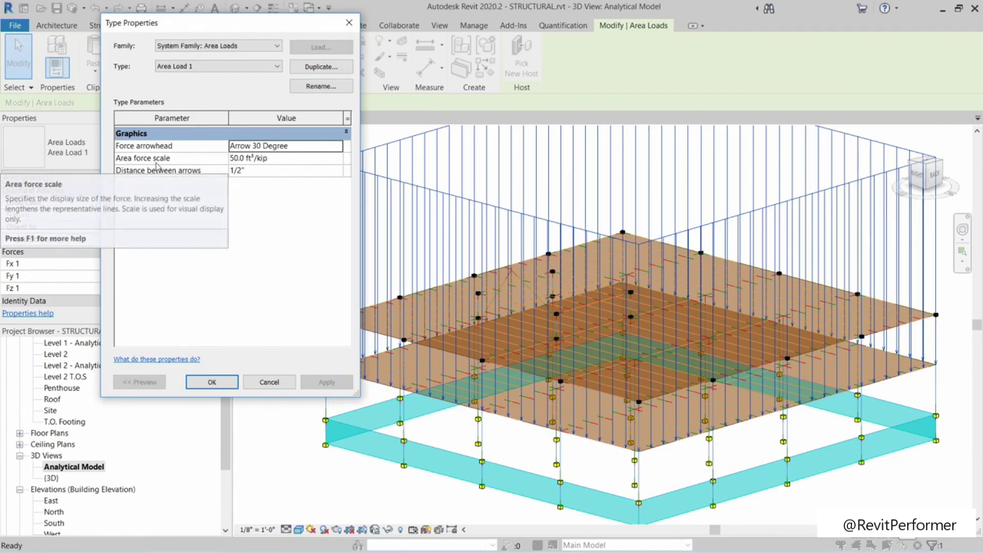
left_click(235, 158)
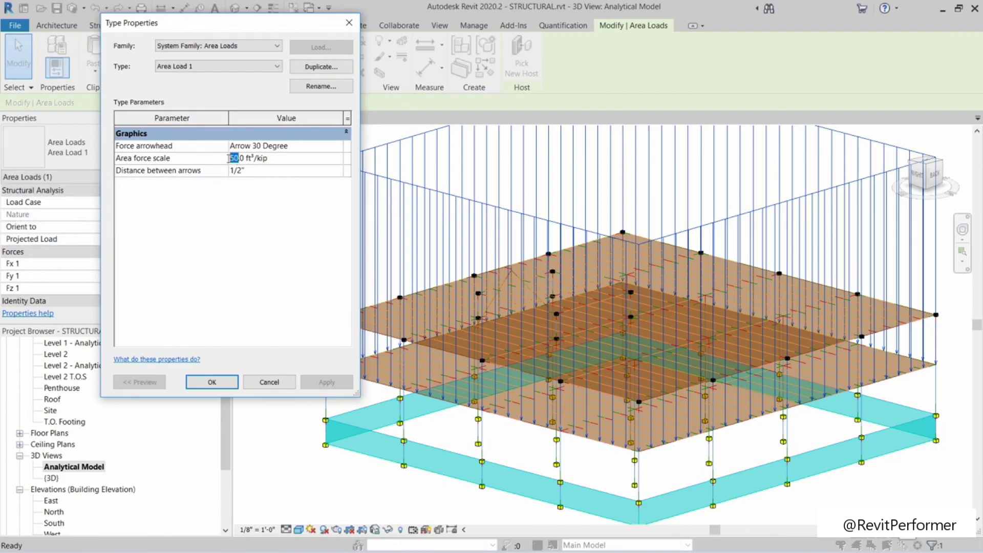
type("25")
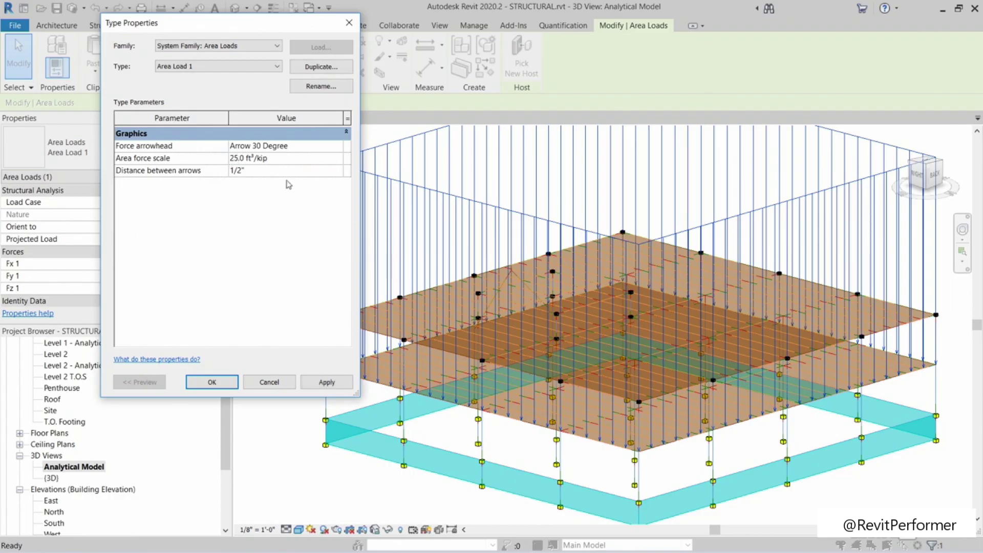
left_click(326, 382)
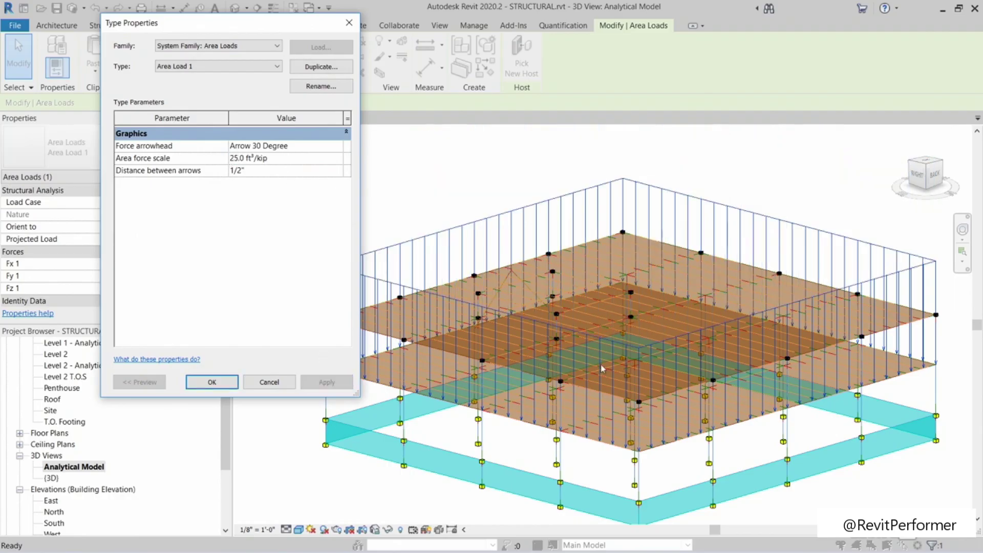
left_click(240, 159)
left_click_drag(244, 159, 233, 158)
type("10")
left_click(327, 382)
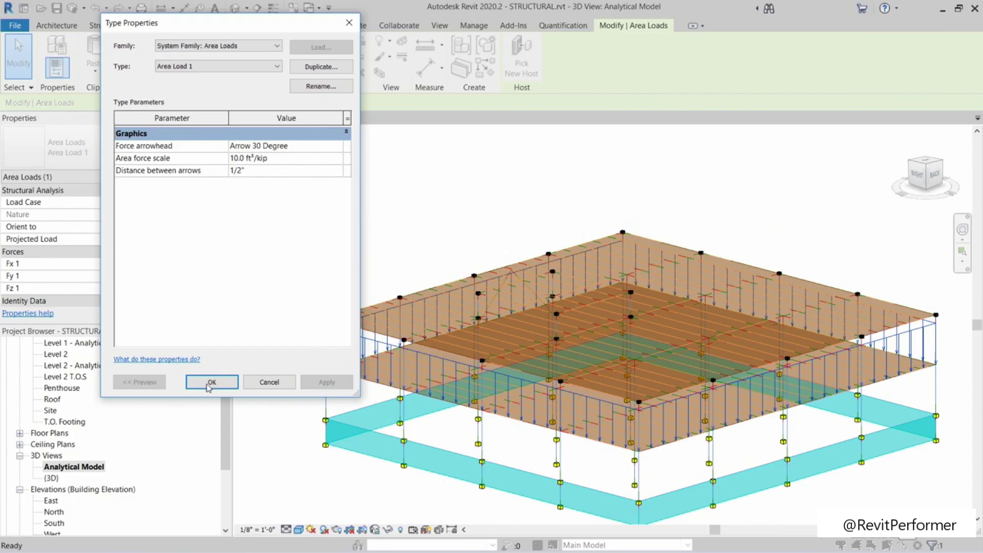
left_click(211, 382)
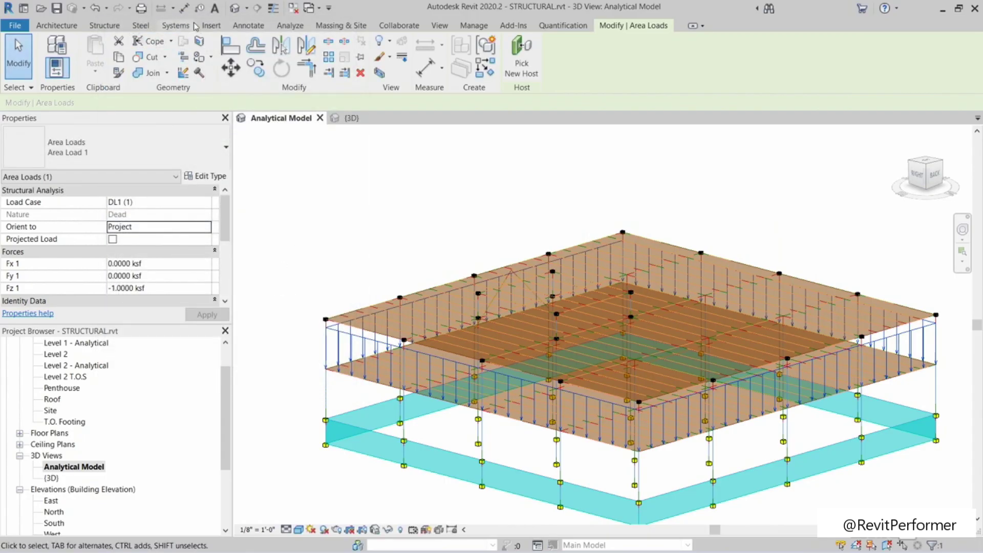
Step: Place a hosted area load on the roof analytical floor with load case DL1 (1), project orientation and Fz 1 of -1.0000 ksf
left_click(288, 27)
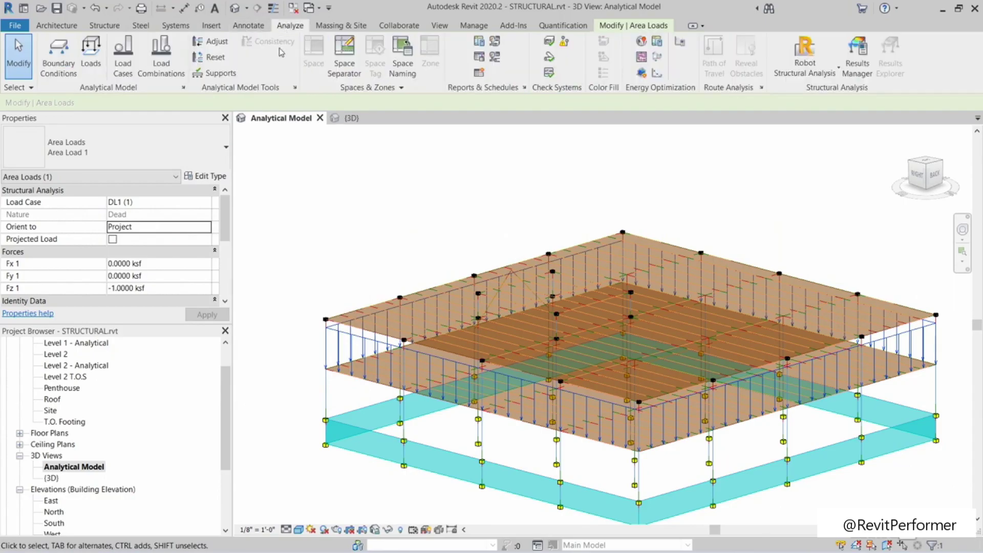
left_click(91, 58)
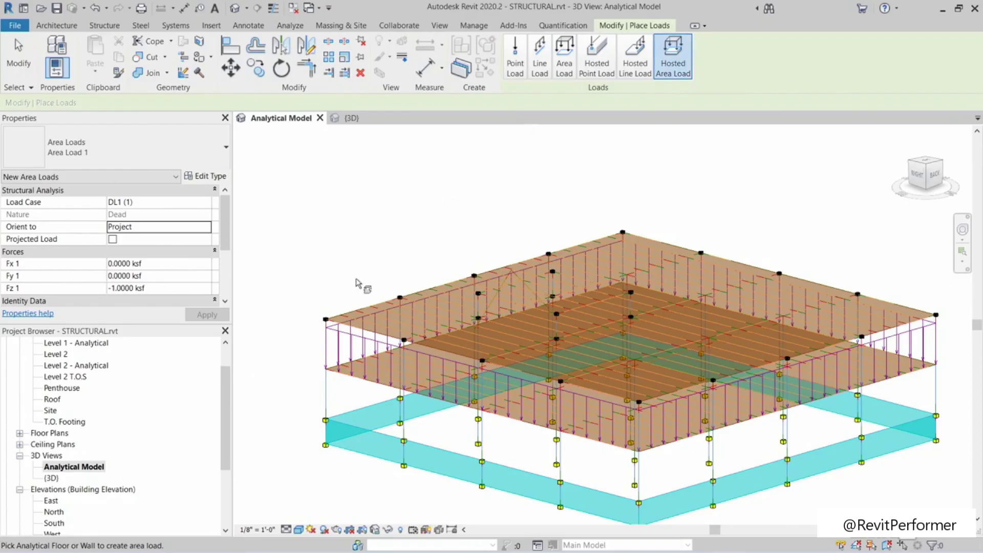
scroll(357, 284, "up", 5)
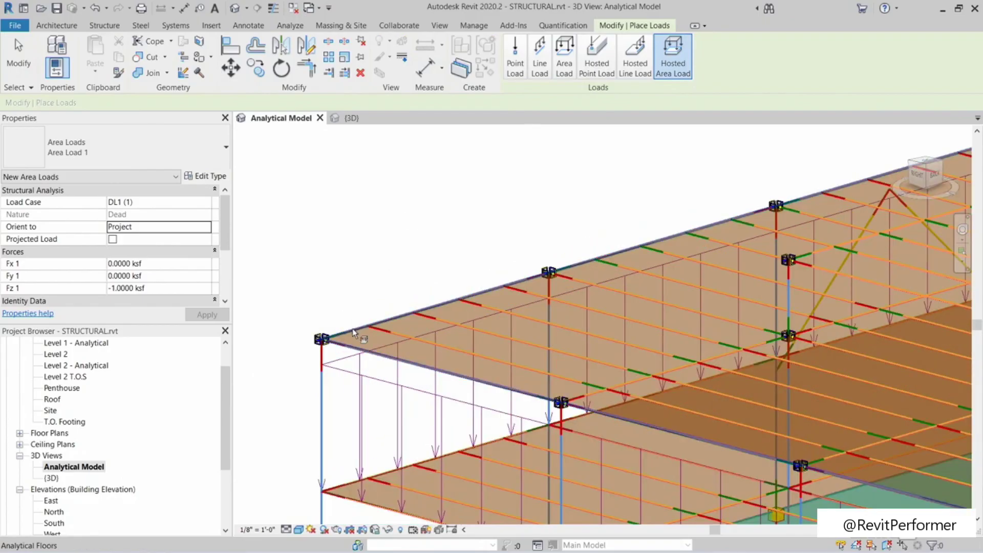
scroll(357, 335, "down", 3)
scroll(296, 260, "down", 2)
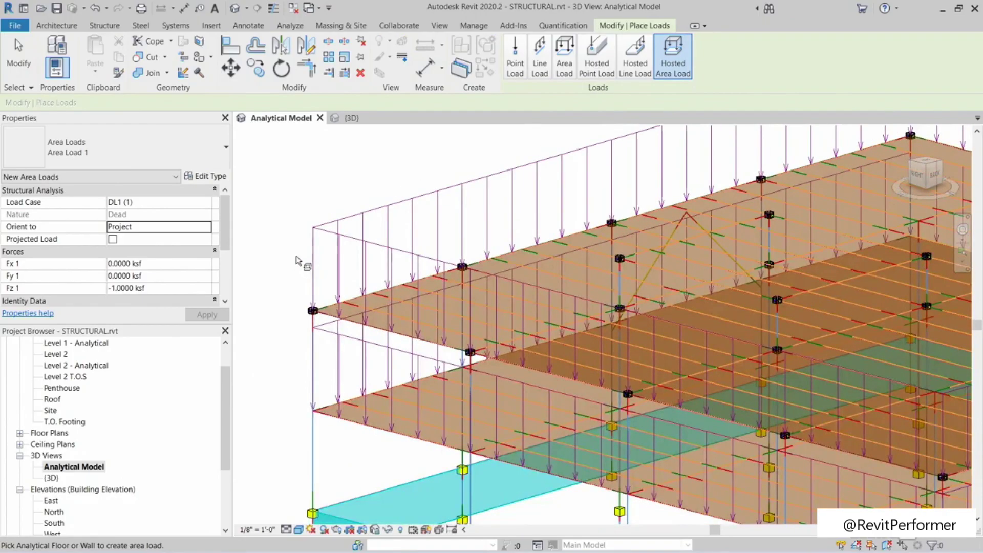
scroll(296, 260, "down", 3)
key("Escape")
middle_click_drag(887, 351, 854, 351, "shift")
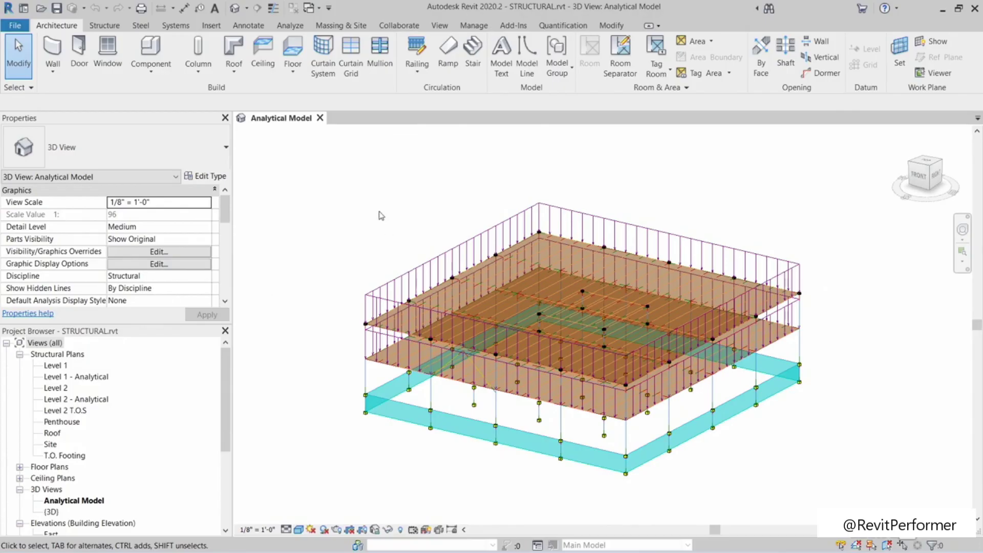
Step: Open the Penthouse structural plan and duplicate the view without its detailing
left_click_drag(226, 368, 221, 388)
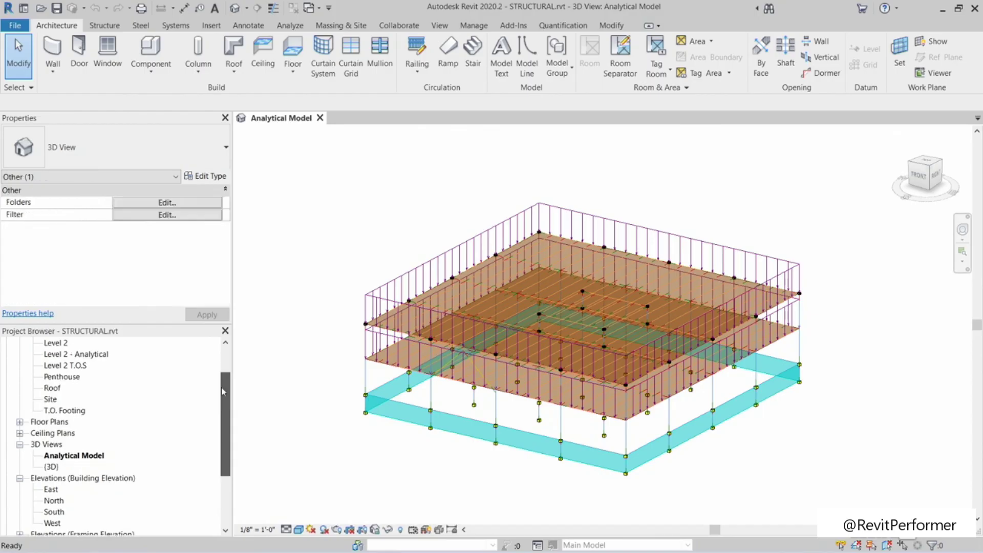
left_click(63, 377)
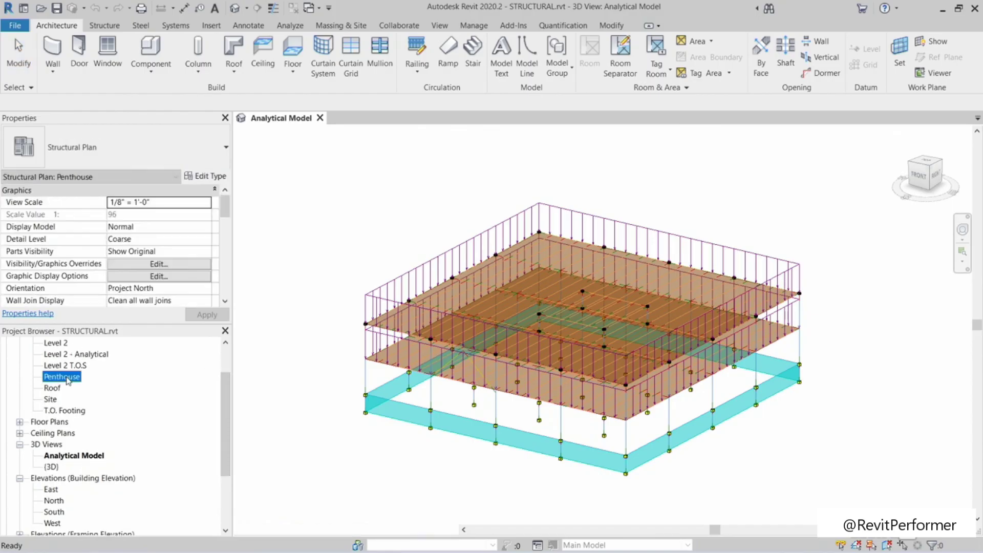
double_click(62, 377)
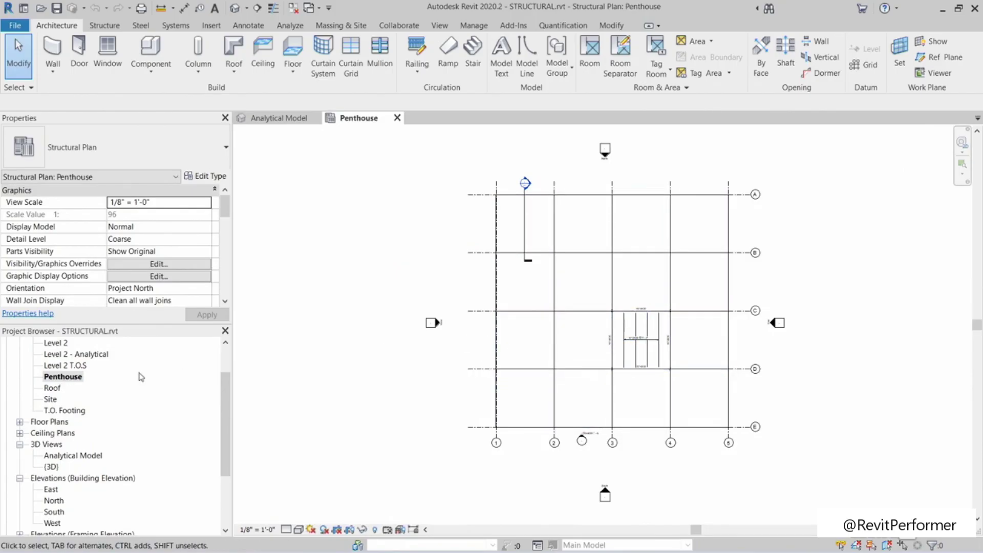
right_click(67, 378)
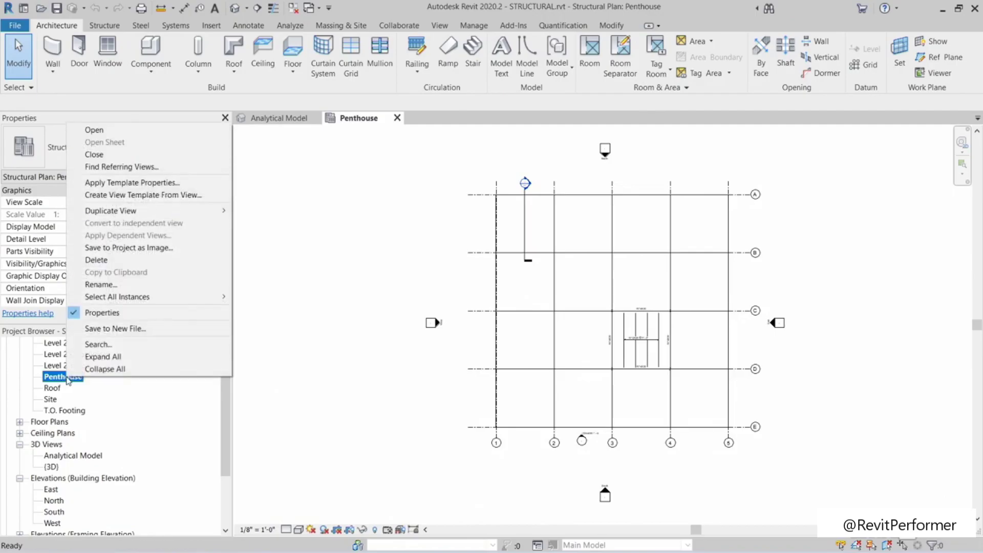
mouse_move(130, 215)
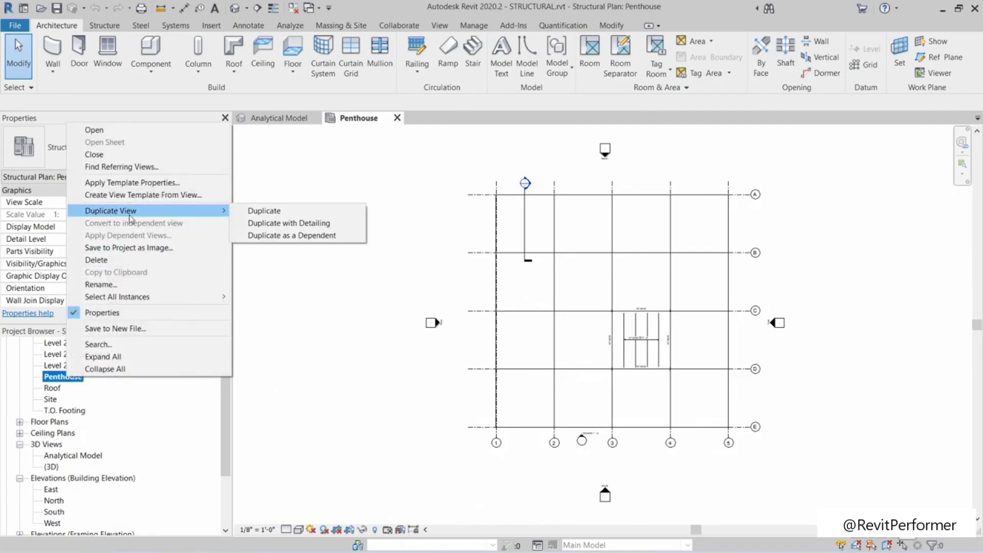
left_click(272, 213)
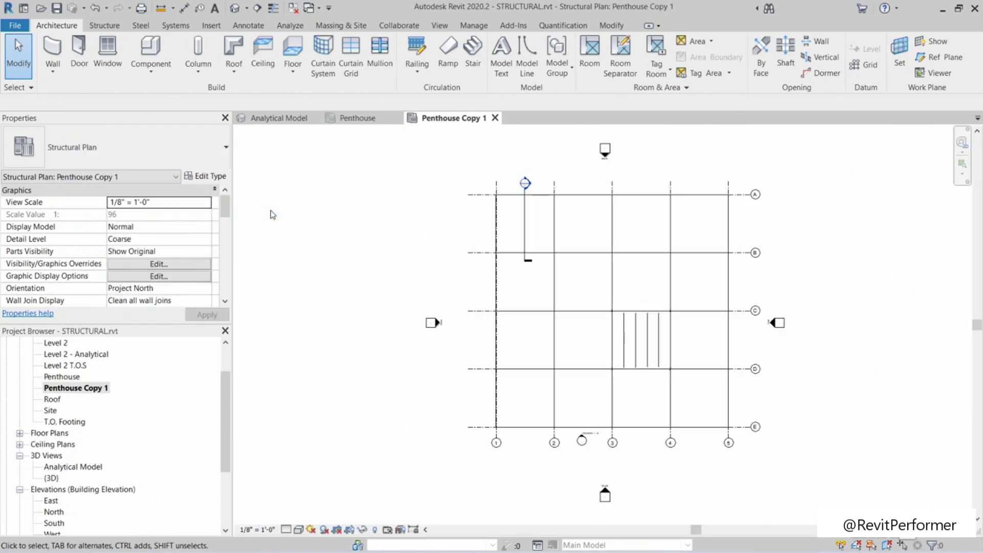
Step: Rename the duplicated penthouse plan as Penthouse Analytical
left_click(85, 390)
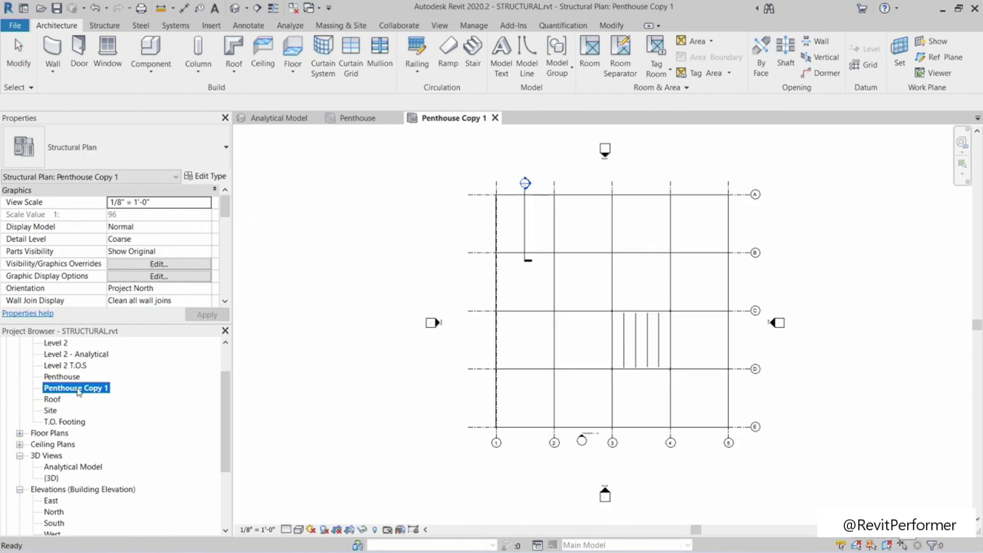
left_click_drag(83, 388, 108, 388)
type("Analytical")
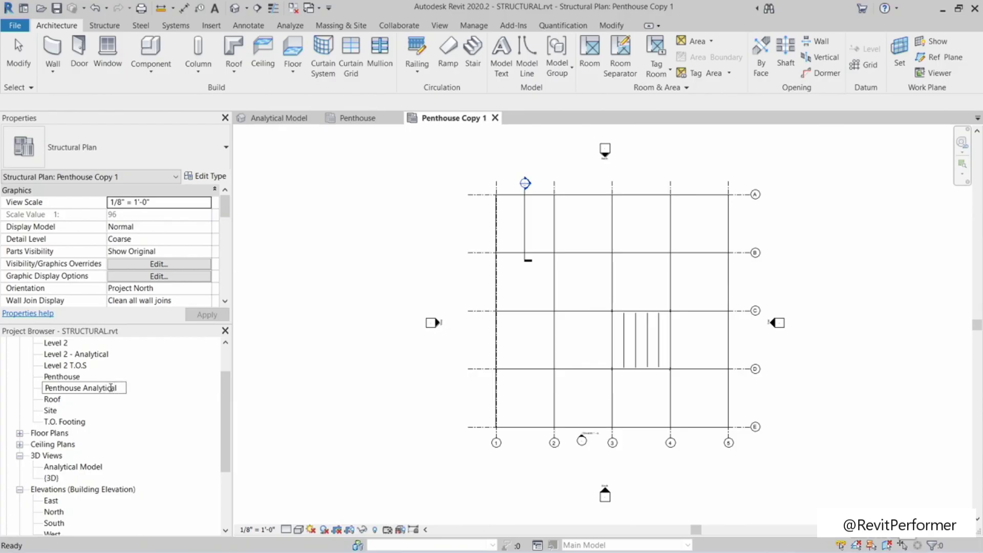
key("Return")
Step: Apply the Structural Analytical Isolated view template to the Penthouse Analytical plan
right_click(100, 390)
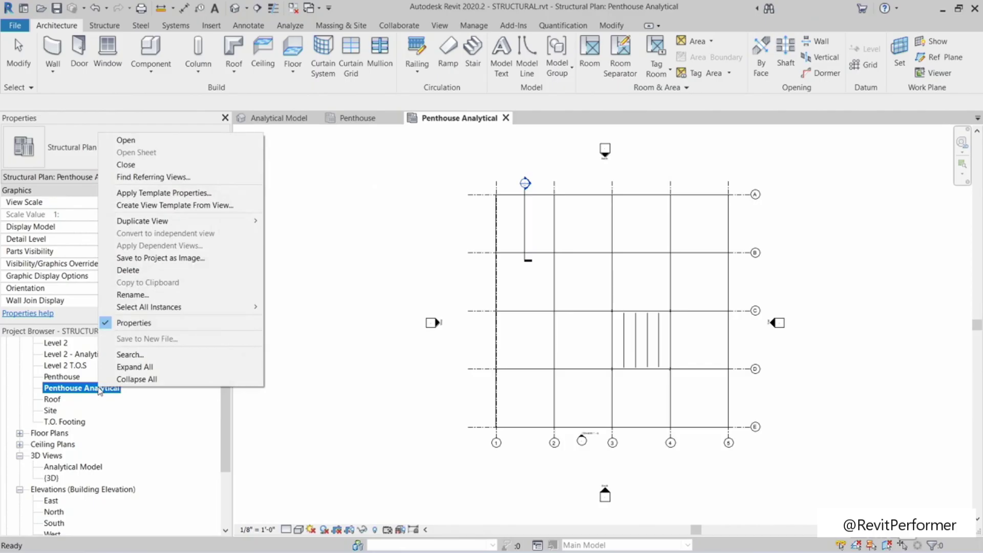
left_click(176, 194)
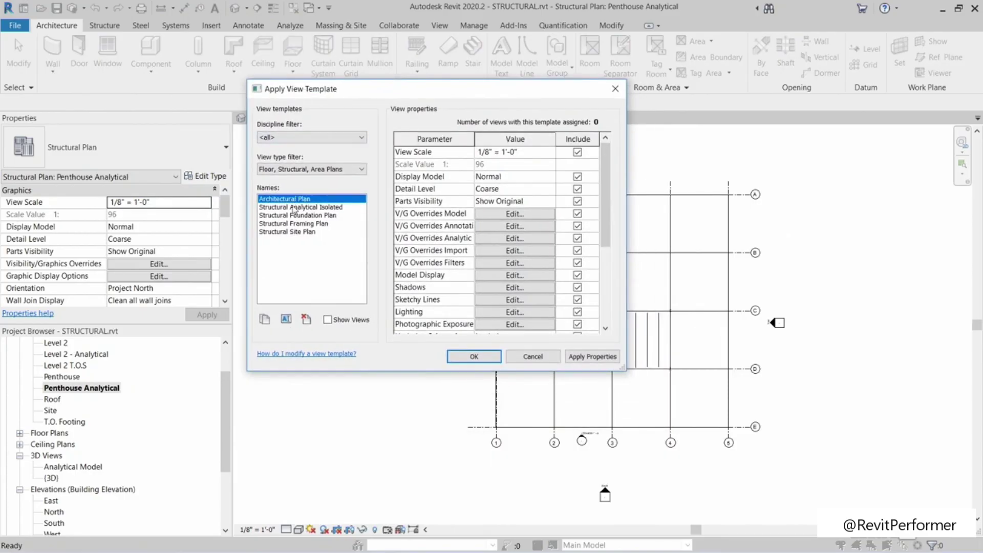
left_click(294, 207)
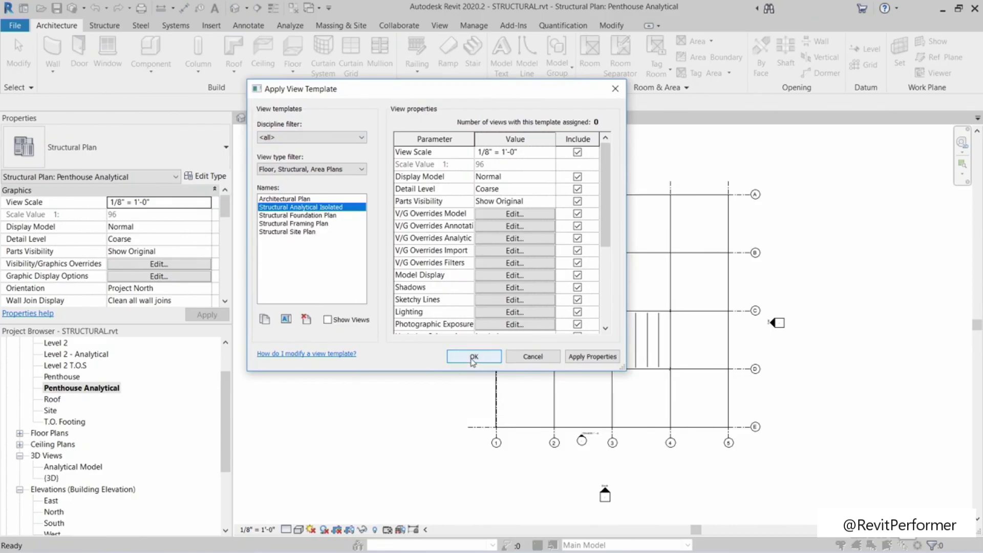
left_click(473, 357)
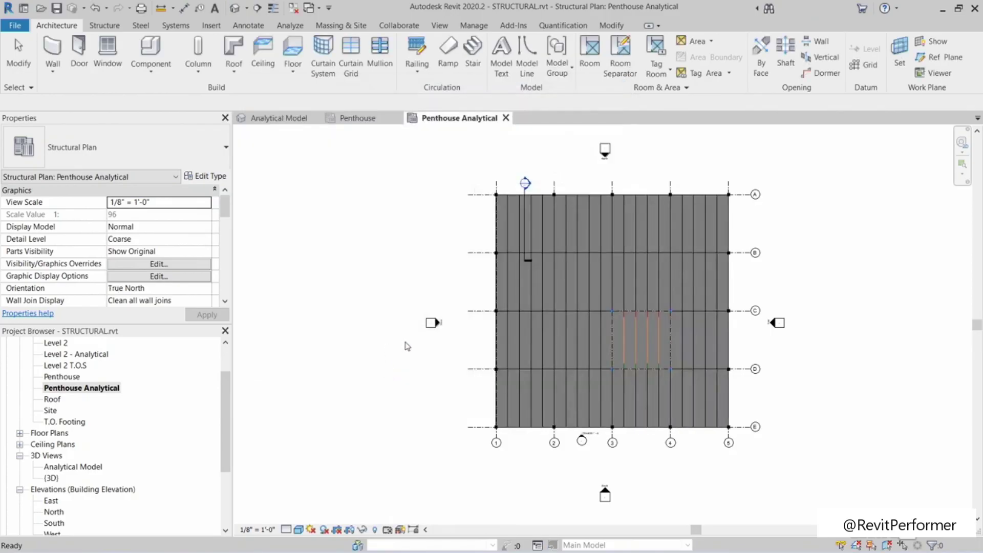
Step: Start a uniform line load at the penthouse framing on the Penthouse level, using load case DL1 (1) and Fz 1 of -1.000 kip/ft
middle_click_drag(392, 358, 288, 358)
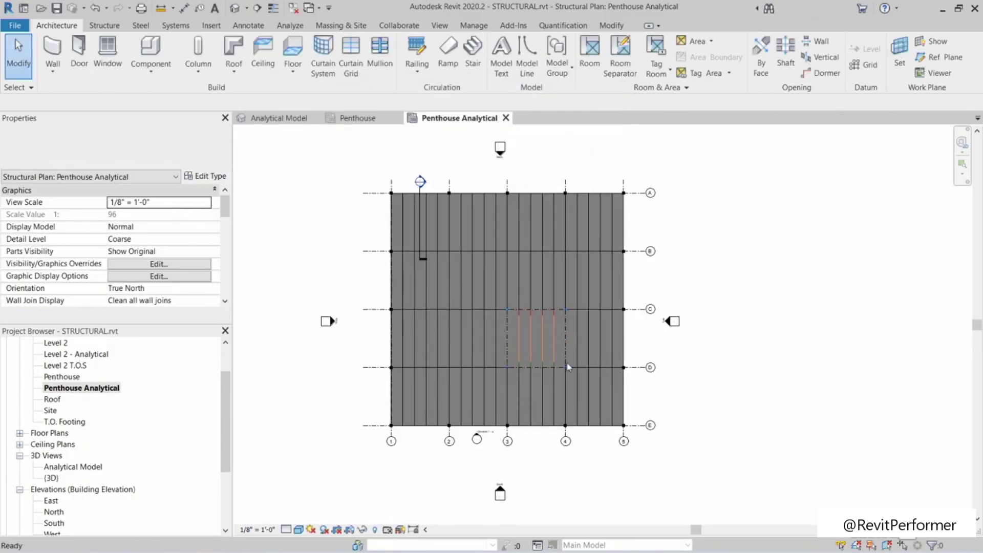
scroll(572, 356, "up", 8)
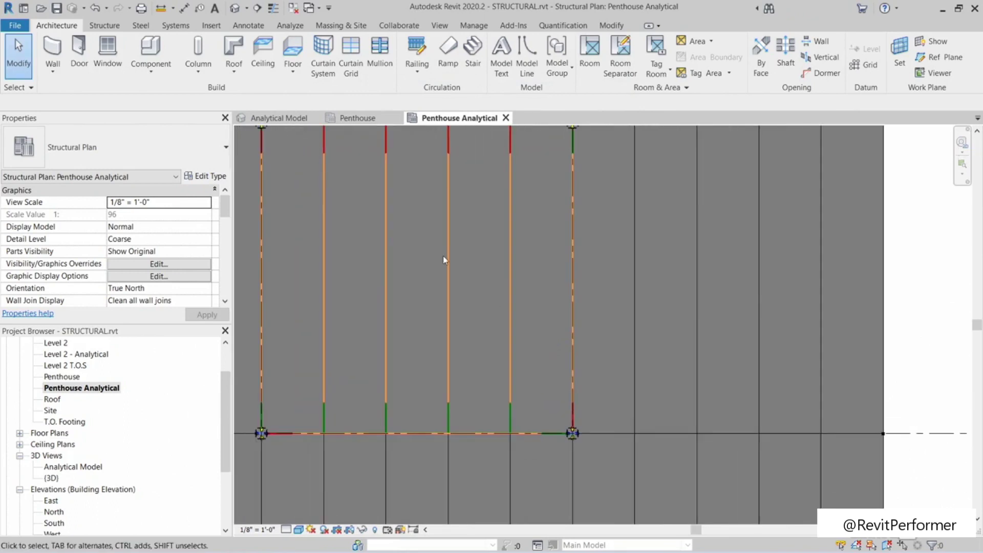
middle_click_drag(432, 245, 489, 272)
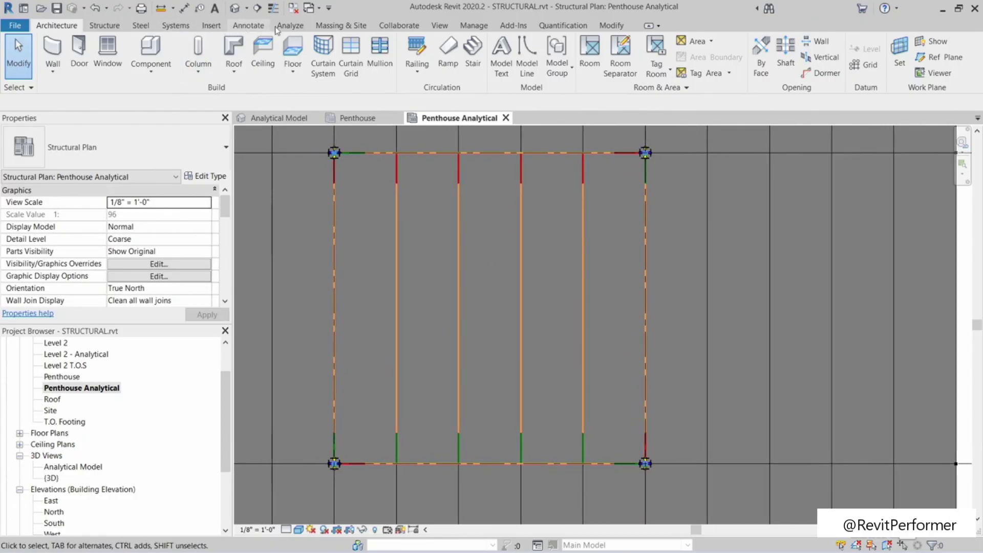
left_click(288, 26)
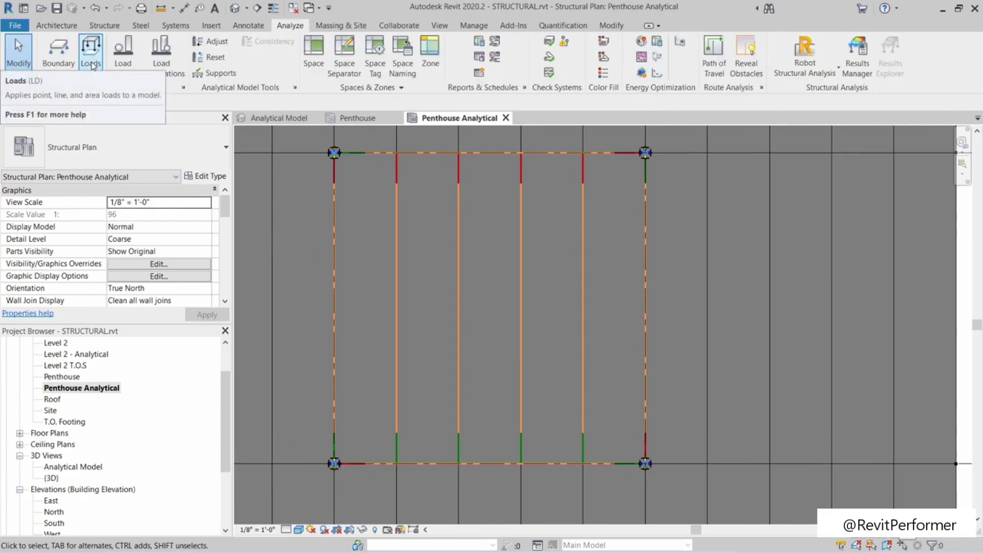
left_click(91, 60)
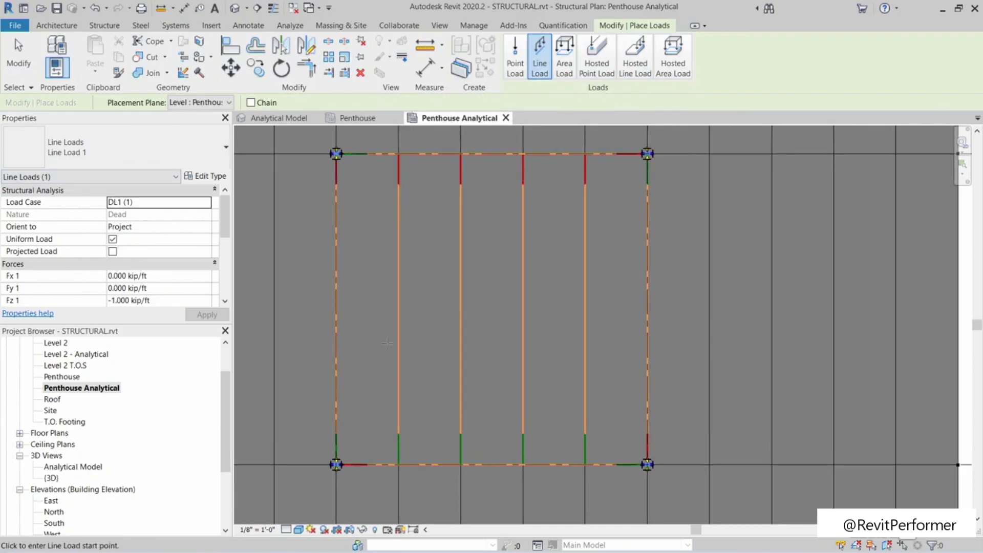
scroll(444, 290, "down", 2)
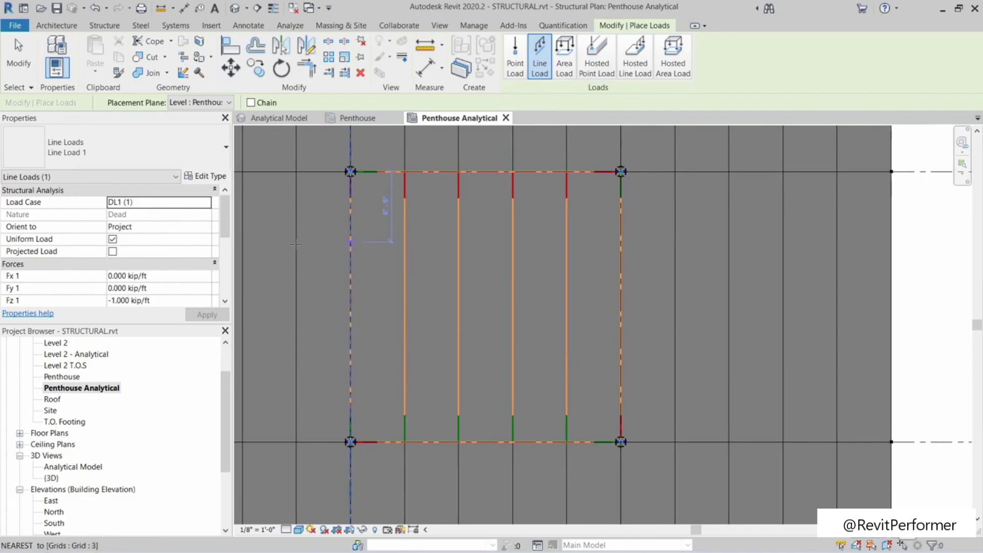
Step: Set the orientation of the line load being placed to Work Plane
left_click(150, 228)
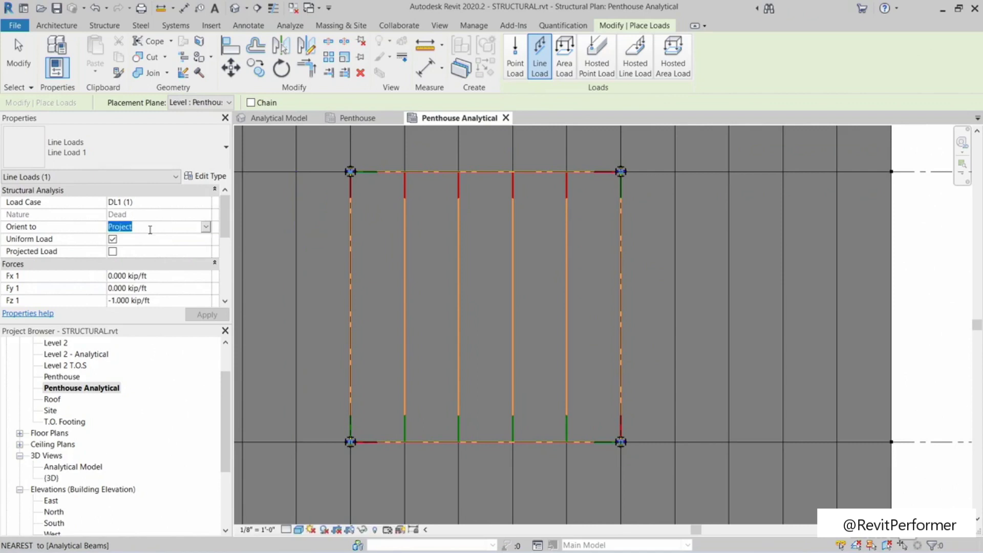
left_click(205, 226)
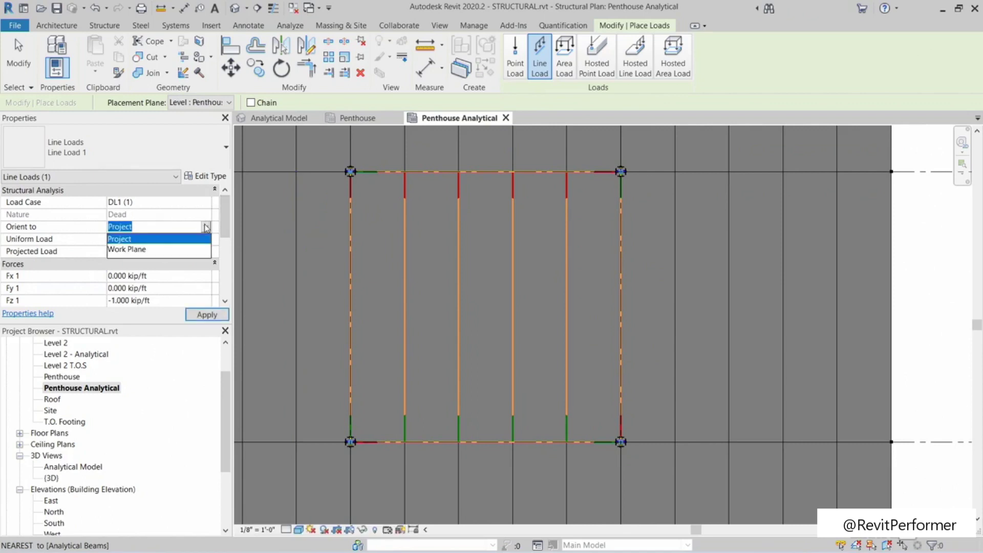
left_click(134, 253)
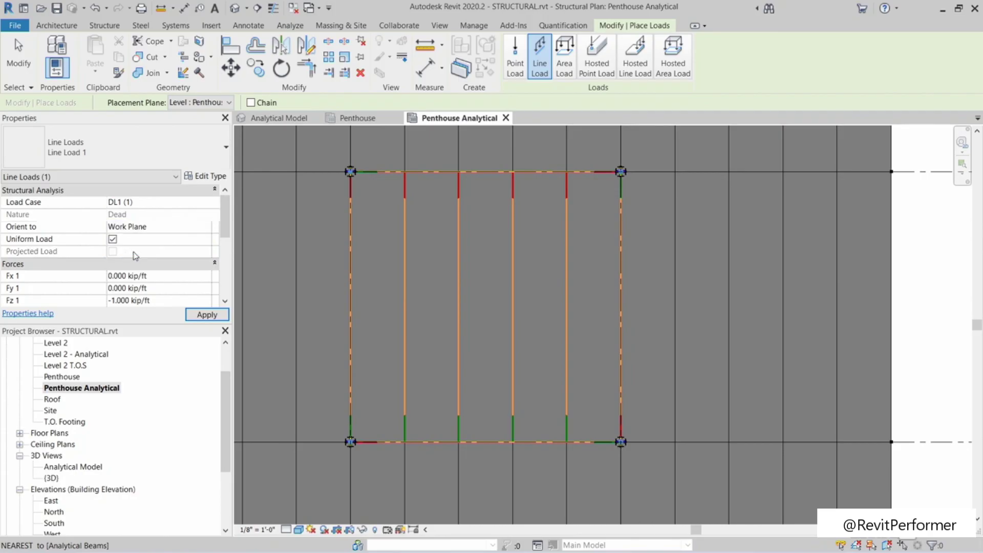
Step: Draw six line loads as a closed, stepped outline inside the penthouse frame, with Chain enabled after the first segment
middle_click_drag(389, 291, 381, 292)
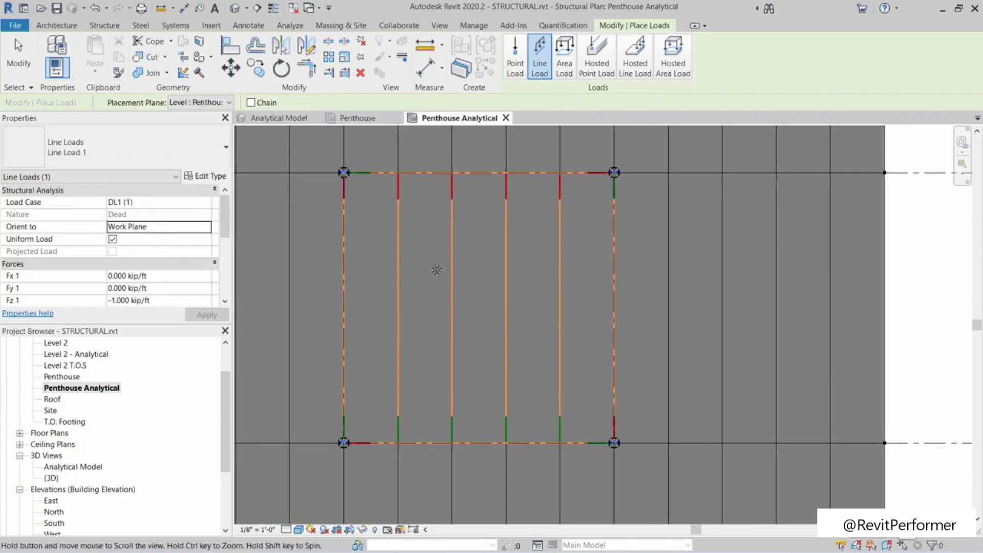
middle_click_drag(436, 267, 431, 278)
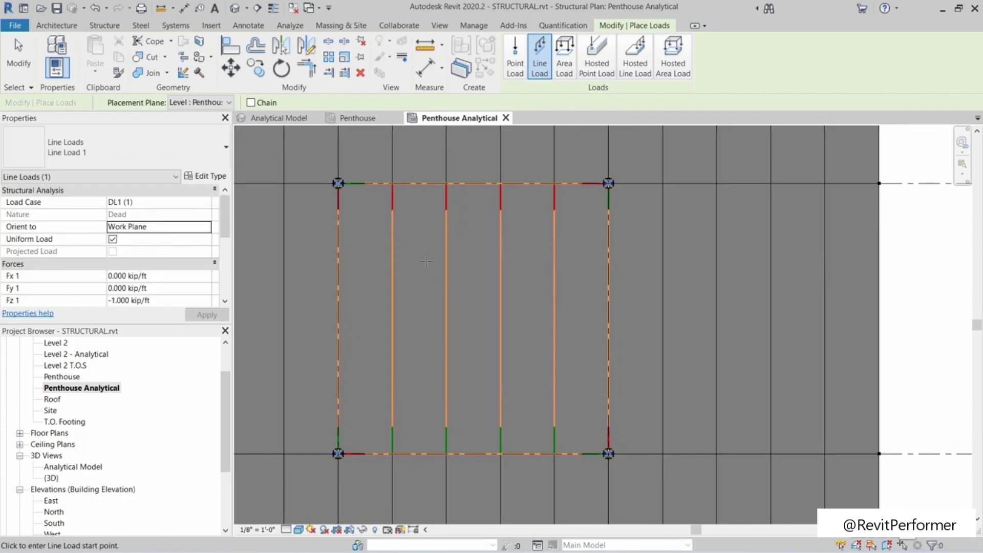
left_click(366, 220)
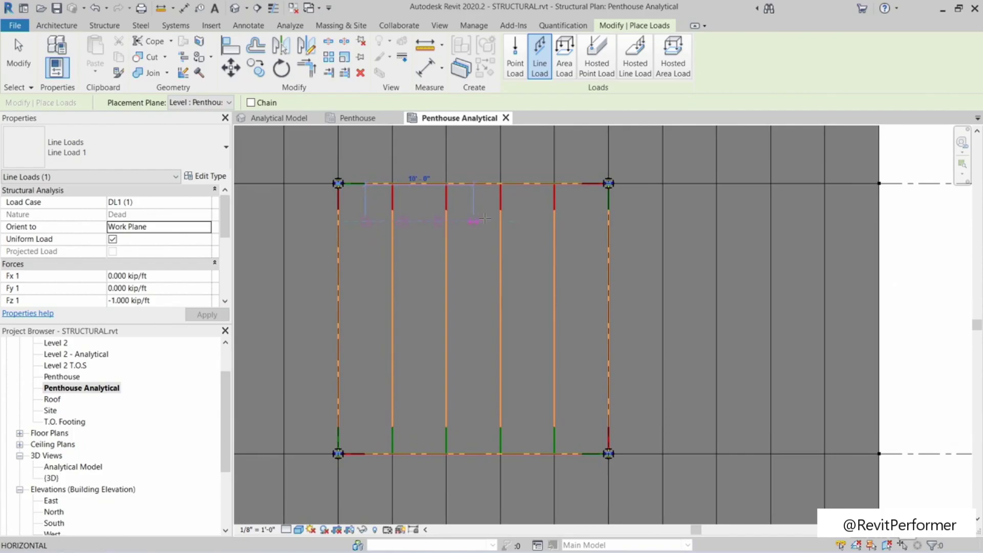
left_click(517, 221)
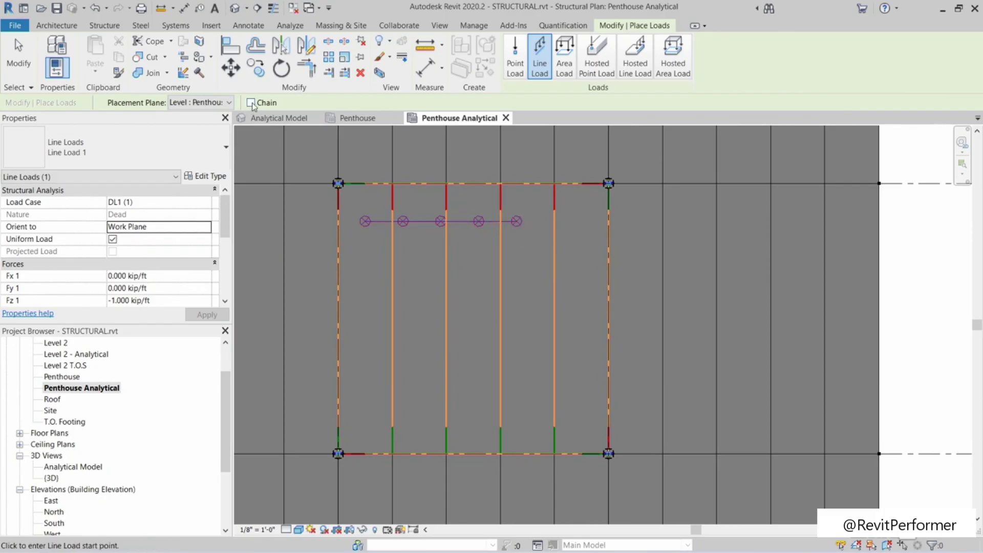
left_click(517, 221)
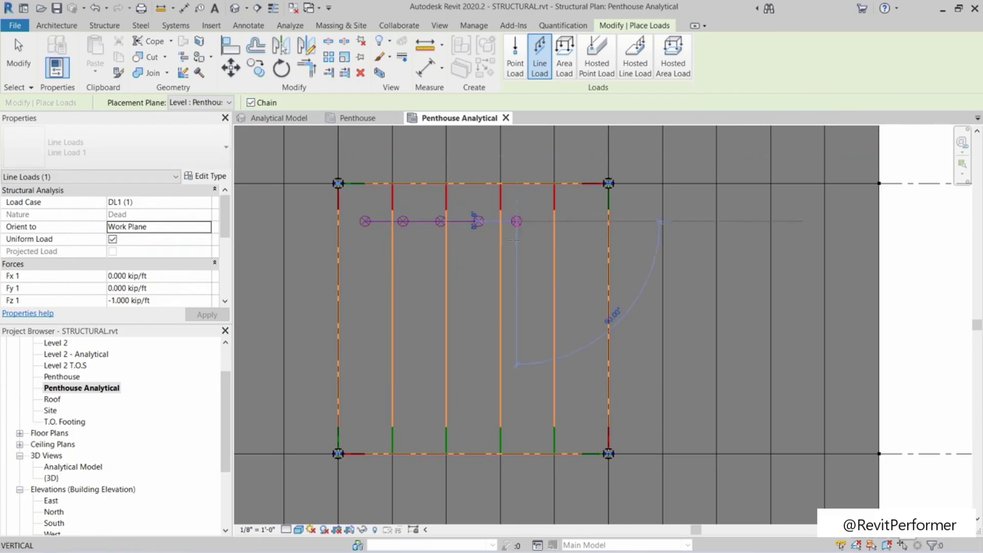
left_click(516, 285)
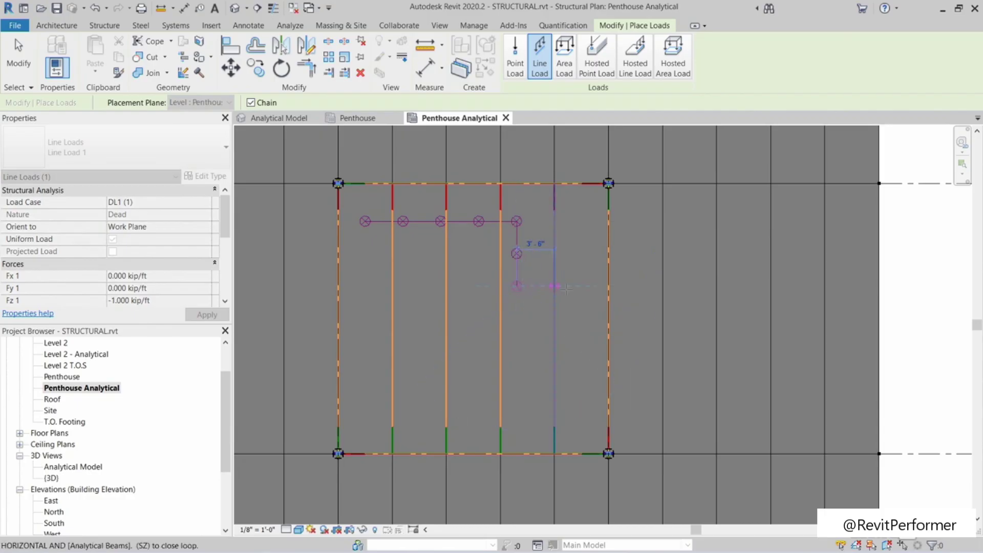
left_click(571, 286)
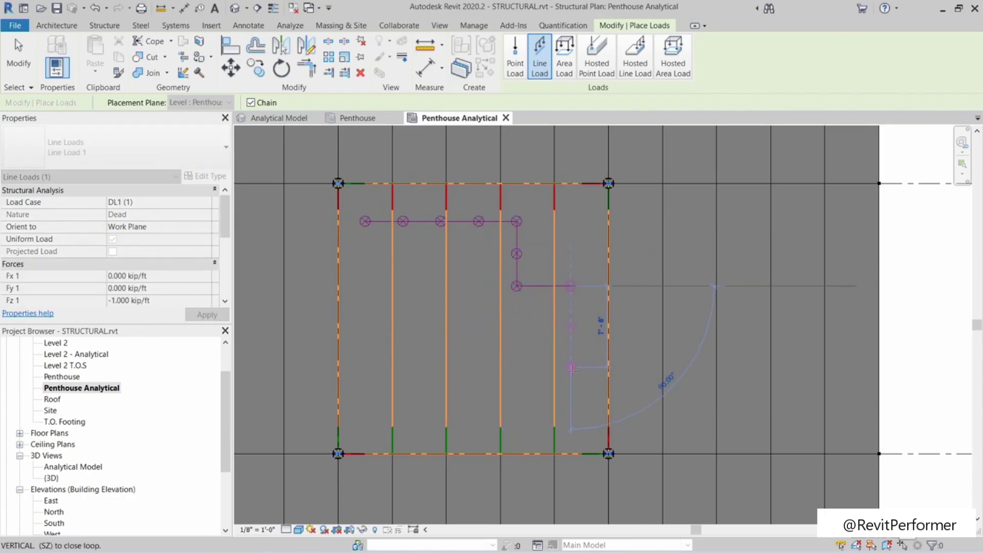
left_click(571, 394)
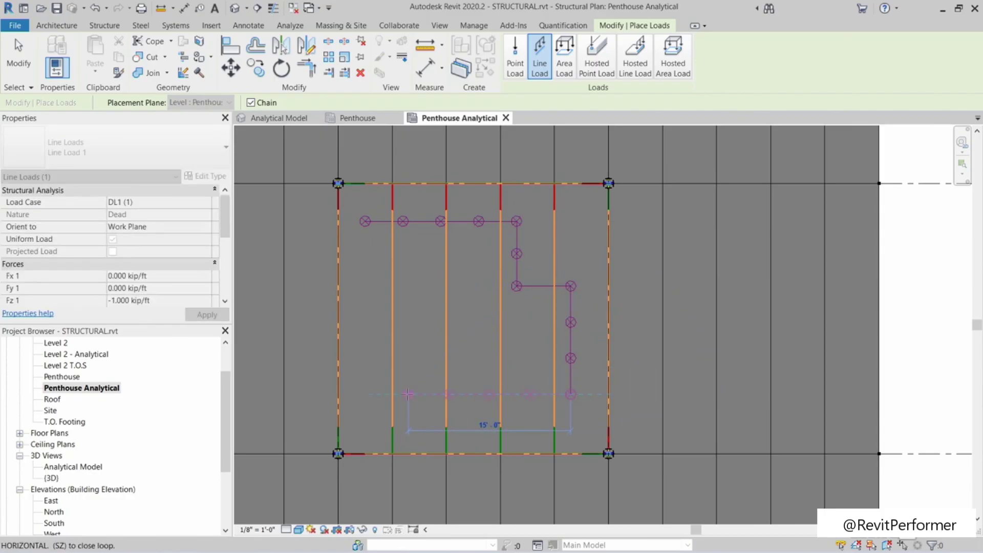
left_click(365, 393)
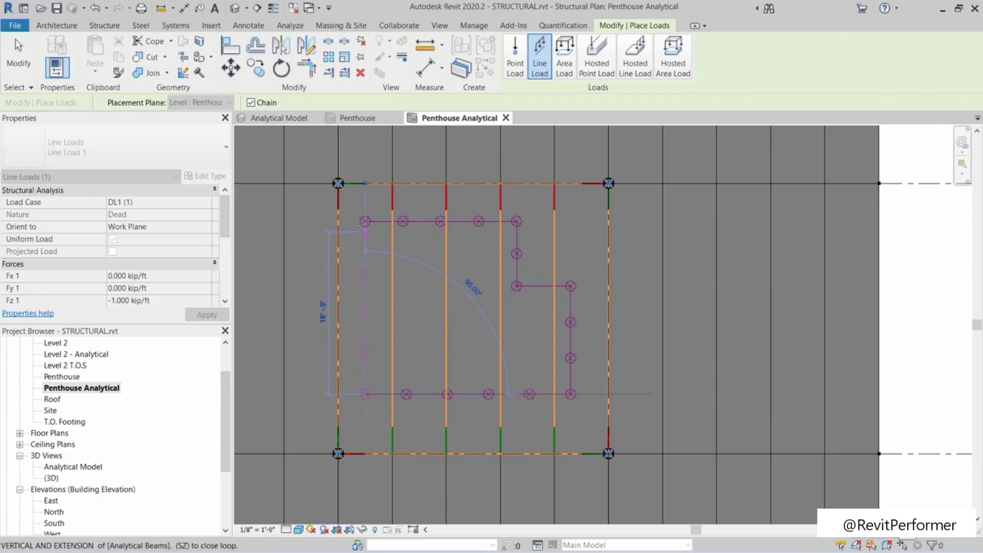
left_click(364, 221)
key("Escape")
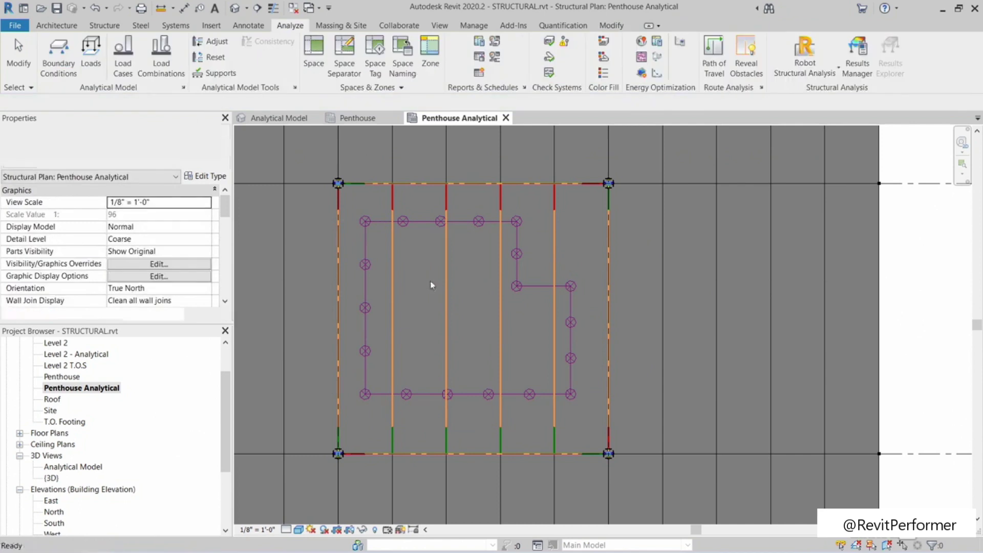
Step: Select all six line loads of the outline and change their load case to AHU (9)
left_click(417, 222)
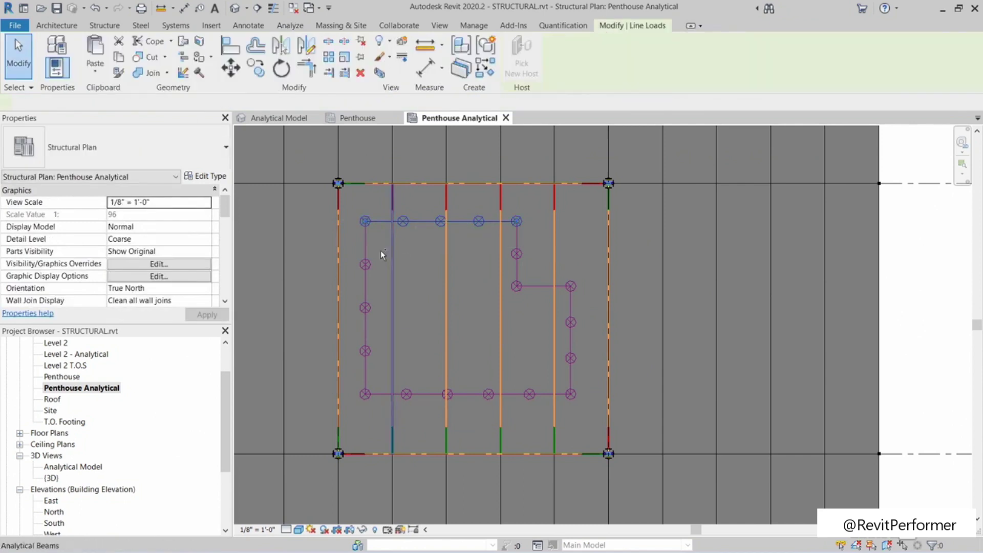
left_click(364, 245)
left_click(422, 395, "ctrl")
left_click(571, 348, "ctrl")
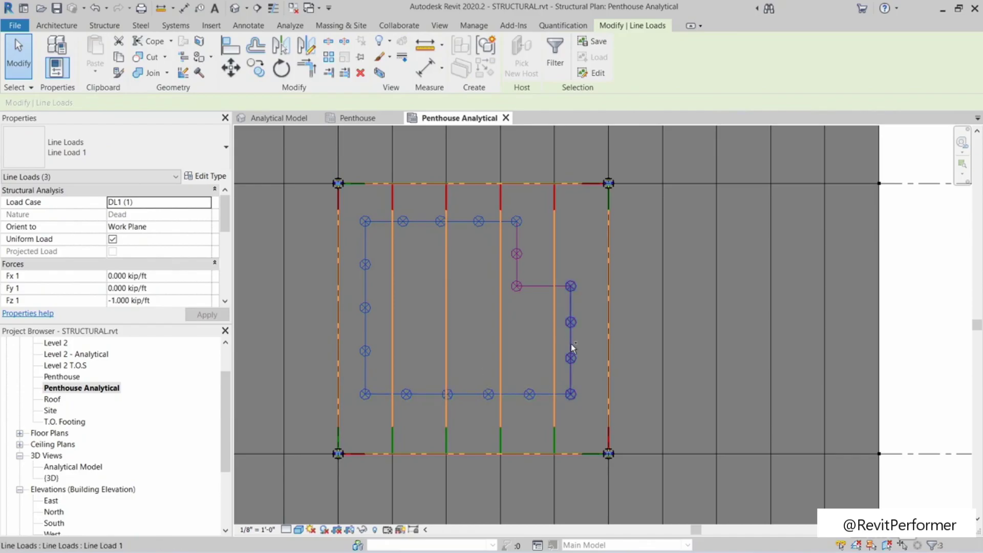
left_click(534, 286, "ctrl")
left_click(520, 240, "ctrl")
left_click(520, 238, "ctrl")
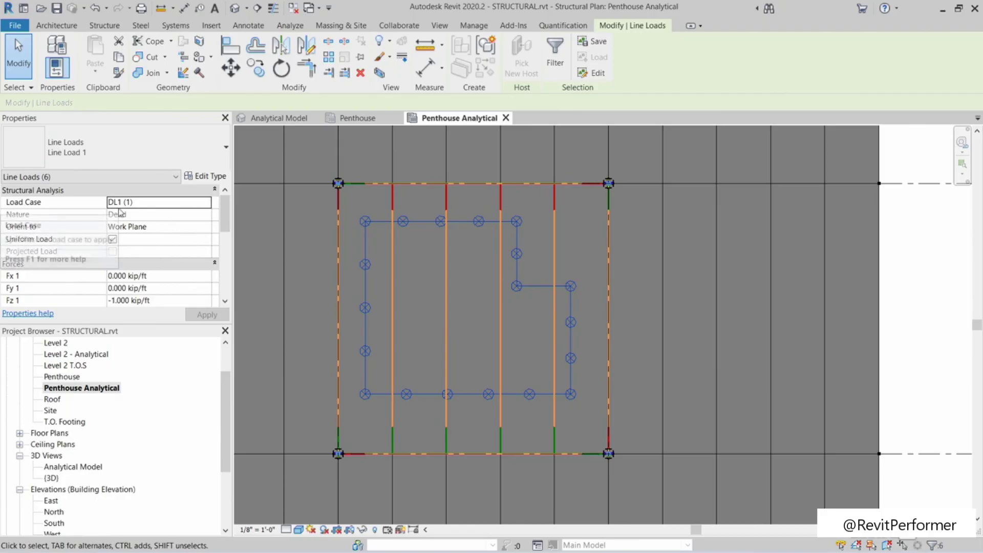
left_click(168, 202)
left_click(205, 203)
scroll(154, 241, "down", 1)
left_click(130, 266)
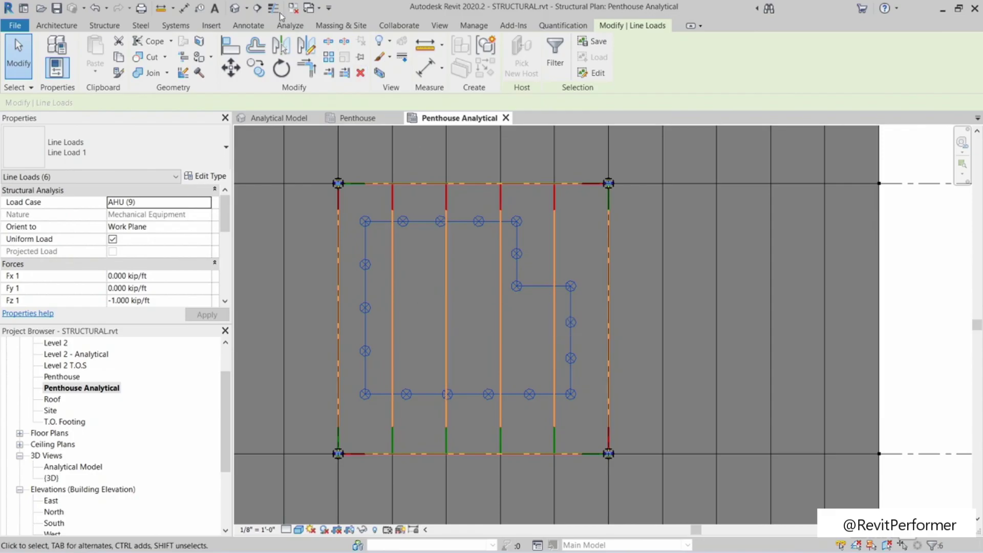
Step: Open the default 3D view and examine the line loads on the penthouse frame from several angles
left_click(235, 9)
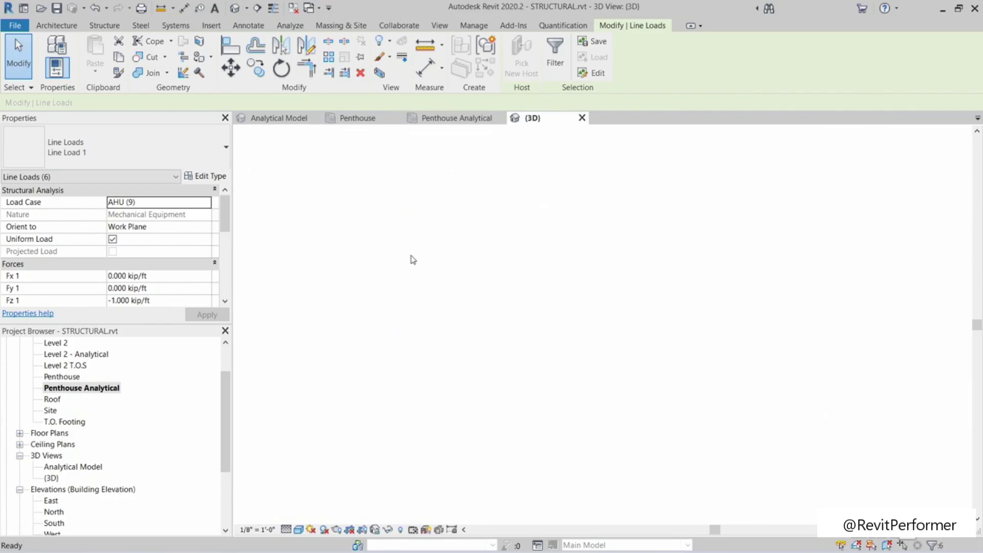
key("Escape")
scroll(648, 273, "up", 8)
middle_click_drag(647, 273, 485, 249, "shift")
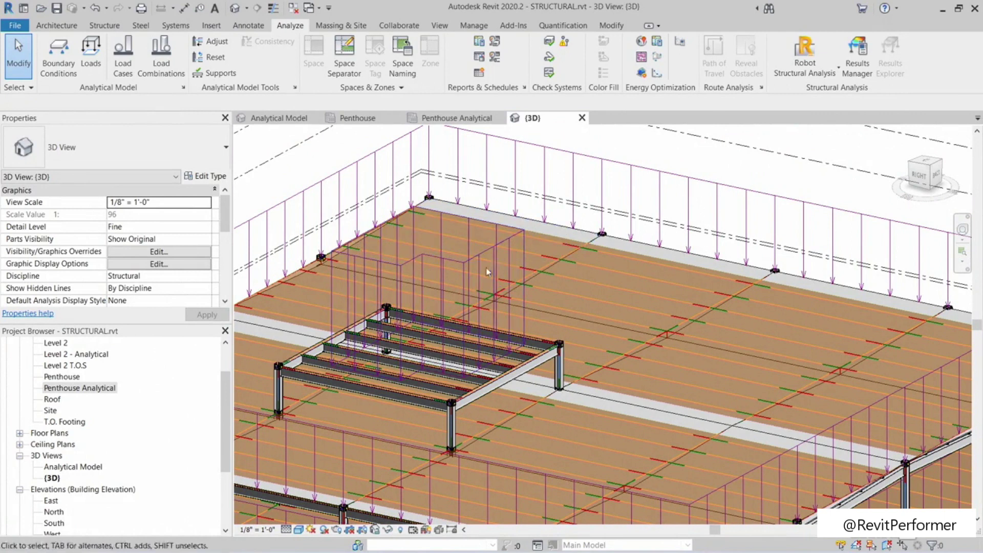
middle_click_drag(376, 328, 524, 409, "shift")
scroll(523, 409, "up", 6)
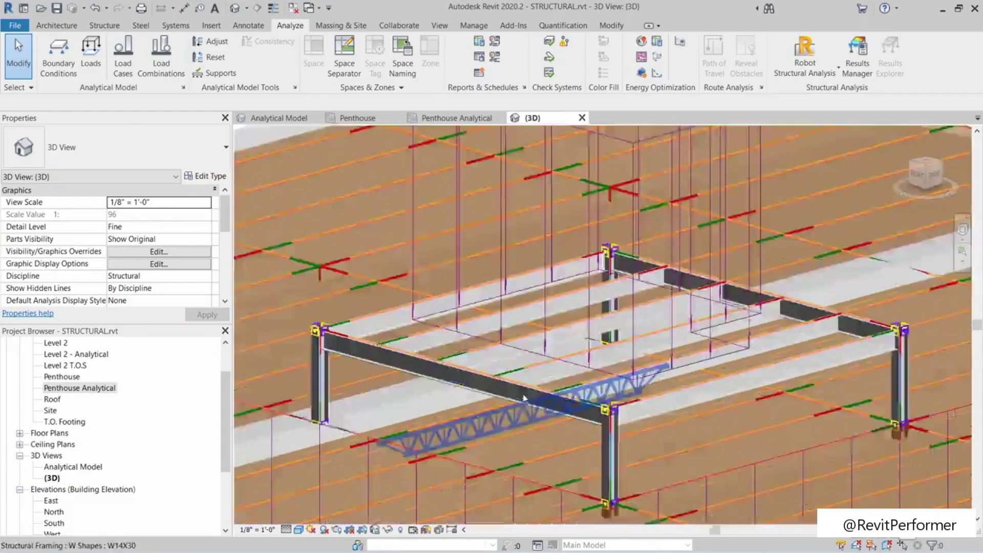
scroll(578, 286, "down", 8)
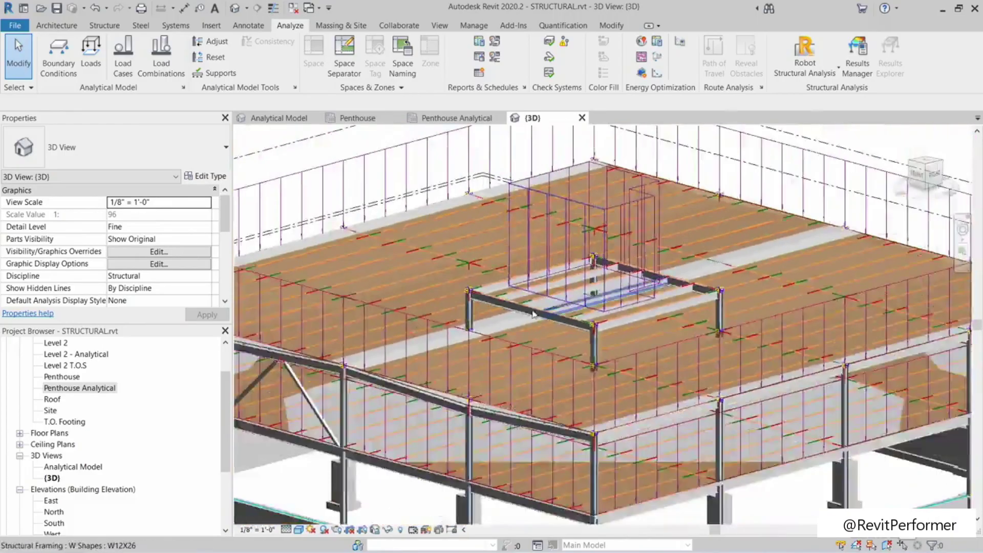
middle_click_drag(577, 285, 563, 317, "shift")
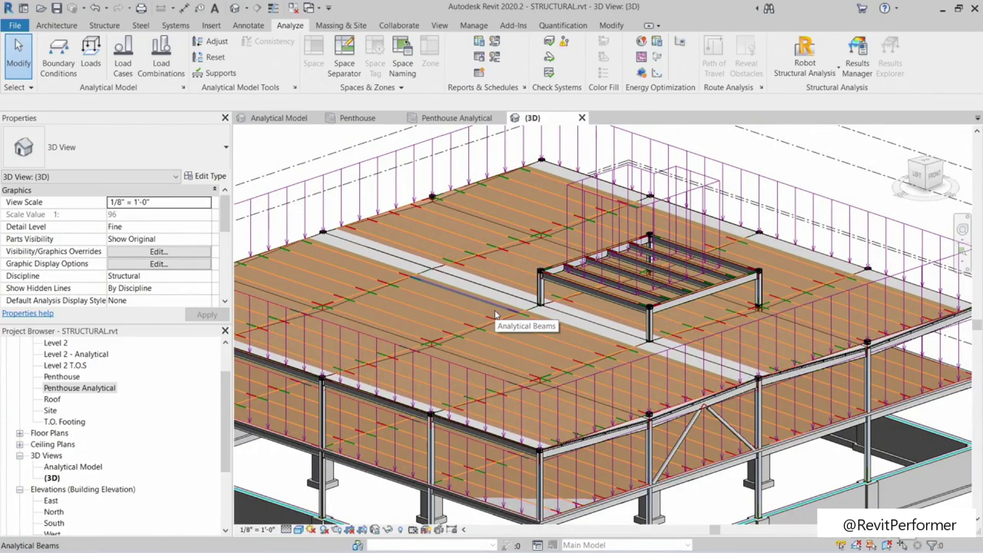
scroll(496, 314, "down", 3)
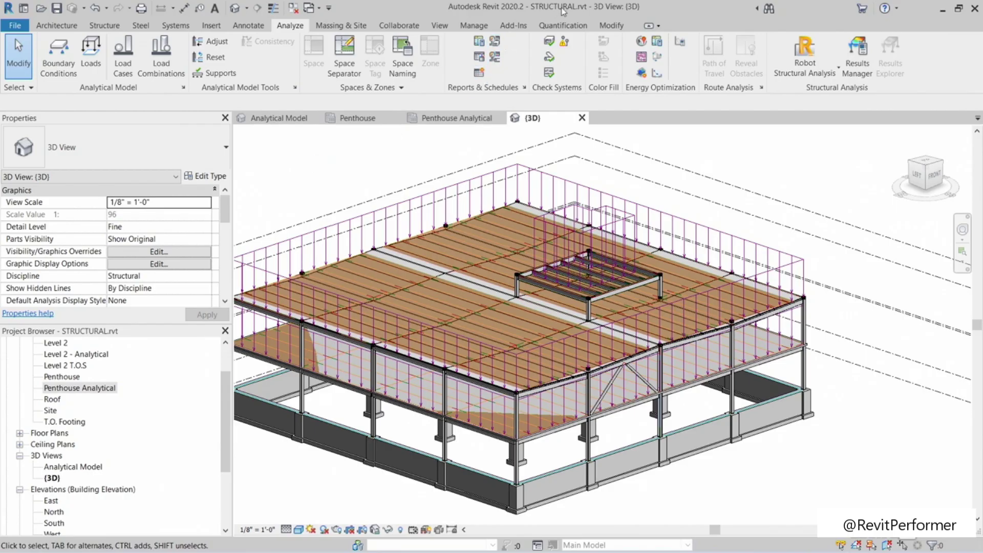
middle_click_drag(354, 161, 373, 178, "shift")
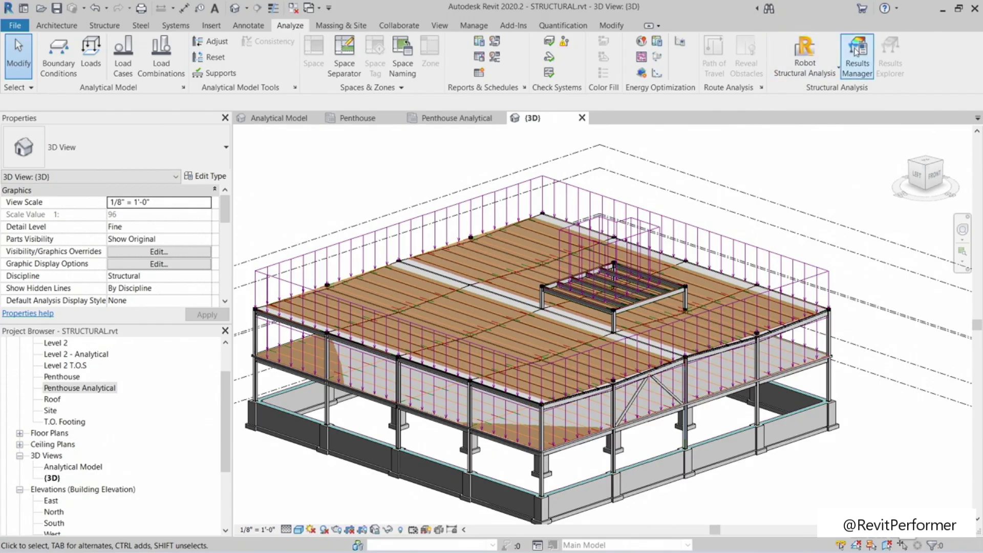
Step: Open the Robot Structural Analysis Link and keep DL1 as the self-weight case in its send options
left_click(811, 75)
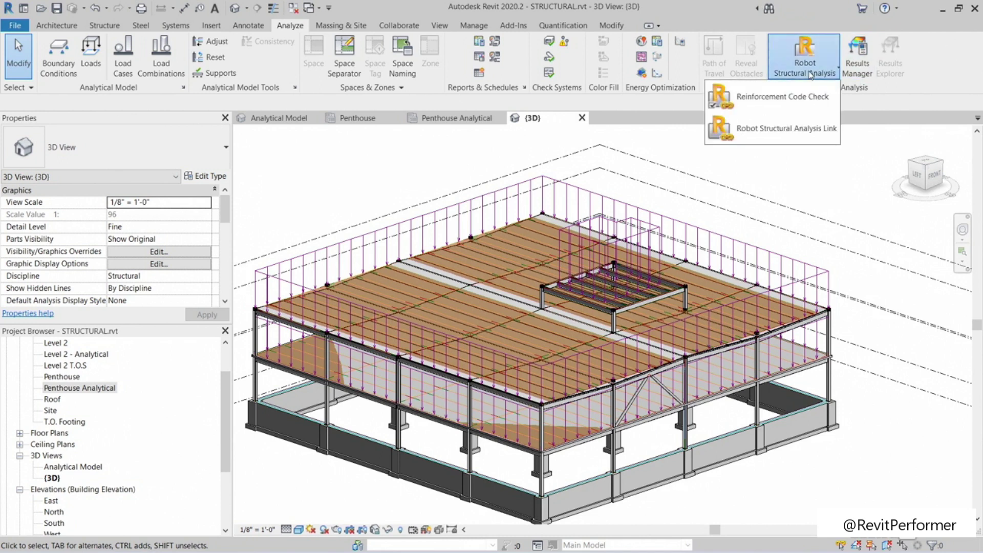
left_click(768, 131)
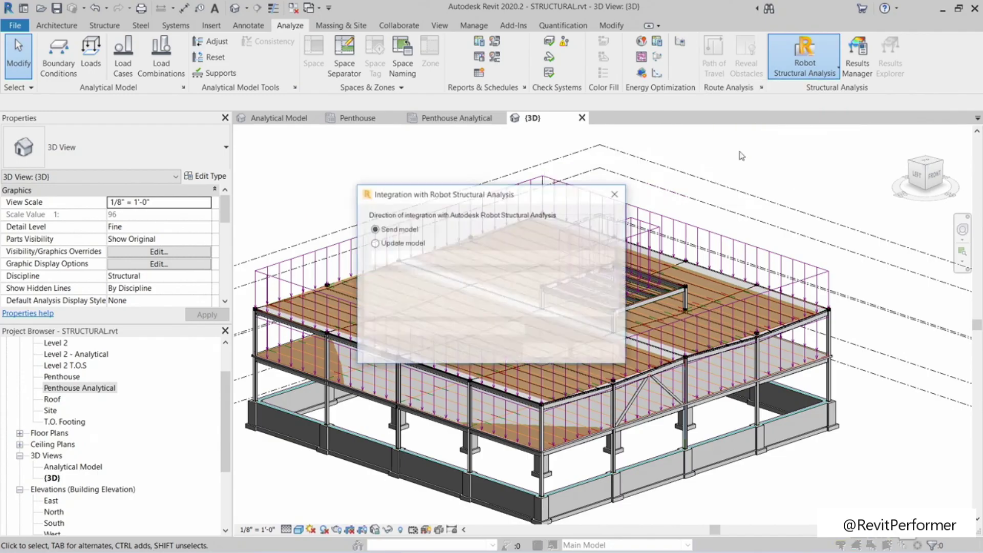
left_click_drag(481, 197, 402, 83)
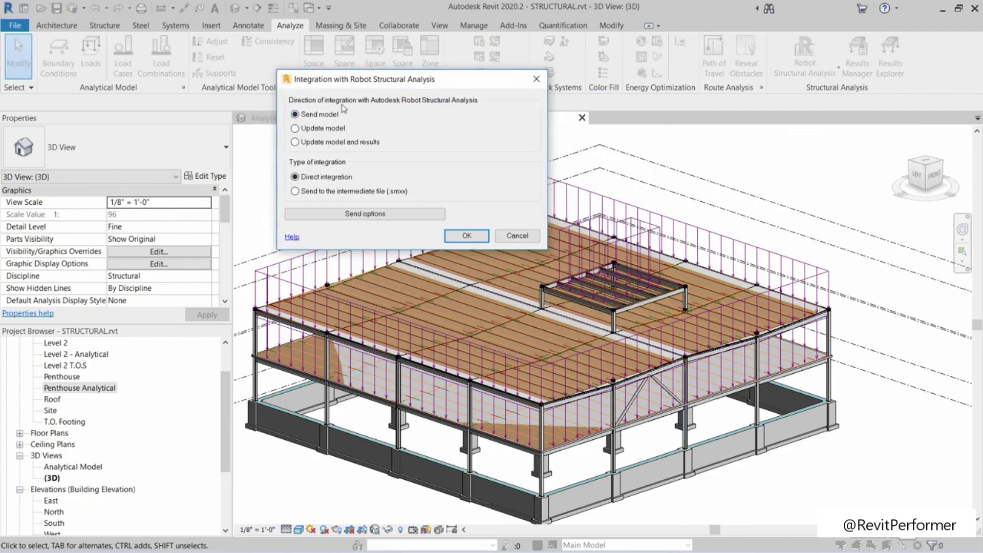
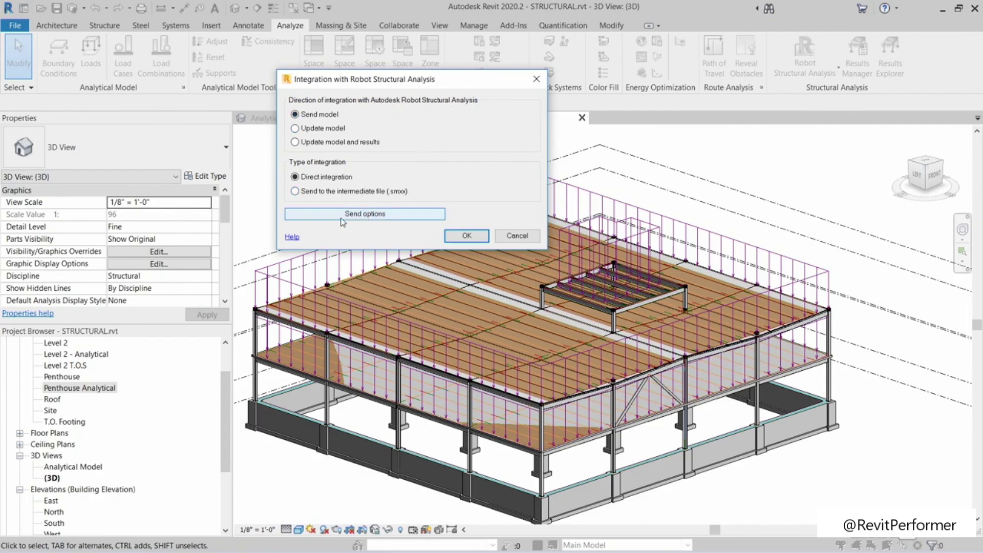
left_click(367, 215)
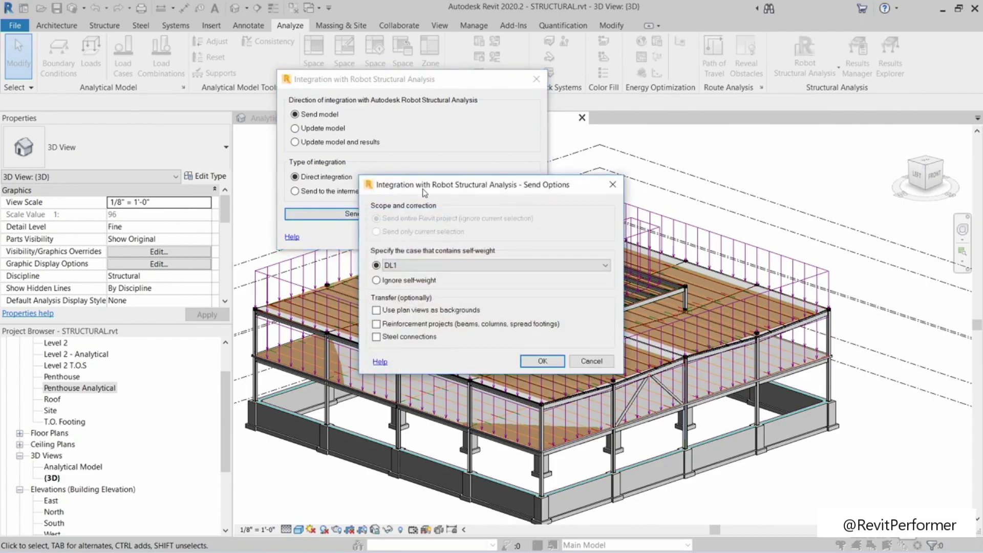
left_click_drag(392, 179, 284, 51)
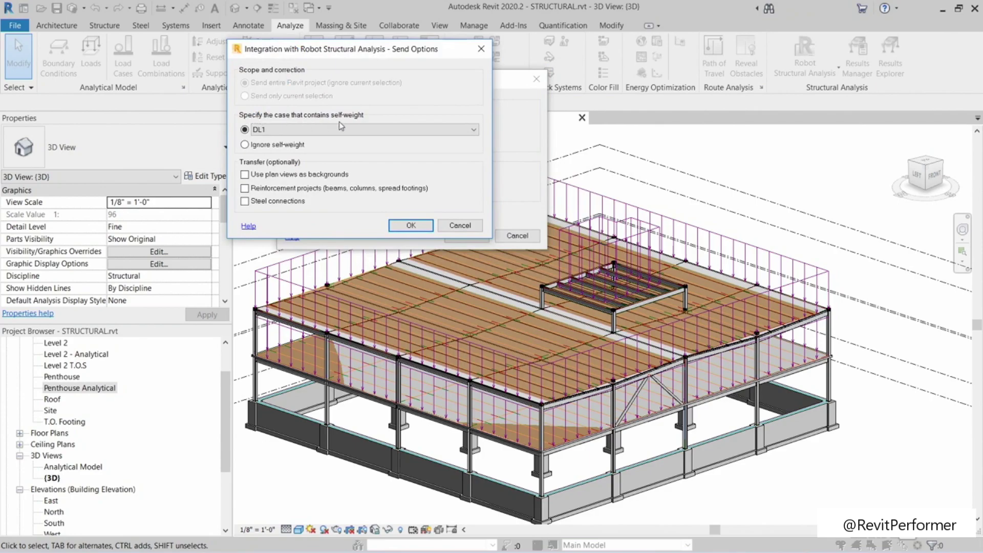
left_click(354, 132)
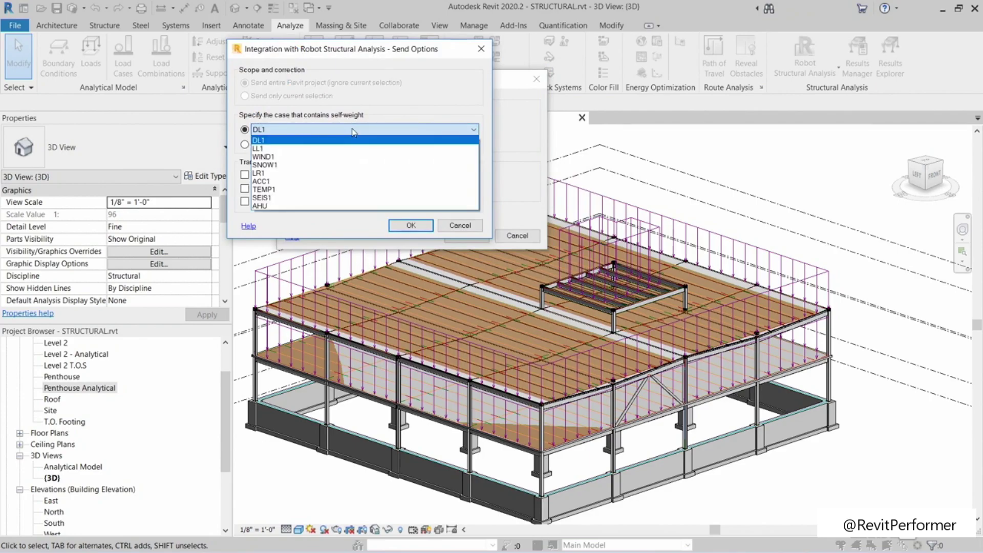
left_click(263, 131)
left_click(285, 130)
left_click(264, 134)
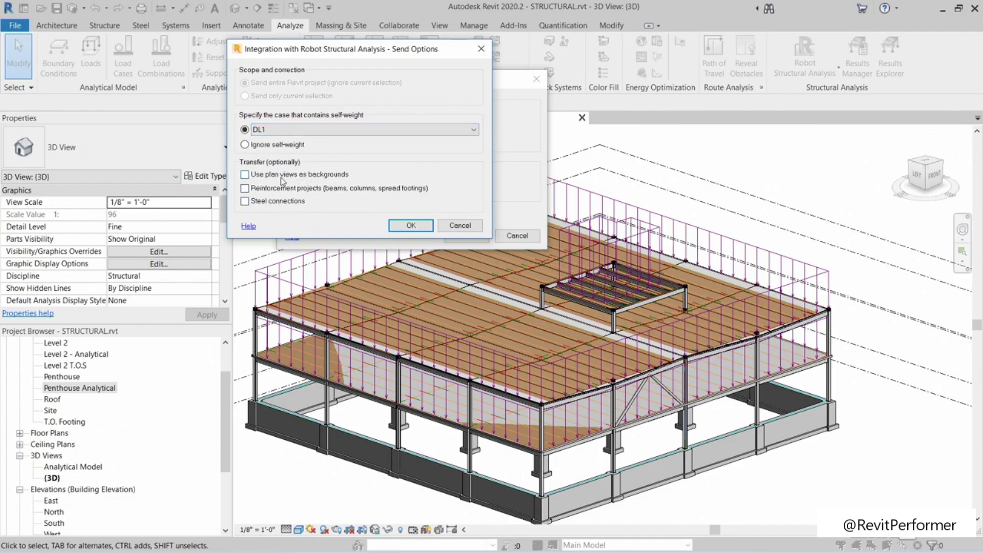
left_click(412, 226)
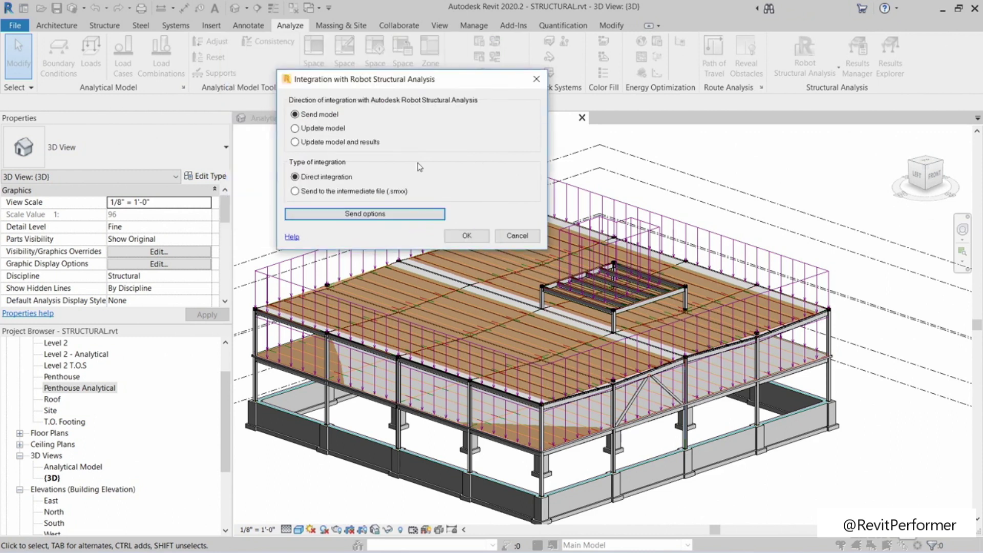
Step: Send the model to Robot Structural Analysis with direct integration and open the events report
left_click(467, 235)
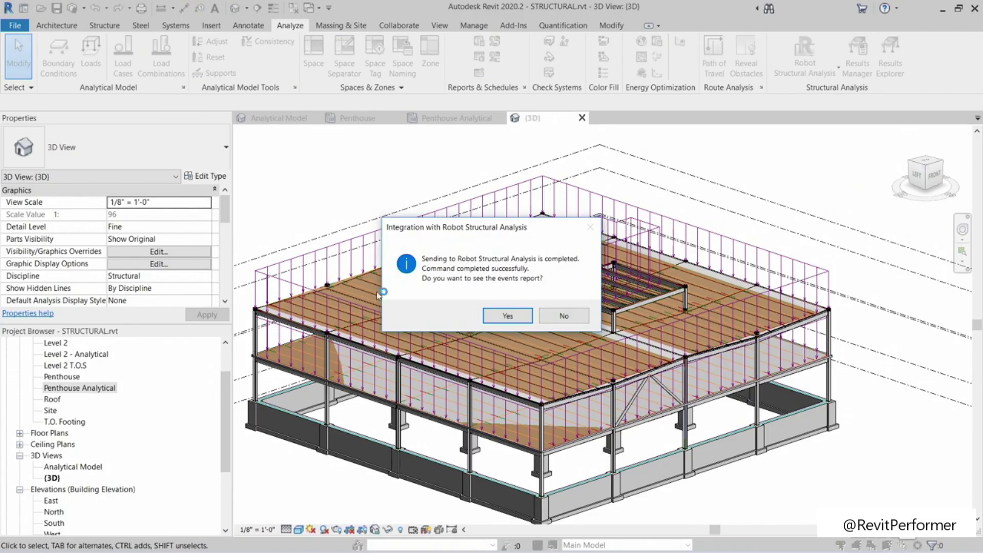
left_click(507, 315)
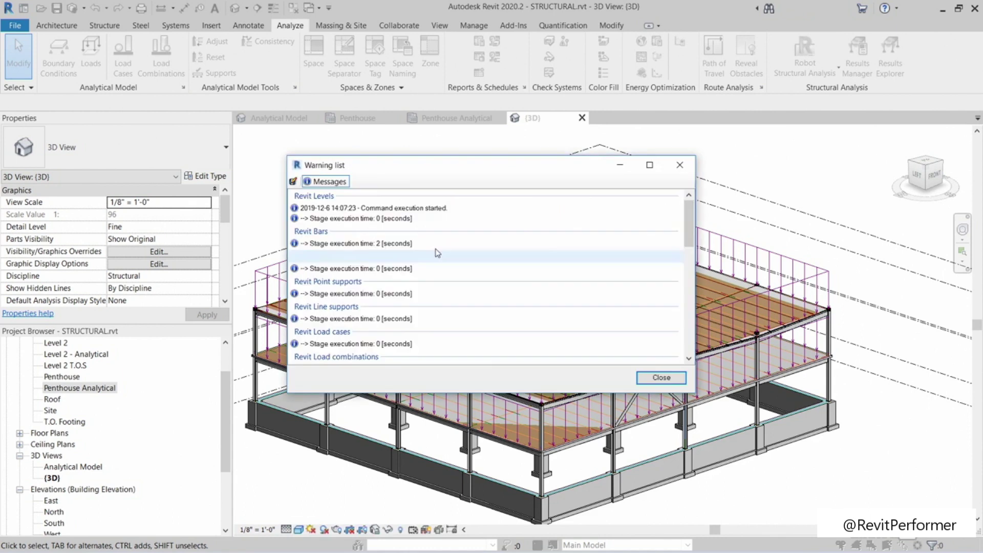
Step: Read the transfer messages through to the completion entry and close the warning list
scroll(377, 254, "down", 3)
scroll(378, 254, "down", 12)
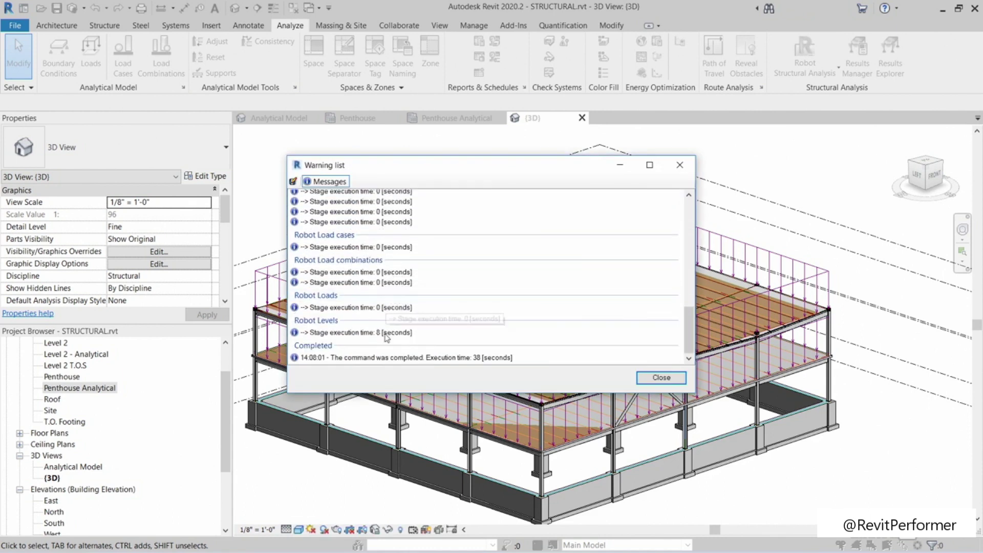
scroll(437, 338, "up", 10)
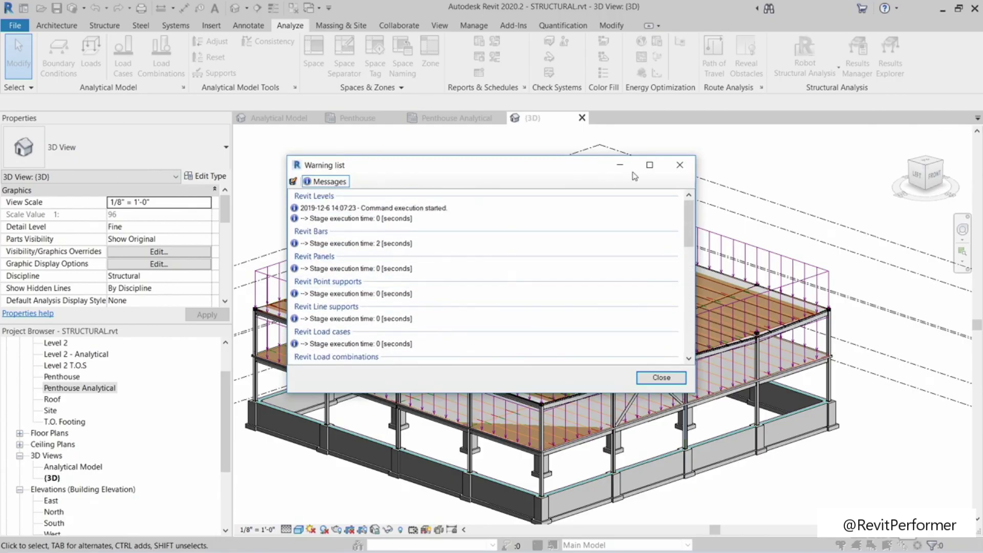
left_click(680, 165)
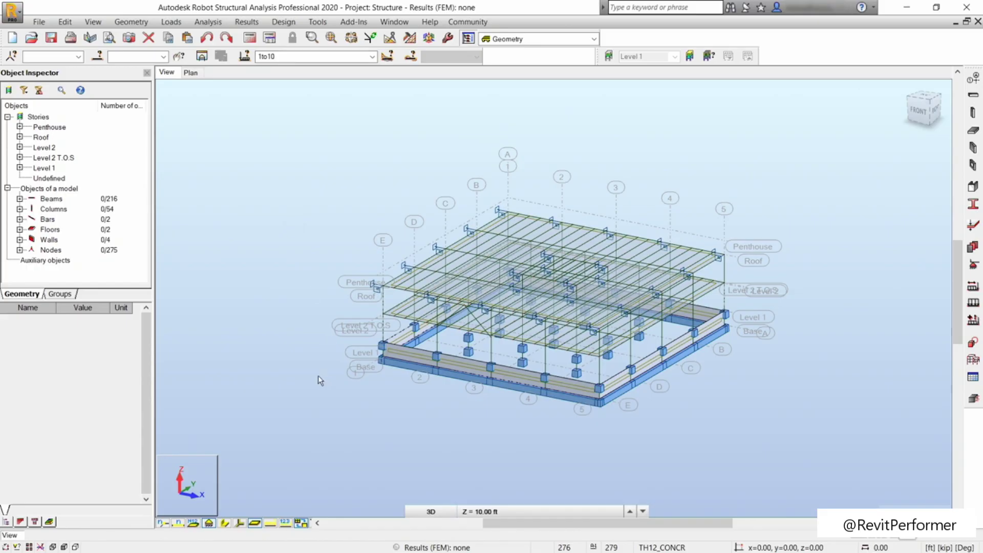
Step: Switch to Robot Structural Analysis and examine the transferred frame, supports and foundations from several angles
mouse_move(308, 374)
middle_mouse_down("shift")
mouse_move(315, 390)
mouse_move(336, 371)
mouse_move(305, 338)
mouse_move(290, 374)
middle_mouse_up("shift")
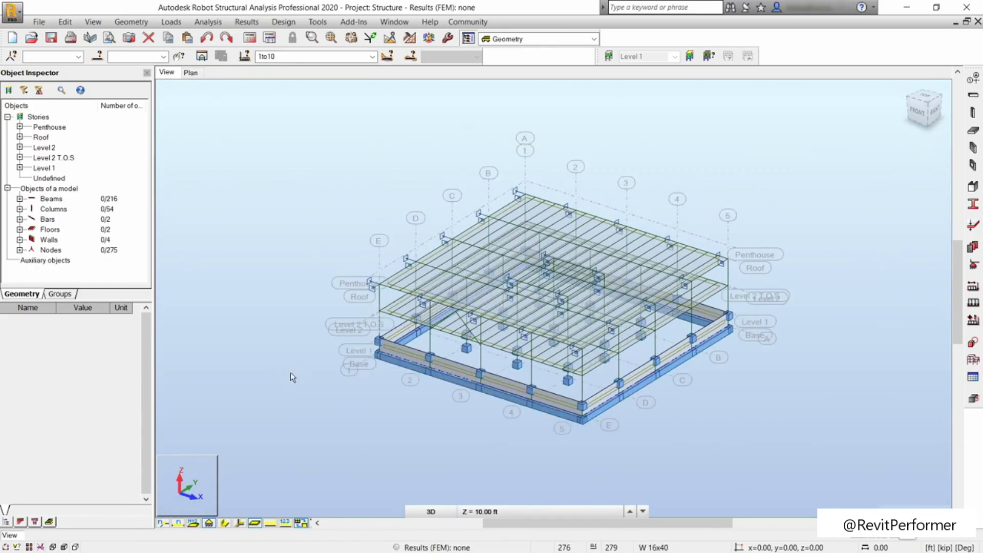
mouse_move(465, 357)
middle_mouse_down("shift")
mouse_move(538, 285)
mouse_move(544, 269)
mouse_move(527, 264)
middle_mouse_up("shift")
scroll(544, 258, "down", 5)
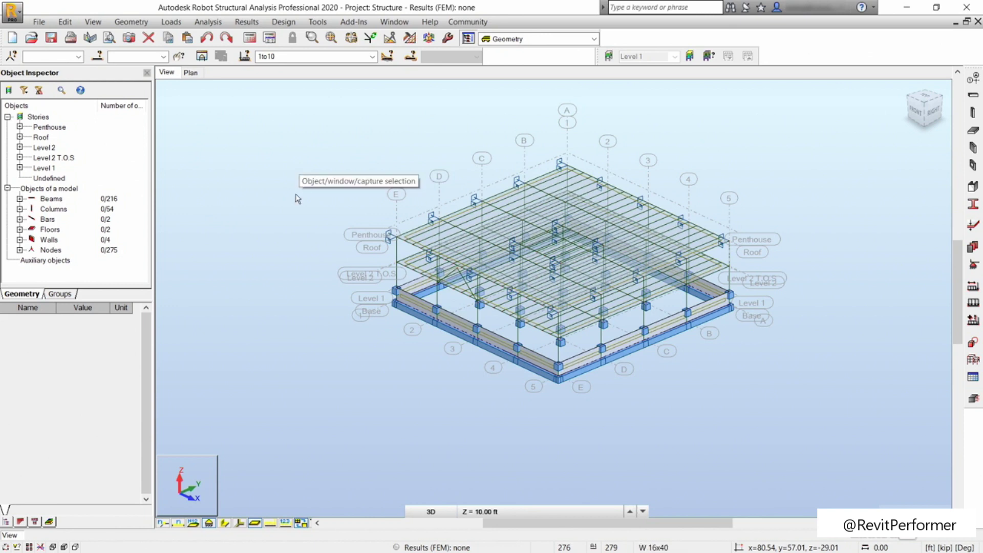
middle_click_drag(388, 114, 349, 135)
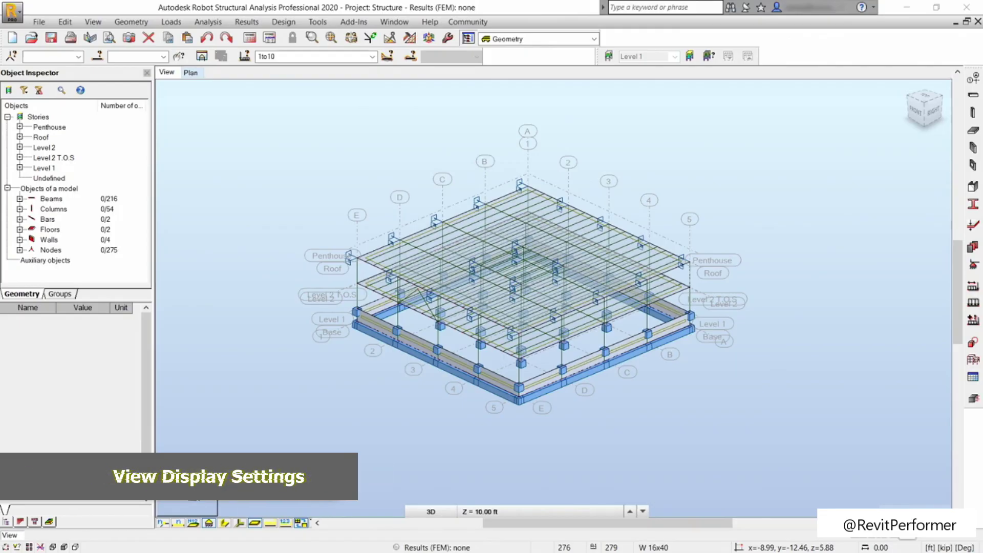
middle_click_drag(351, 169, 333, 169)
scroll(518, 372, "up", 5)
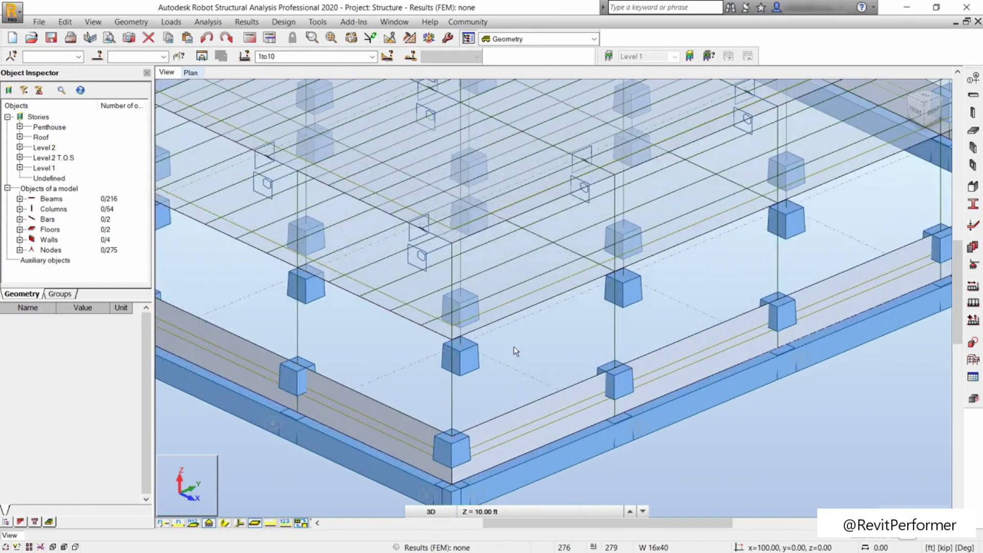
scroll(514, 346, "down", 3)
scroll(514, 346, "up", 2)
scroll(514, 346, "down", 4)
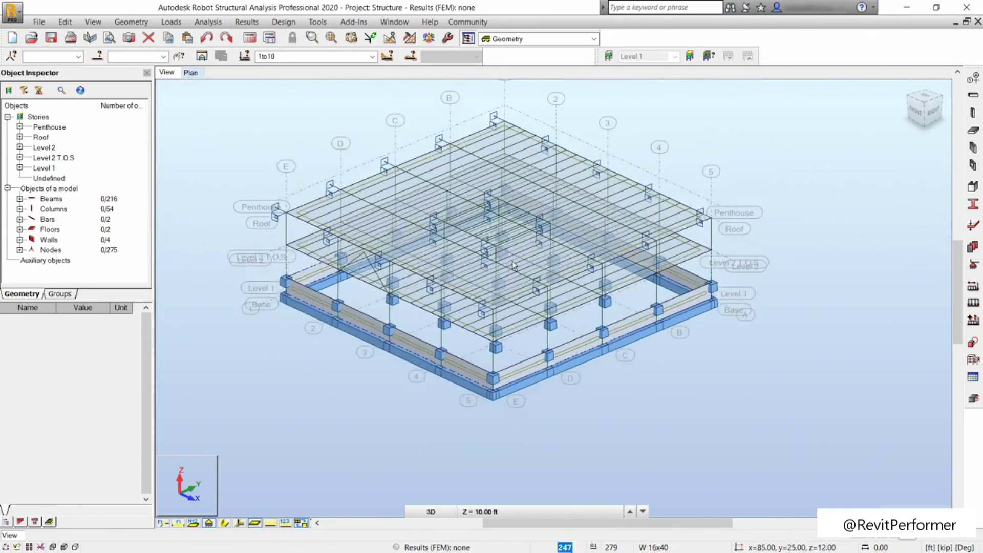
scroll(411, 197, "down", 2)
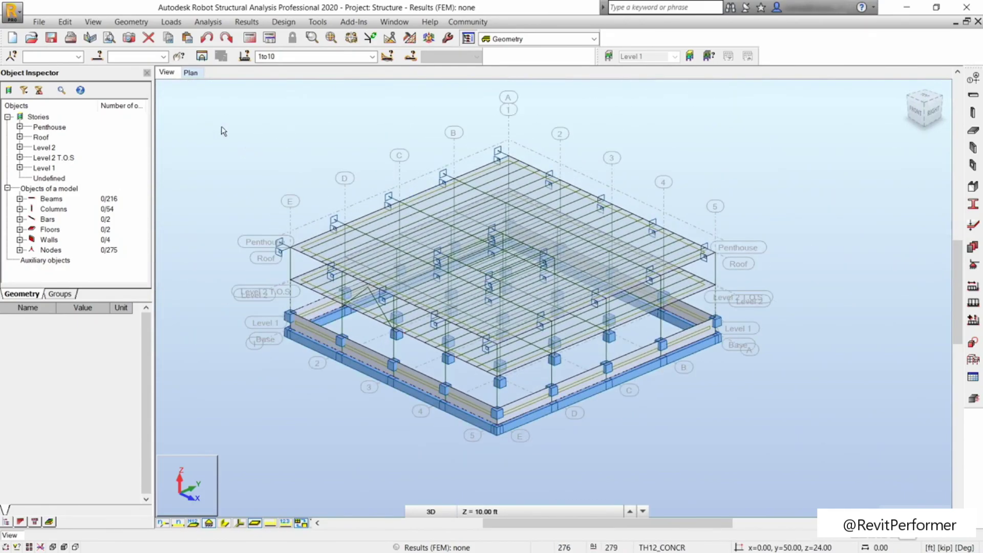
Step: Enable load symbols in the view's display settings and examine the loads on the frame
left_click(101, 24)
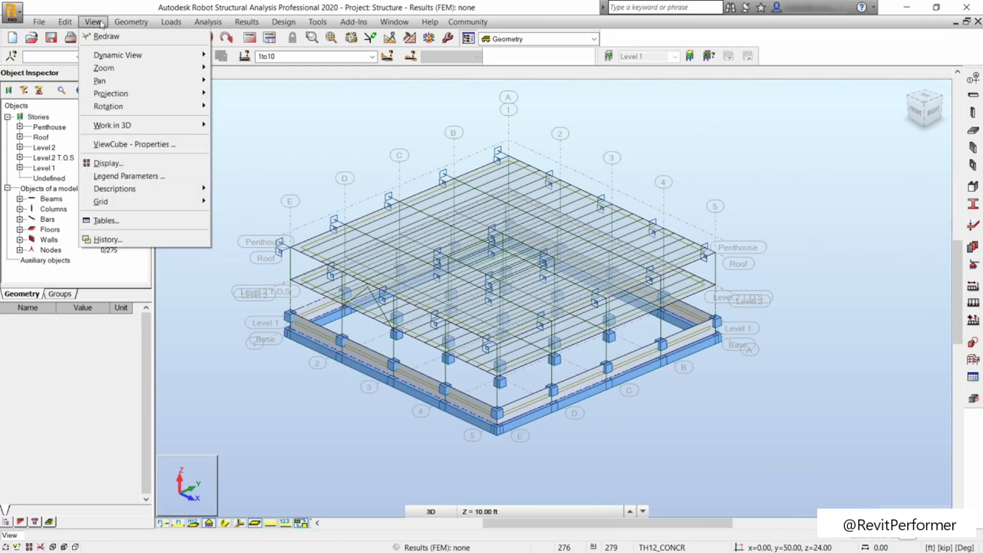
left_click(109, 163)
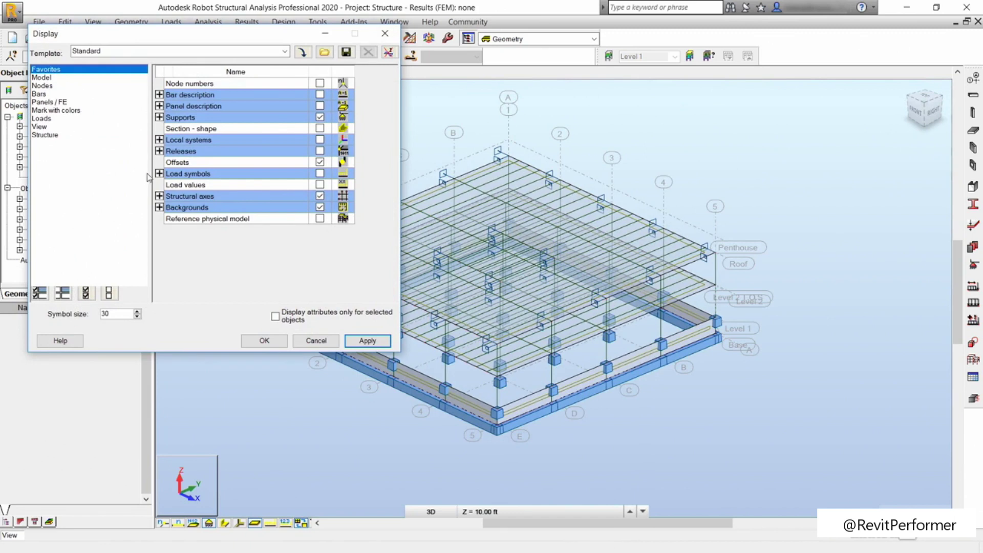
left_click(320, 175)
left_click(365, 341)
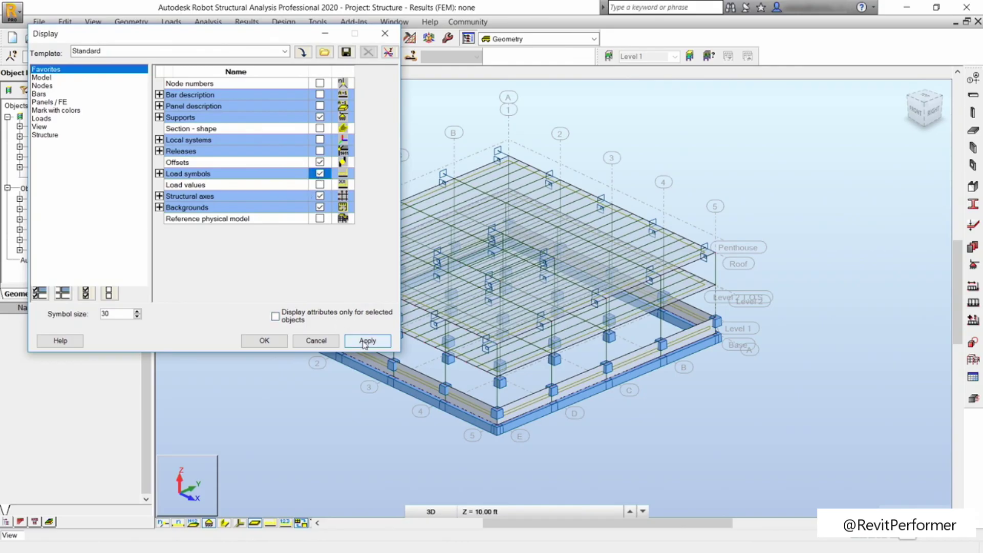
left_click(265, 341)
middle_click_drag(285, 416, 328, 396)
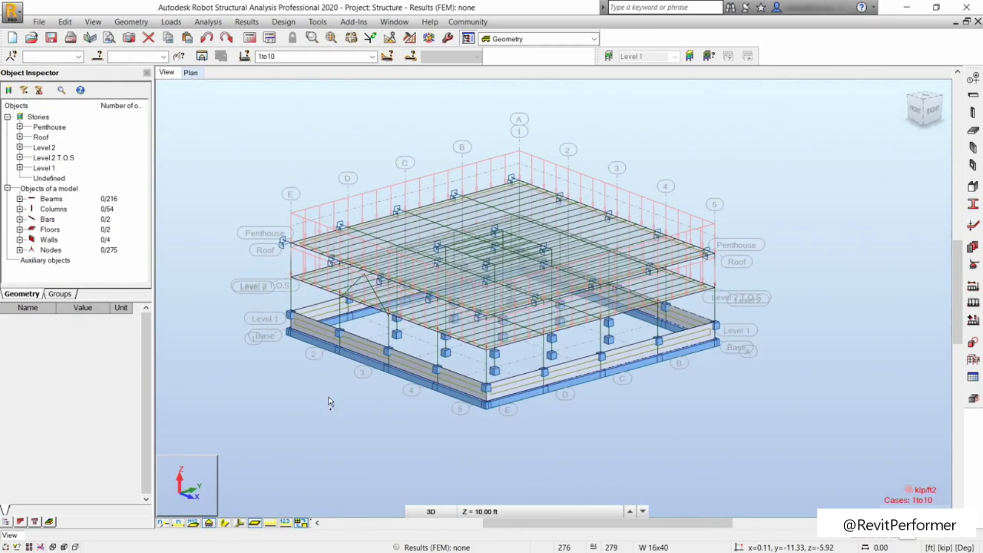
middle_click_drag(397, 407, 329, 394, "shift")
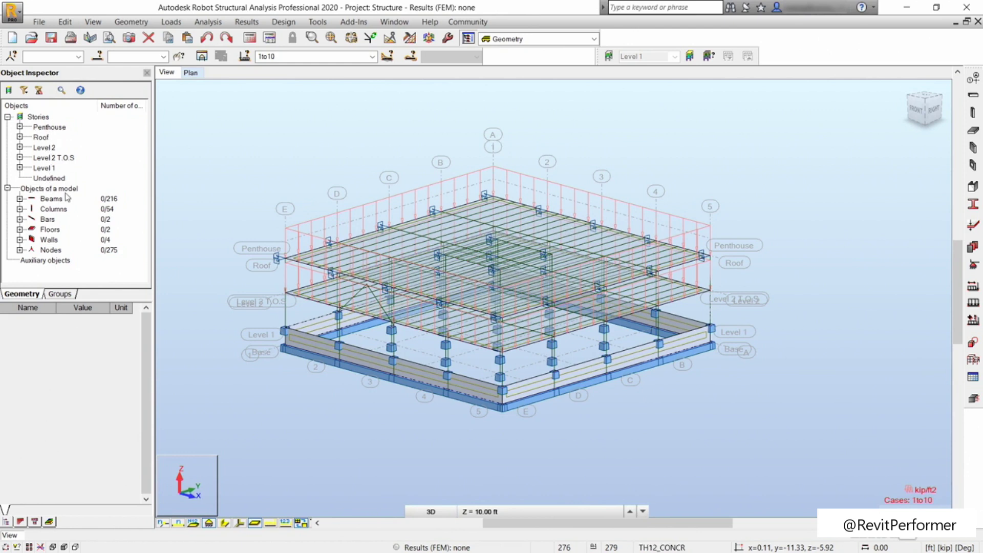
Step: List the model's beams in the Object Inspector, check the properties of beam 52, and clear the selection
left_click(20, 199)
left_click(54, 220)
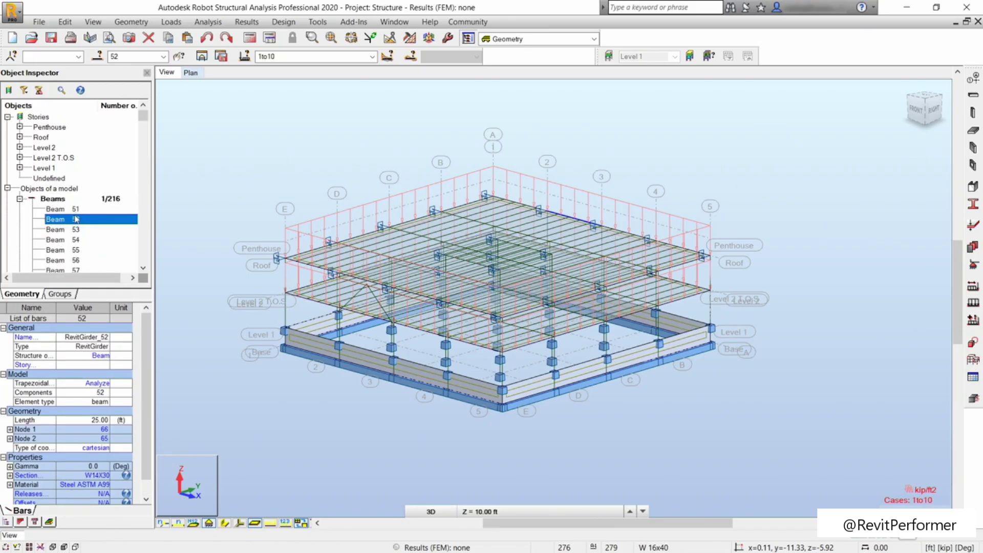
left_click(220, 151)
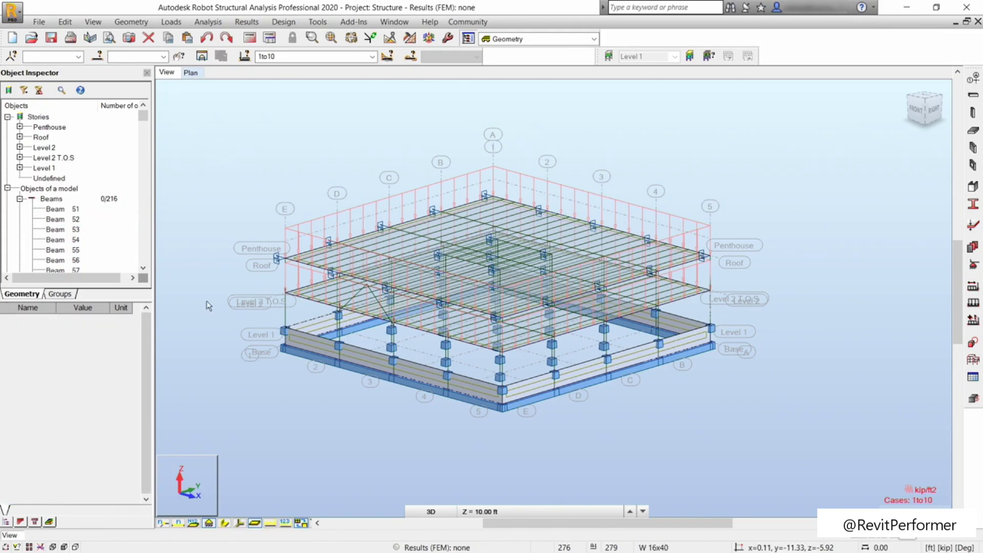
Step: Select the Level 2 floor panel at the braced corner, check its properties, and clear the selection
scroll(368, 341, "up", 5)
scroll(368, 338, "up", 5)
middle_click_drag(336, 301, 344, 351)
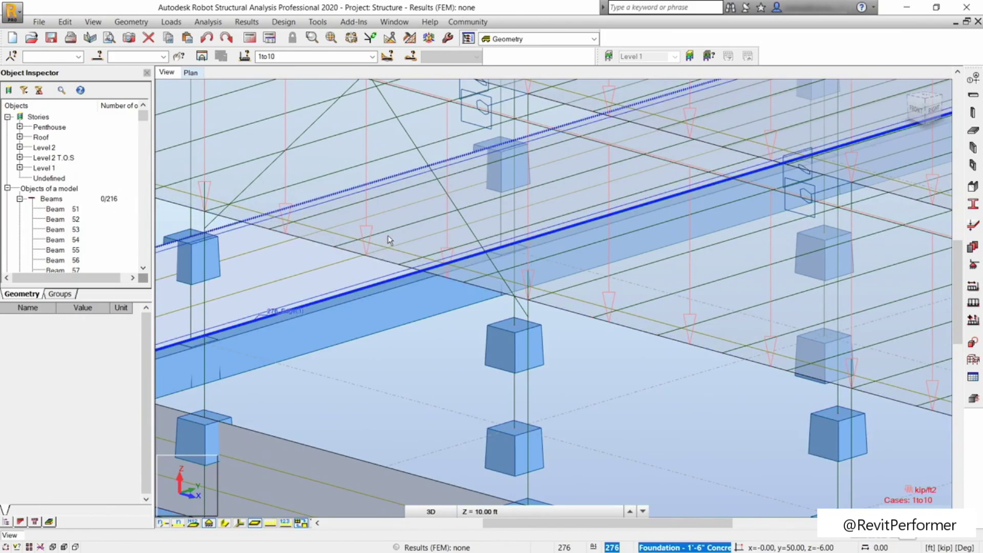
scroll(335, 221, "down", 5)
scroll(261, 257, "up", 5)
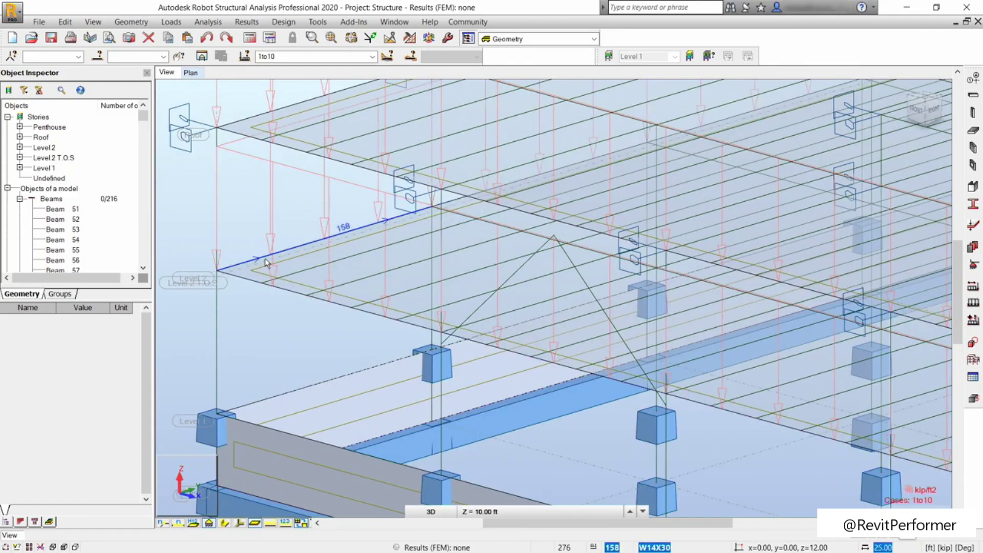
left_click(264, 262)
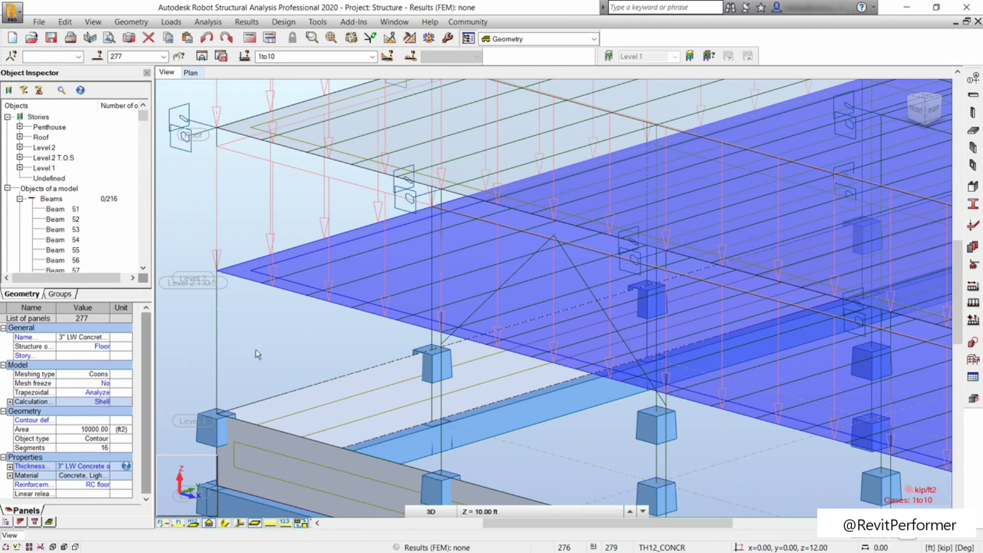
middle_click_drag(273, 350, 265, 317)
left_click(266, 315)
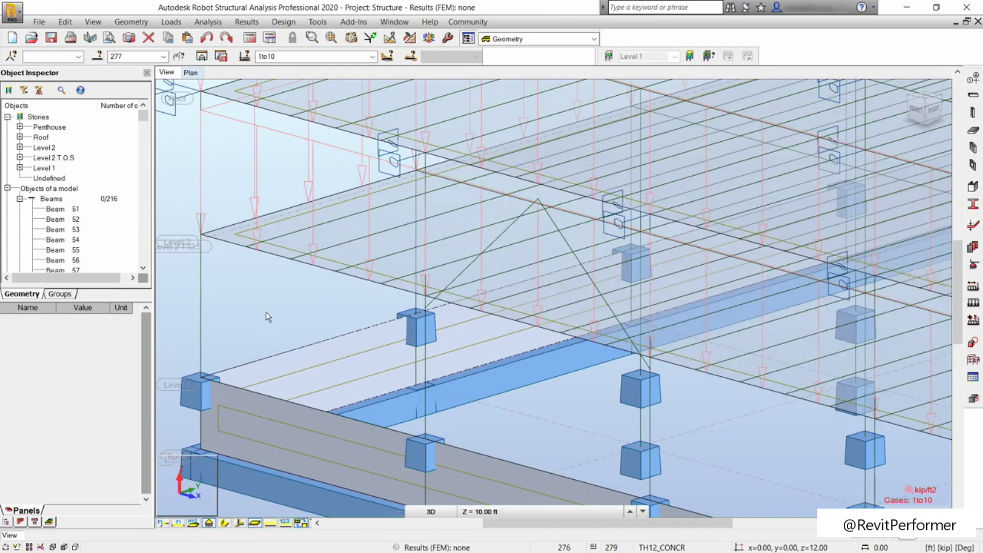
scroll(266, 310, "down", 5)
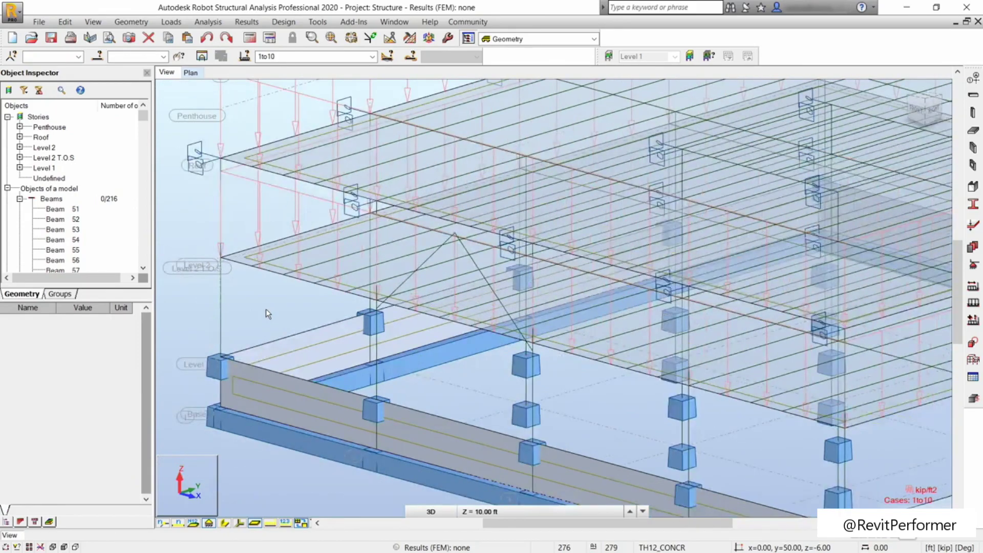
scroll(557, 336, "down", 2)
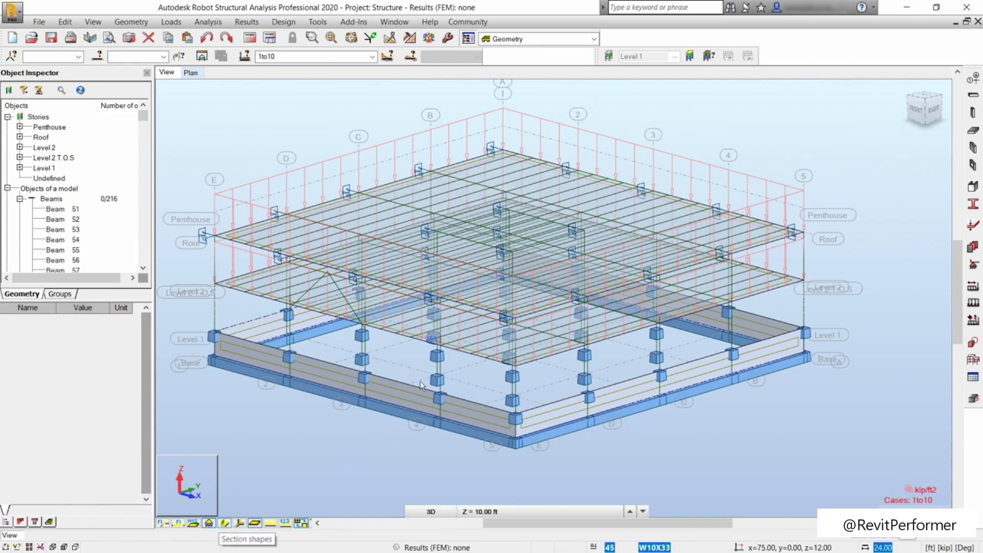
Step: Display the members with their section shapes and examine the framing from a slightly different angle
left_click(224, 525)
mouse_move(300, 451)
middle_mouse_down("shift")
mouse_move(314, 463)
mouse_move(335, 450)
mouse_move(296, 450)
middle_mouse_up("shift")
mouse_move(460, 462)
middle_mouse_down("shift")
mouse_move(447, 456)
mouse_move(461, 464)
middle_mouse_up("shift")
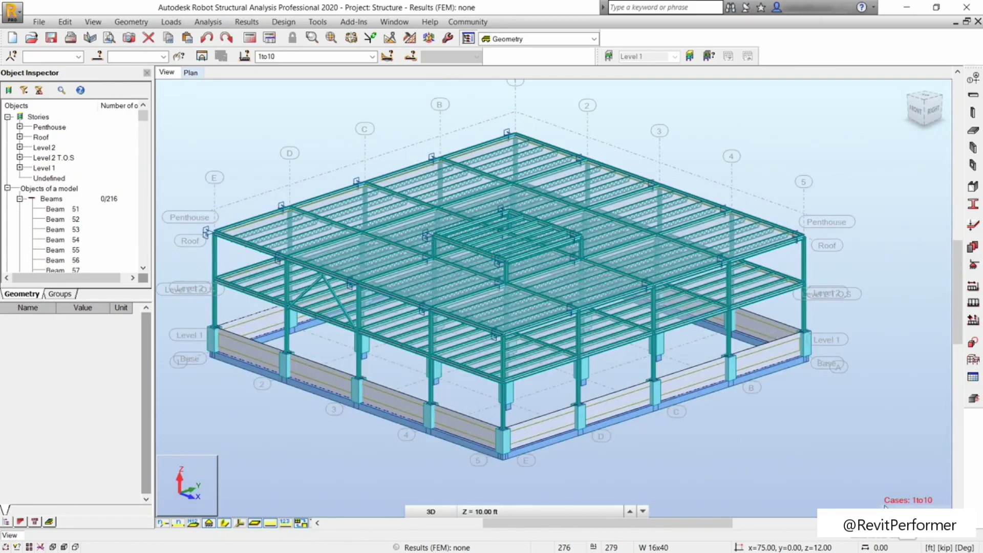
Step: Open the structure presentation with materials, shadow and ground, examine the rendered model, and close the presentation
mouse_move(912, 507)
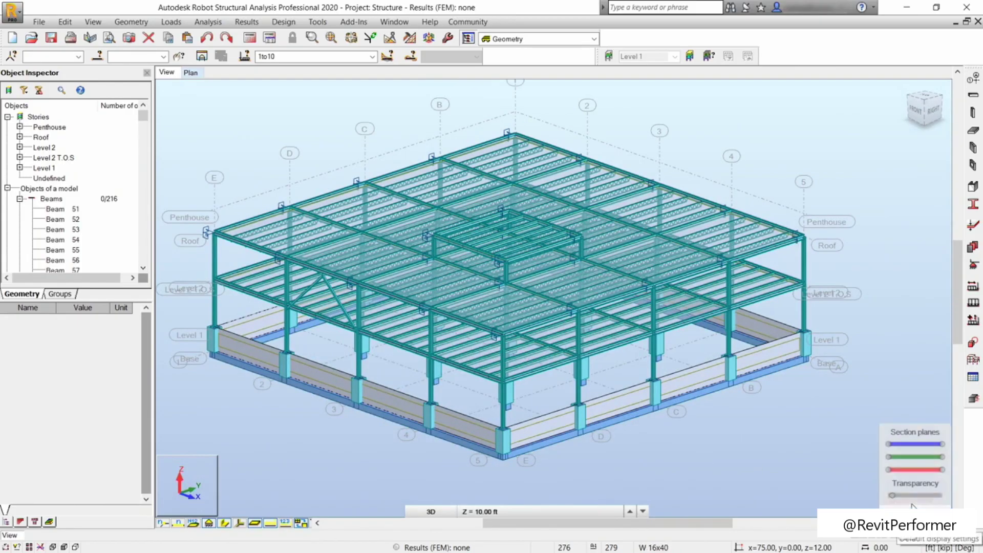
middle_click_drag(563, 359, 558, 359)
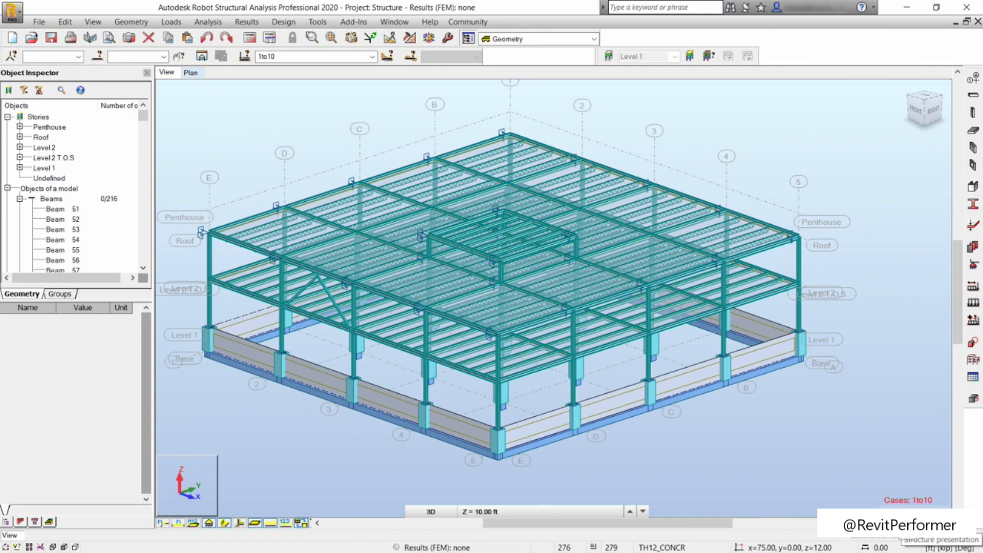
left_click(902, 533)
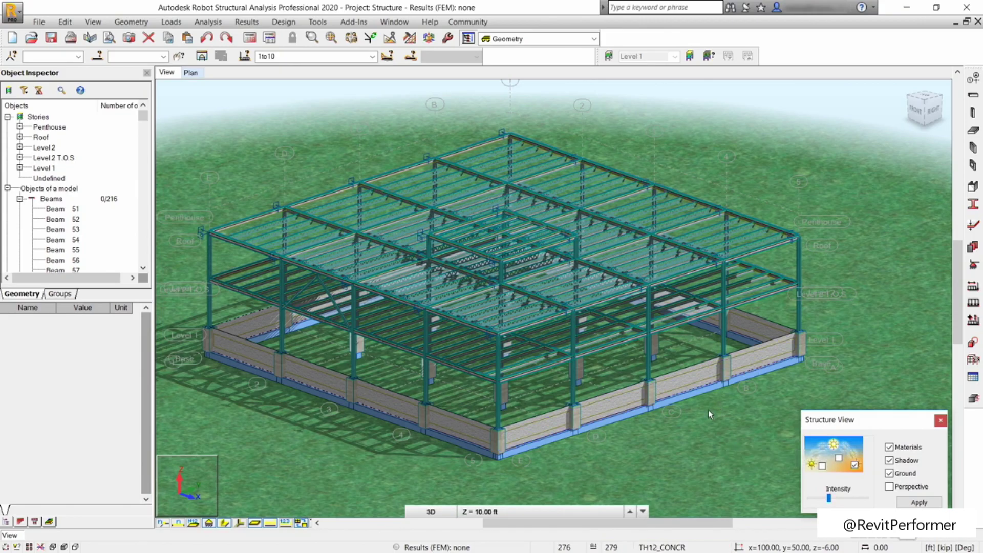
left_click(940, 421)
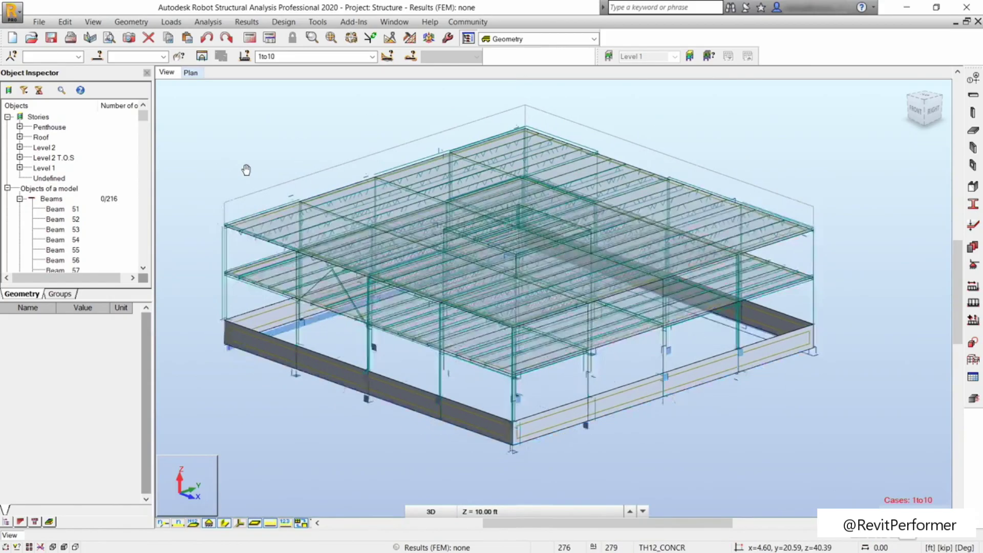
Step: Check the groups list, inspect the Penthouse story's properties, and expand its list of beams
left_click(61, 295)
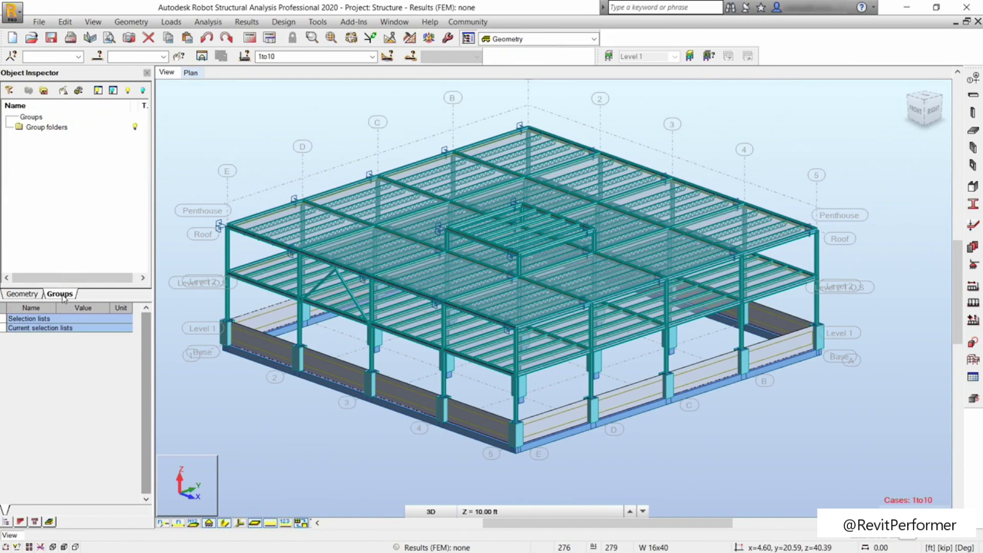
left_click(22, 295)
left_click(45, 128)
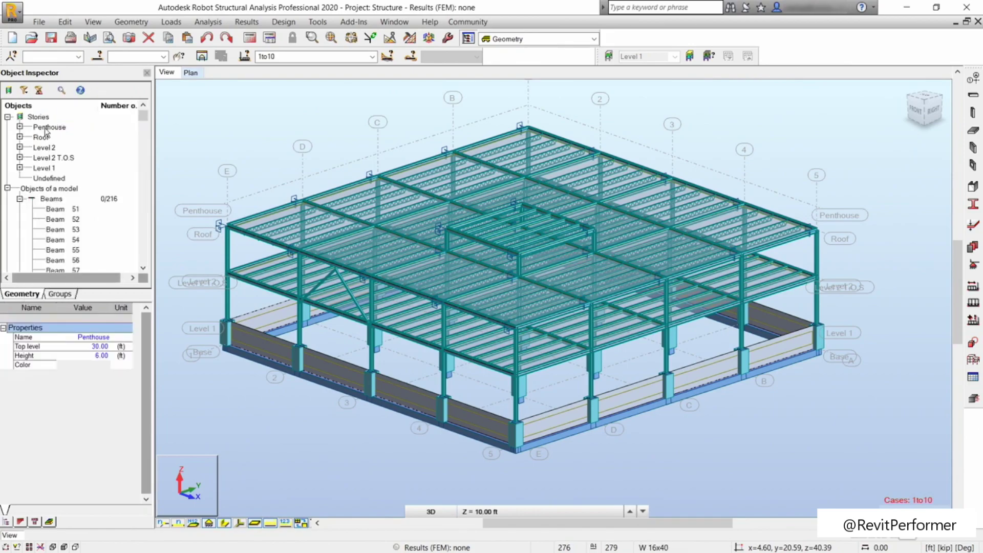
left_click(19, 126)
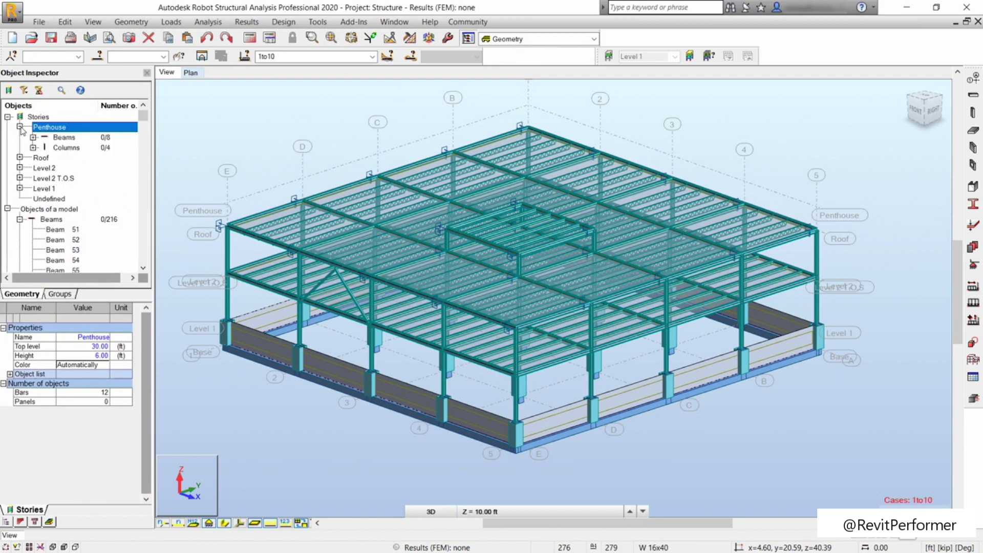
left_click(33, 138)
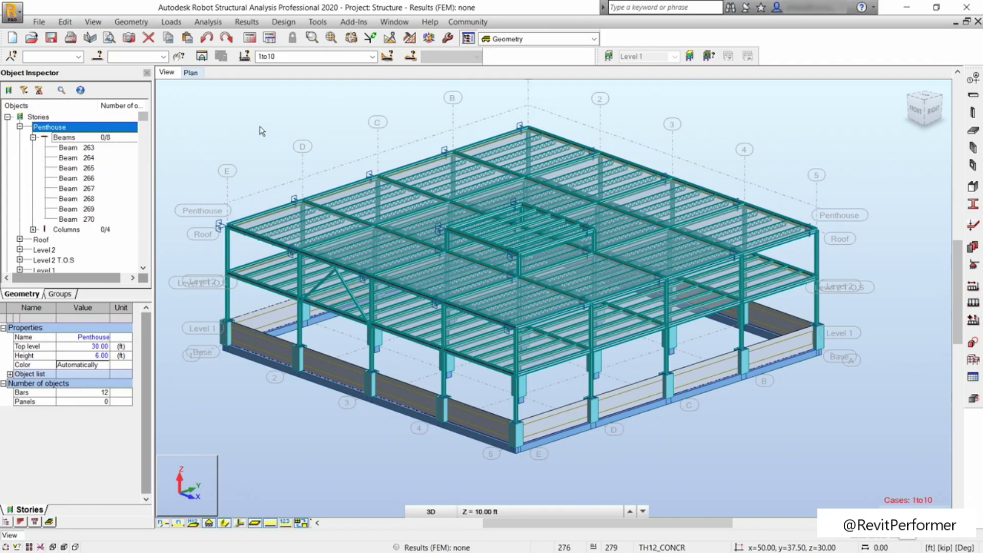
Step: Hide the members' section shapes so the framing near the braced corner appears as analytical lines
scroll(211, 310, "up", 2)
scroll(210, 310, "up", 4)
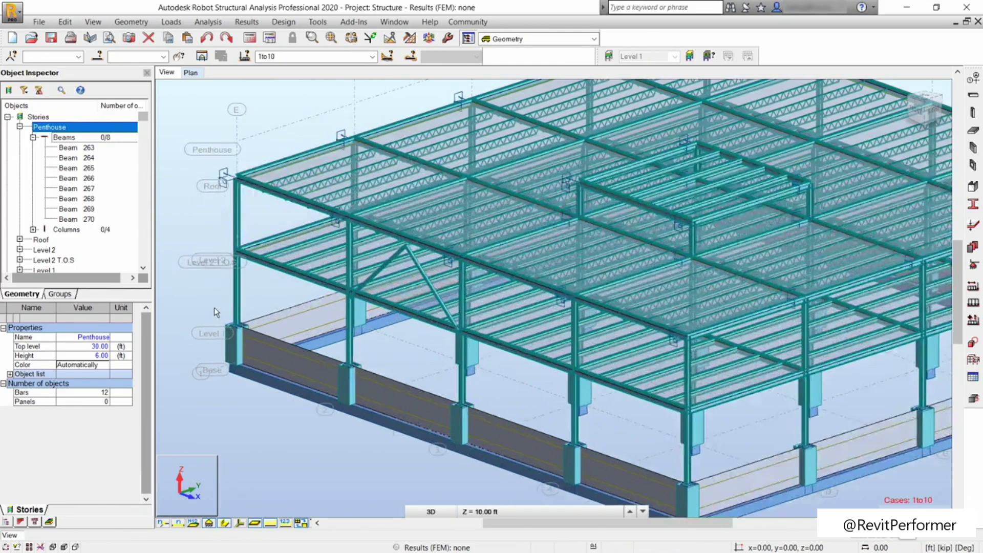
middle_click_drag(274, 293, 292, 302)
scroll(293, 303, "up", 3)
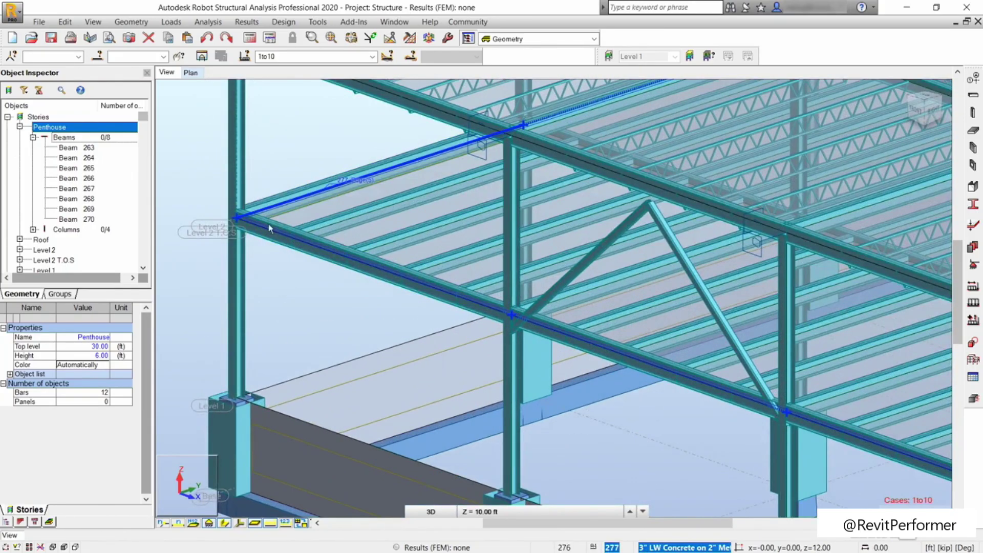
left_click(225, 523)
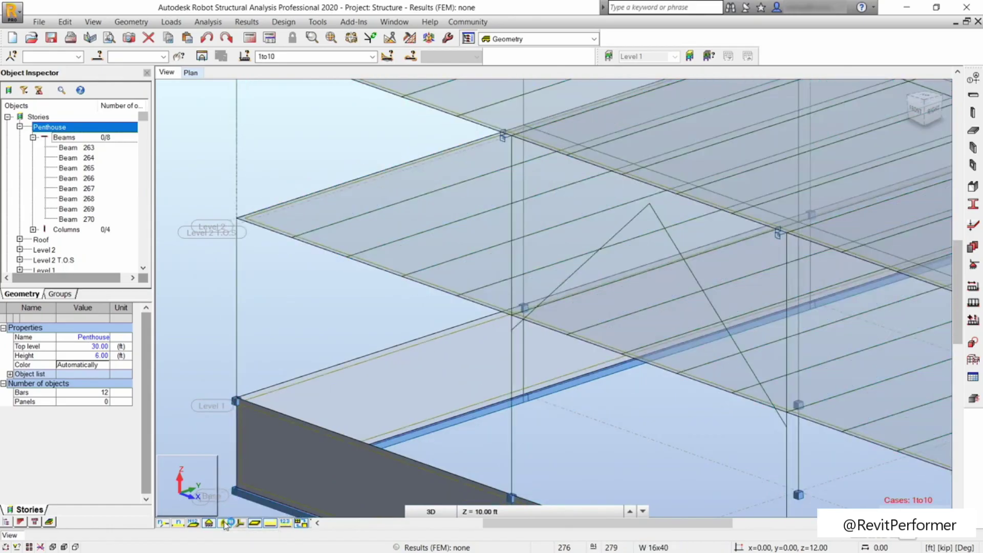
Step: Select the Level 2 floor panel and set its calculation model to Deck slab (one-way)
left_click(282, 211)
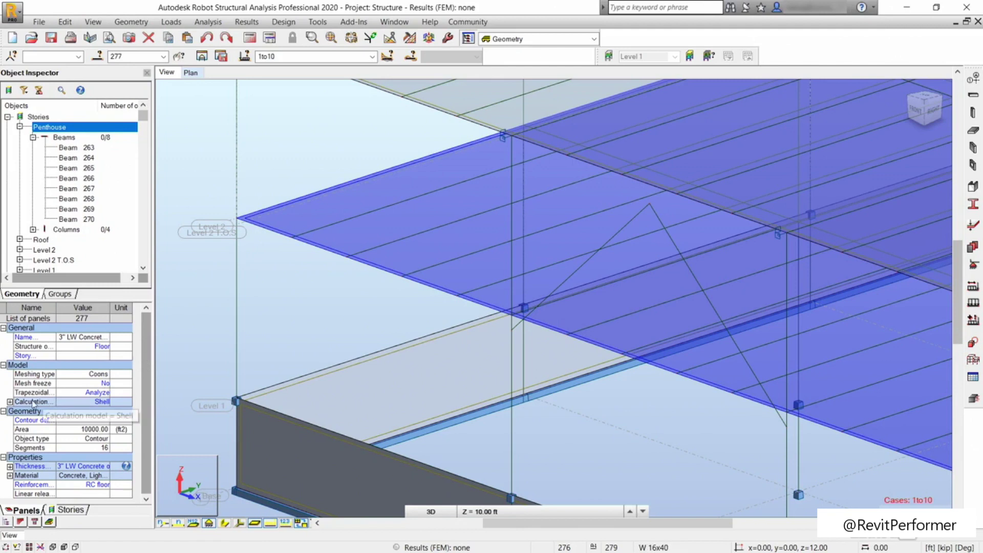
left_click(102, 402)
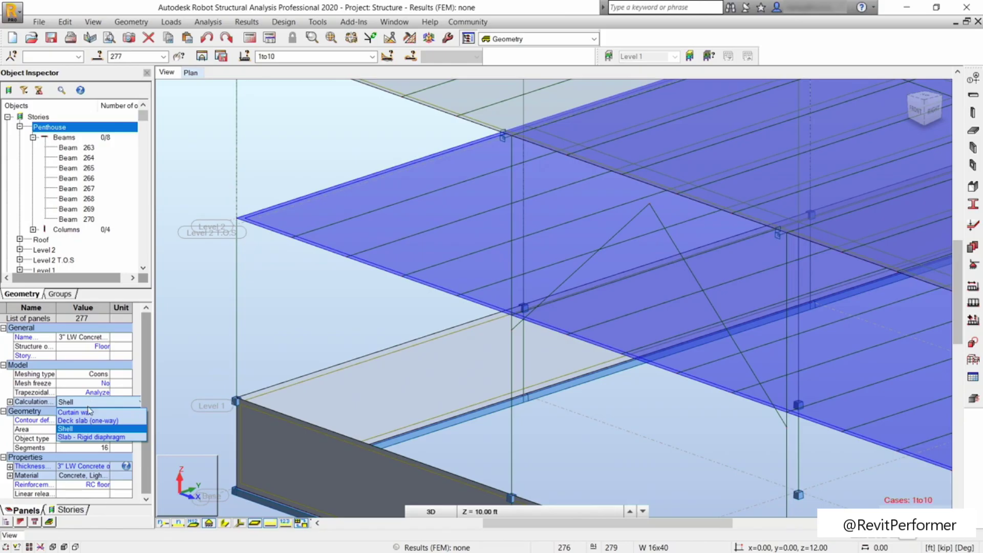
left_click(75, 421)
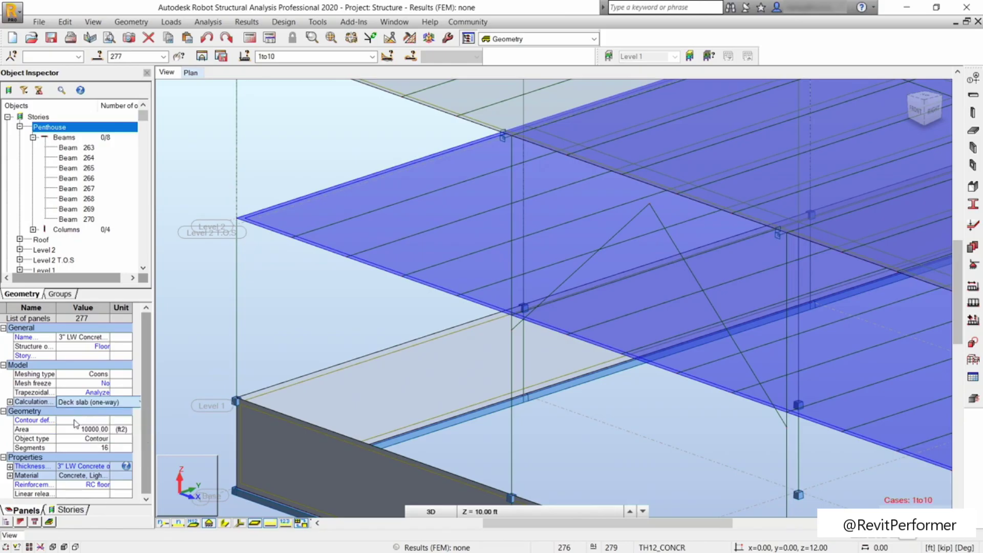
Step: Compare the story properties with the floor panel's properties and check the structure object type options, keeping Floor
middle_click_drag(276, 330, 256, 321)
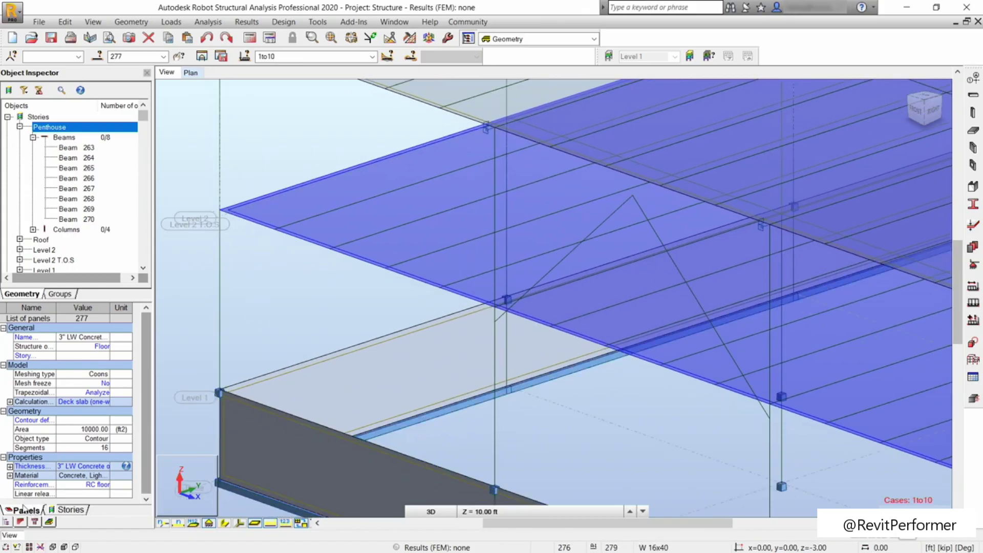
left_click(71, 510)
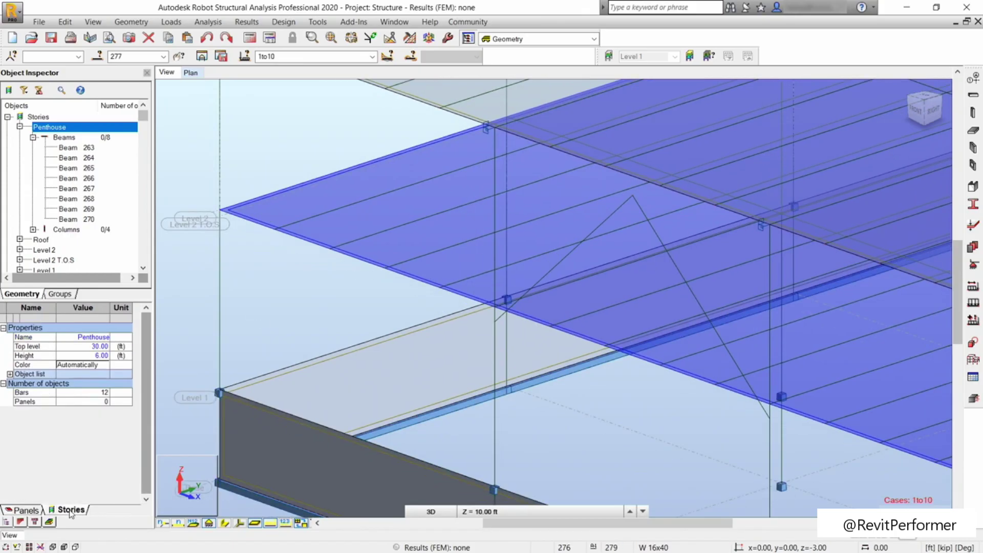
left_click(31, 510)
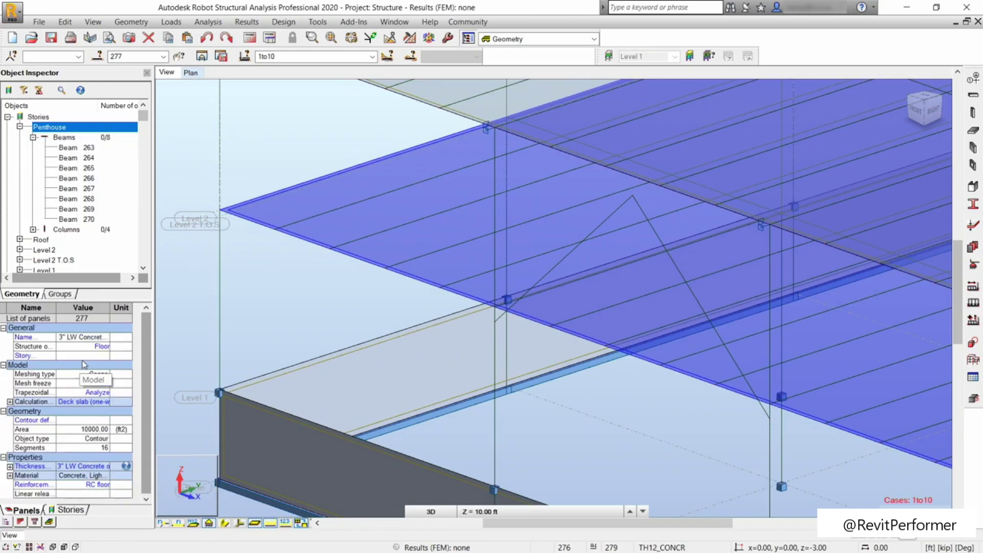
left_click(92, 346)
left_click(105, 348)
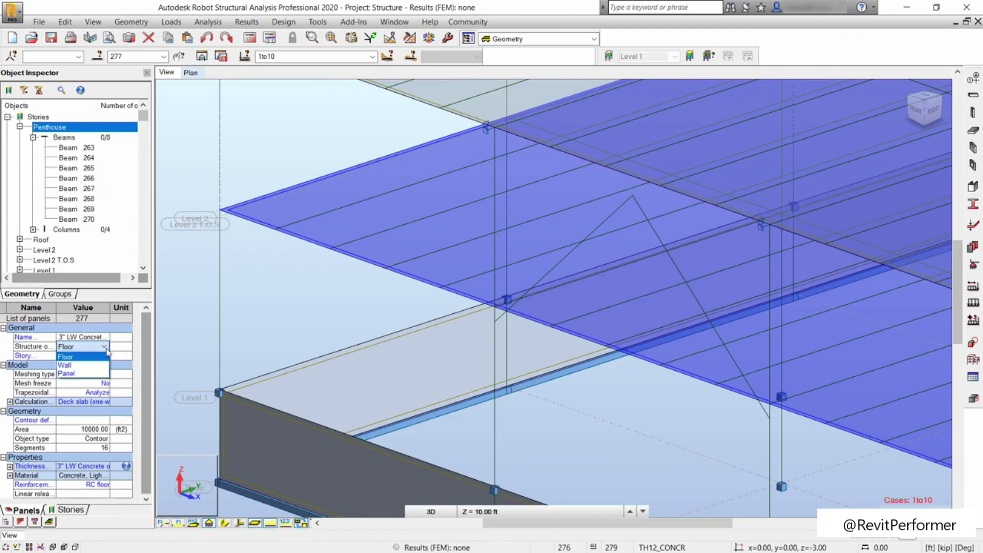
left_click(107, 353)
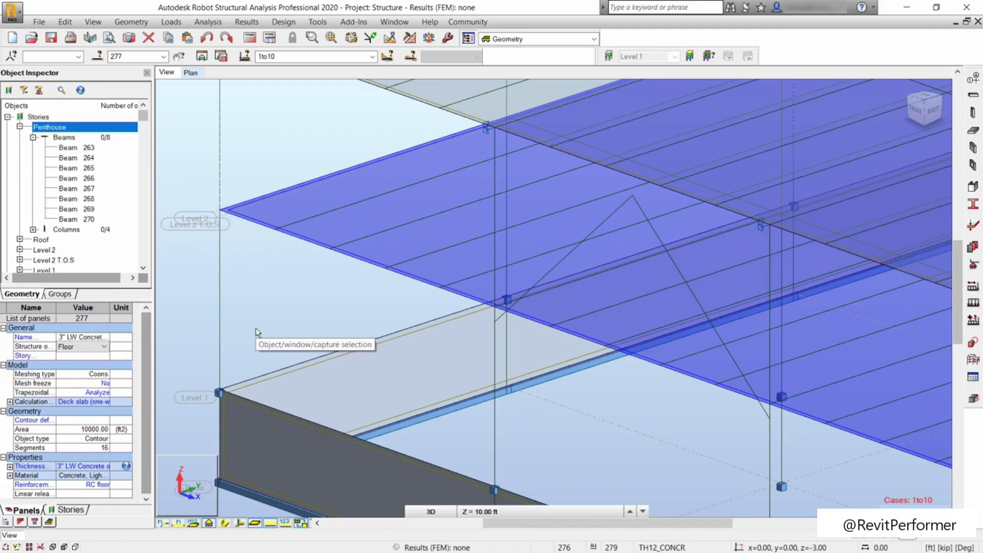
Step: Open the automatic load combinations and set the combination code to LRFD ASCE 7-10
scroll(256, 332, "down", 4)
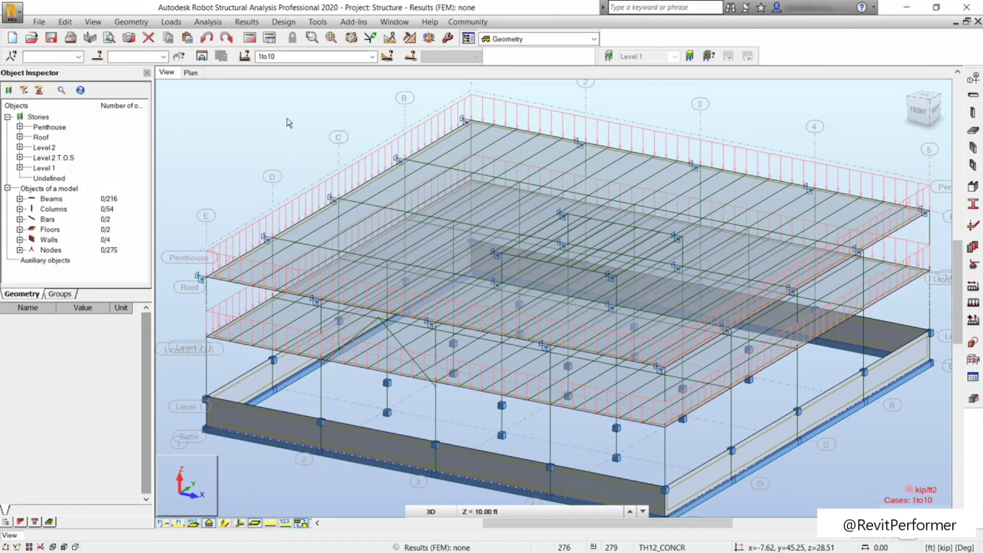
middle_click_drag(290, 127, 281, 131)
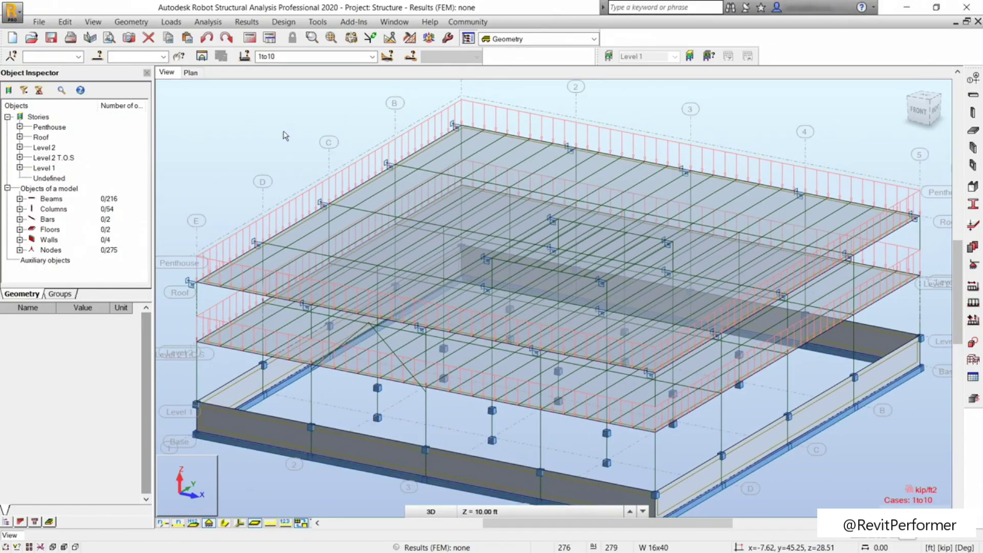
left_click(172, 22)
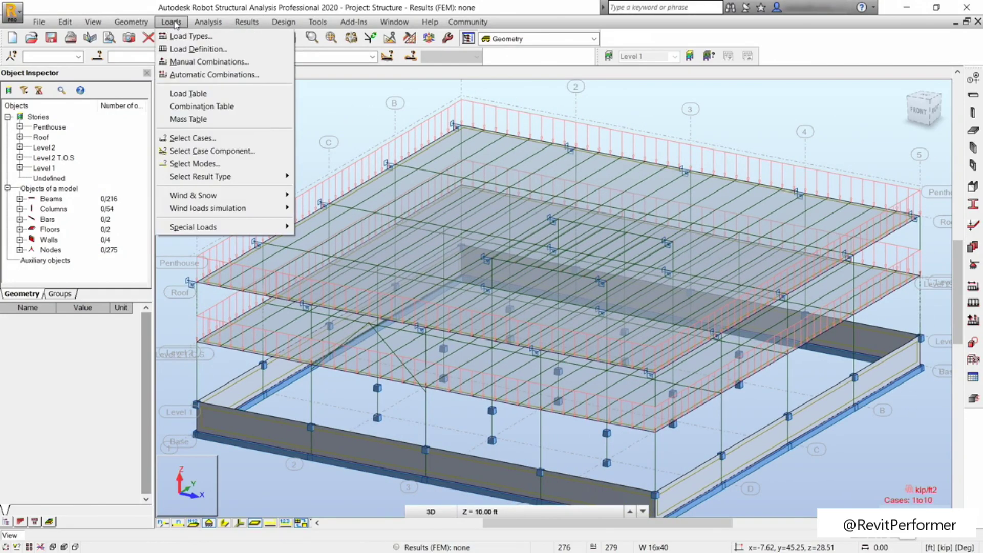
left_click(195, 77)
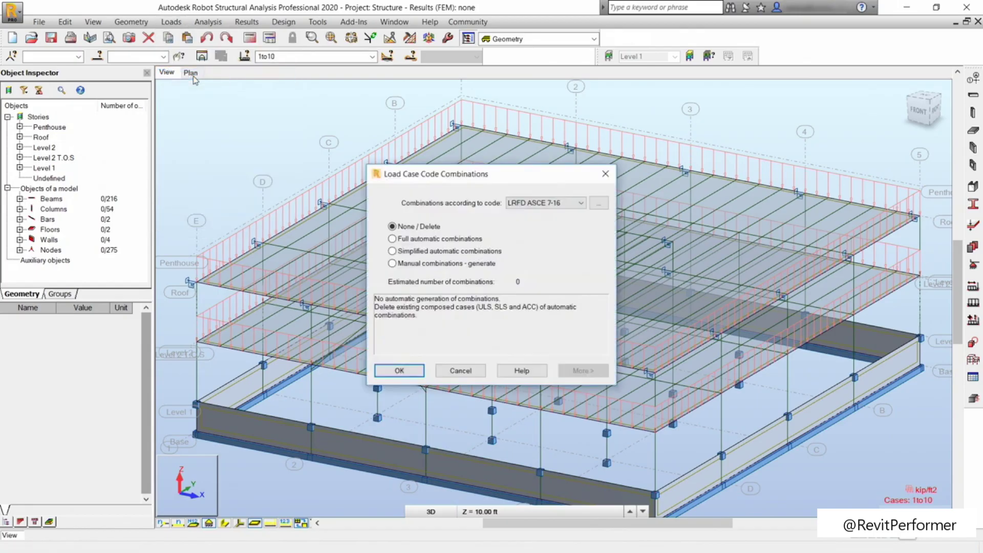
left_click_drag(409, 174, 304, 105)
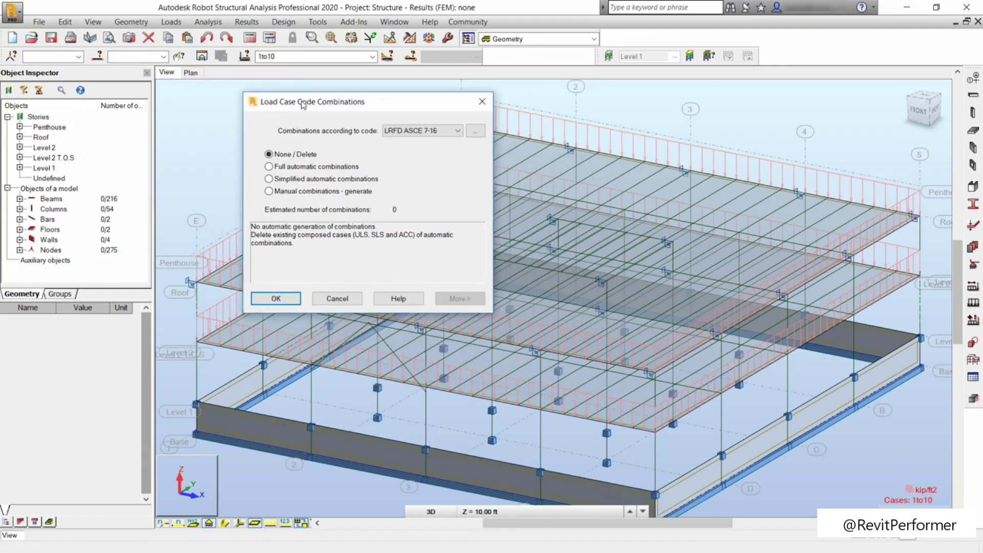
left_click(442, 133)
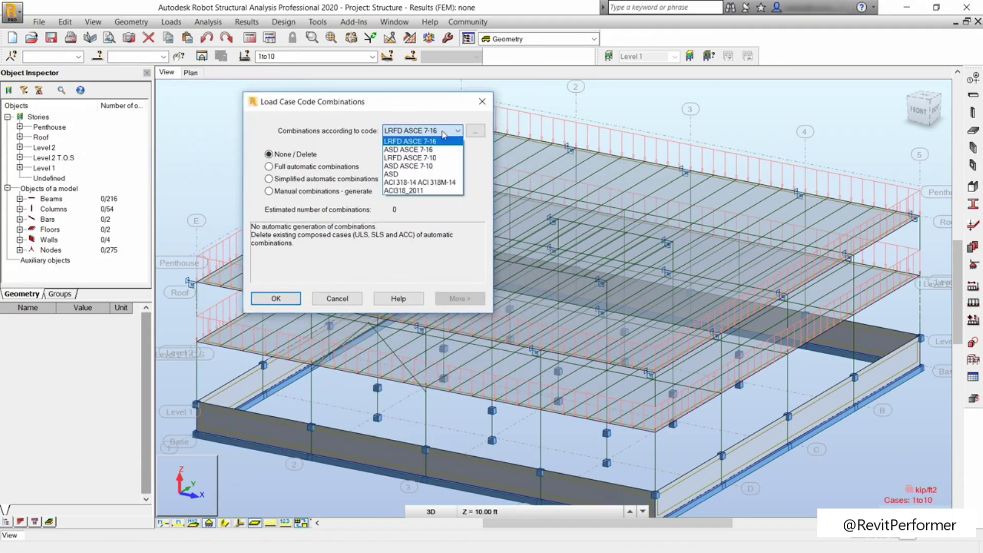
left_click(437, 158)
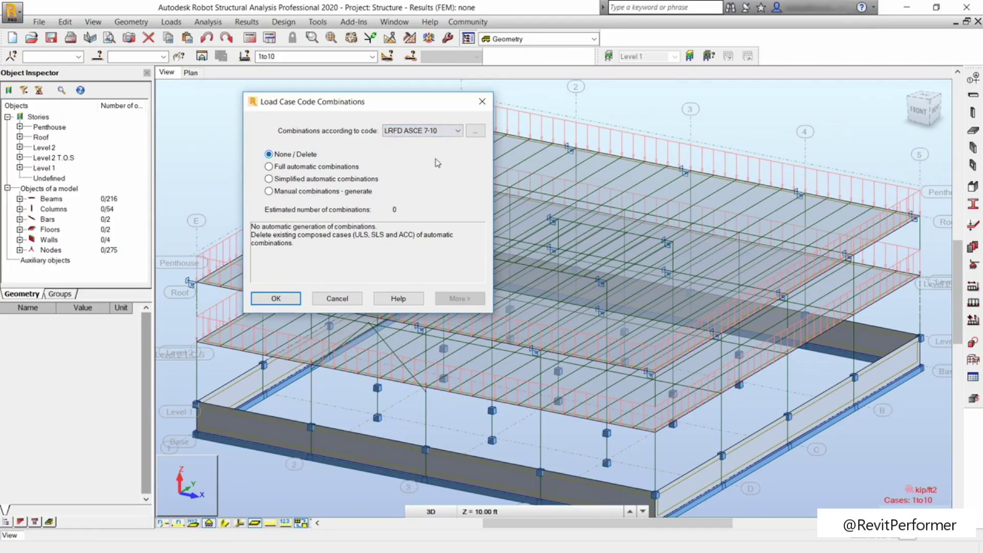
Step: Choose full automatic combinations, continue to the detailed settings, and accept replacing the previous code combinations
left_click(317, 169)
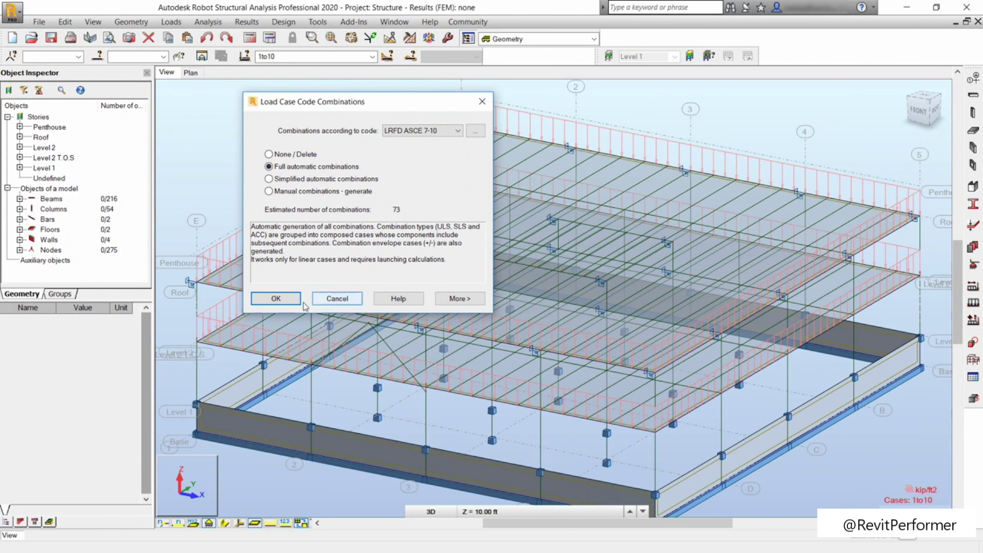
left_click(468, 298)
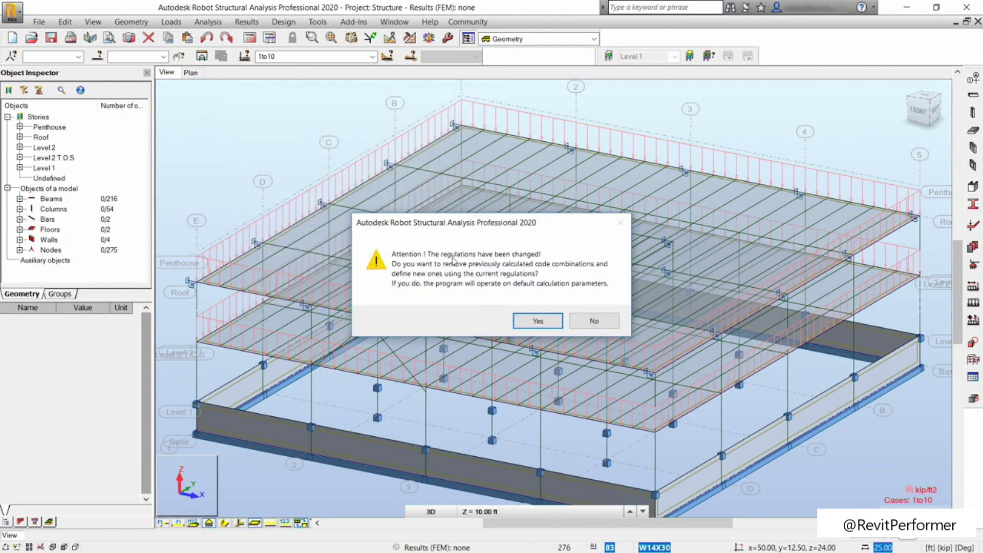
left_click(536, 319)
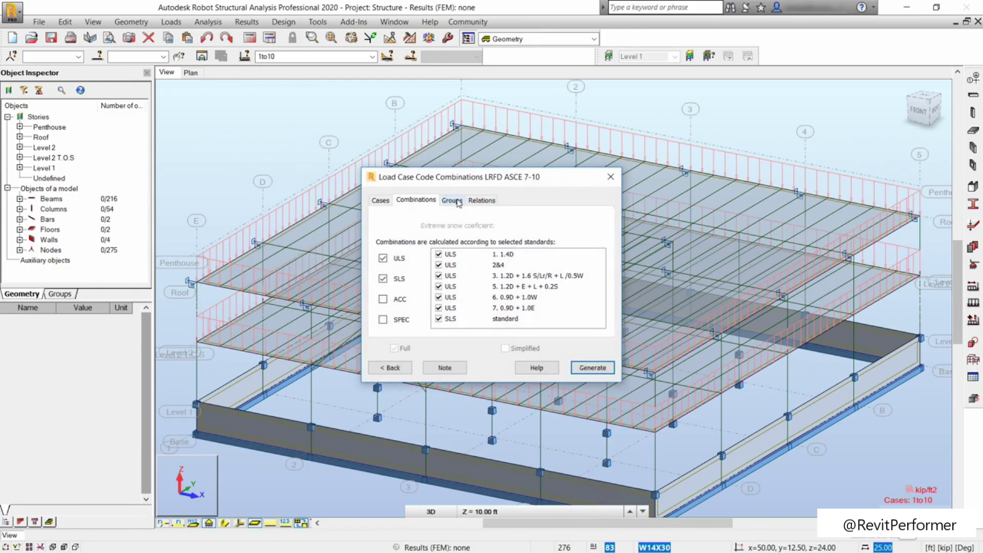
Step: Review the cases, combinations, groups and relations for LRFD ASCE 7-10, and generate the load combinations
left_click(457, 202)
left_click(384, 201)
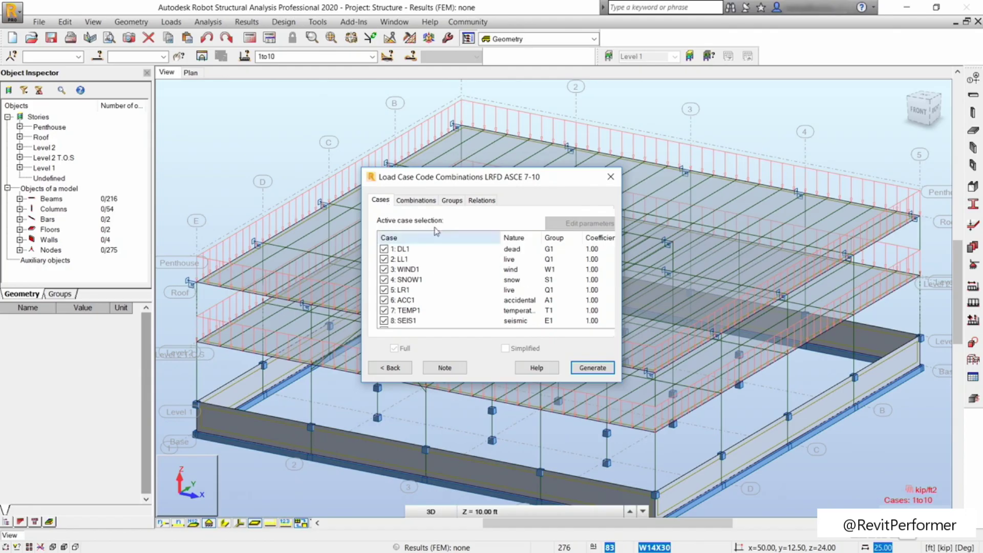
left_click(422, 204)
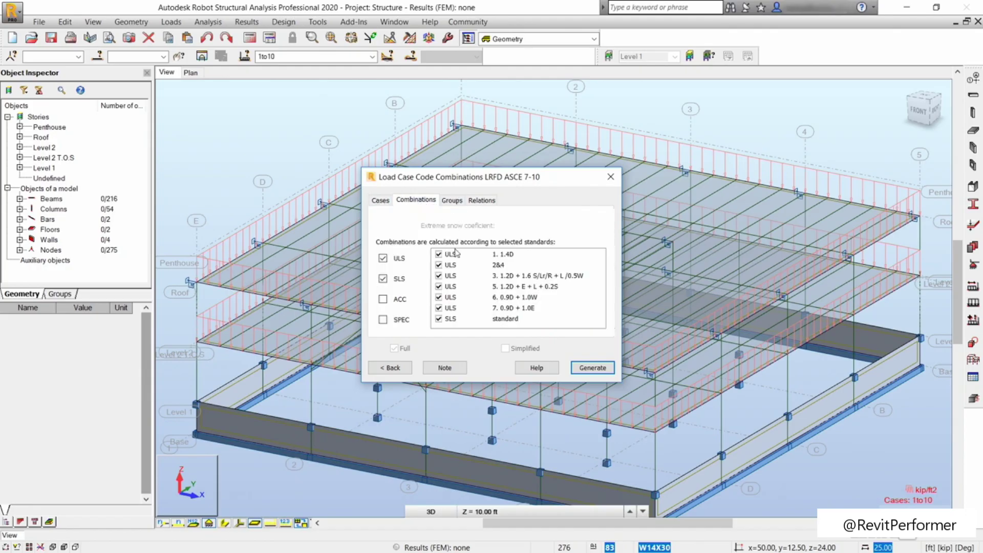
left_click(453, 201)
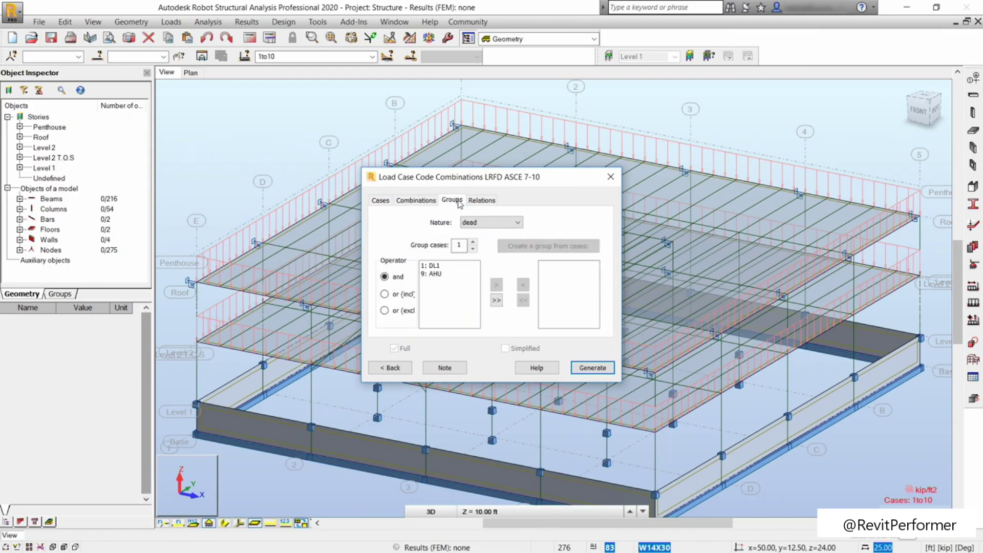
left_click(482, 200)
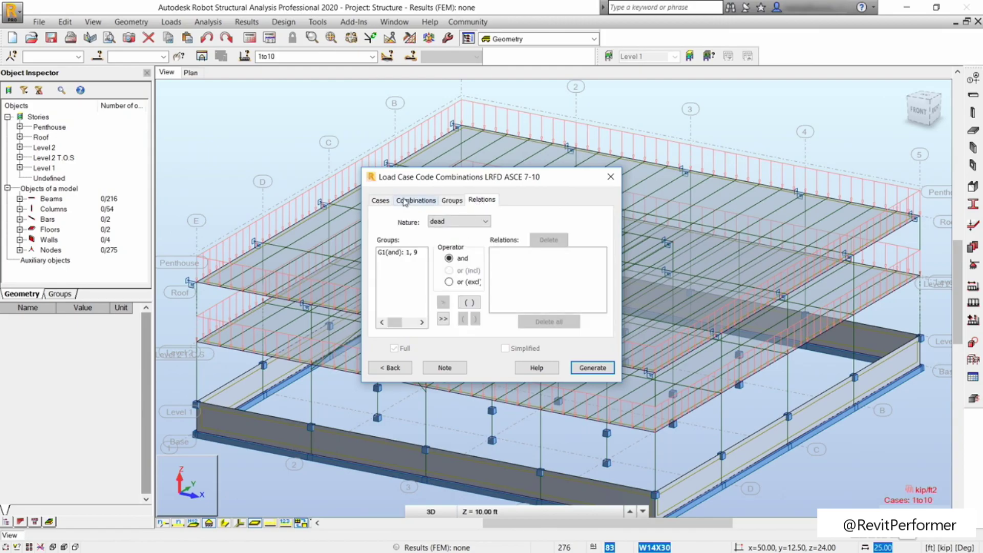
left_click(379, 203)
left_click(422, 203)
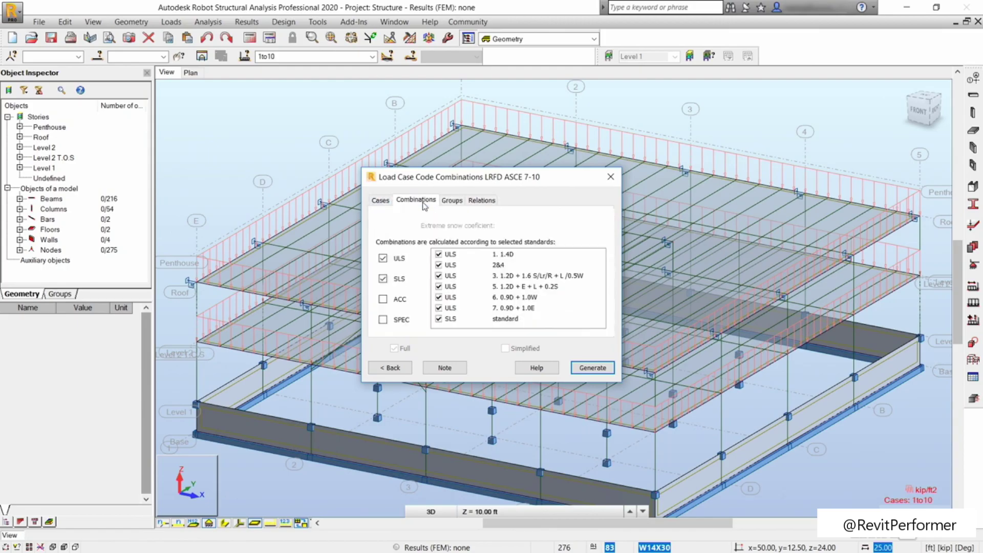
left_click(592, 368)
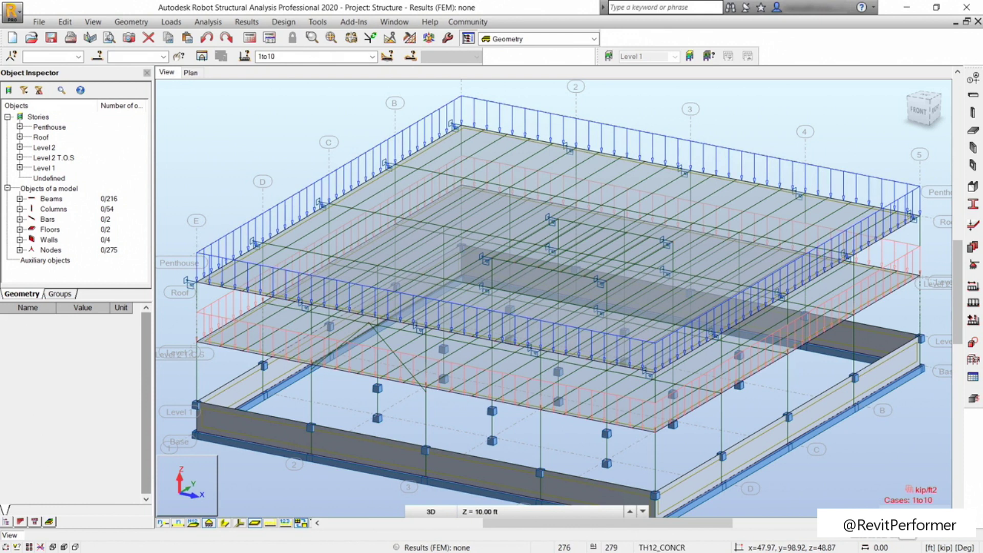
Step: Open the FE meshing options and apply the operation to all panels in the model
scroll(553, 297, "down", 3)
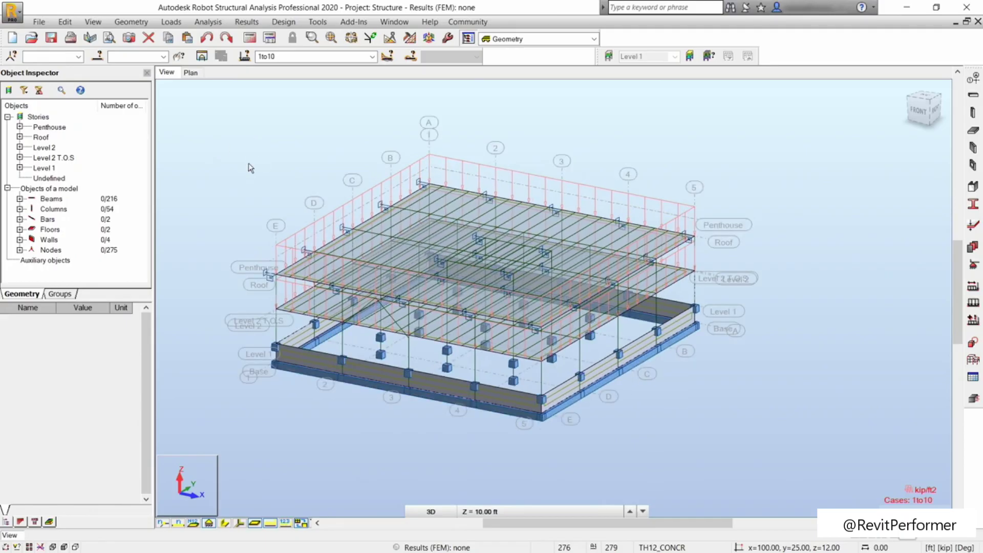
left_click(410, 39)
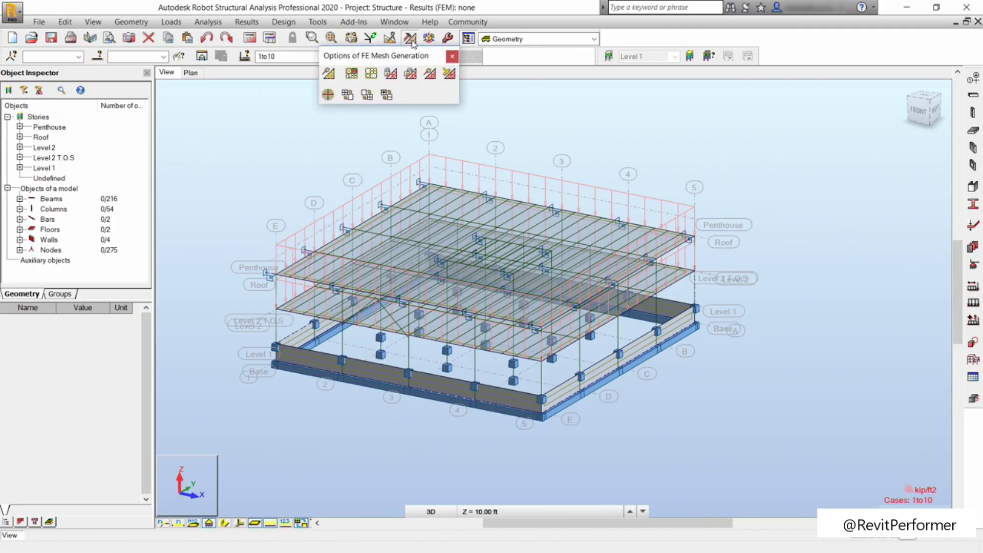
left_click(372, 74)
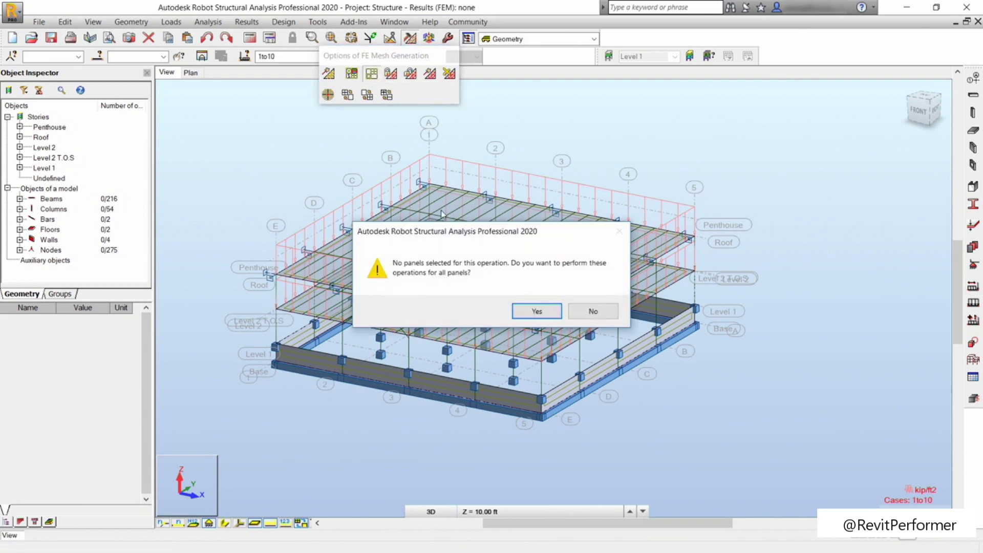
left_click_drag(461, 237, 382, 126)
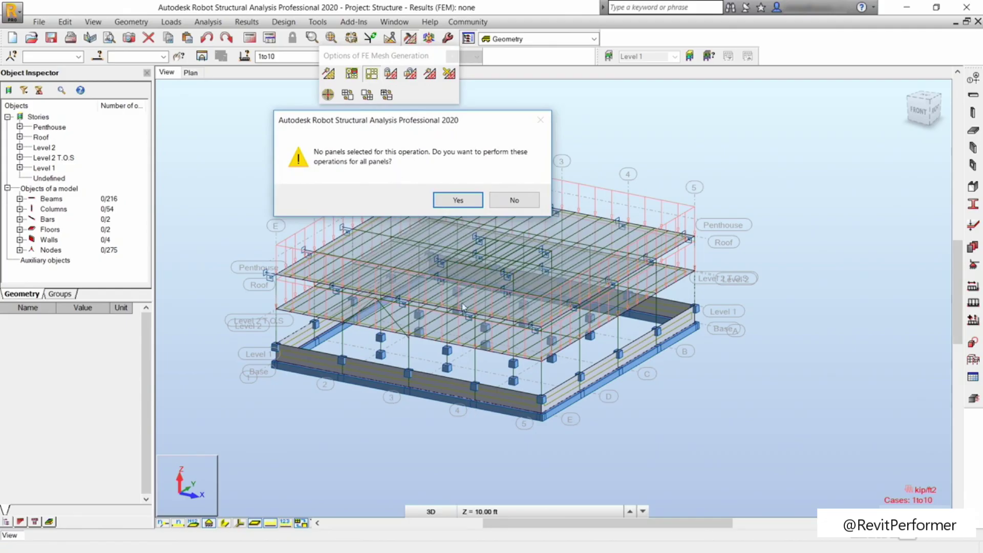
left_click(449, 201)
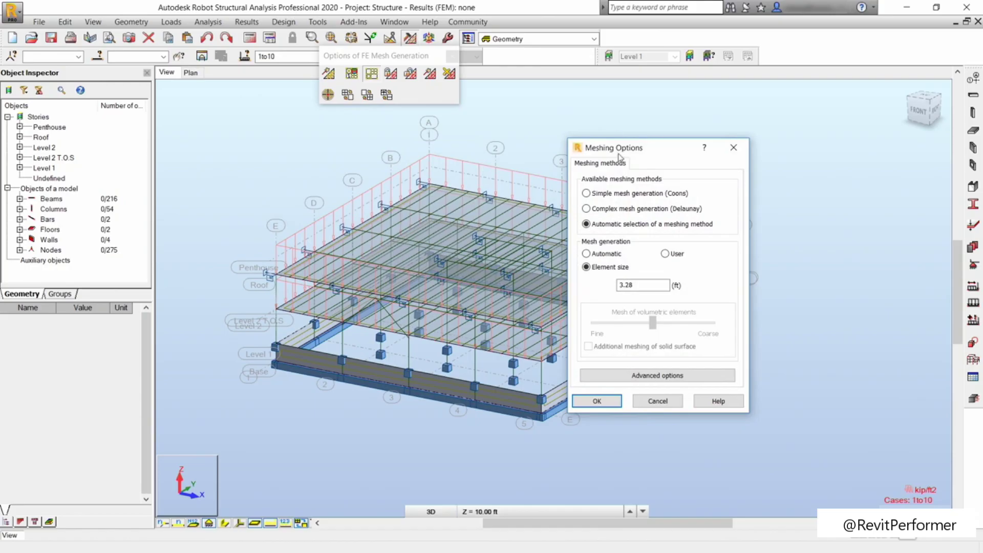
Step: Choose complex mesh generation (Delaunay) for the panels and set the element size to 2 ft
left_click_drag(620, 153, 562, 124)
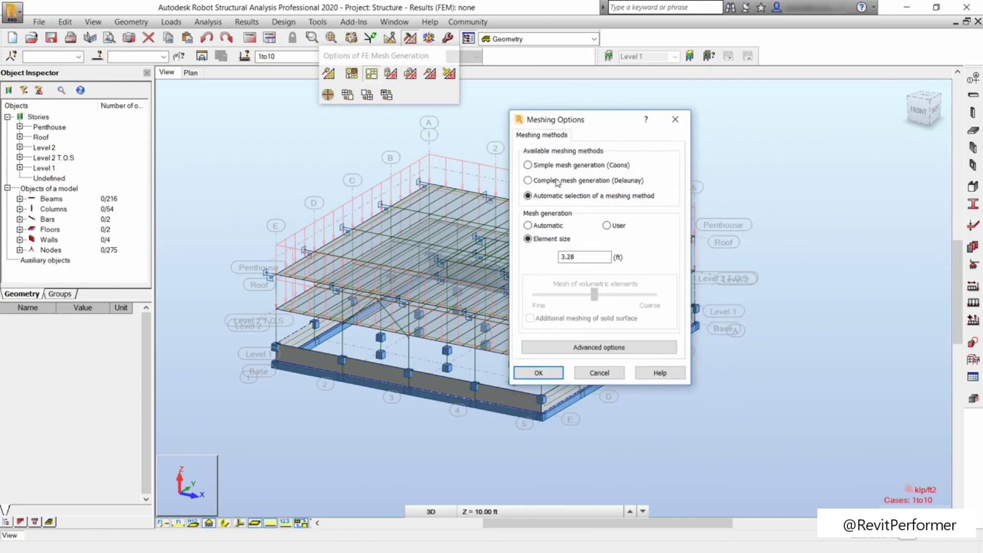
left_click(558, 183)
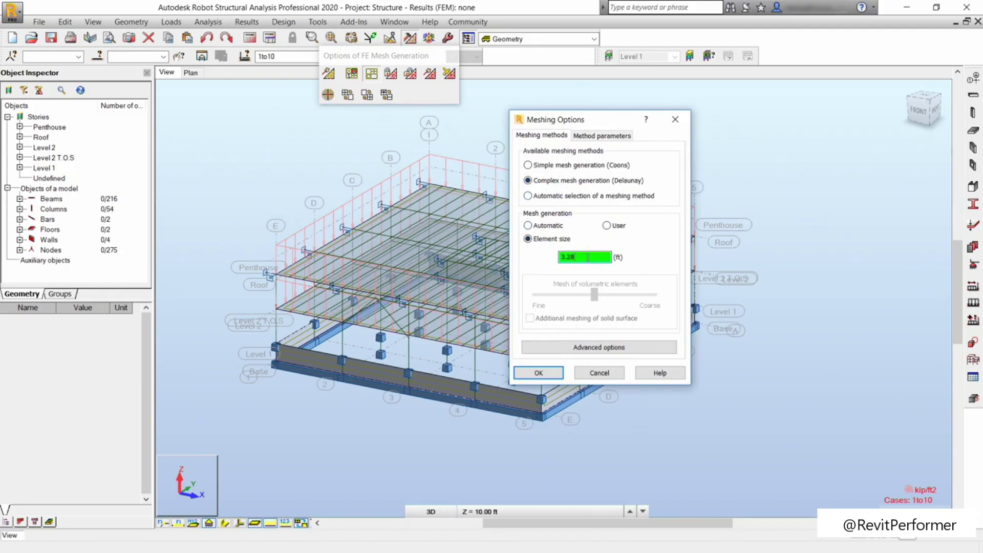
double_click(568, 257)
type("2")
key("Tab")
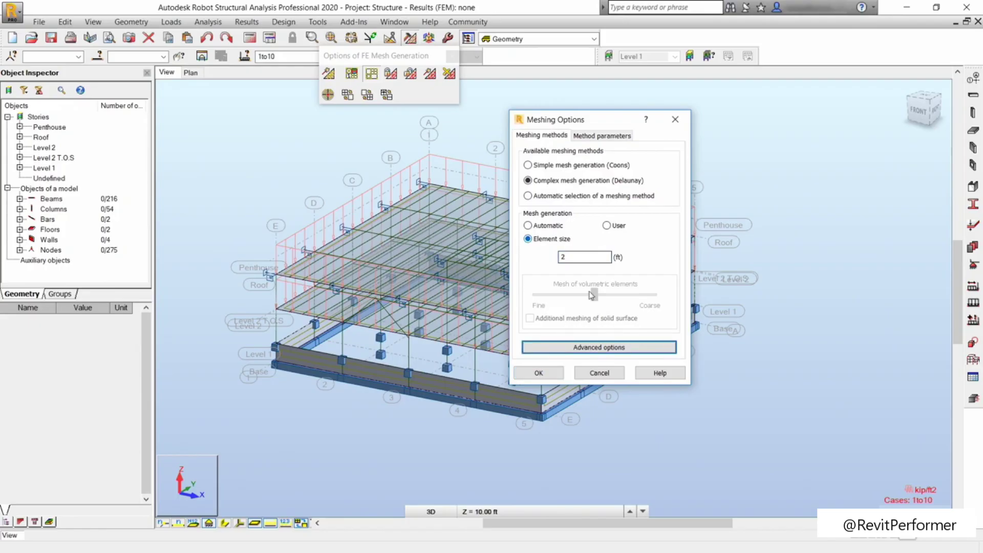
Step: Accept the advanced meshing options with 4-node quadrilaterals, generate the mesh for the selected panels, and dismiss the calculation messages
left_click(590, 350)
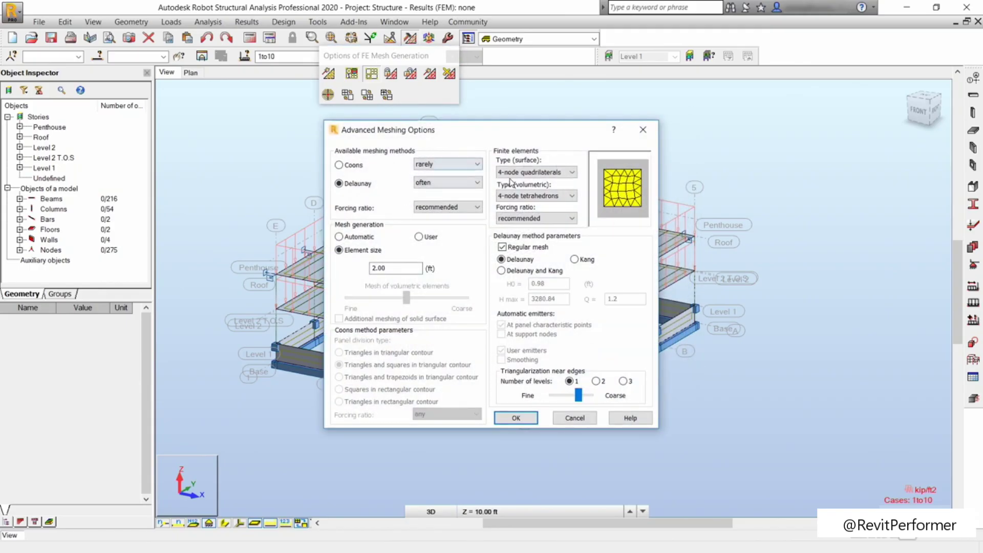
left_click(518, 419)
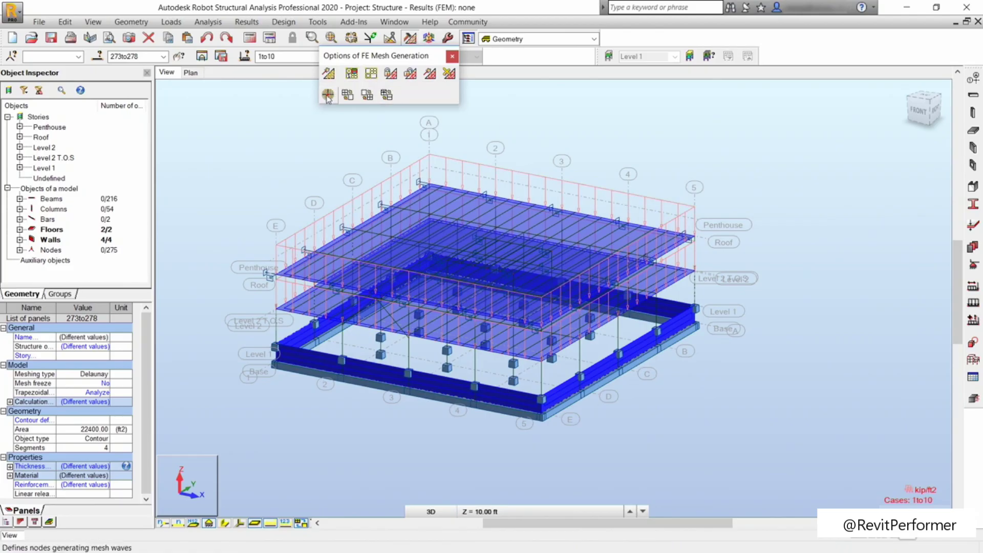
left_click(328, 75)
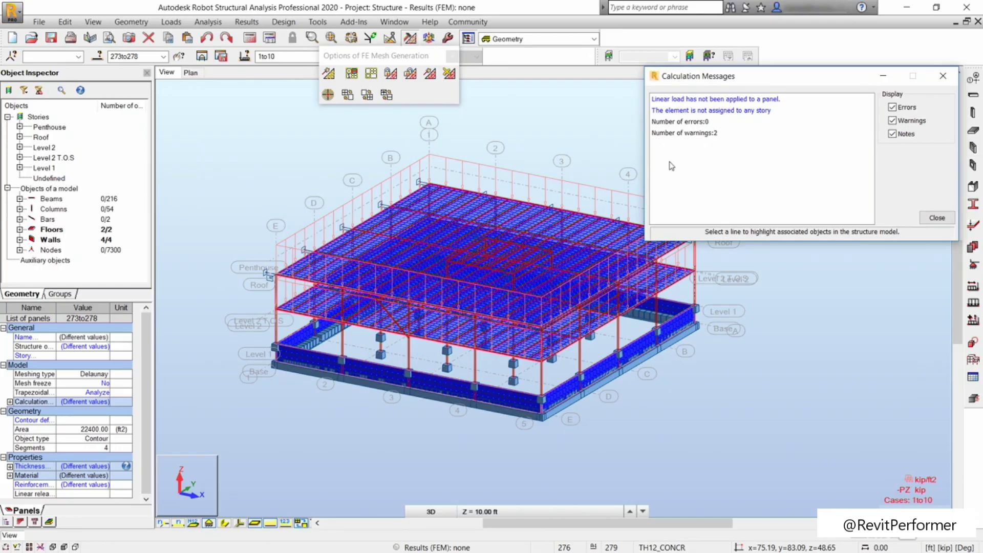
left_click(932, 218)
Step: Examine the generated finite element mesh on the floor and wall panels, close up and from several sides
middle_click_drag(706, 266, 678, 266)
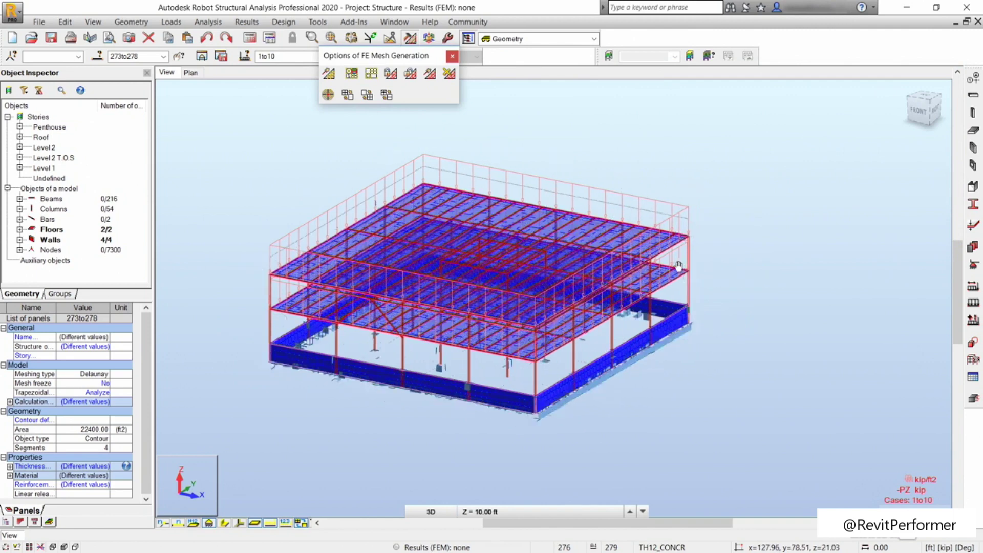
scroll(619, 290, "up", 5)
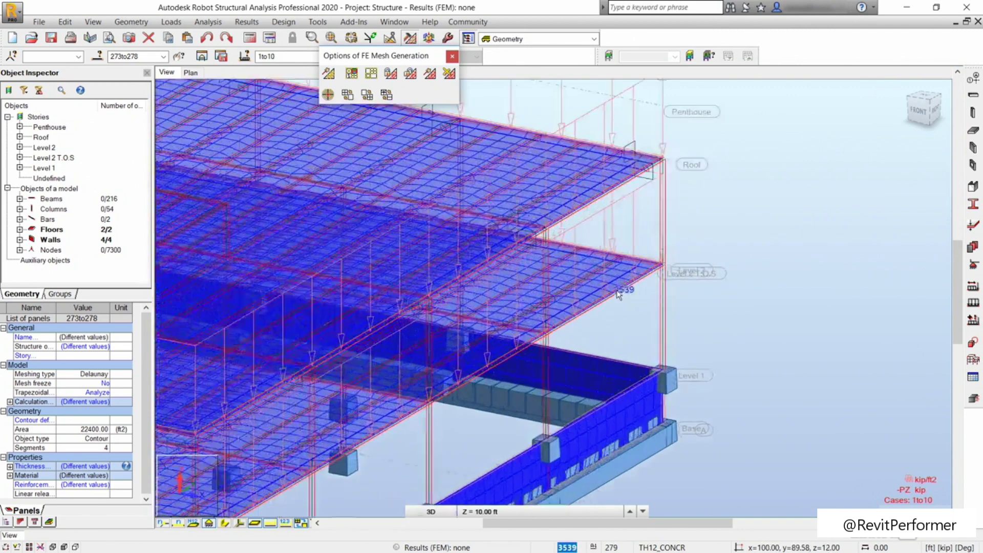
scroll(617, 290, "up", 6)
mouse_move(573, 280)
middle_mouse_down("shift")
mouse_move(573, 266)
mouse_move(558, 279)
mouse_move(545, 269)
middle_mouse_up("shift")
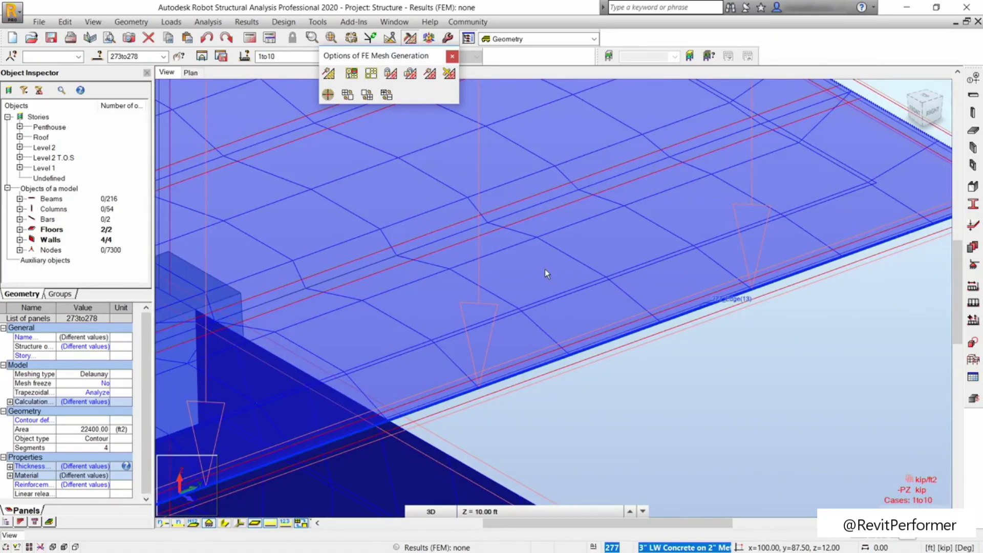
scroll(545, 268, "down", 3)
scroll(592, 253, "down", 5)
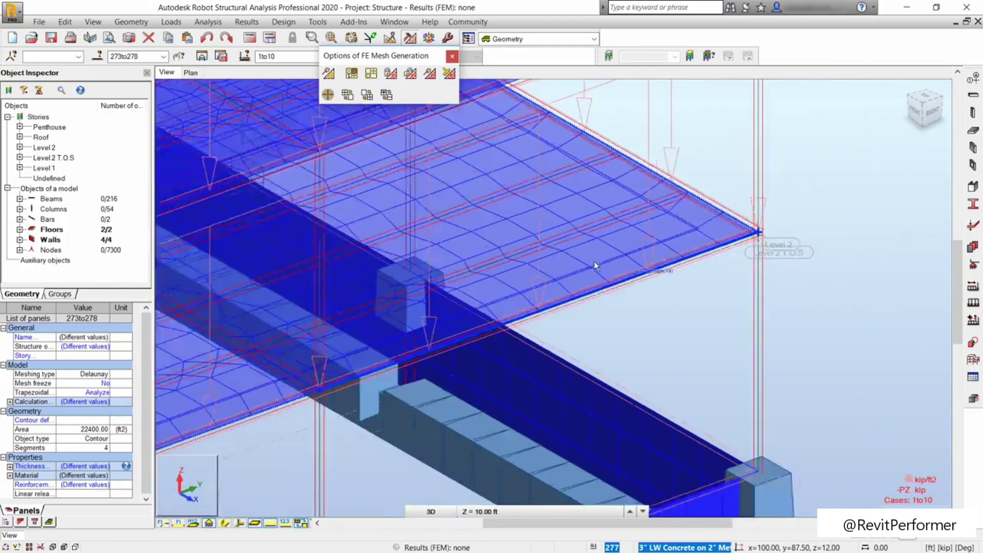
scroll(594, 261, "down", 6)
mouse_move(629, 326)
middle_mouse_down("shift")
mouse_move(617, 307)
mouse_move(581, 307)
mouse_move(622, 315)
middle_mouse_up("shift")
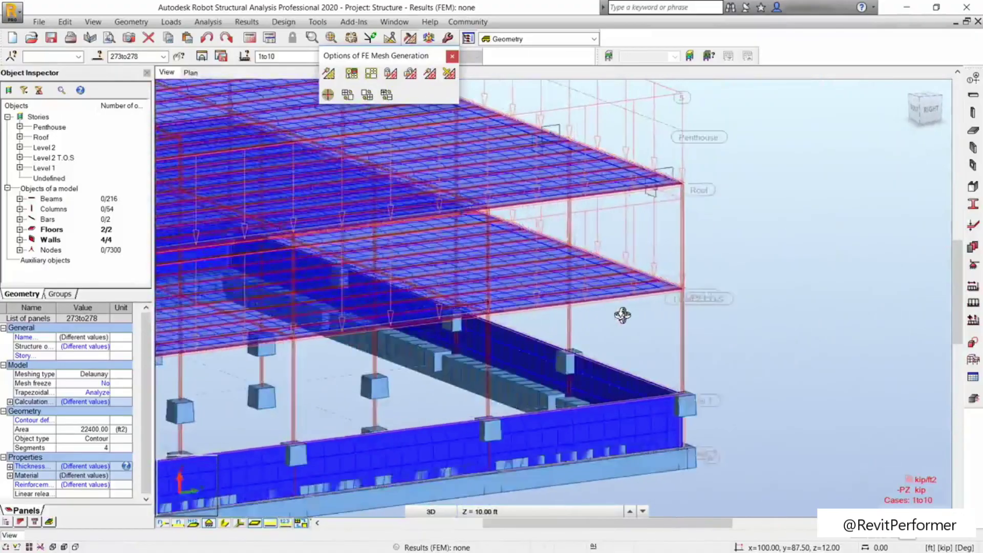
scroll(624, 318, "down", 5)
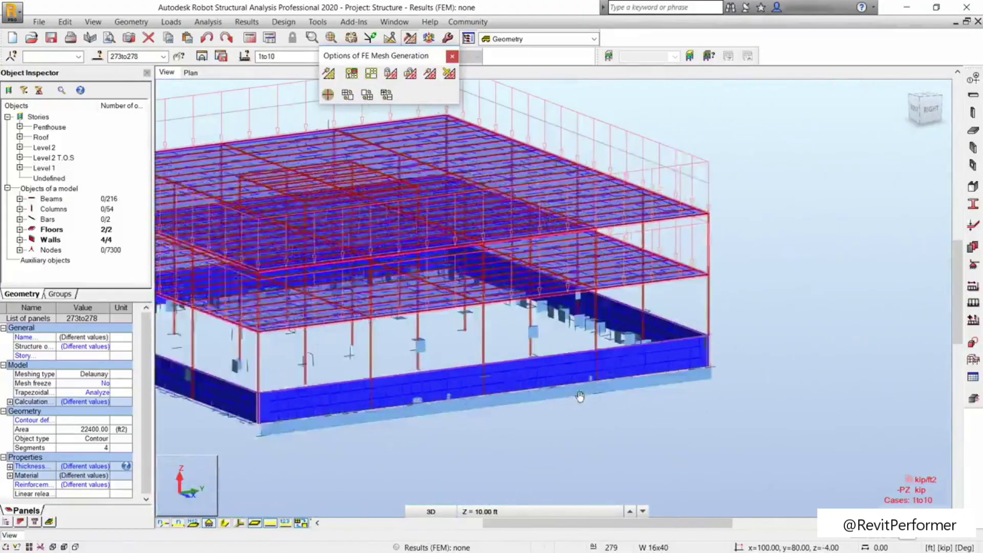
scroll(600, 390, "up", 3)
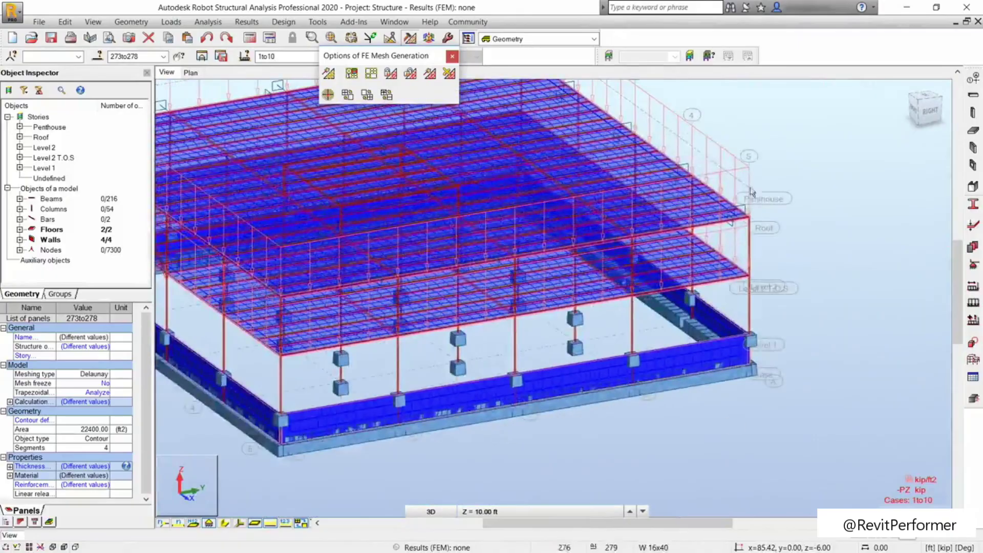
Step: Close the FE mesh generation options and clear the panel selection
left_click(452, 57)
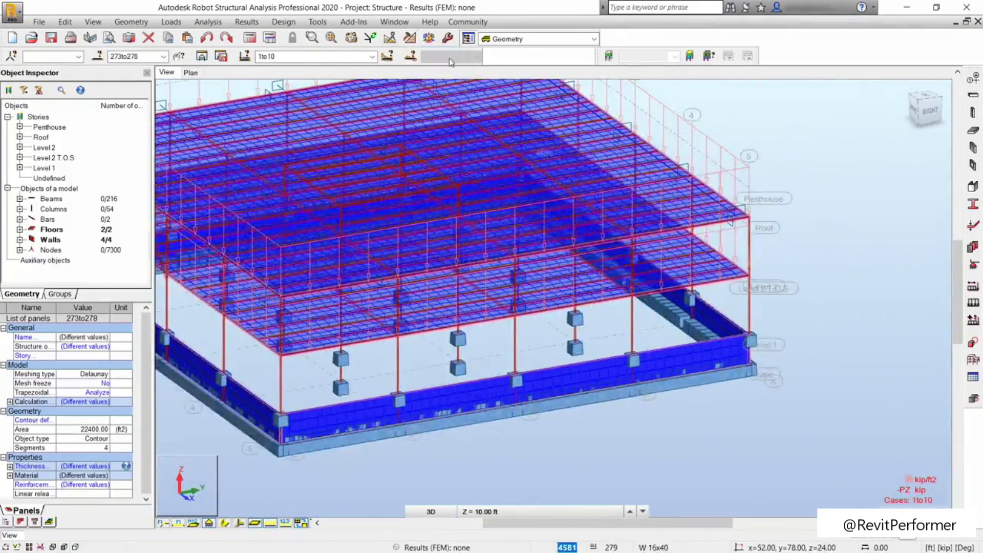
left_click(808, 401)
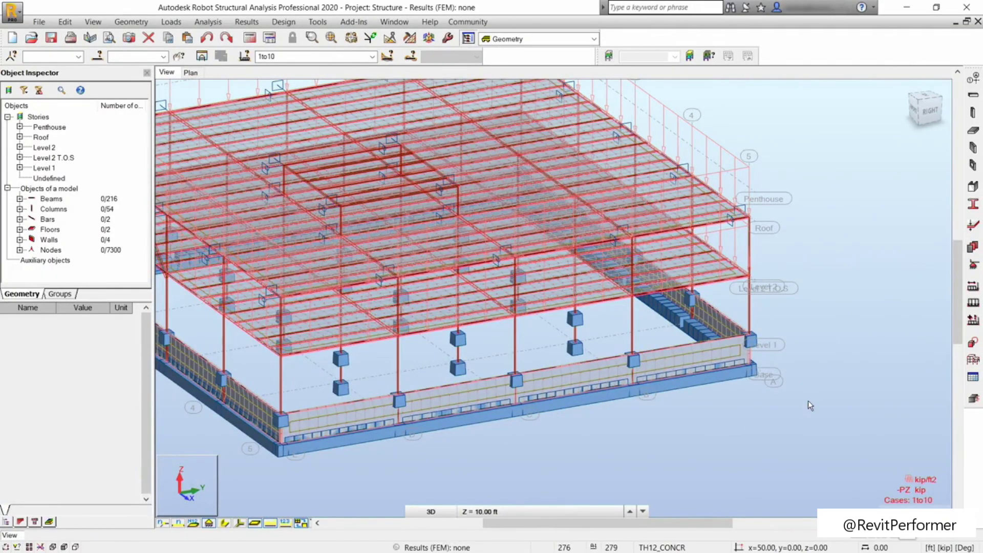
middle_click_drag(789, 309, 785, 321, "shift")
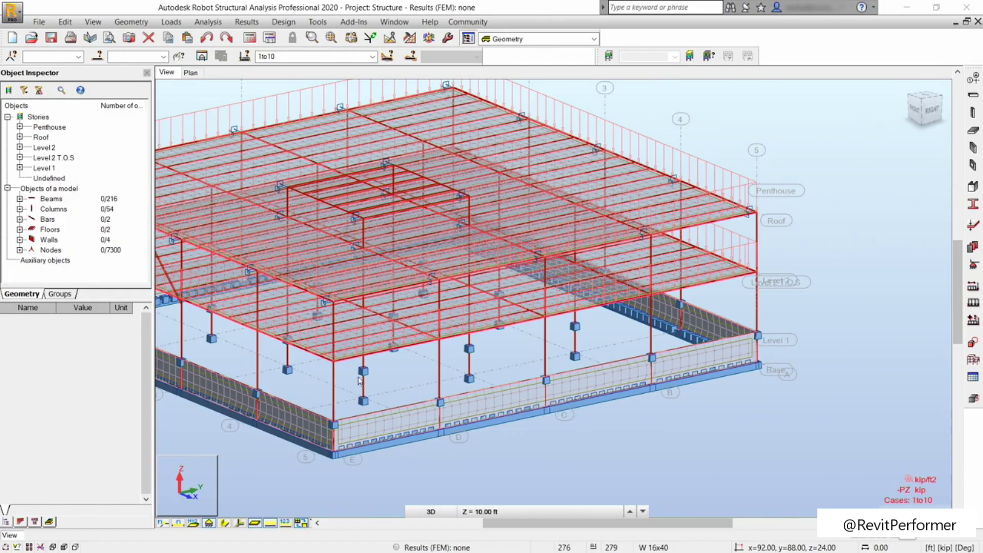
middle_click_drag(720, 124, 812, 176)
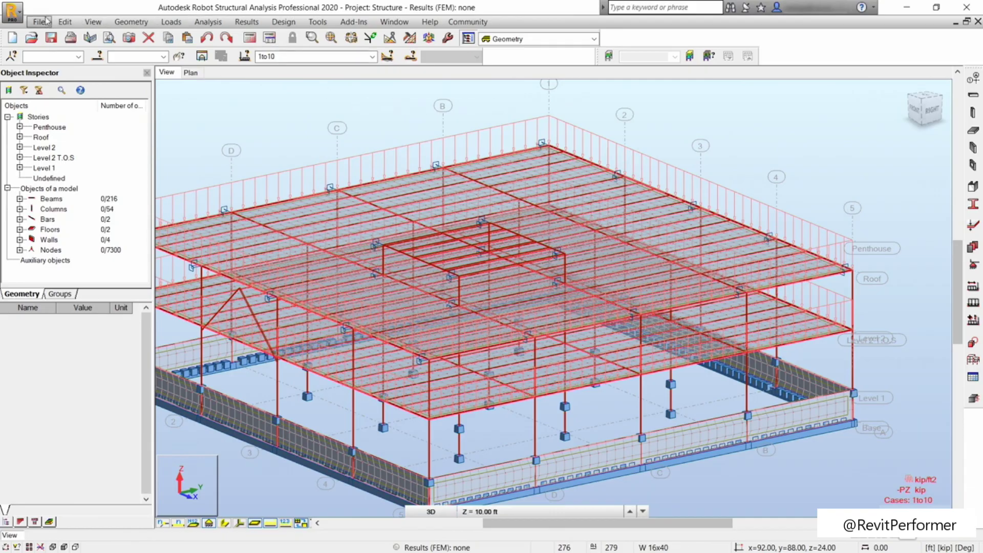
Step: Open the analysis types for the load cases and move the dialog clear of its surroundings
left_click(203, 23)
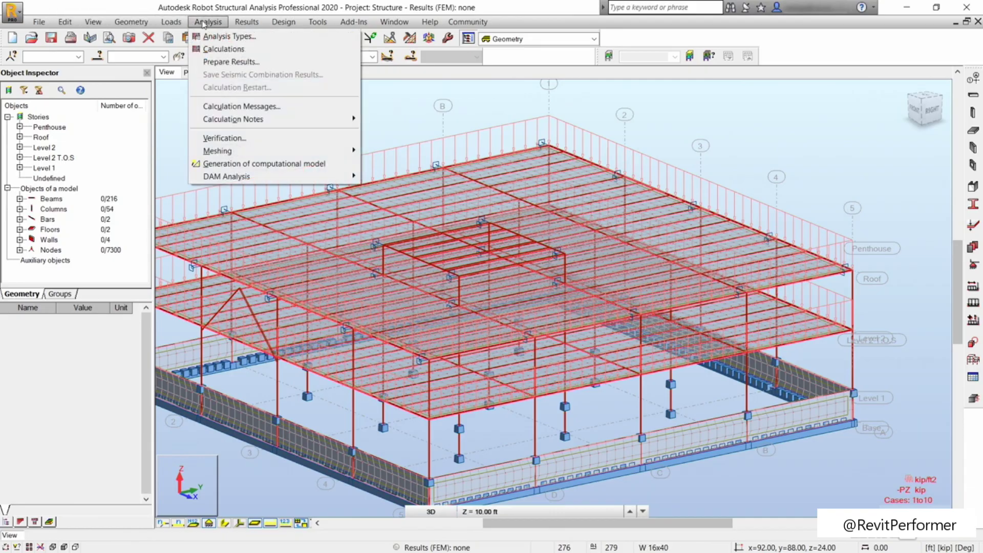
left_click(222, 37)
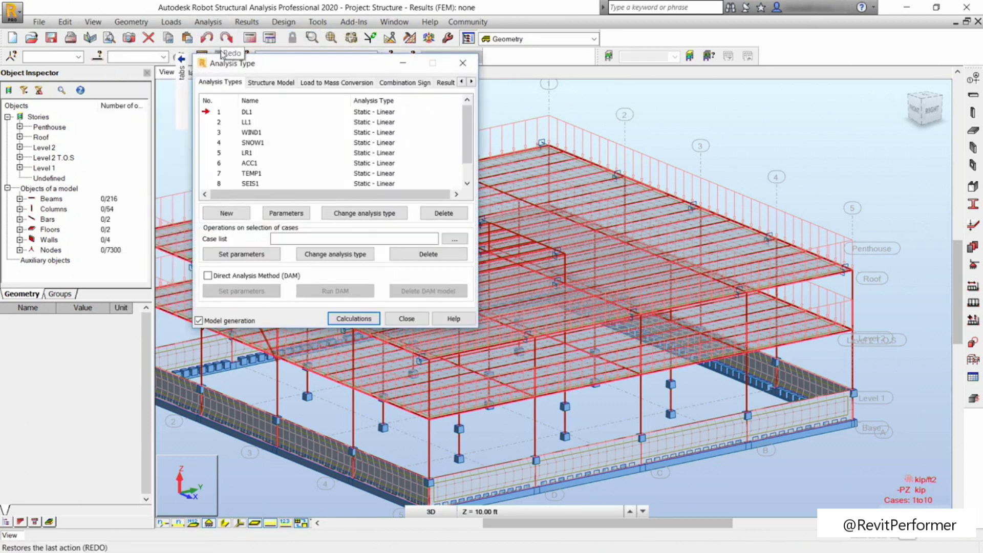
left_click_drag(269, 69, 341, 53)
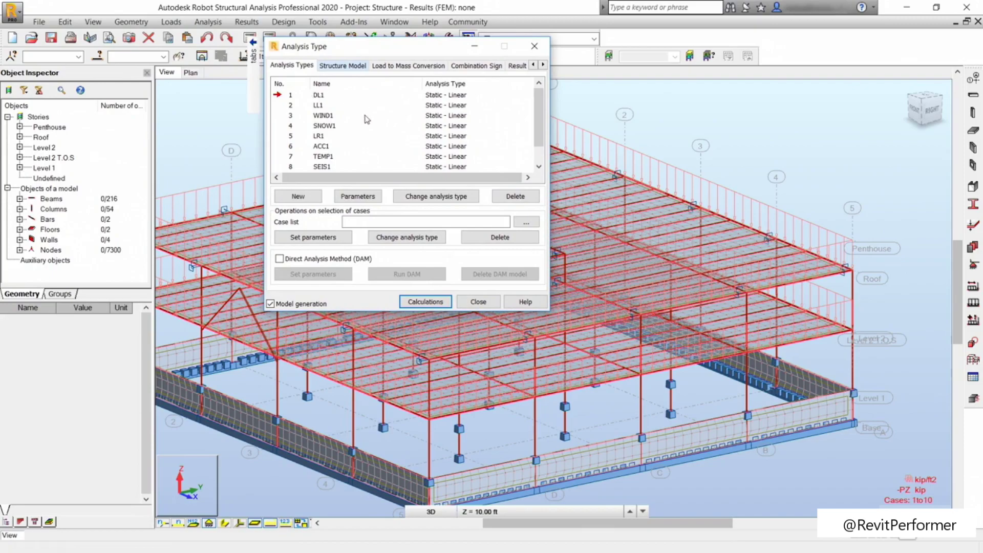
Step: Review the analysis type options for DL1, the new case definition and the case selection, cancelling each without changes
left_click(436, 197)
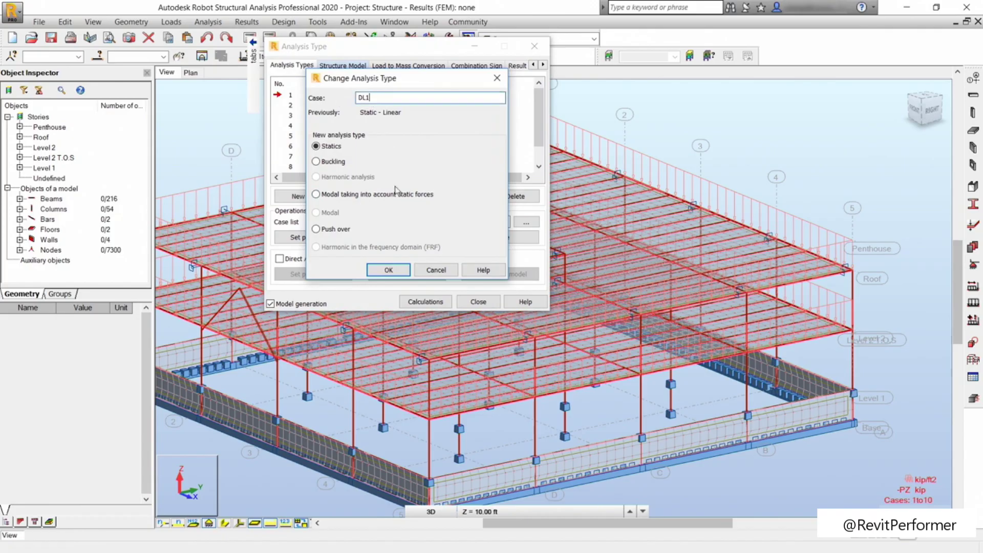
left_click(436, 270)
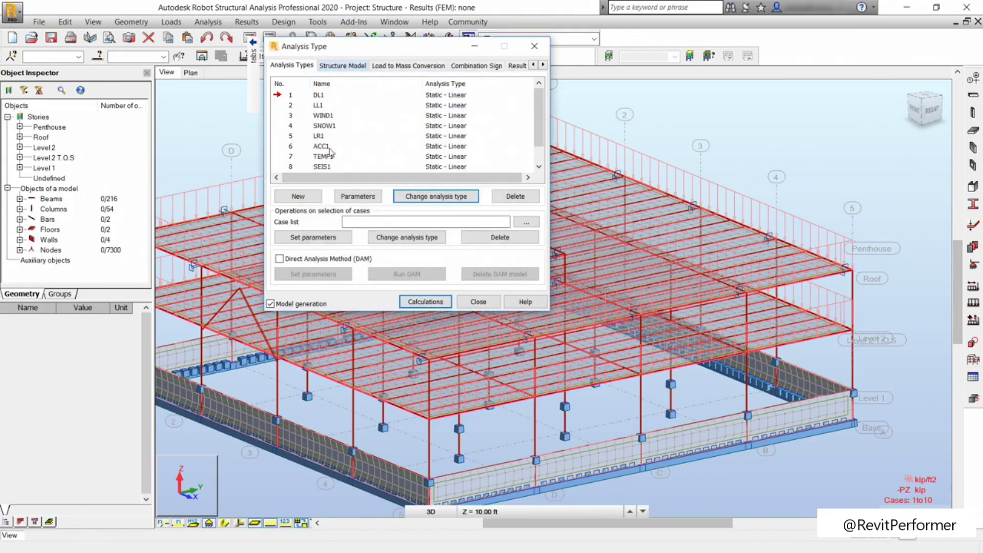
left_click(315, 196)
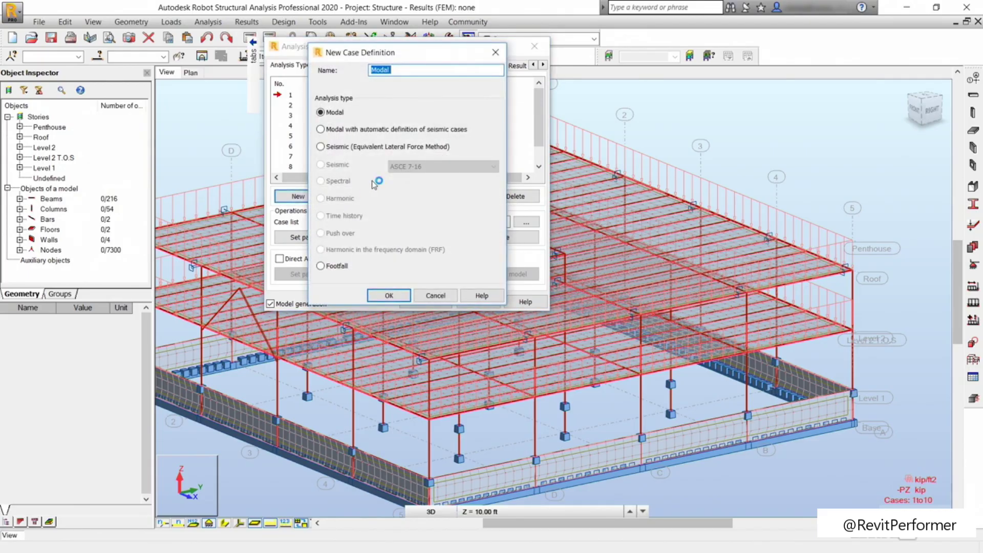
left_click(495, 53)
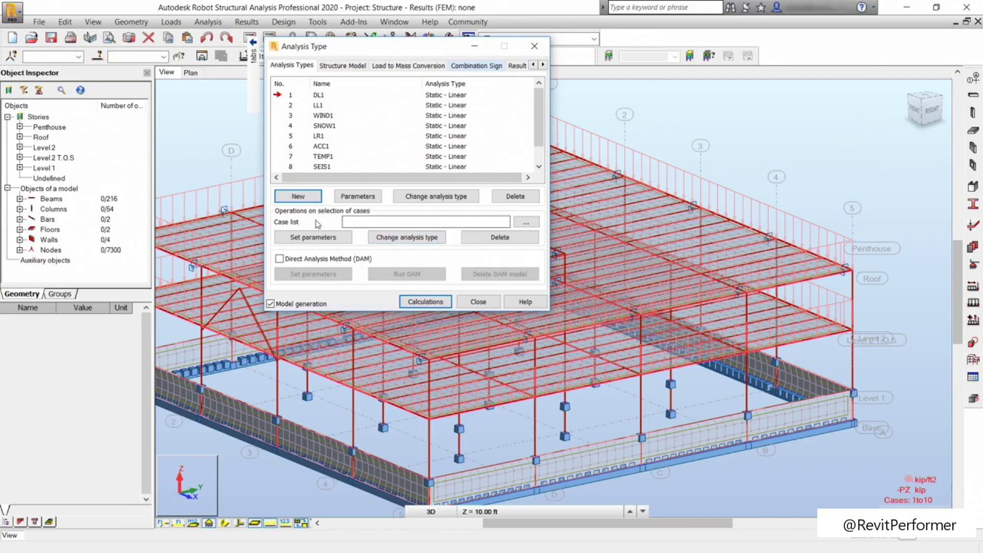
left_click(526, 224)
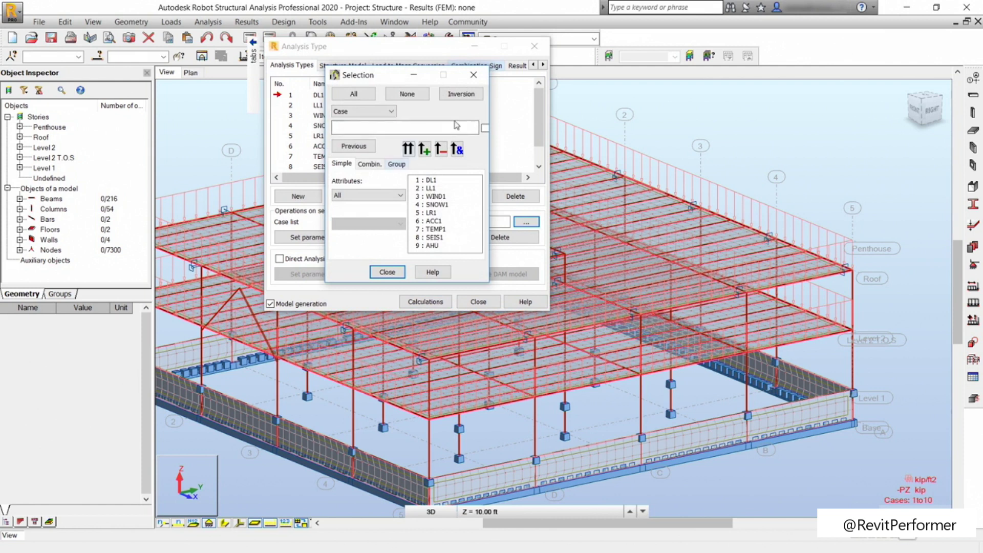
left_click(473, 75)
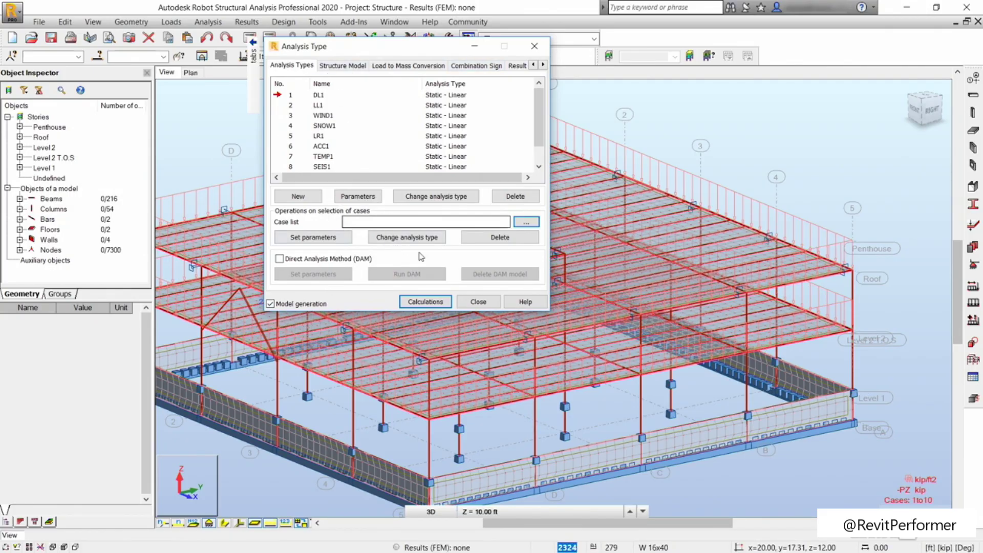
Step: Run the calculations ignoring all instability warnings, check the calculation messages, and close the analysis types
left_click(426, 301)
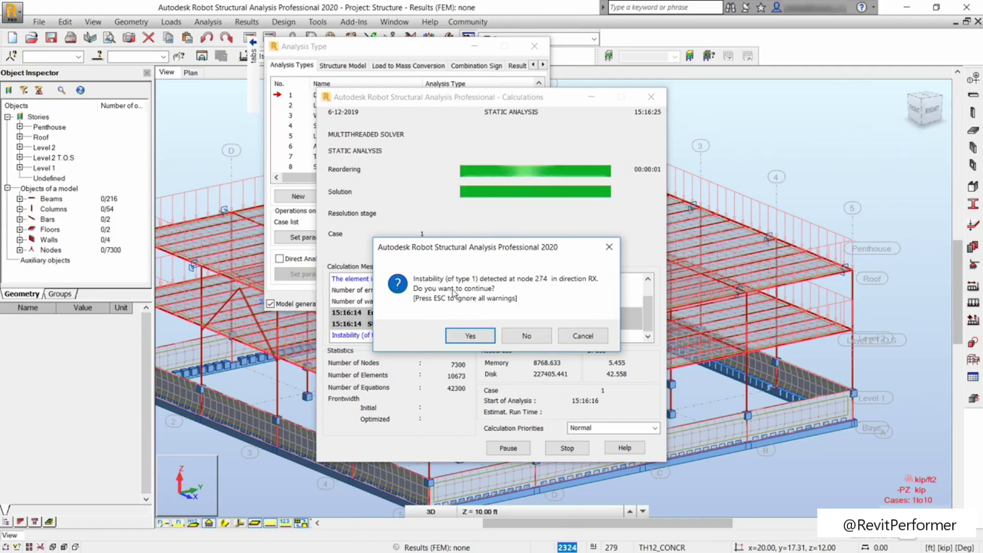
key("Escape")
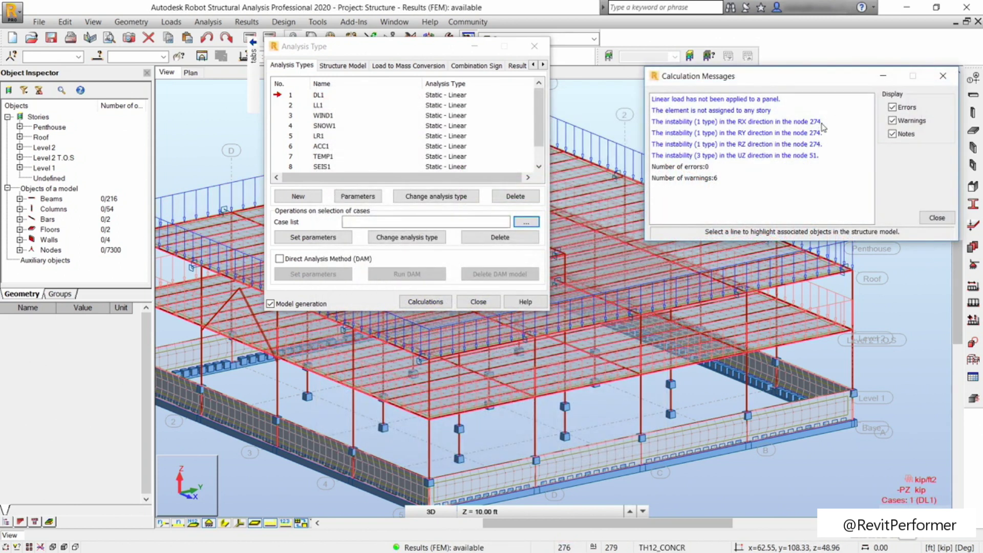
left_click(788, 144)
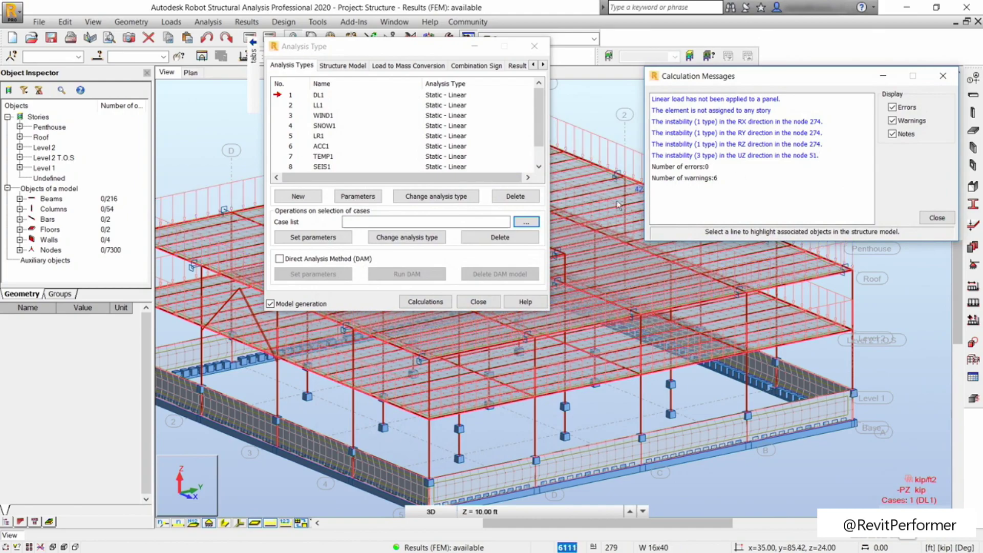
left_click(937, 217)
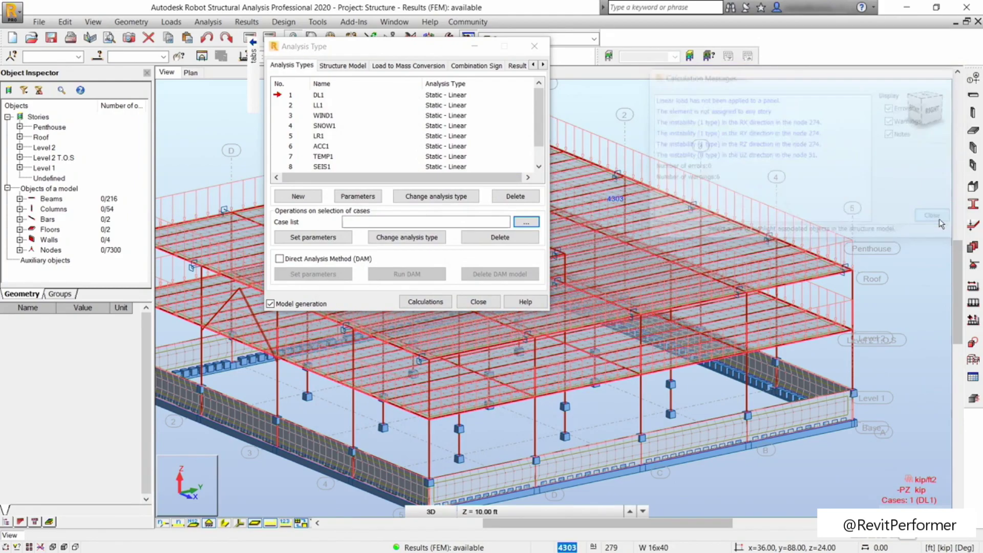
left_click(479, 302)
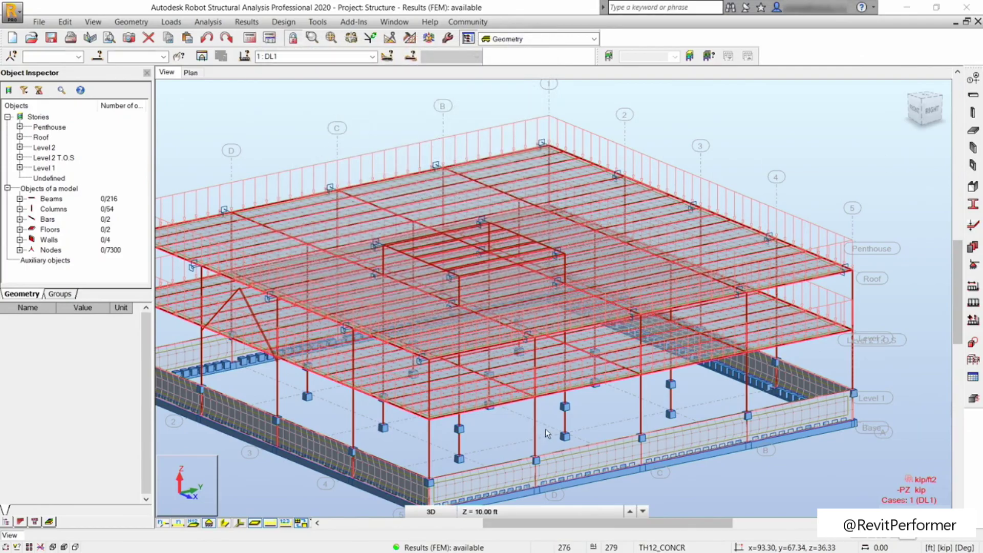
Step: Display the z-direction displacement map on the panels for load case DL1 and close the map settings
middle_click_drag(545, 430, 569, 381)
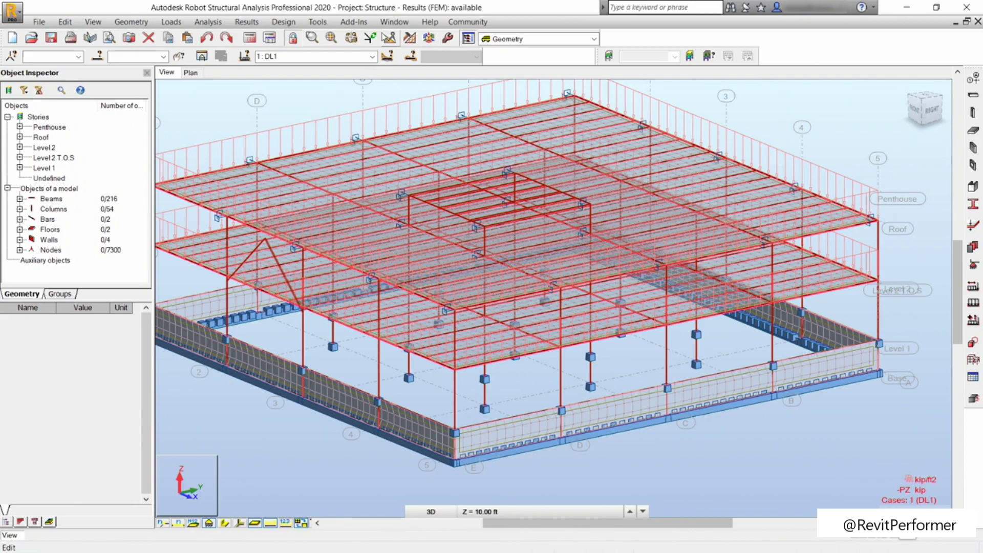
left_click(248, 22)
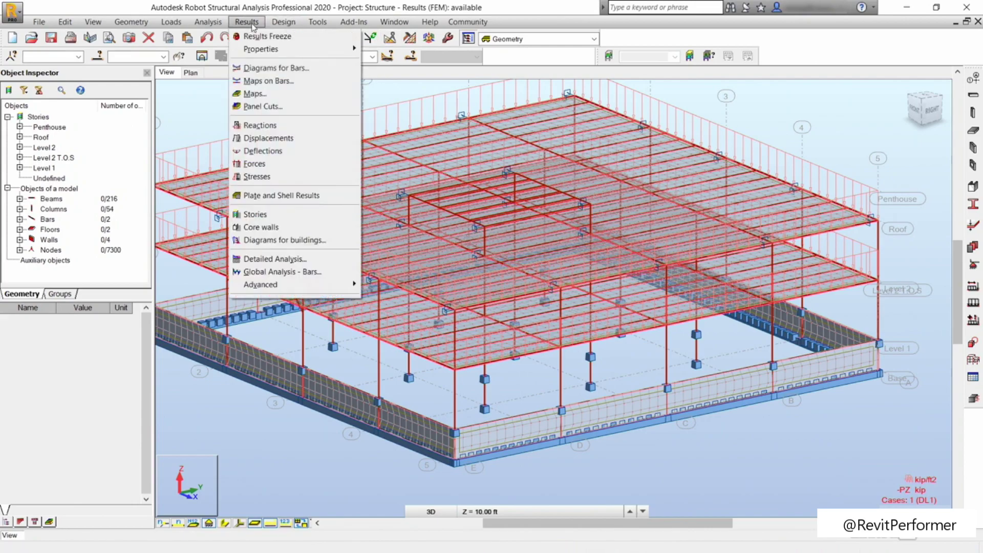
left_click(275, 94)
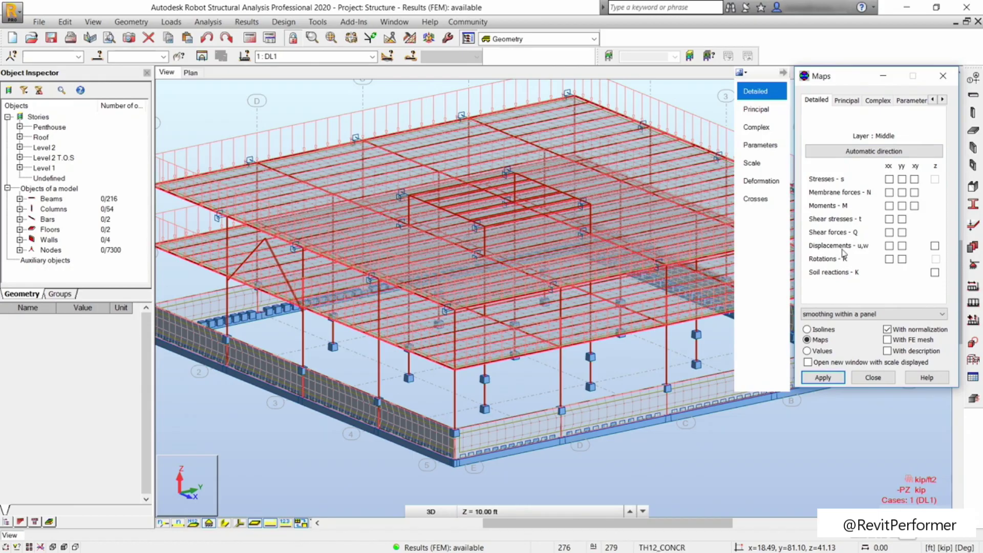
left_click(934, 246)
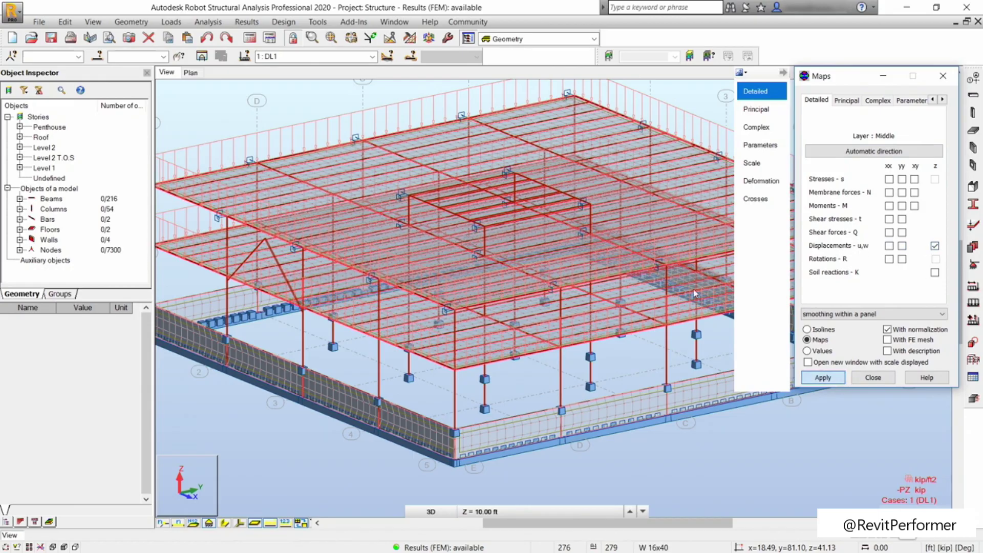
key("Return")
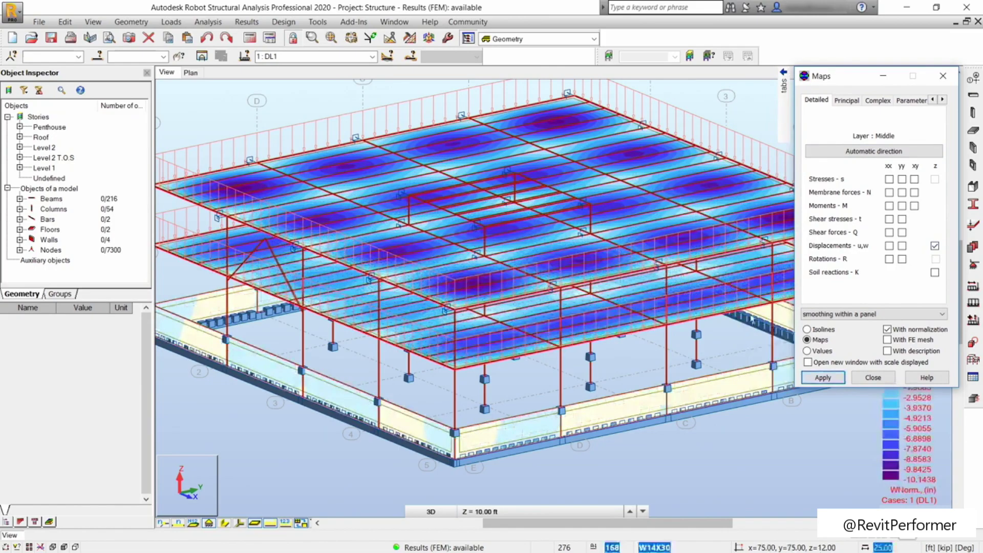
left_click(874, 378)
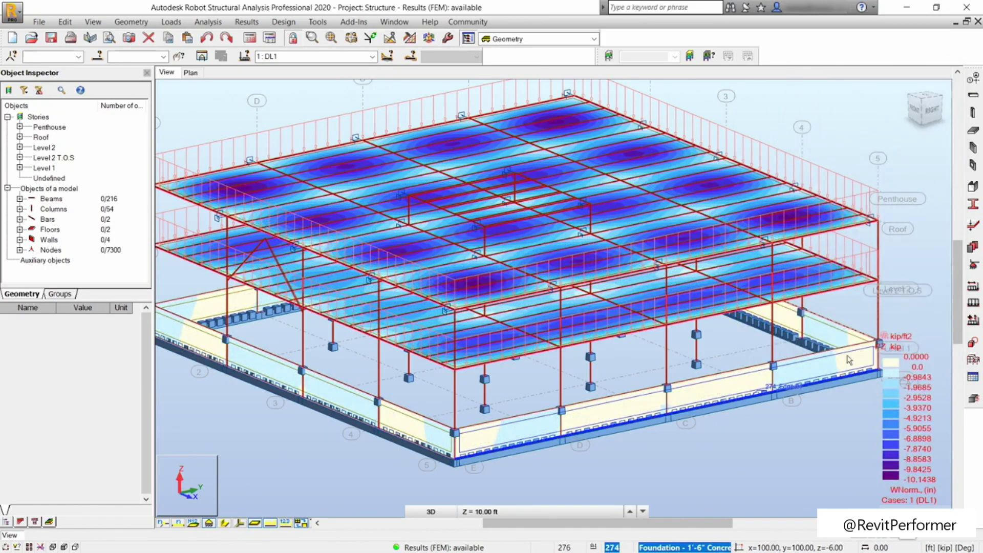
Step: Examine the displacement map across the roof and floor panels, clear the map display and close the map settings
middle_click_drag(607, 162, 606, 163, "shift")
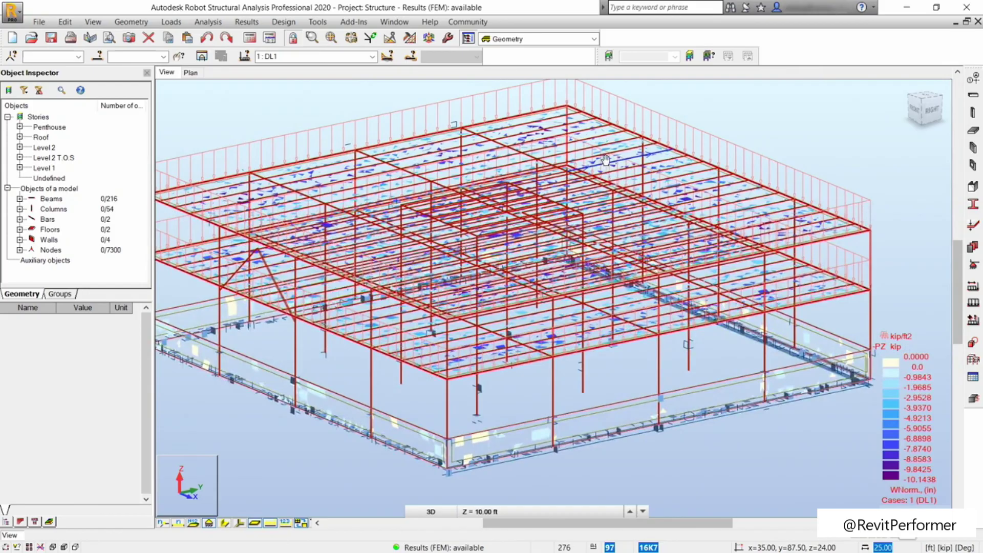
scroll(727, 129, "up", 3)
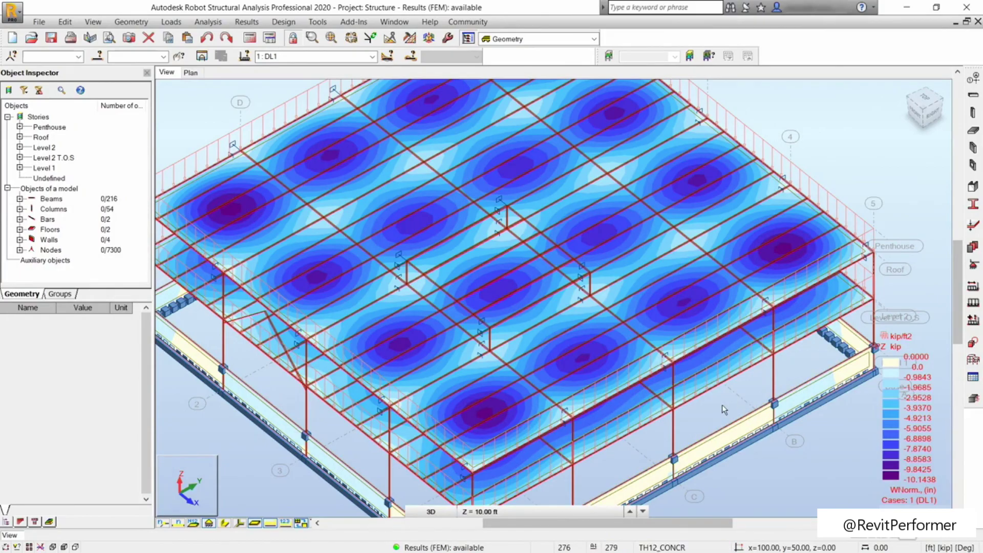
scroll(722, 405, "down", 3)
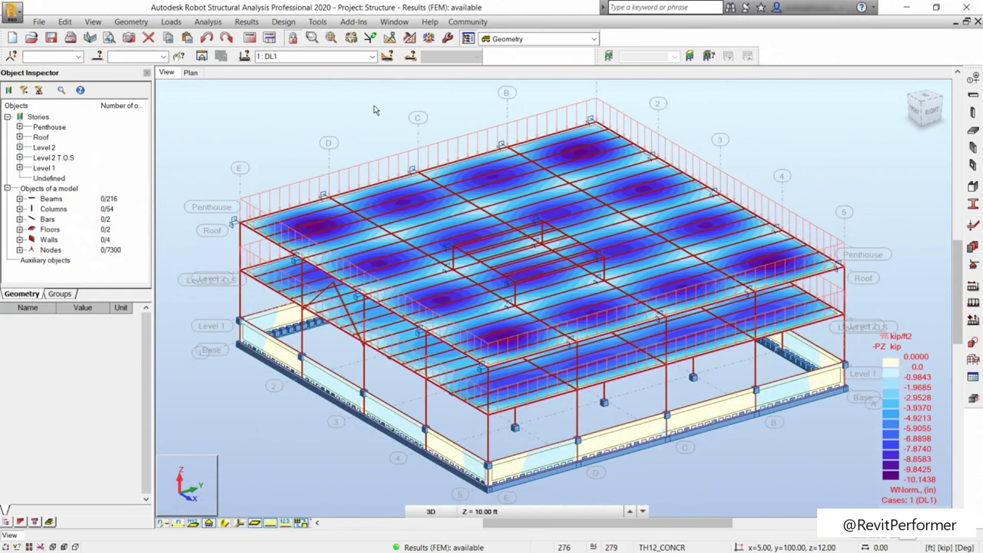
middle_click_drag(376, 110, 354, 112, "shift")
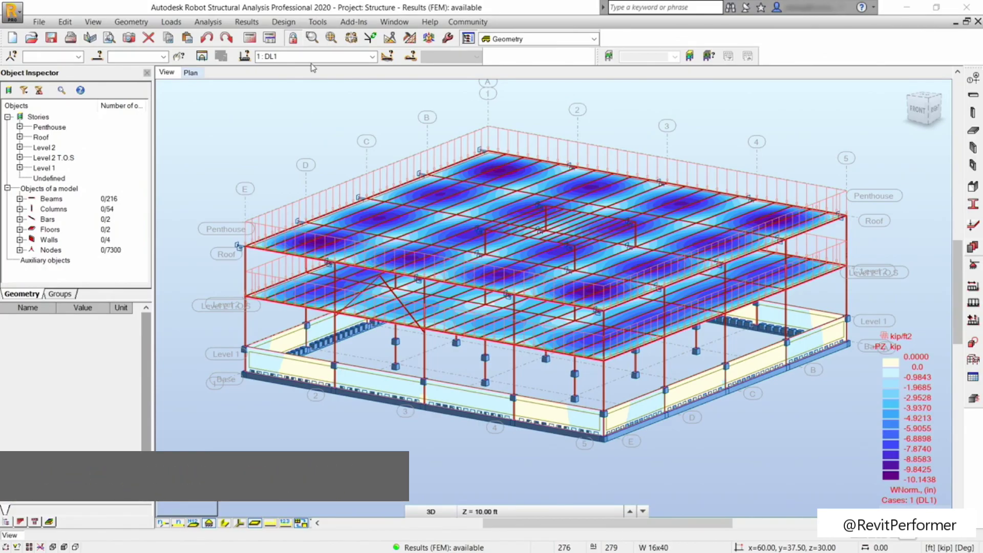
middle_click_drag(305, 115, 286, 108)
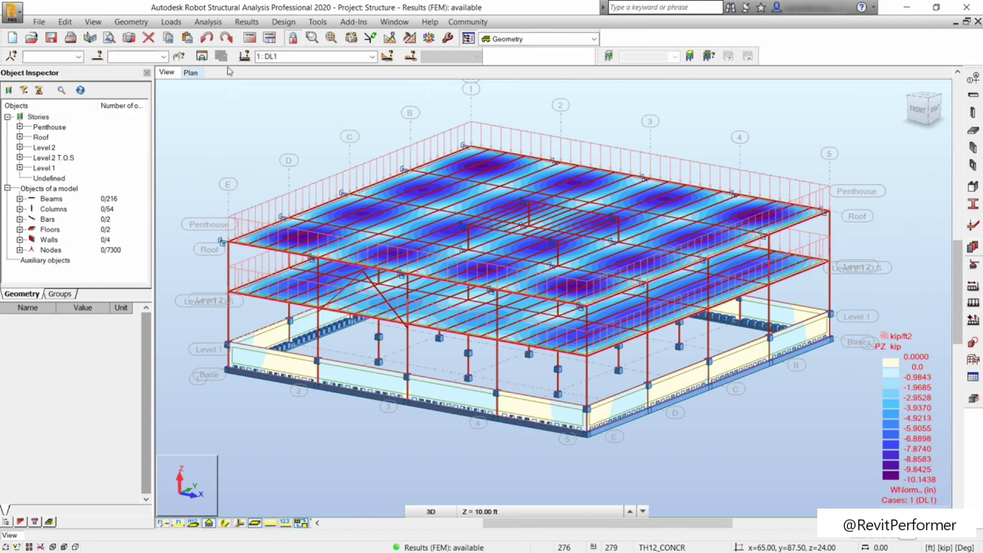
left_click(247, 22)
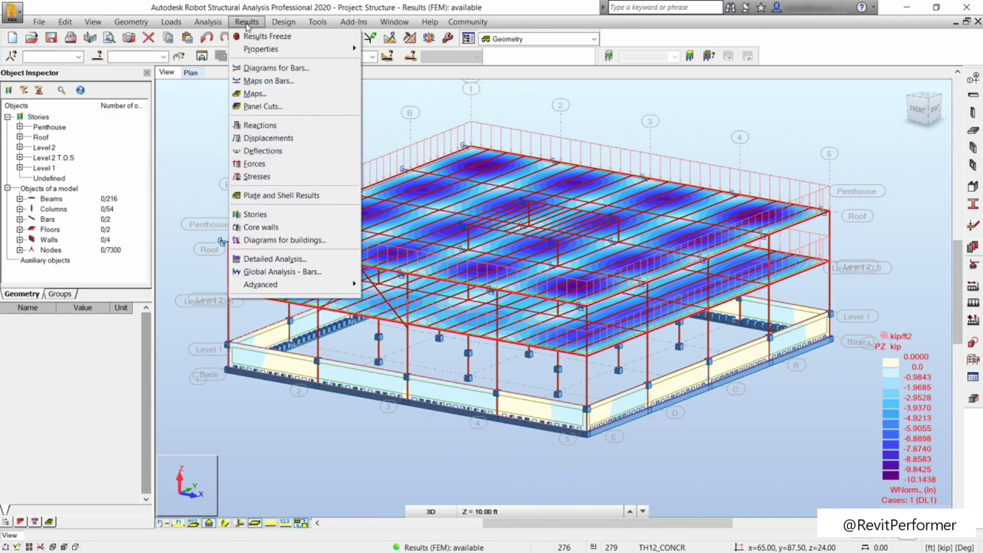
left_click(256, 93)
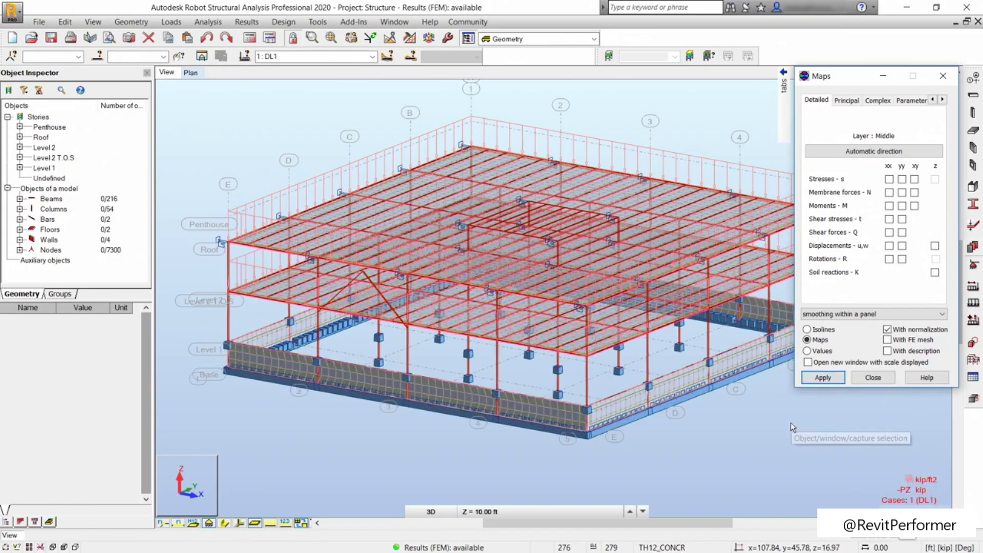
left_click(943, 77)
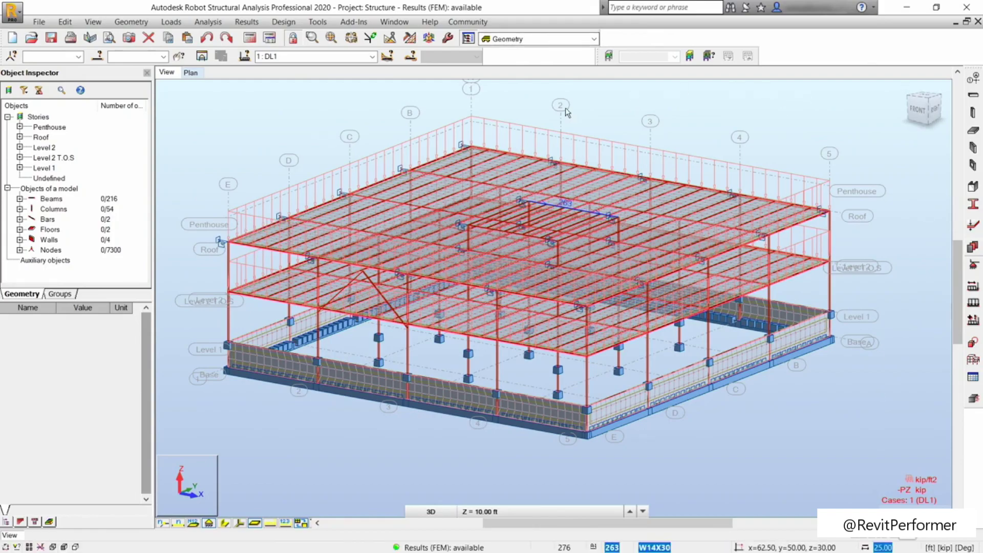
Step: Switch the workspace layout to Steel/Aluminum Design
left_click(594, 39)
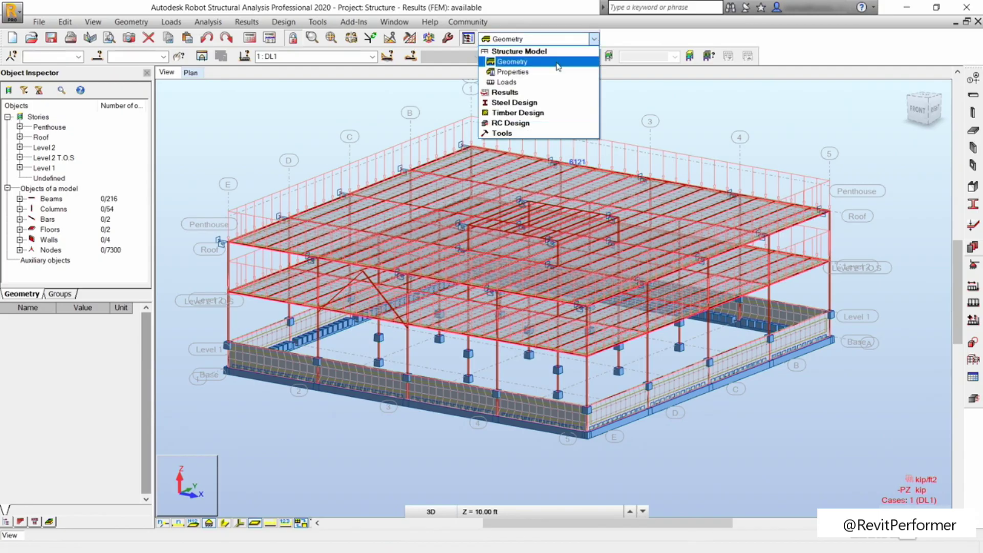
left_click(542, 103)
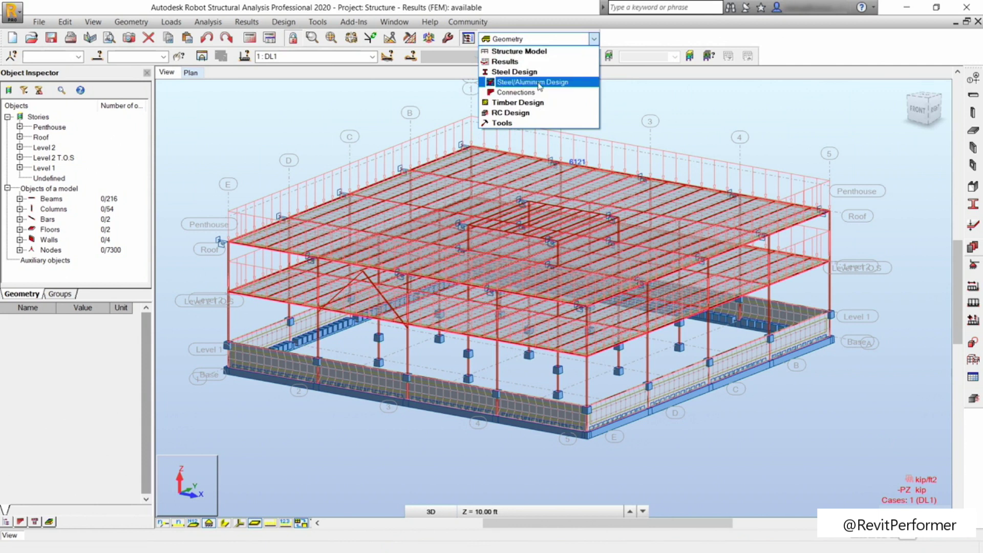
left_click(532, 82)
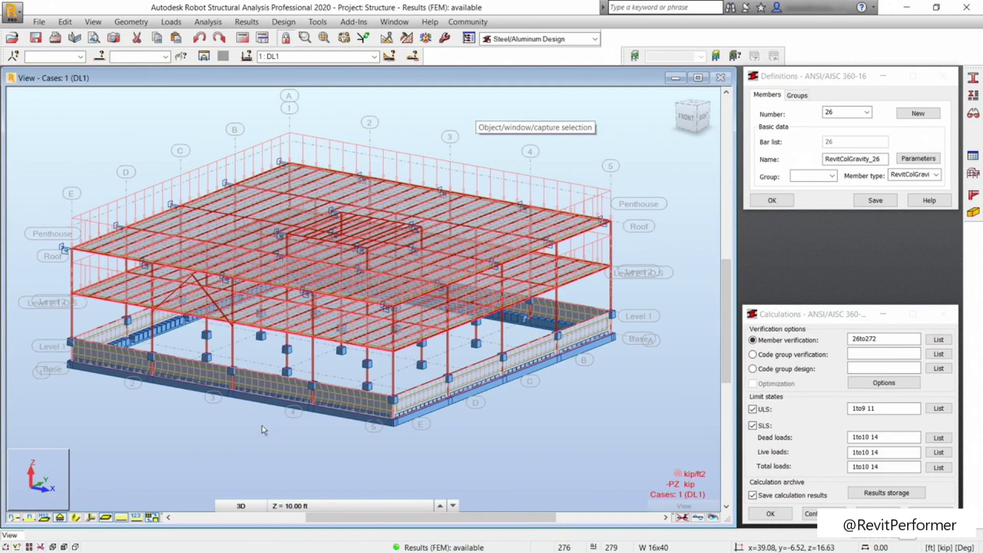
Step: Turn off the finite element calculation model display and show the section shapes of the bars around the penthouse framing
left_click(153, 518)
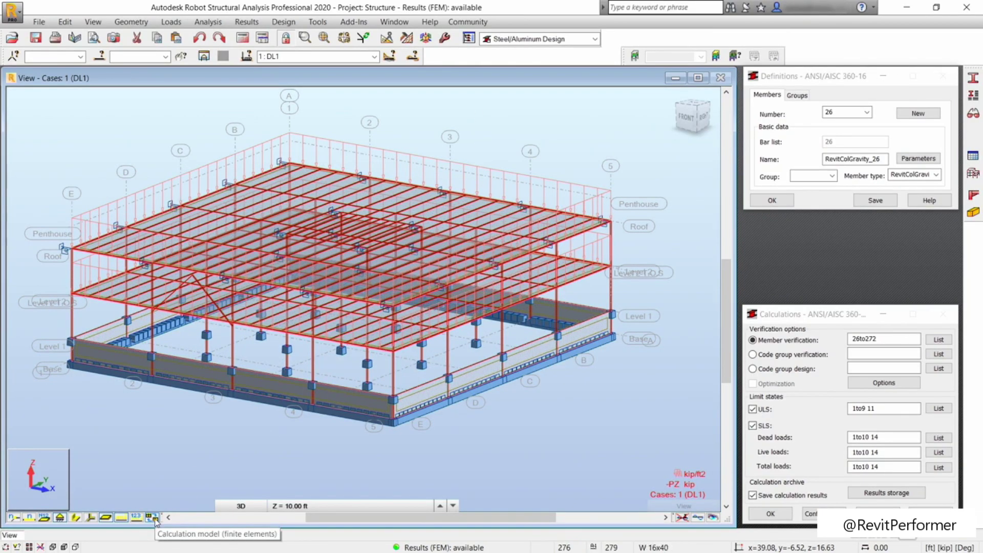
scroll(606, 284, "up", 6)
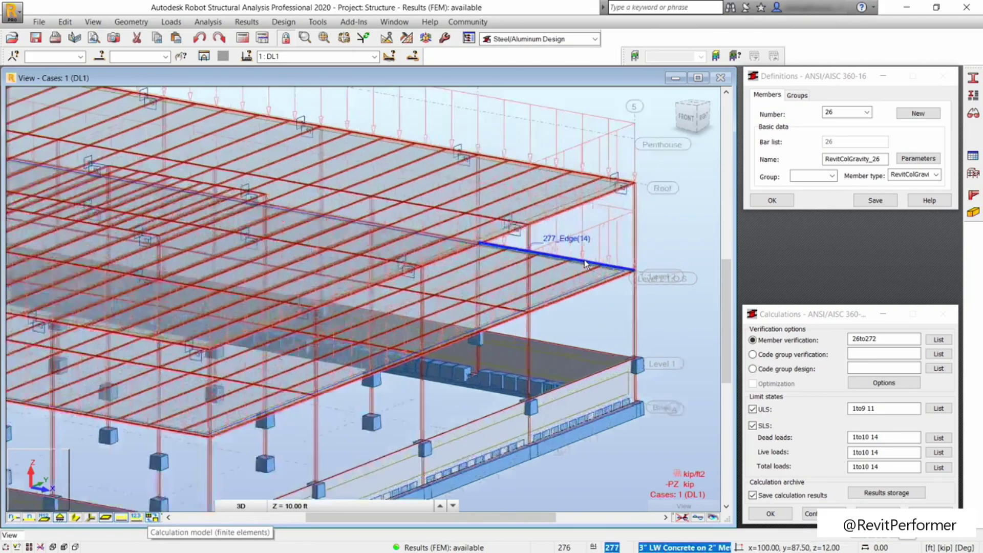
scroll(551, 233, "down", 6)
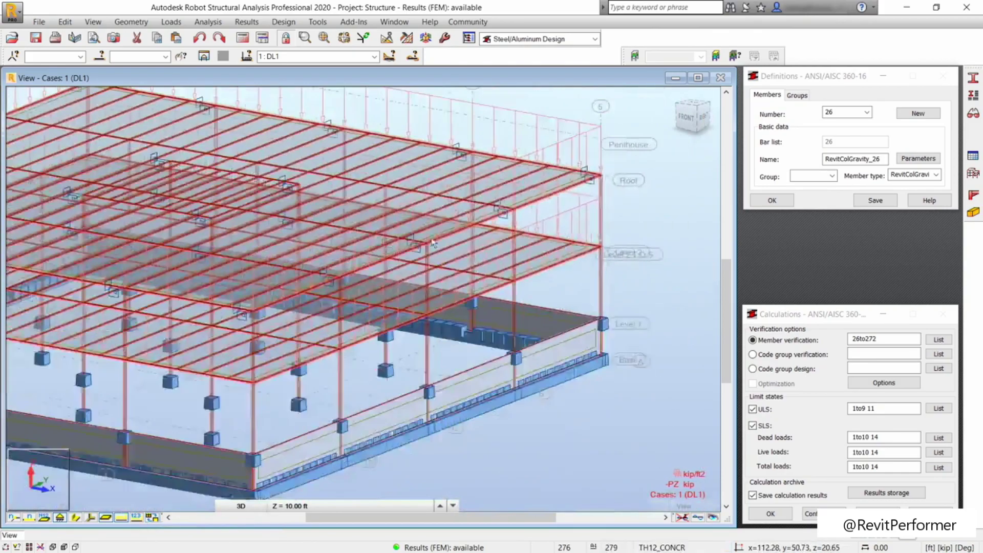
mouse_move(361, 265)
middle_mouse_down()
mouse_move(341, 248)
mouse_move(361, 277)
middle_mouse_up()
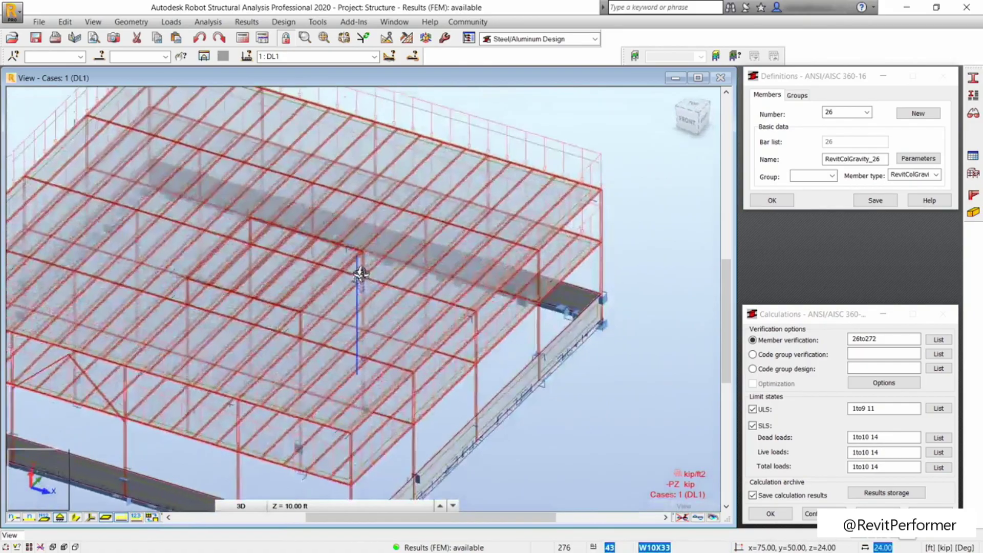
middle_click_drag(213, 231, 263, 253)
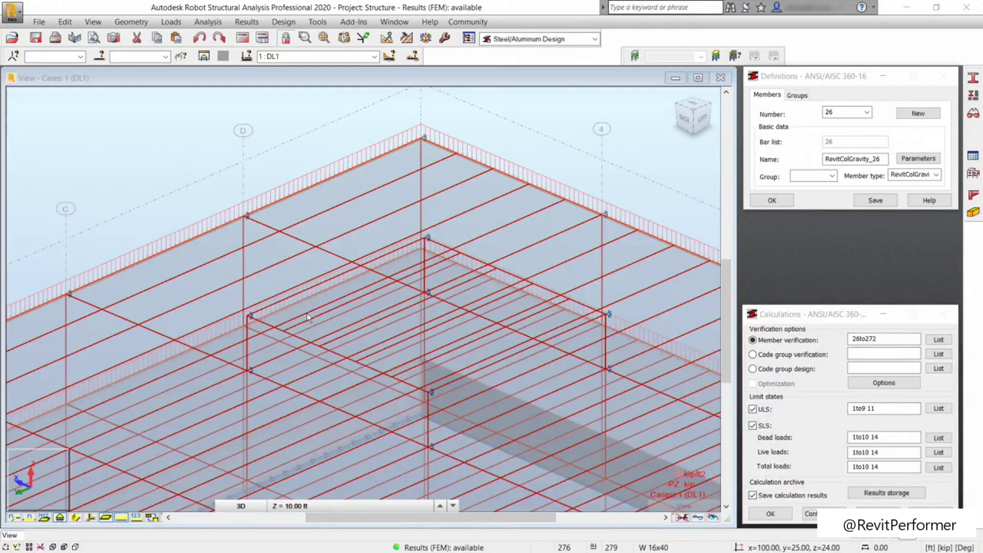
middle_click_drag(421, 332, 368, 351)
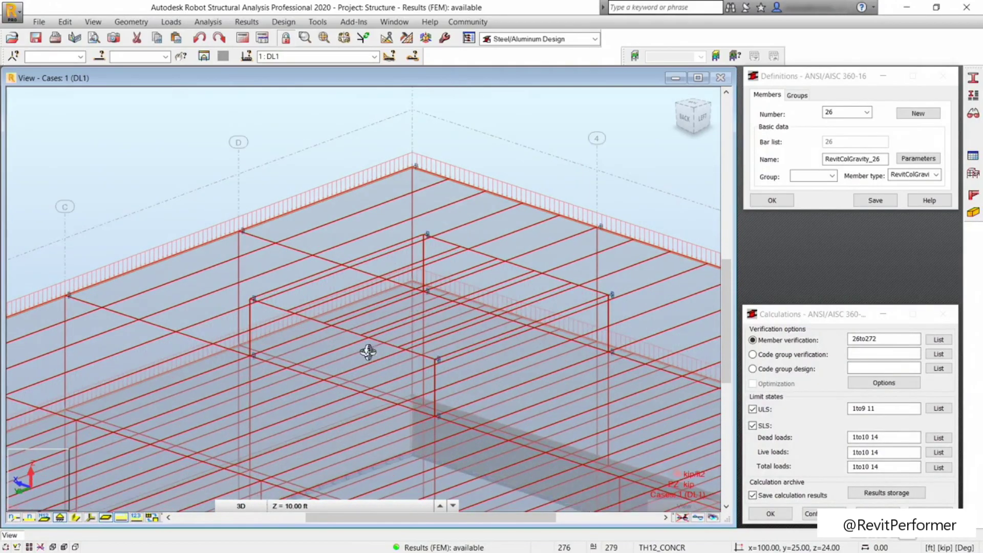
left_click(76, 518)
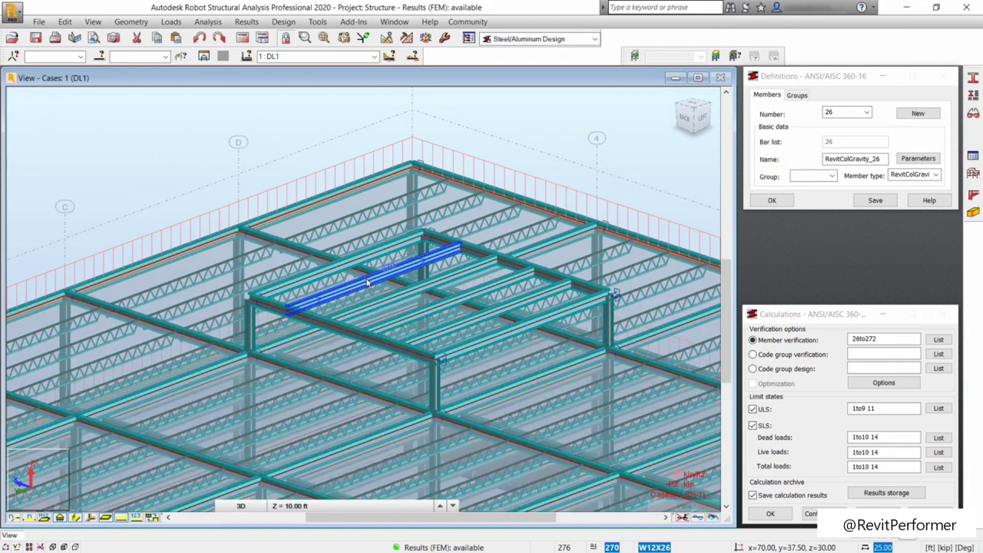
Step: Create code group 1 for the penthouse roof beams with the member list 266to270 and save it
scroll(367, 282, "up", 5)
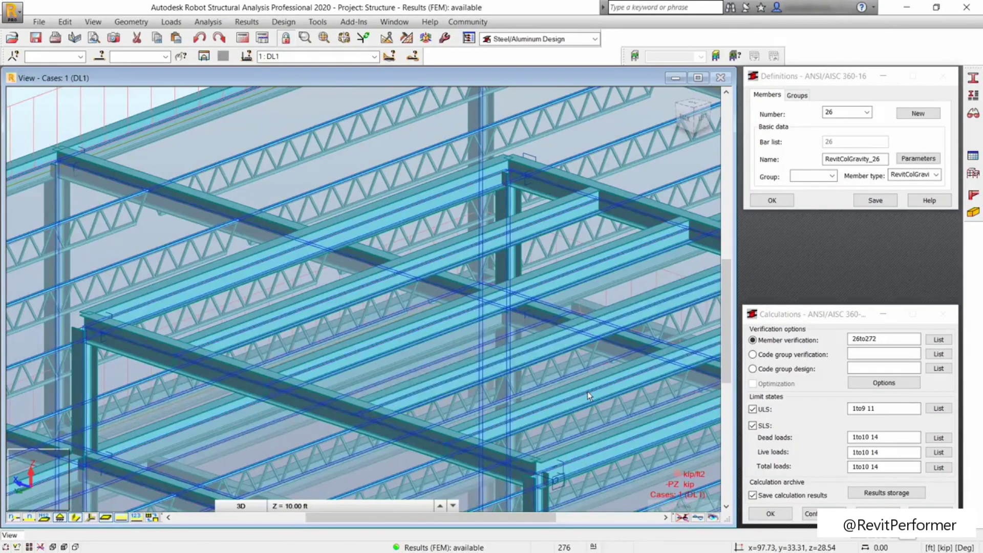
middle_click_drag(512, 370, 437, 319)
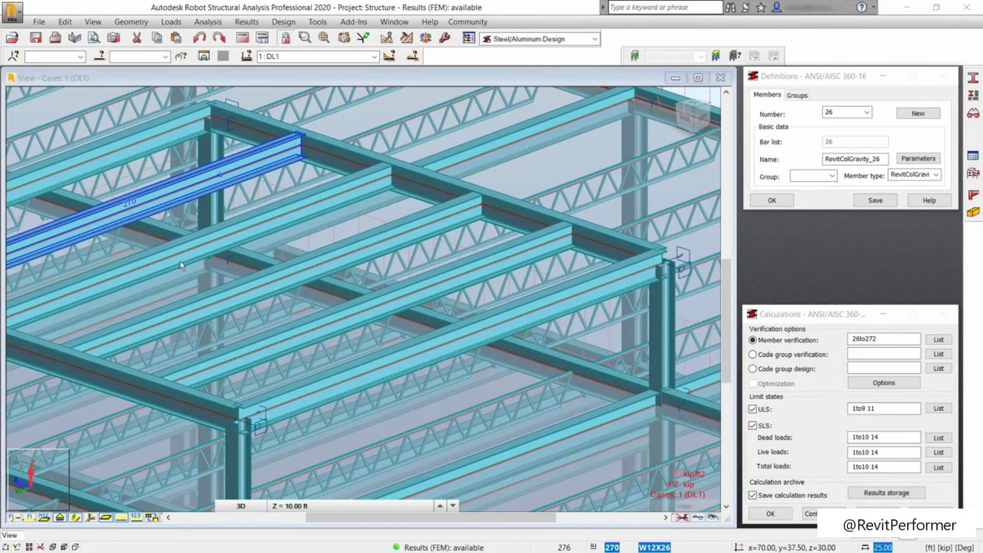
scroll(228, 262, "up", 3)
middle_click_drag(237, 259, 340, 229)
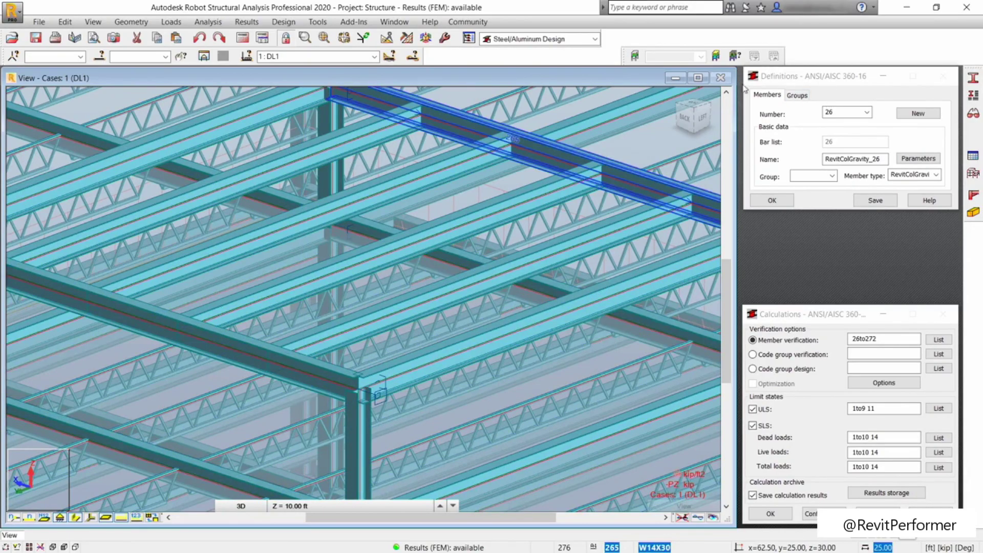
left_click(798, 96)
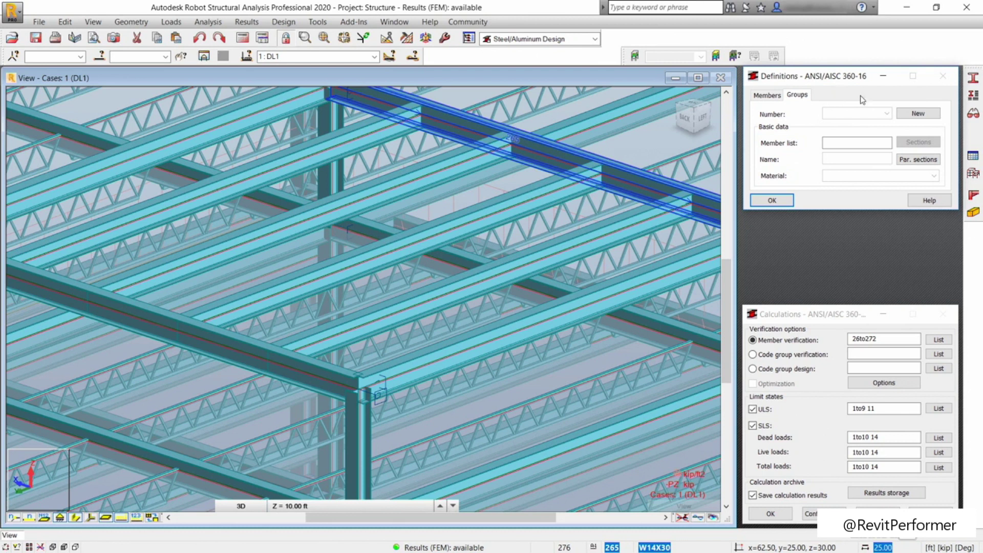
left_click(917, 115)
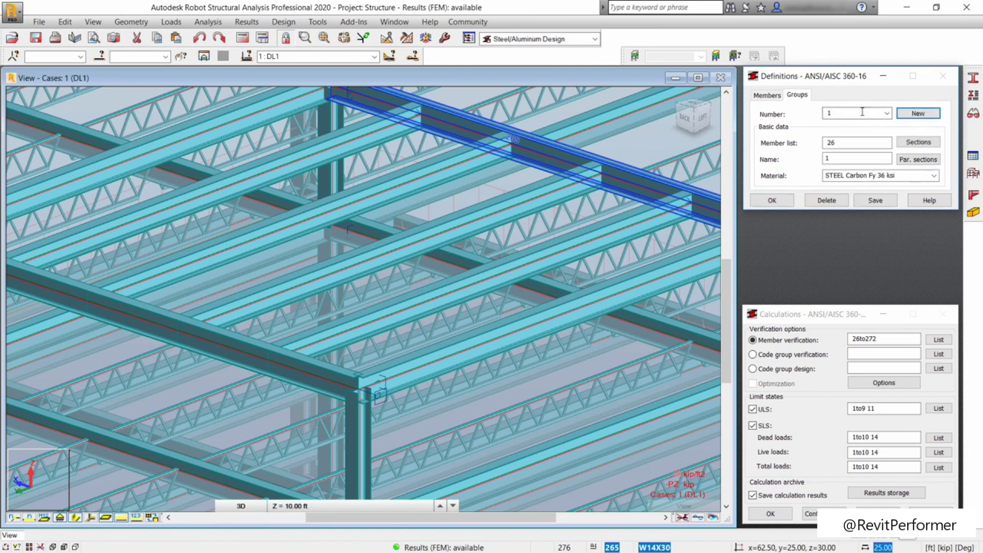
left_click(853, 143)
left_click_drag(840, 145, 823, 147)
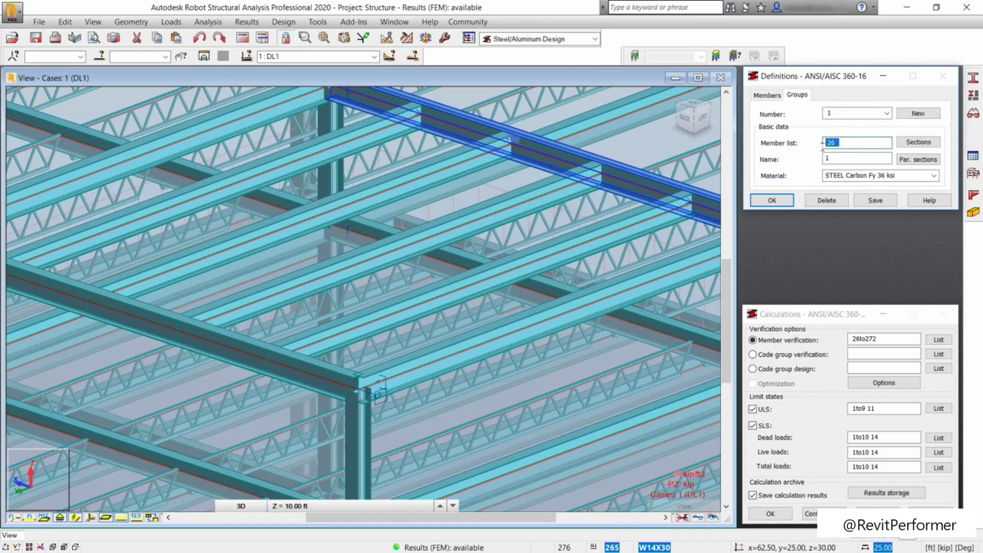
type("270")
left_click(876, 204)
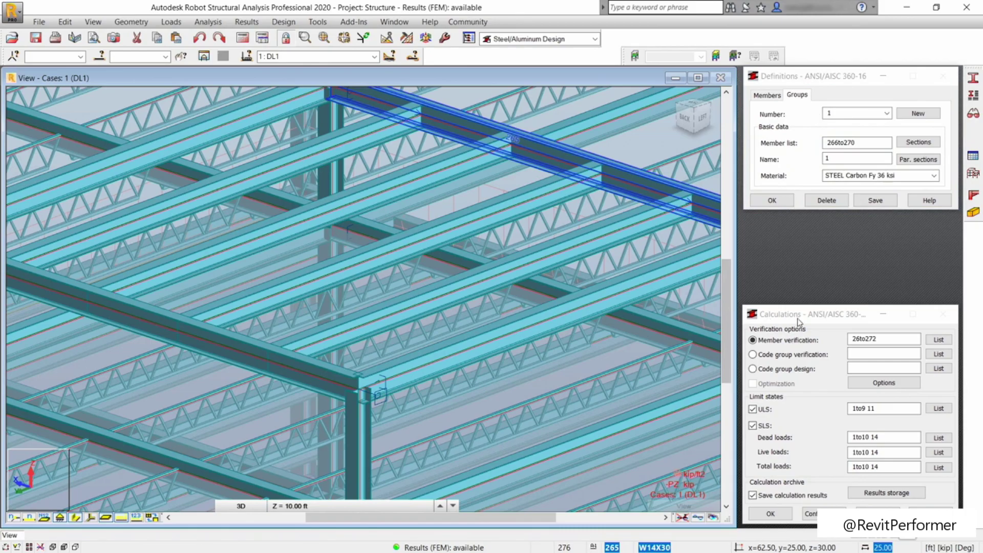
Step: Set the steel calculations to code group design and select code group 1 for it
left_click(752, 369)
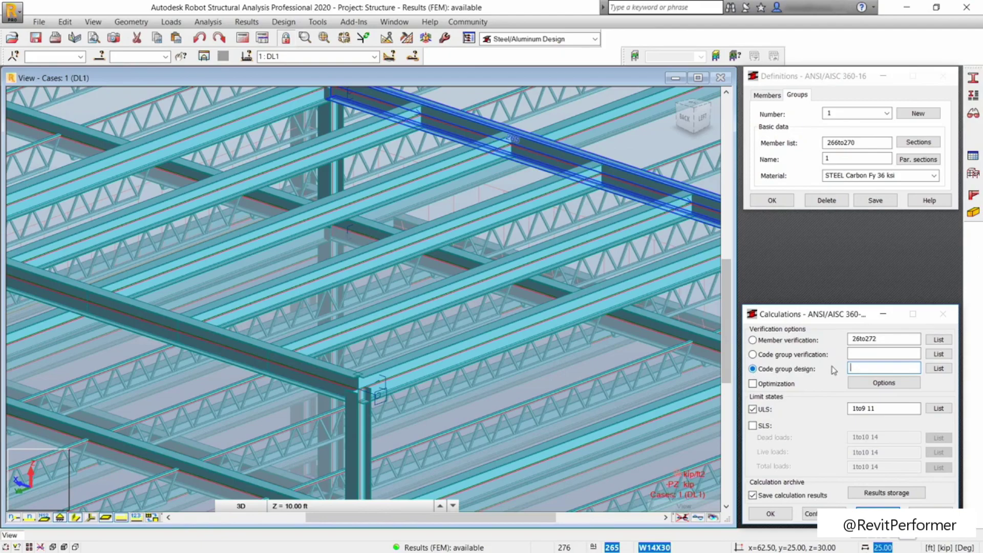
left_click(939, 369)
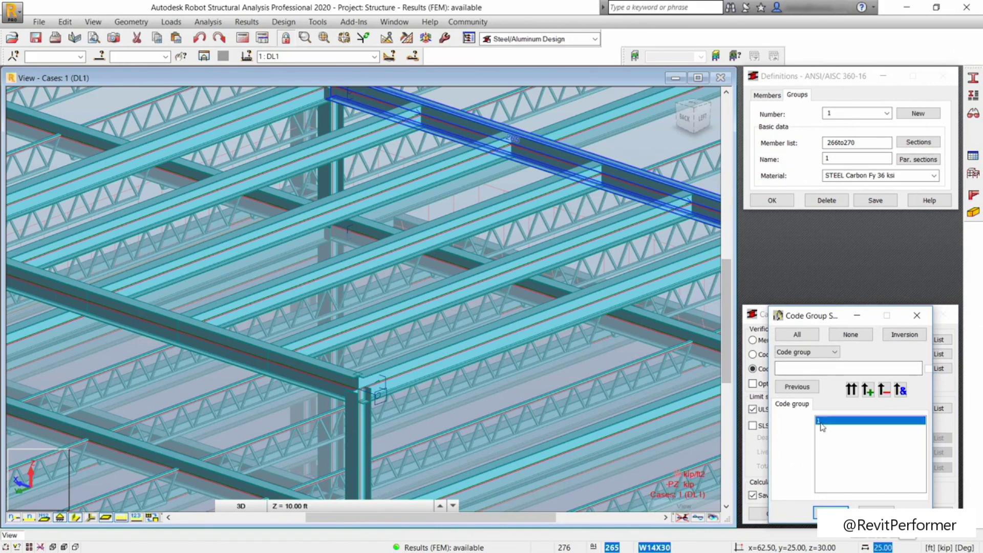
left_click(852, 390)
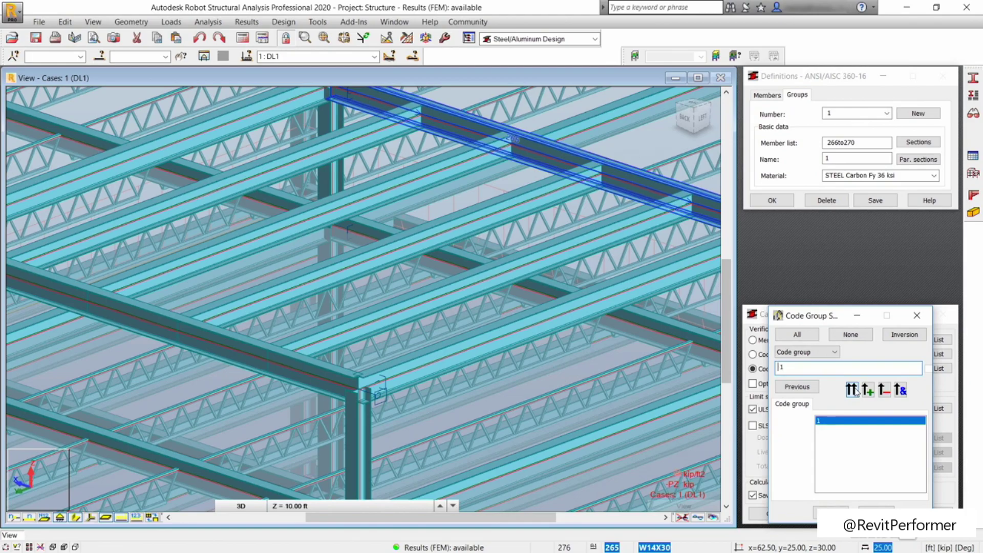
left_click(831, 510)
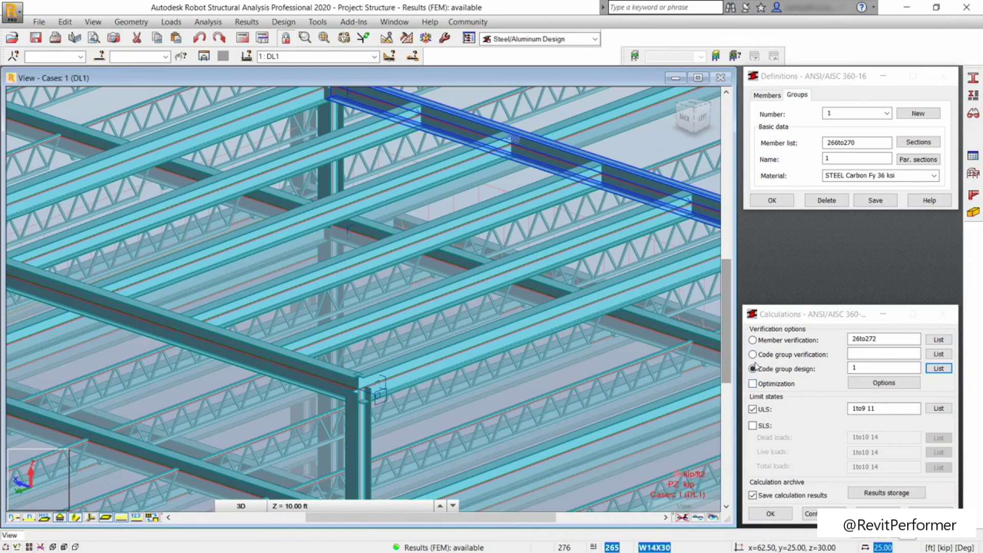
Step: Enable optimization by weight for the code group design and run the steel calculations
left_click(753, 385)
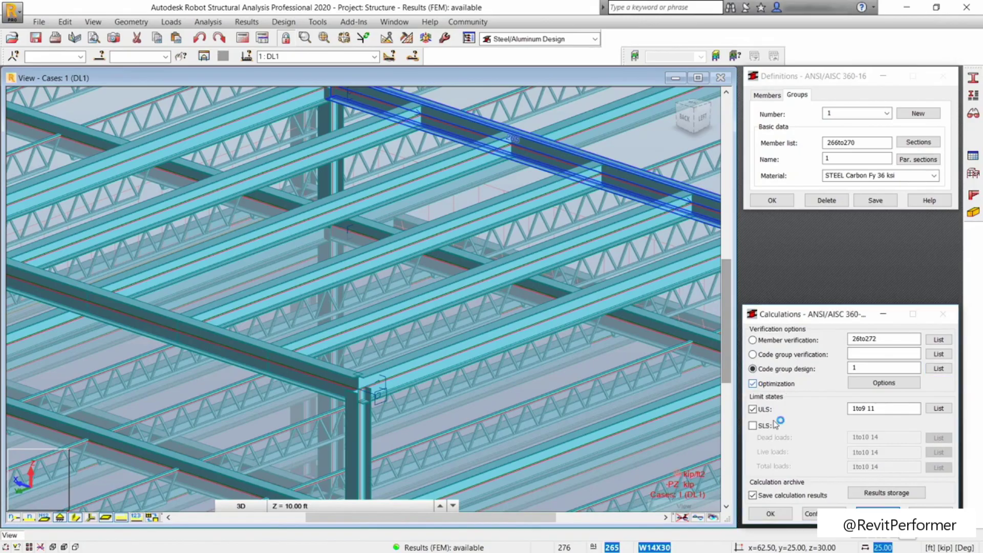
left_click(885, 384)
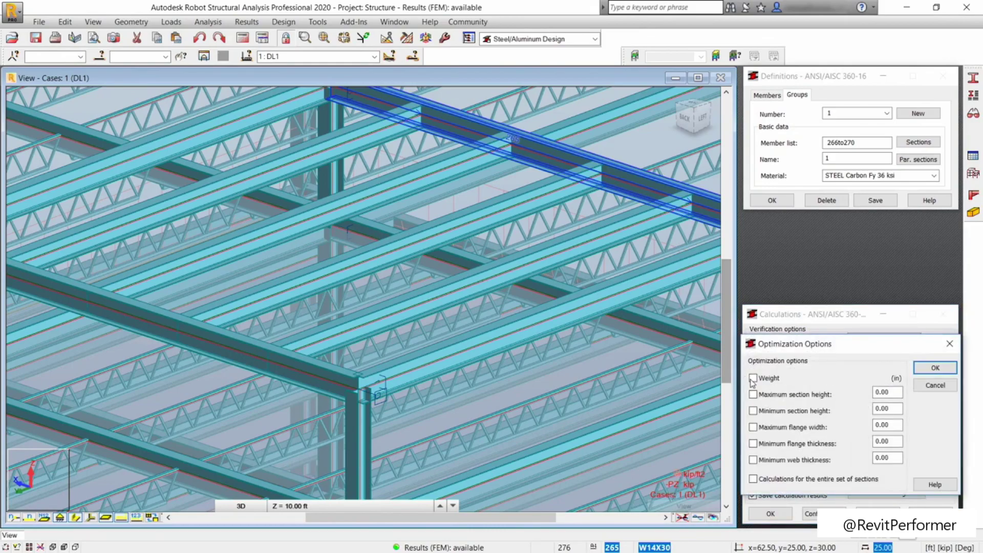
left_click(753, 379)
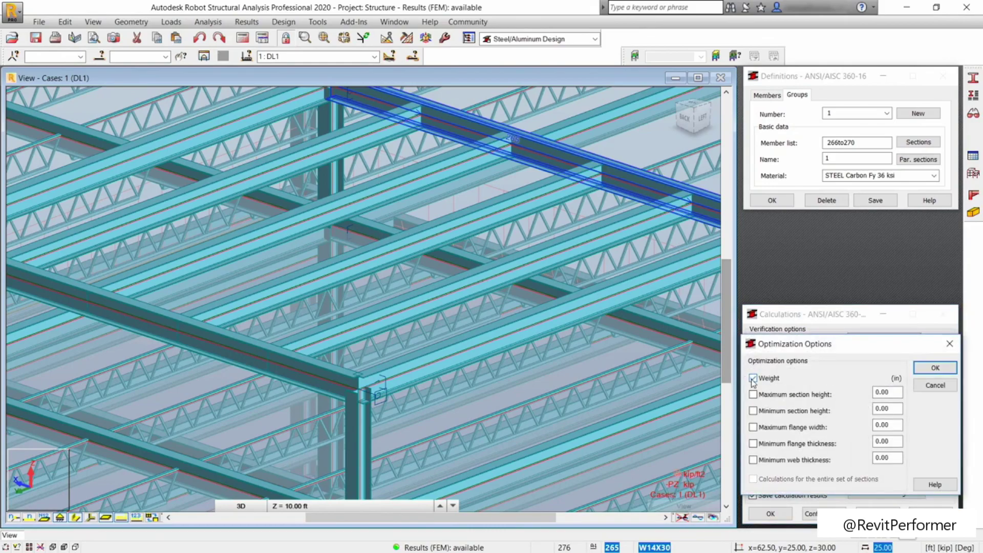
left_click(919, 366)
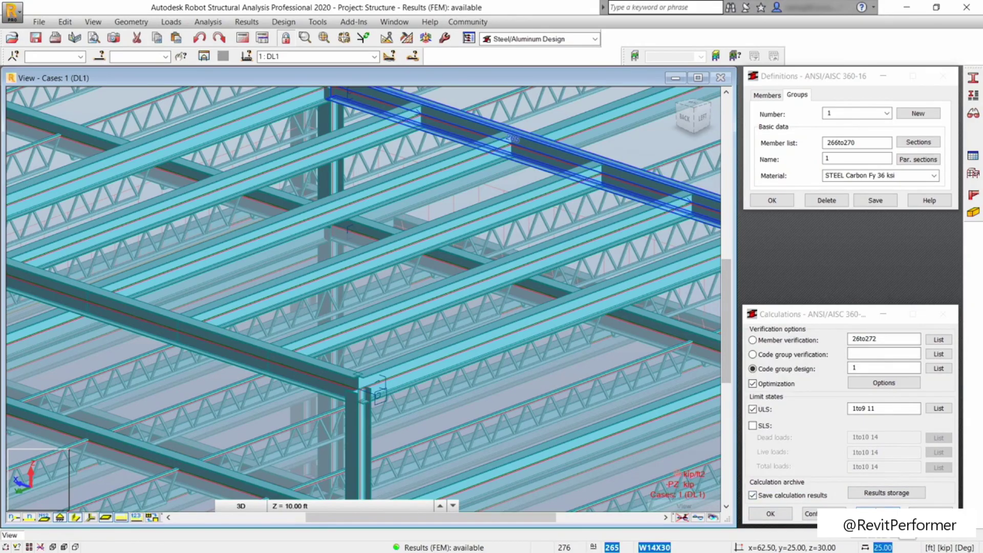
left_click(878, 514)
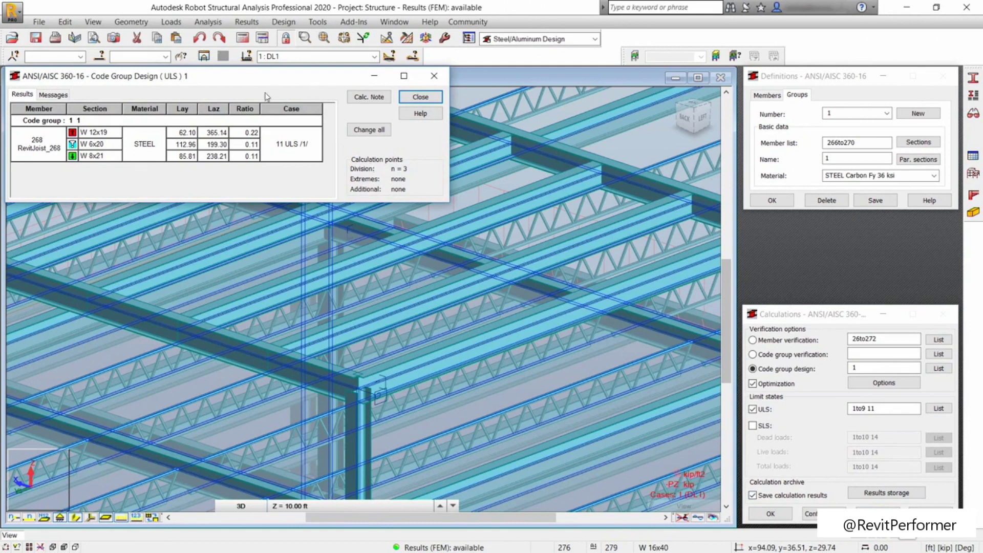
Step: Examine the simplified design results of the W 12x19, W 6x20 and W 8x21 sections for code group 1
left_click_drag(244, 80, 412, 128)
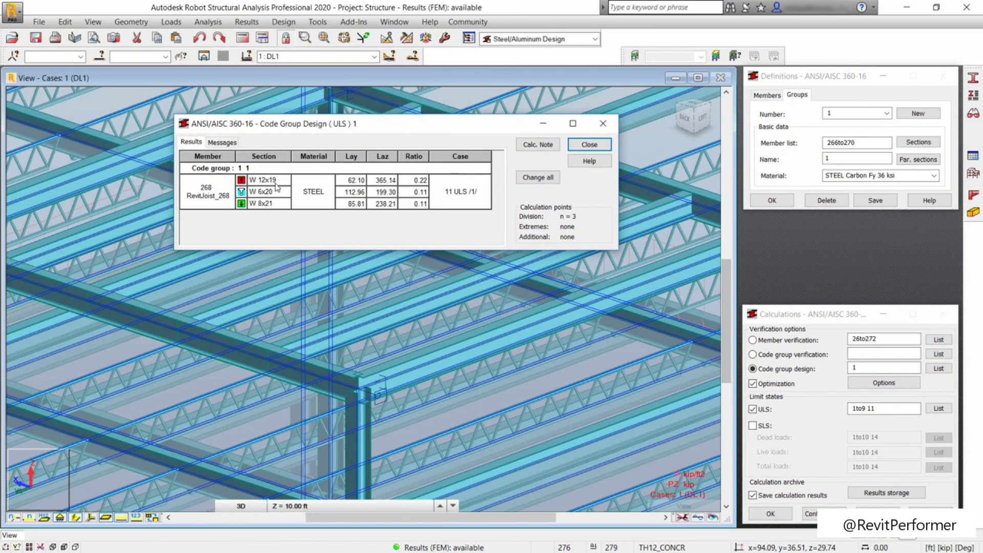
double_click(242, 180)
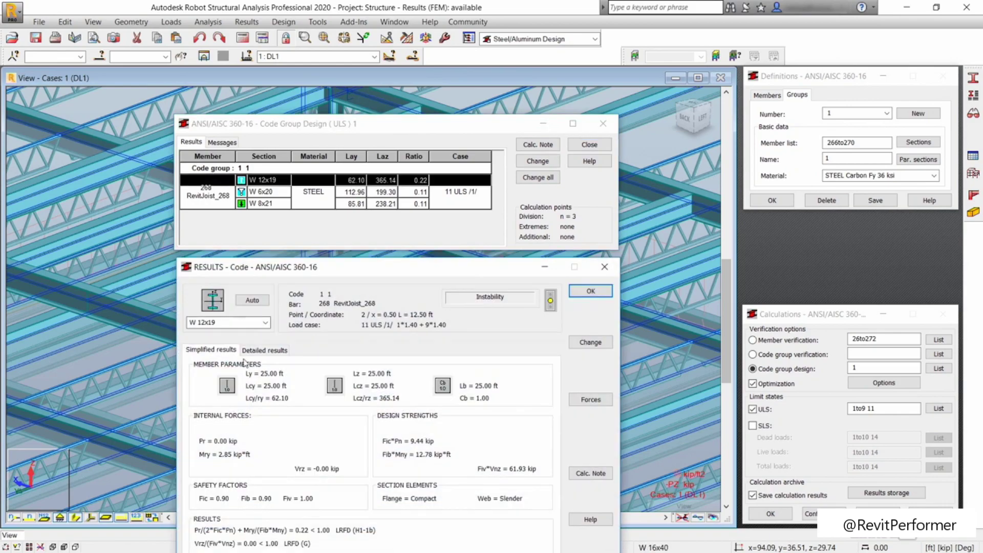
left_click_drag(338, 266, 251, 118)
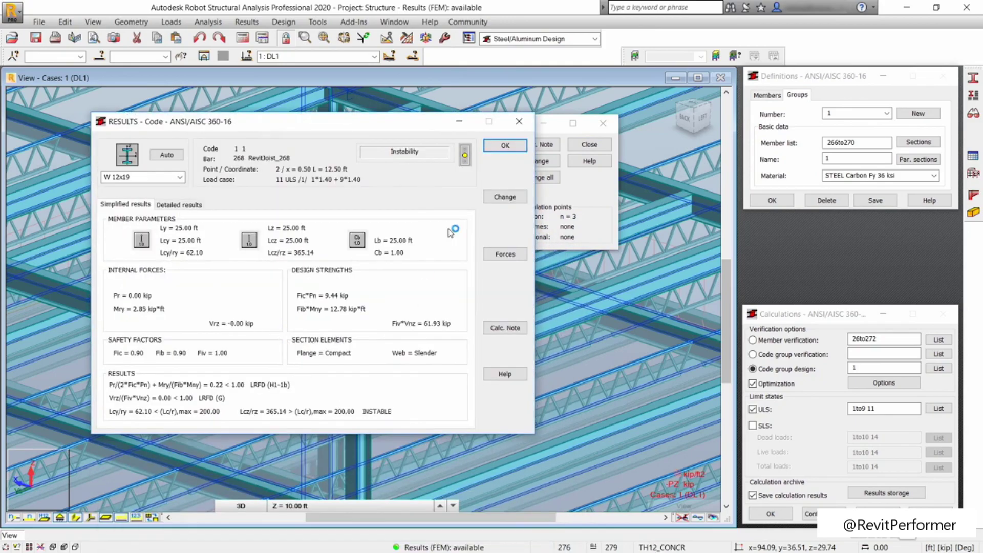
left_click(518, 122)
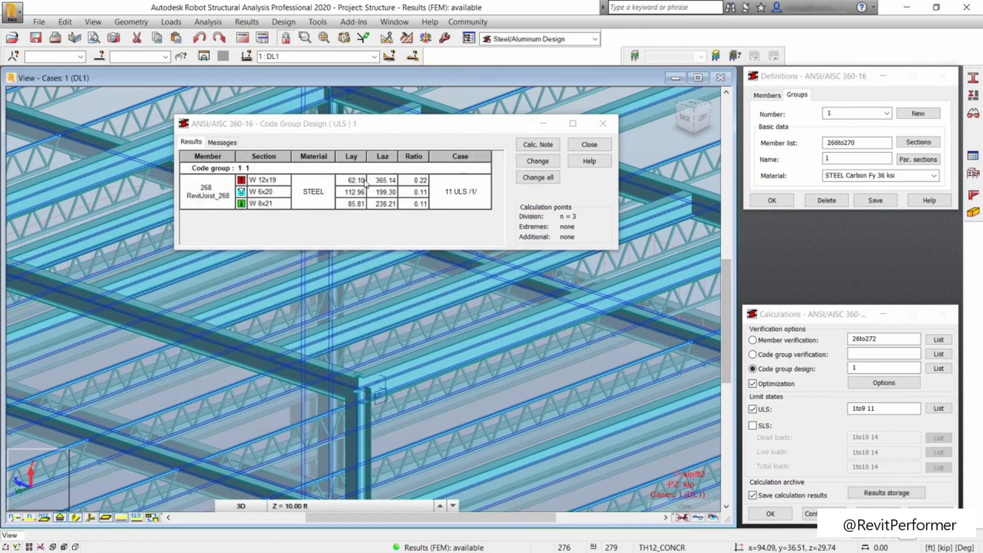
double_click(278, 195)
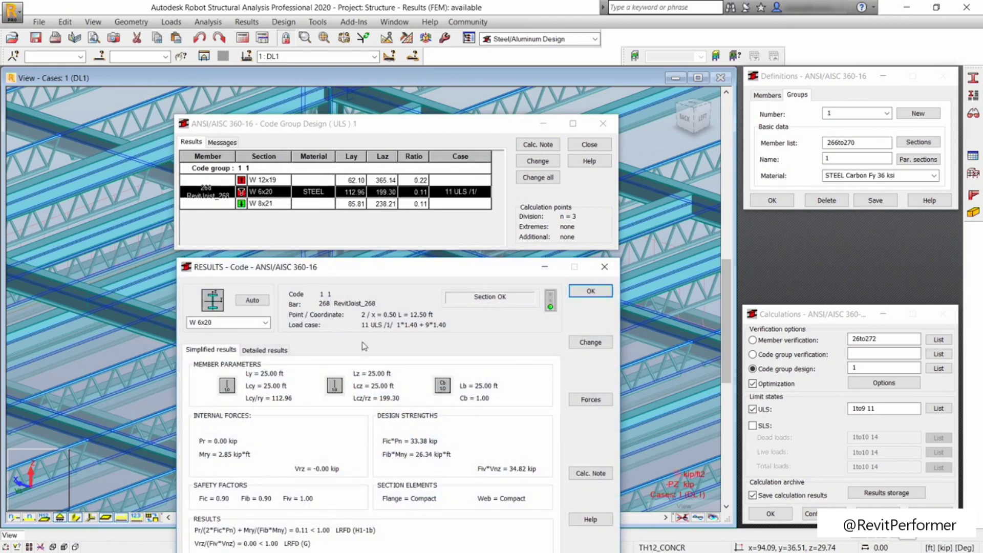
left_click_drag(384, 269, 361, 123)
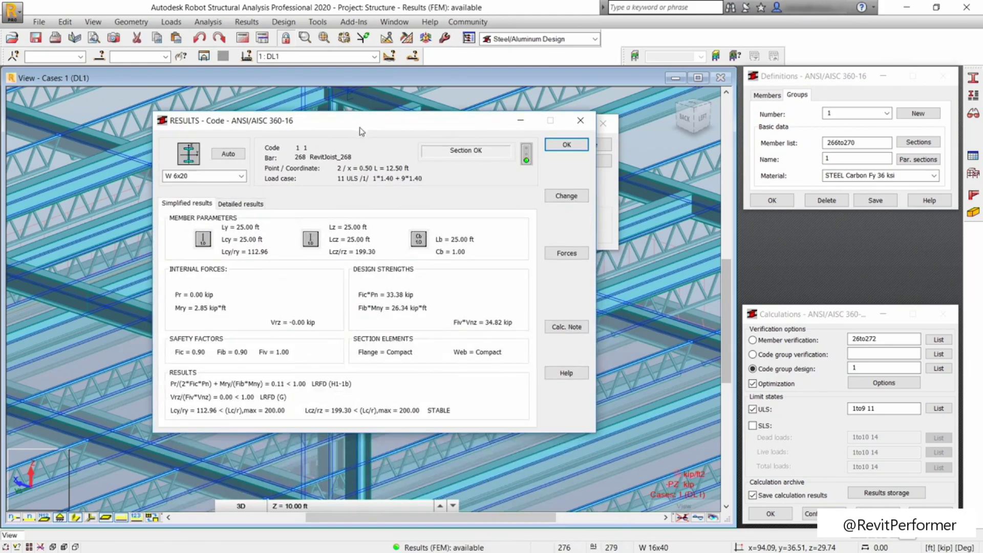
left_click(580, 122)
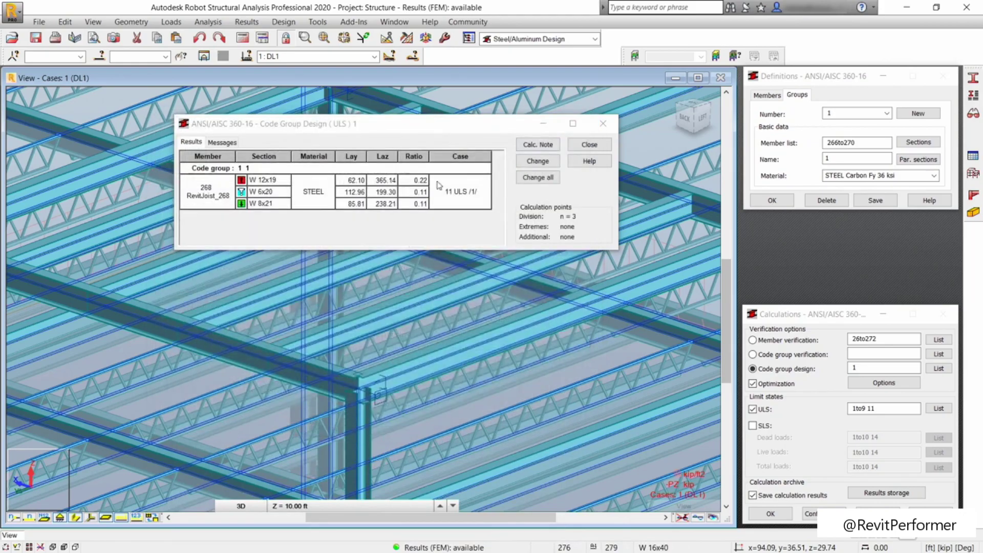
double_click(244, 204)
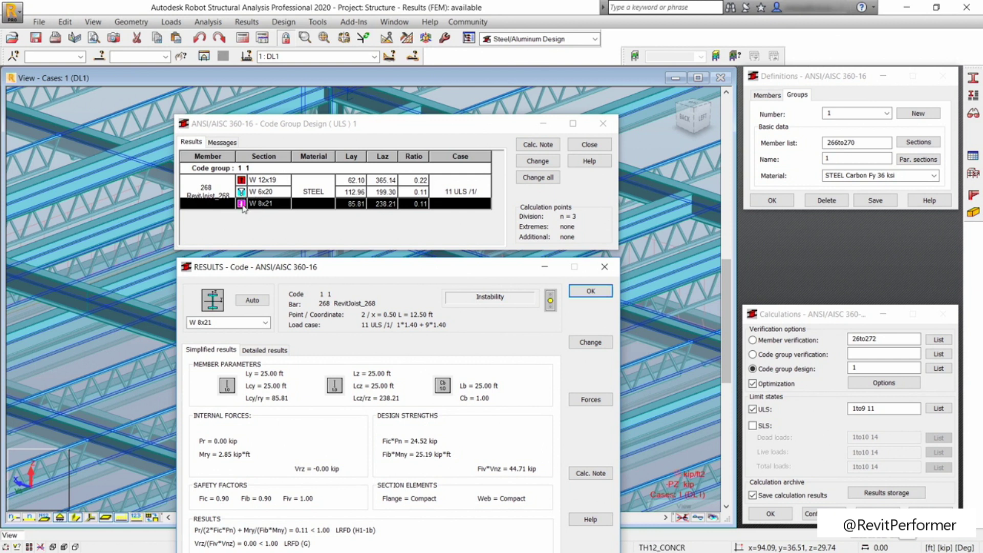
left_click(245, 207)
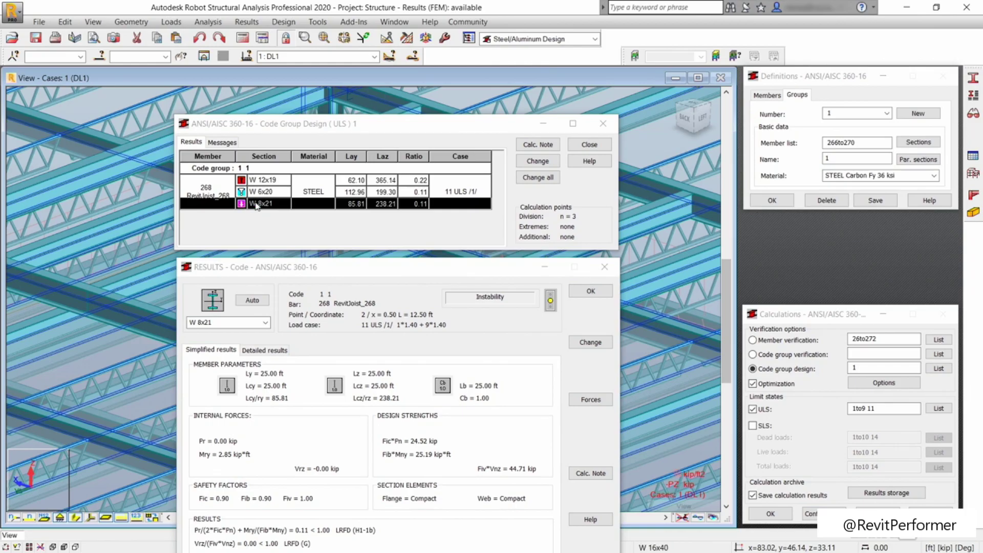
Step: Change all members of the code group to the designed W 6x20 section, and close the results without archiving them
left_click(537, 177)
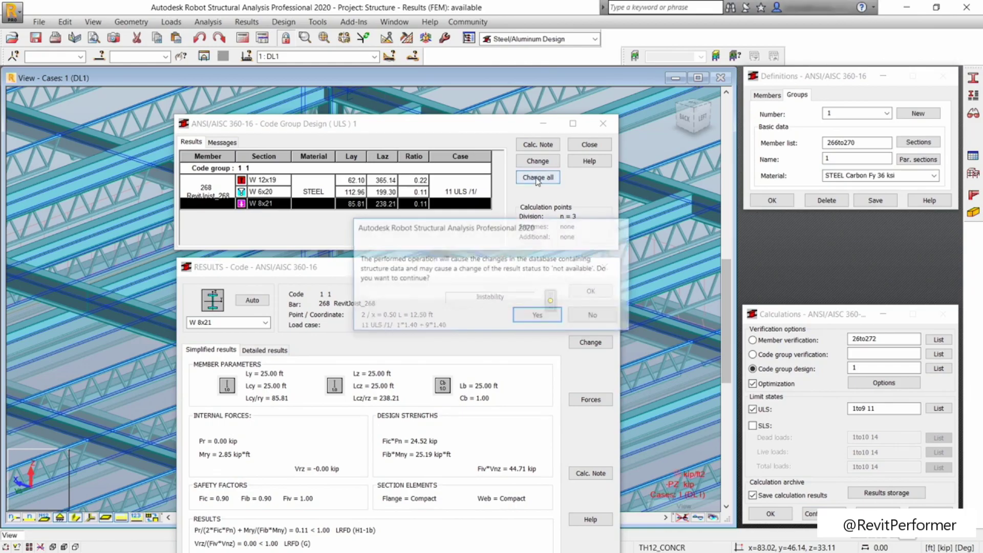
left_click_drag(428, 215, 343, 121)
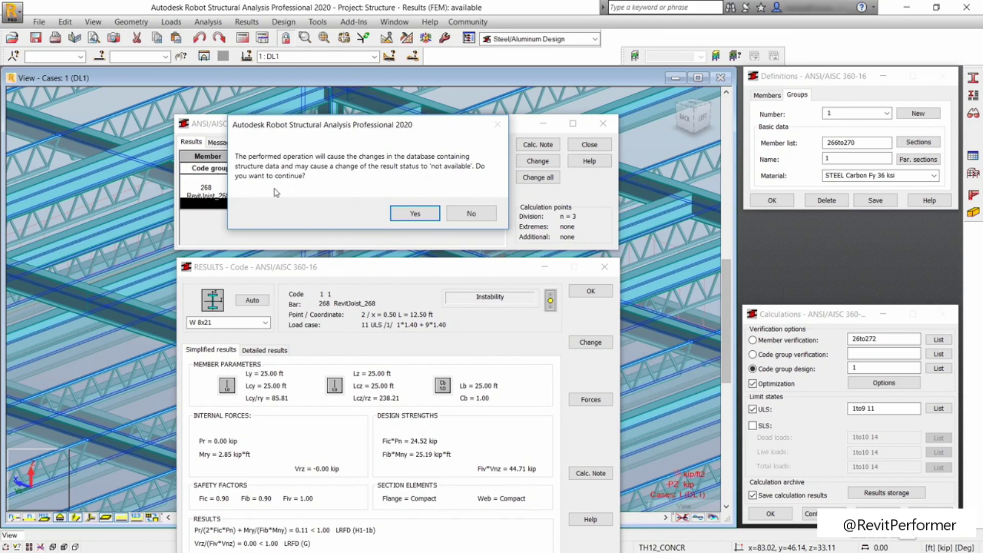
left_click(402, 213)
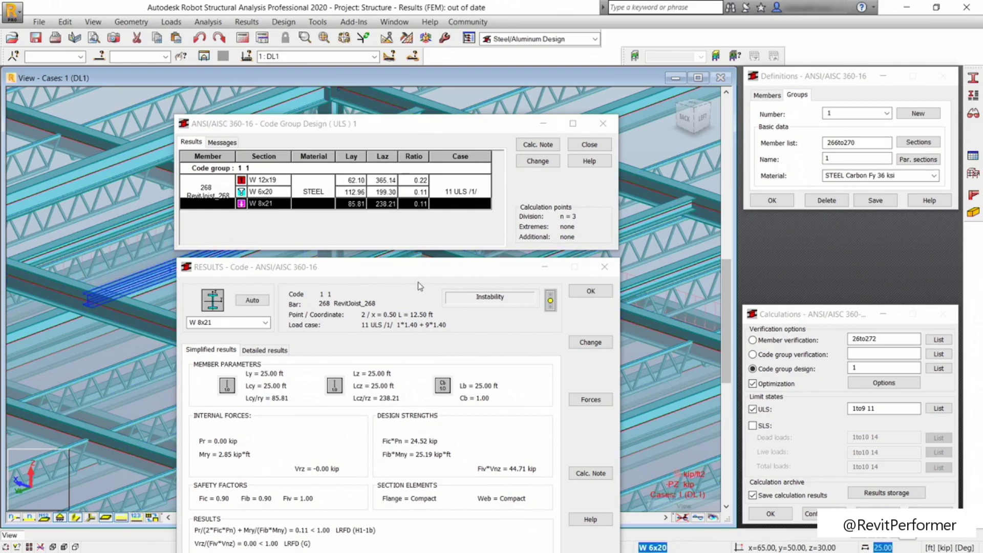
left_click(589, 145)
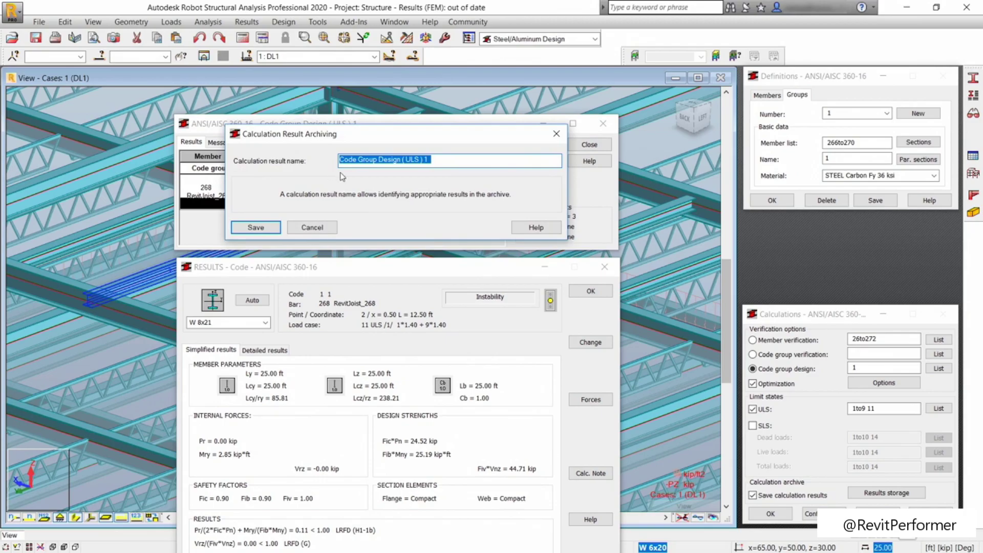
left_click(321, 228)
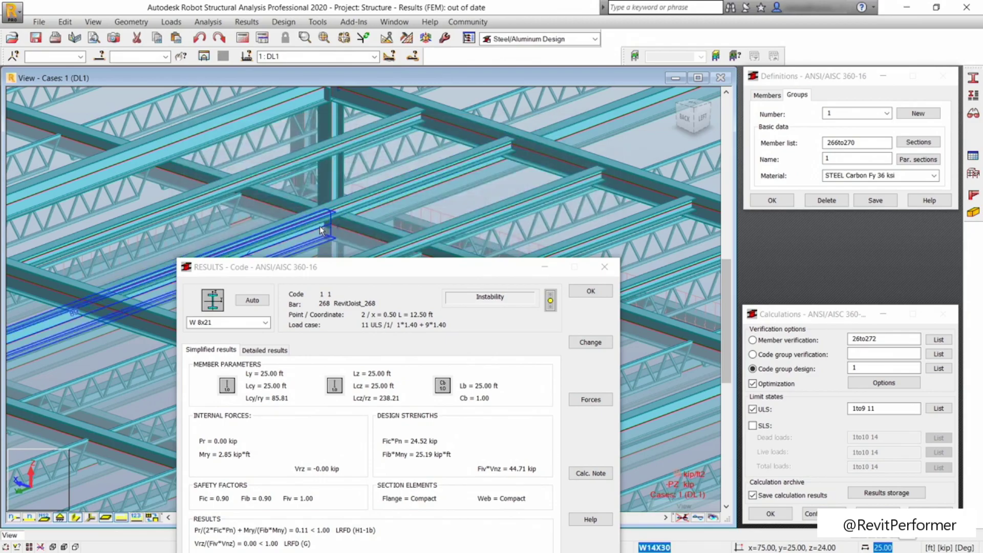
left_click(604, 267)
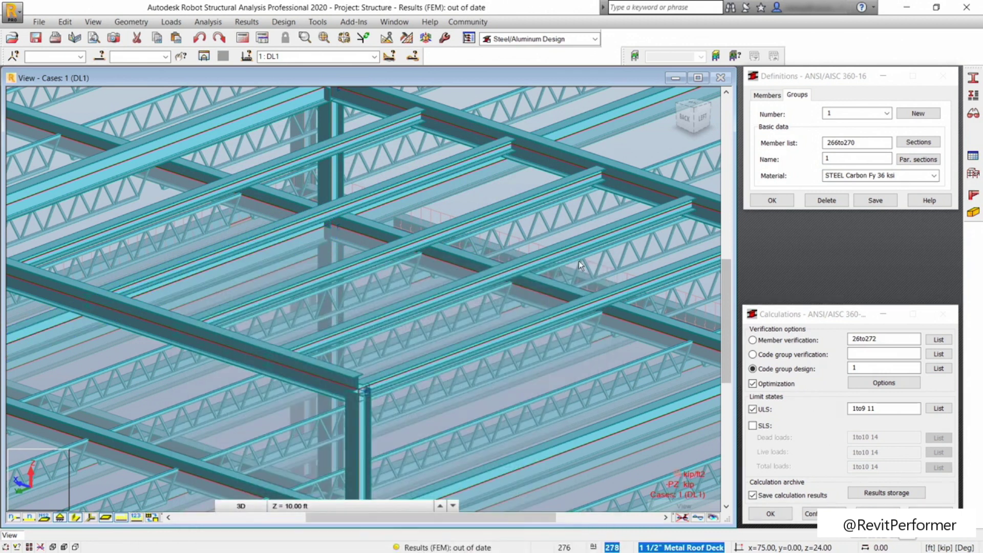
middle_click_drag(493, 237, 447, 224)
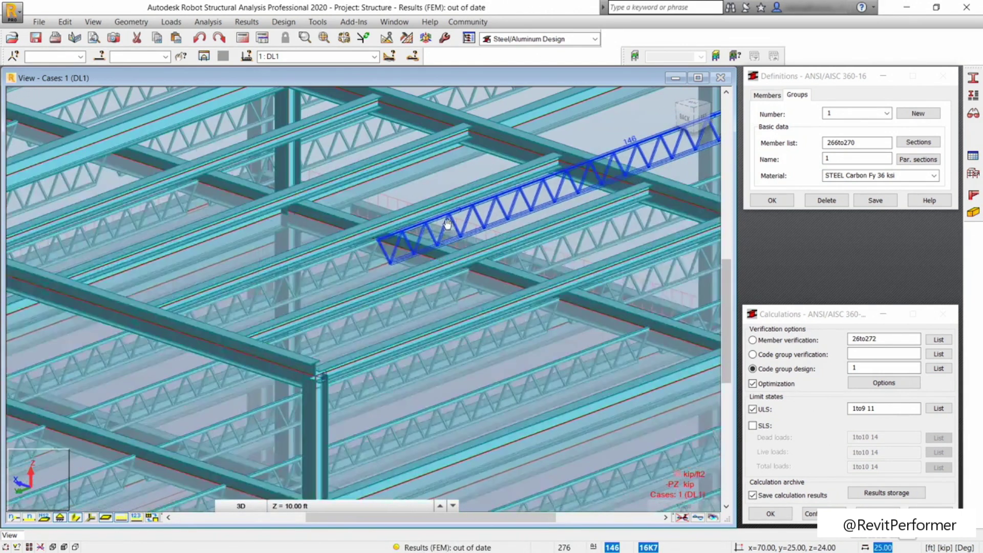
scroll(447, 224, "down", 3)
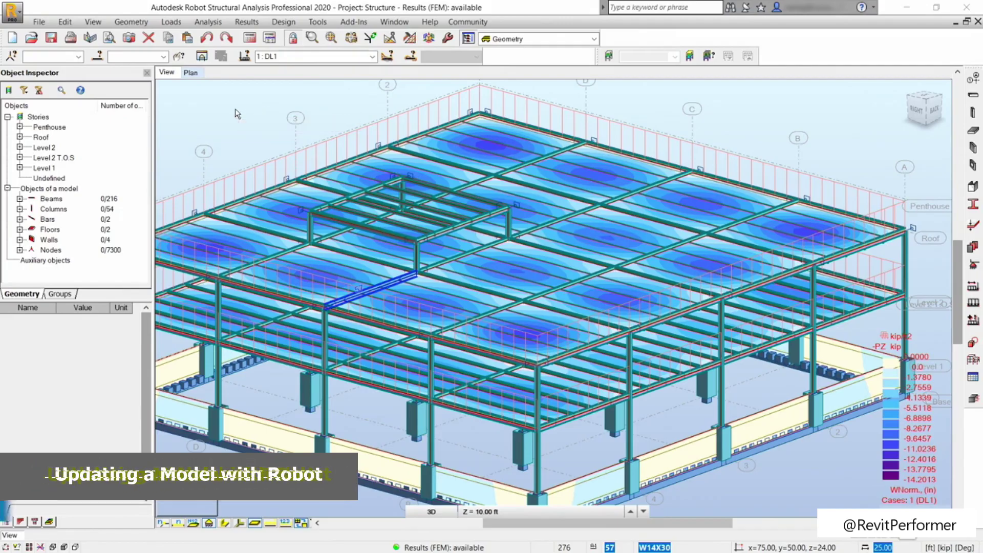
Step: Recalculate the structure, ignoring all instability warnings, and dismiss the calculation messages
left_click(250, 38)
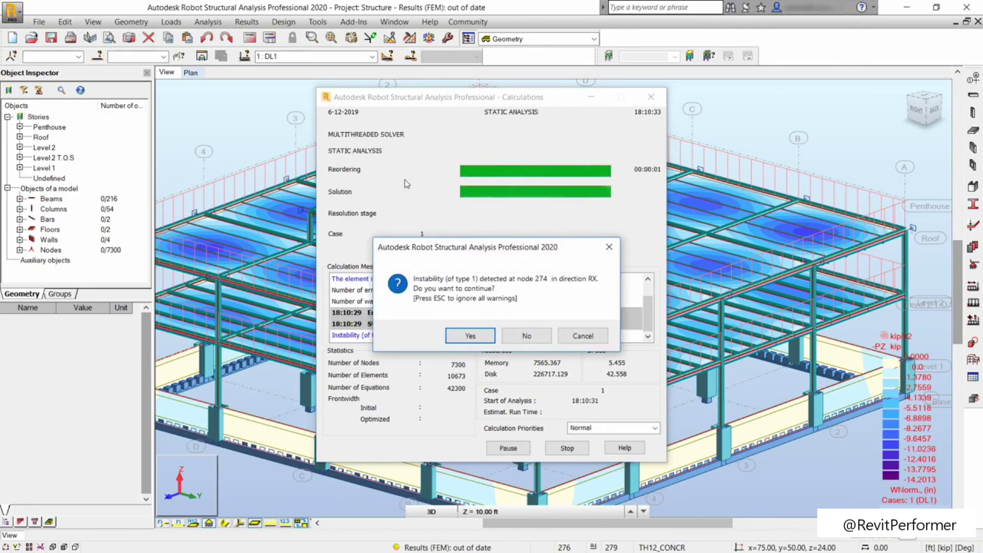
key("Escape")
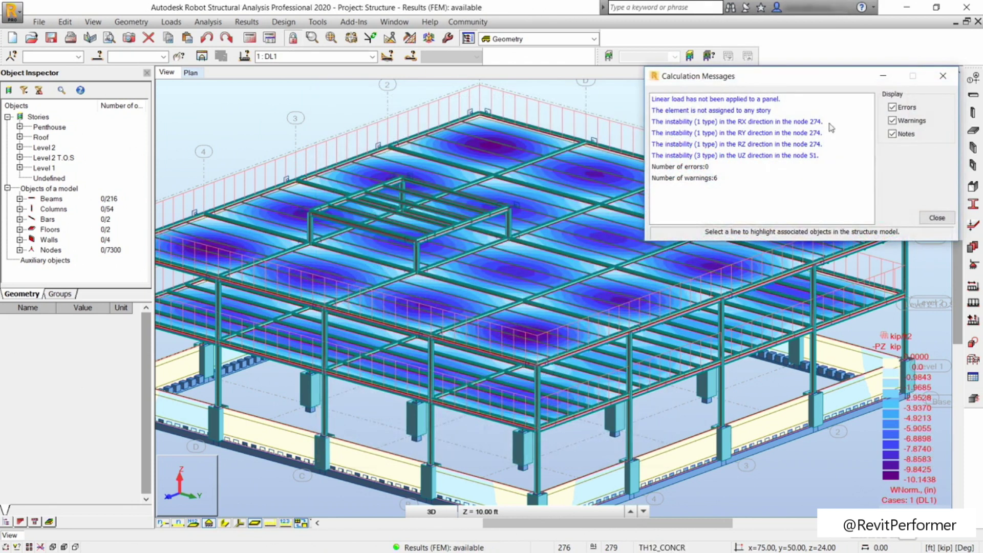
left_click(936, 218)
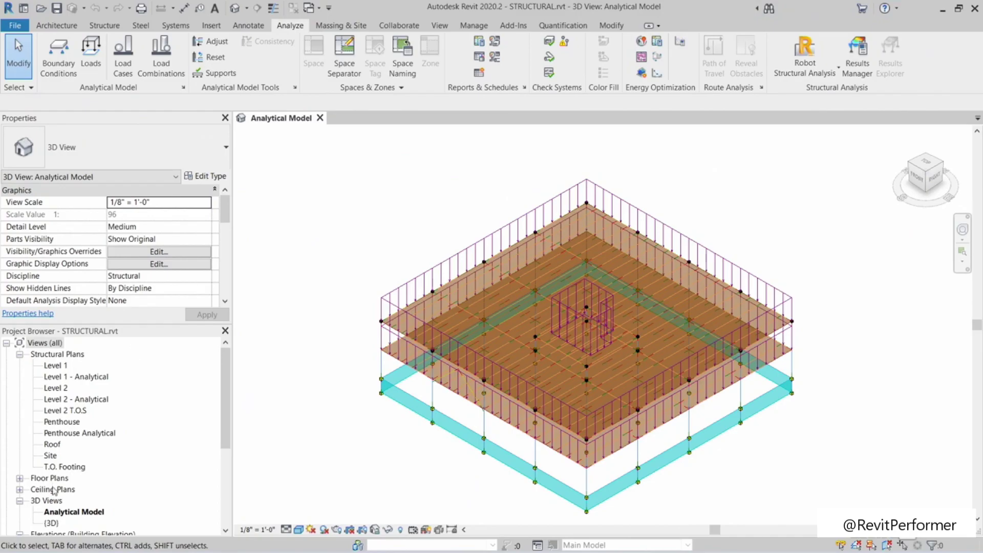
Step: In Revit, start the Robot Structural Analysis Link with direct integration set to update model and results
left_click(86, 470)
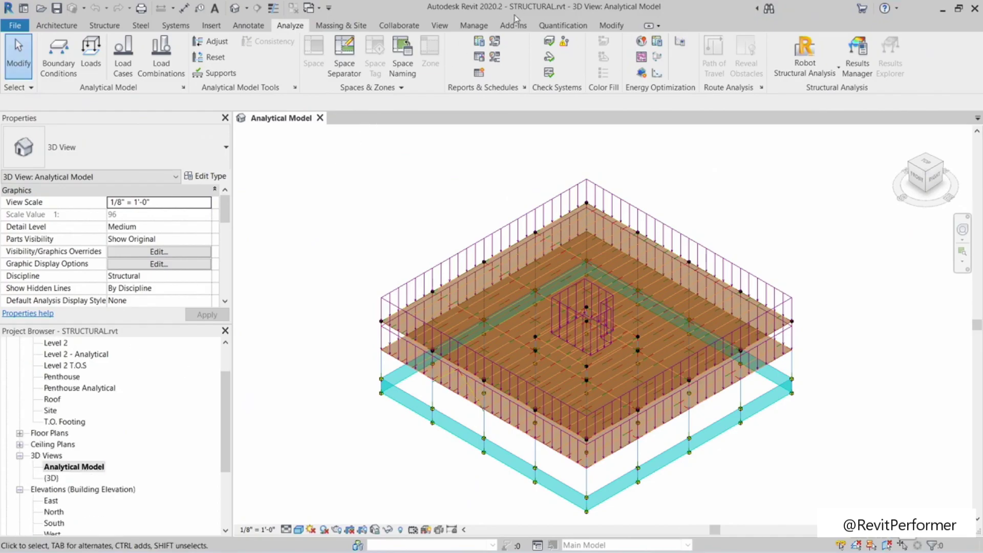
middle_click_drag(426, 217, 406, 217)
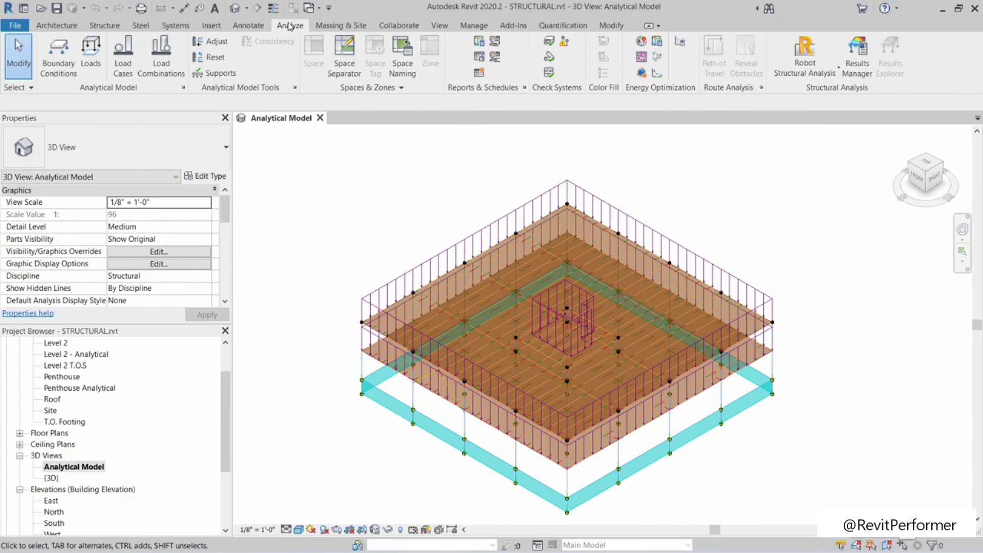
left_click(816, 74)
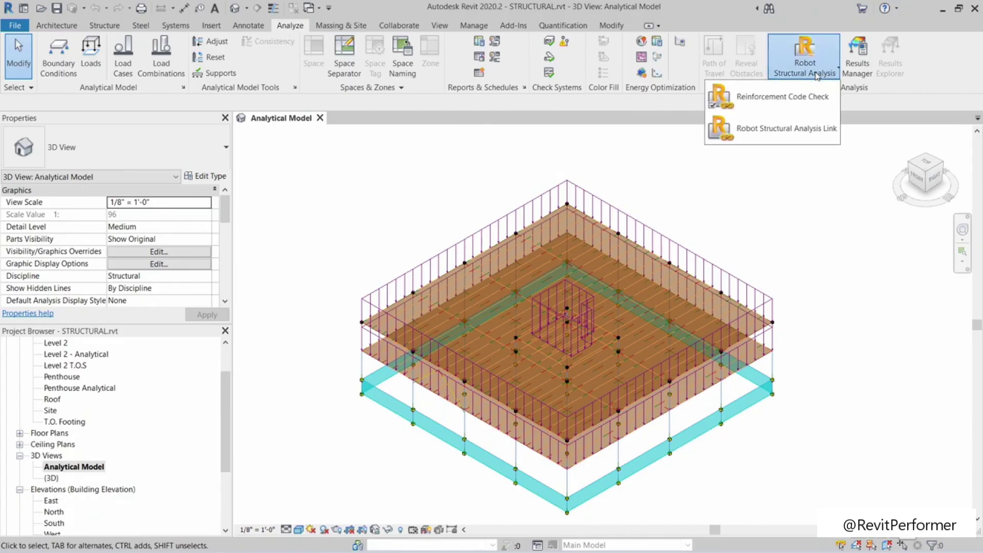
left_click(797, 134)
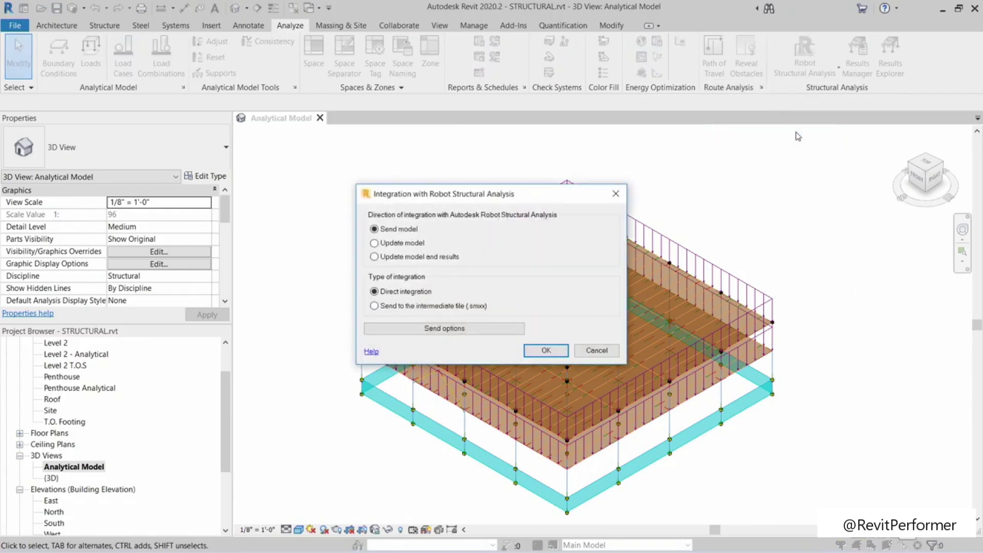
left_click_drag(507, 200, 387, 96)
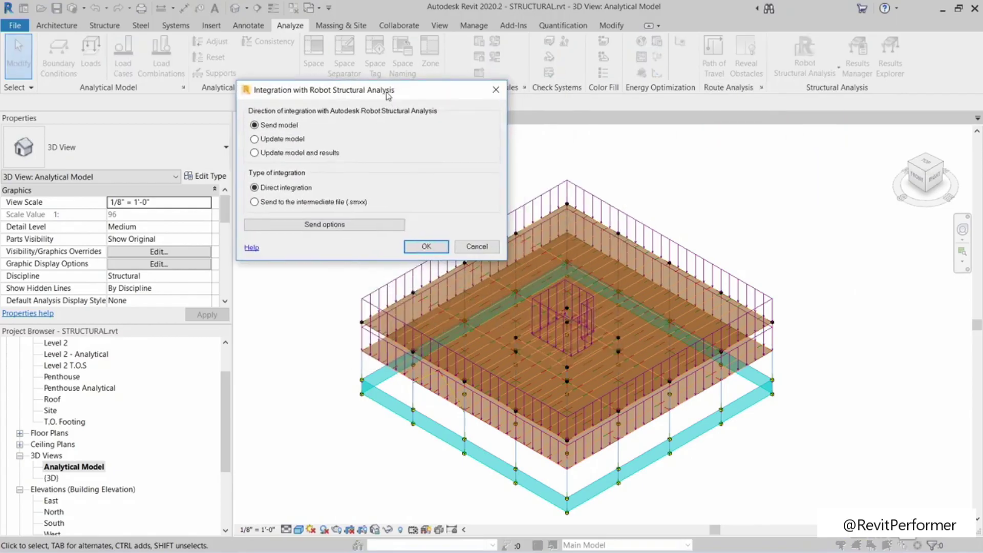
left_click(274, 154)
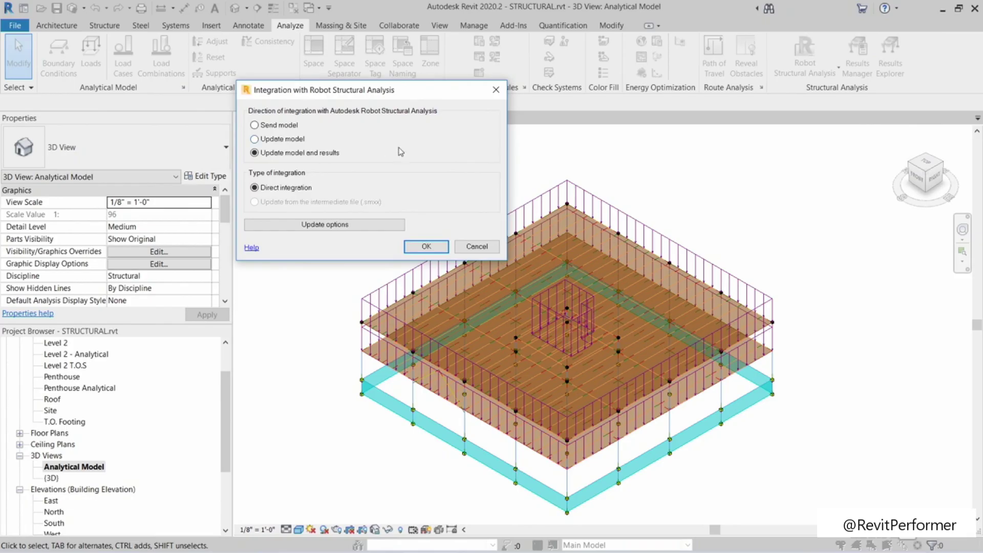
left_click(427, 246)
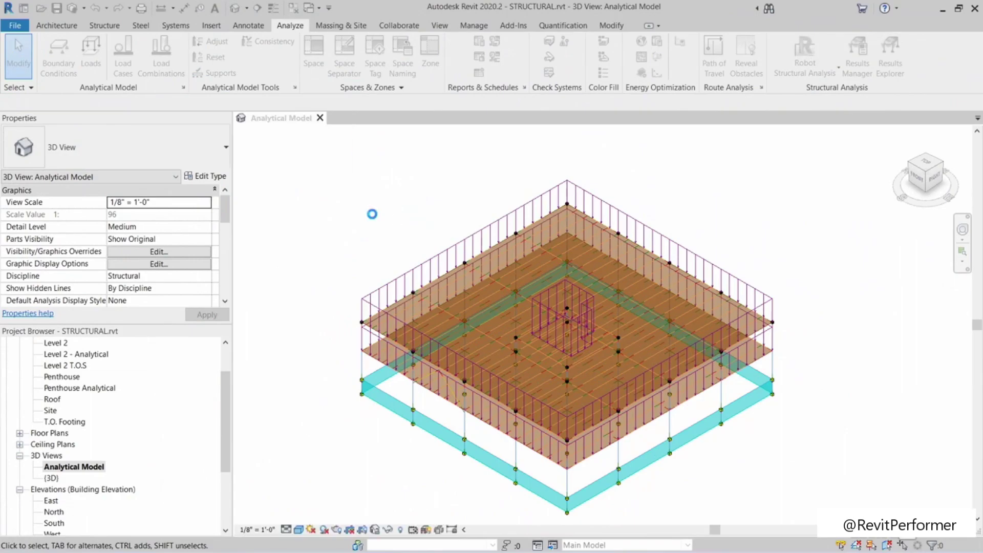
Step: Send the Model1 analysis results and required reinforcement packages to Revit, and skip the warnings report
left_click_drag(406, 173, 452, 136)
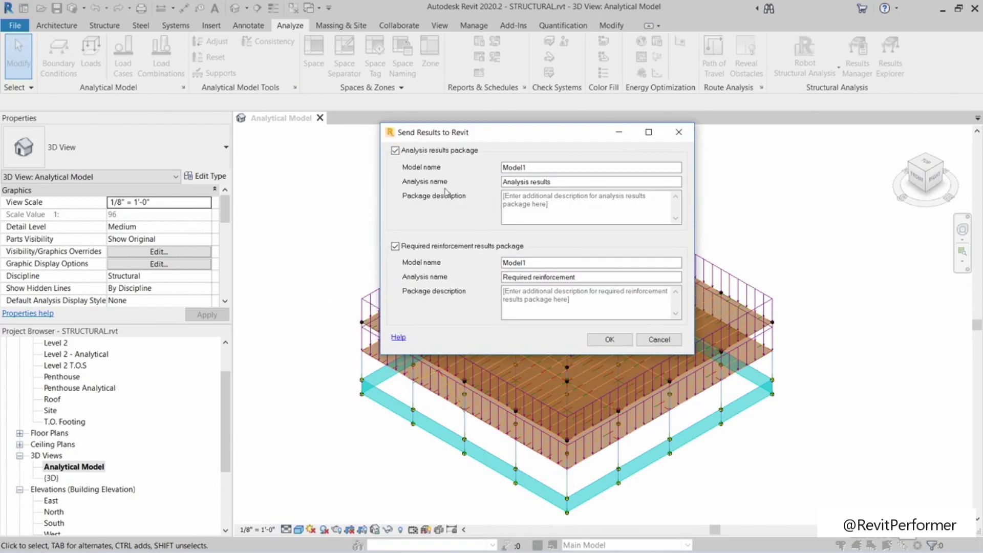
left_click(521, 168)
left_click(533, 168)
left_click(609, 340)
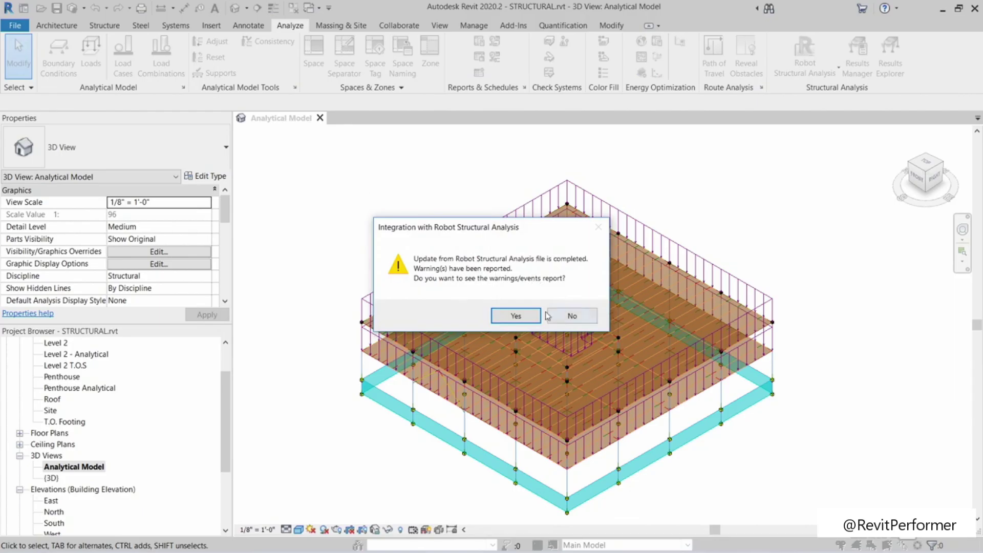
left_click(570, 321)
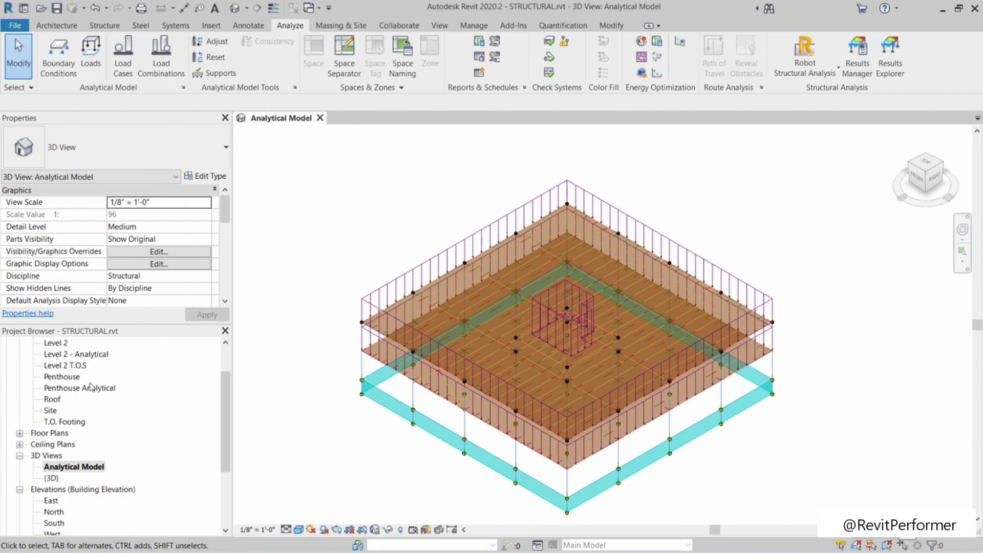
Step: Open the {3D} view and inspect the updated sections of the penthouse beams and the whole structure
double_click(50, 478)
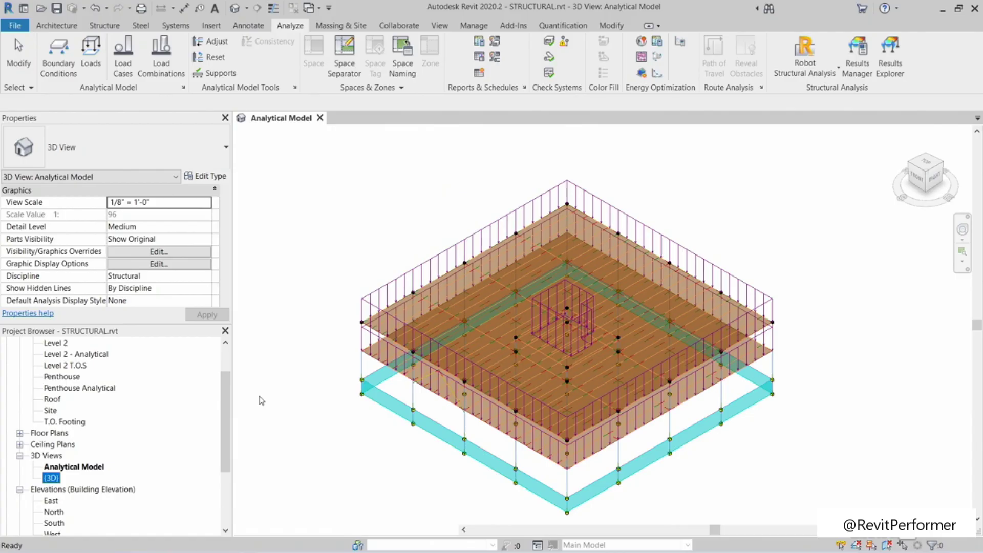
middle_click_drag(584, 296, 632, 289, "shift")
scroll(631, 288, "up", 10)
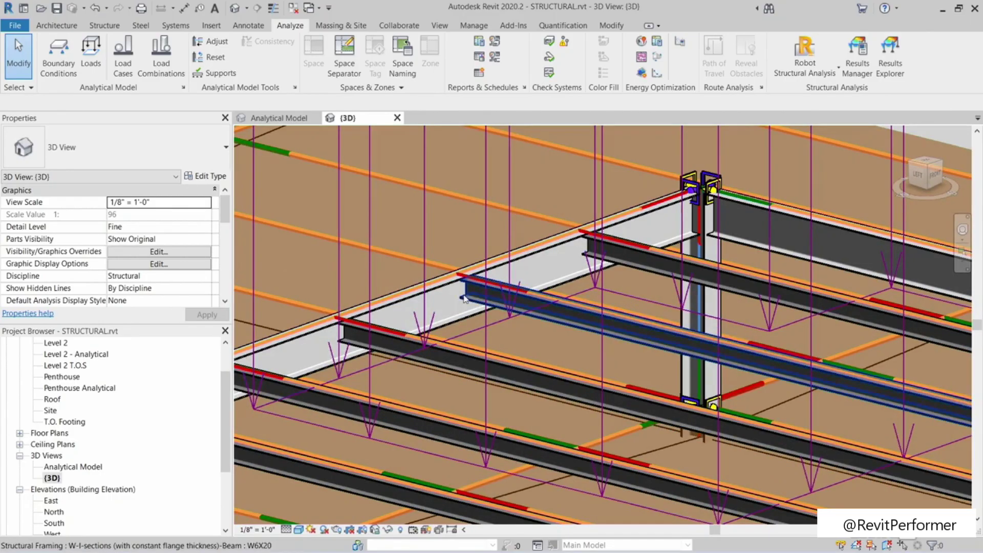
scroll(428, 330, "down", 10)
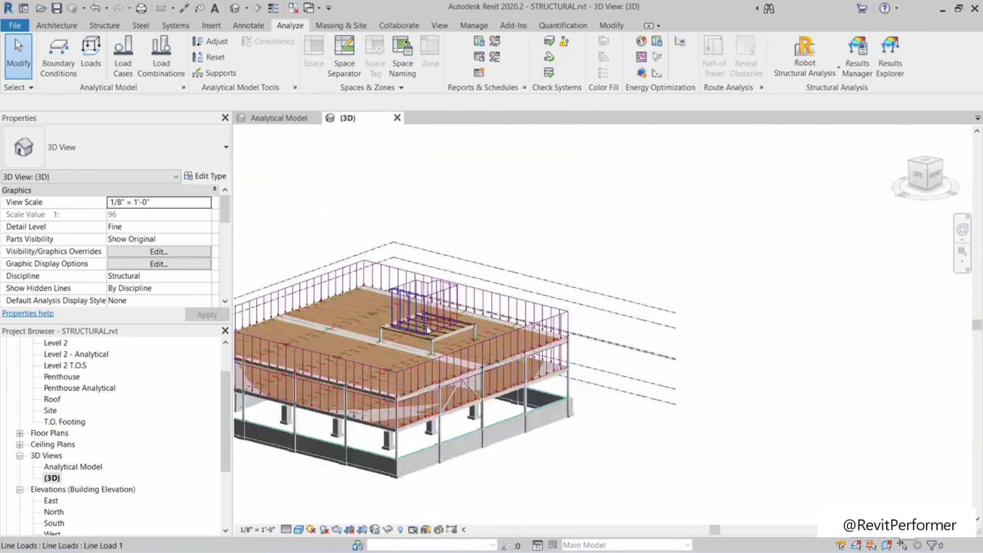
middle_click_drag(427, 330, 527, 333)
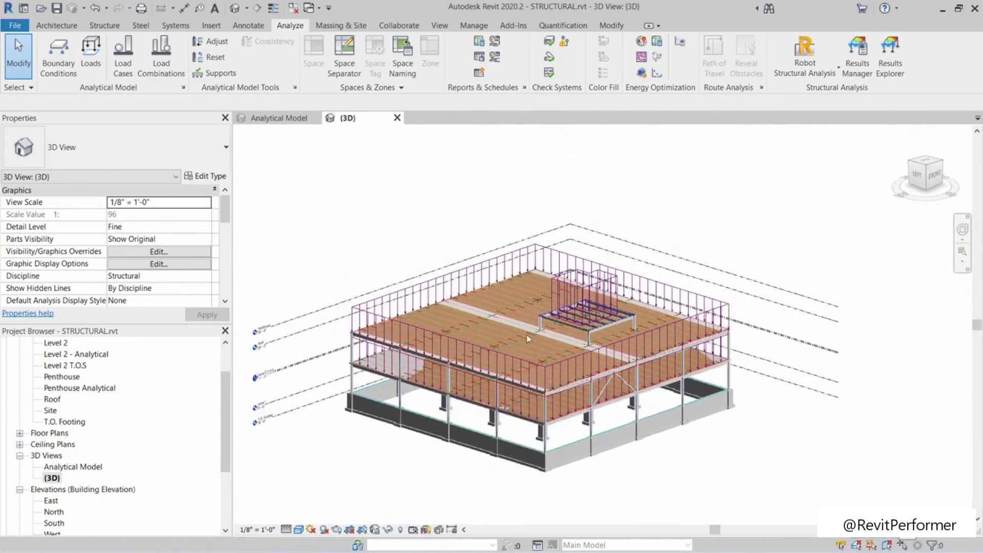
scroll(528, 333, "up", 4)
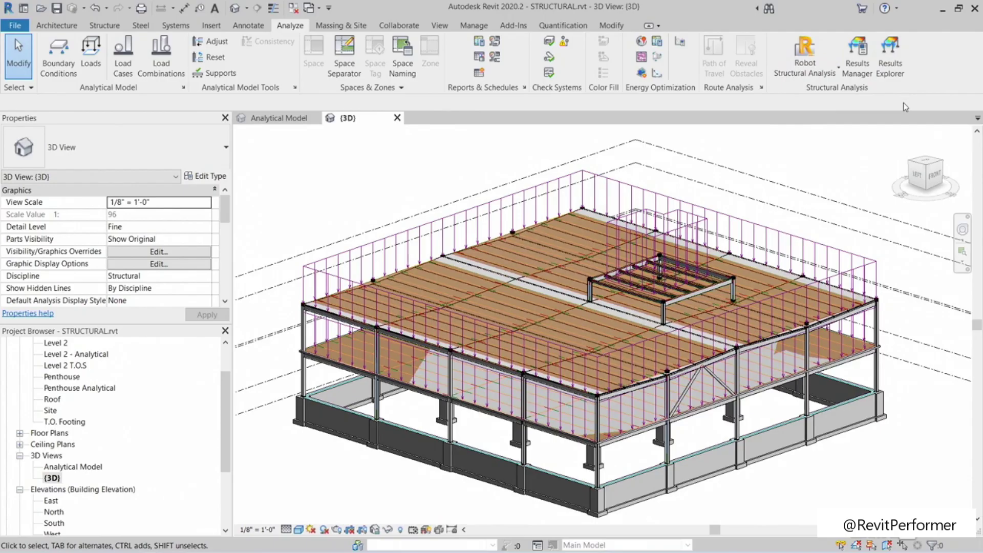
Step: Explore the Model1 analysis results package, display the DL1 deformation on the 3D model, and close the Results Manager
left_click(856, 54)
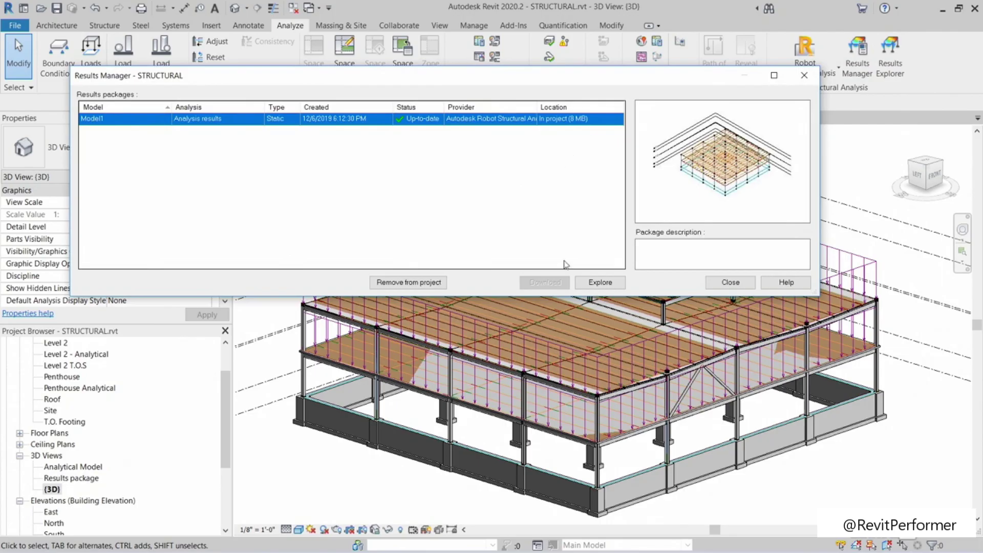
left_click(600, 283)
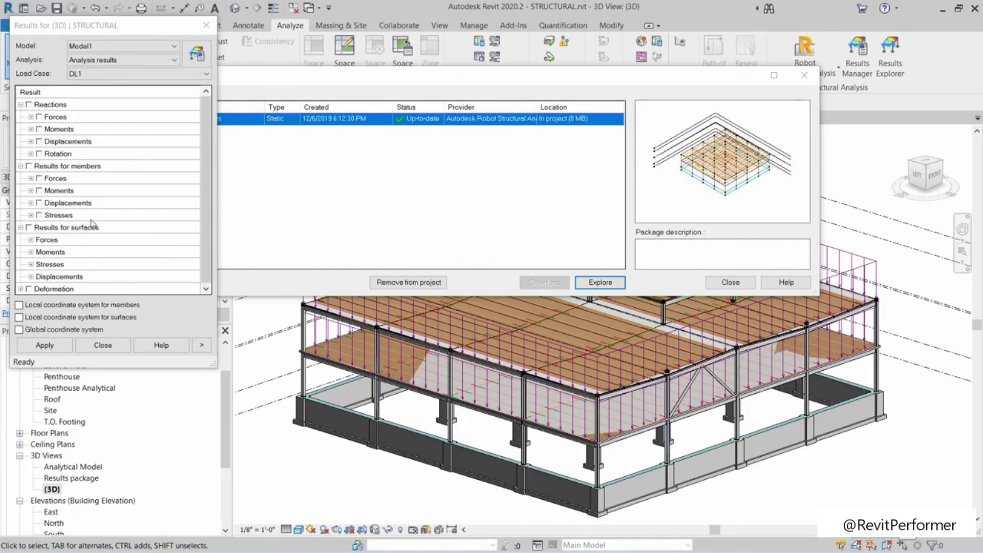
scroll(97, 216, "down", 1)
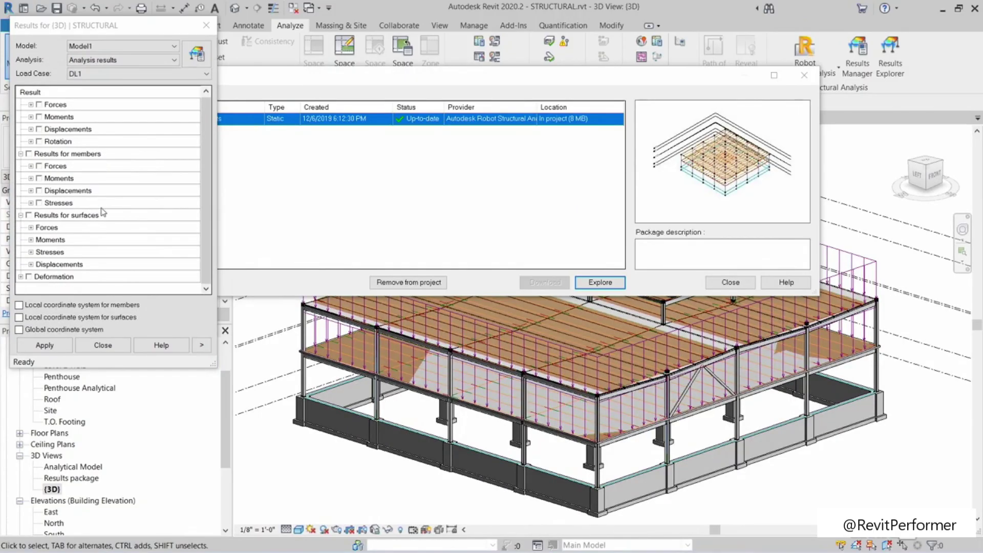
left_click(29, 277)
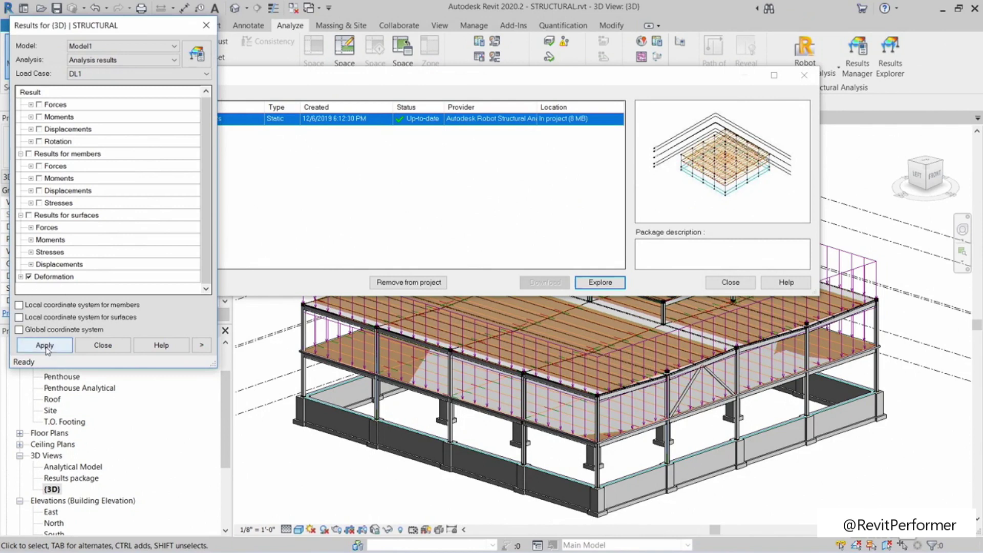
key("Return")
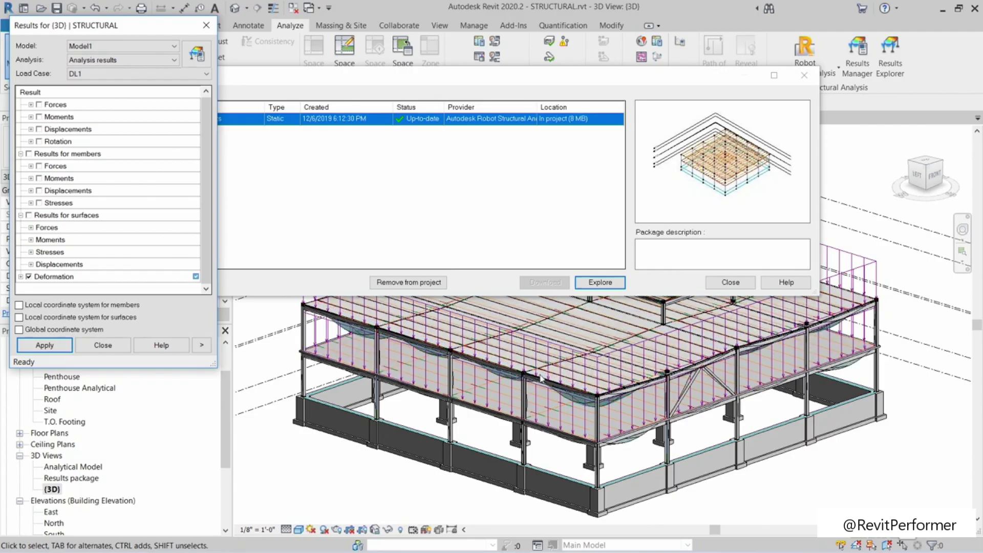
middle_click_drag(571, 403, 573, 428, "shift")
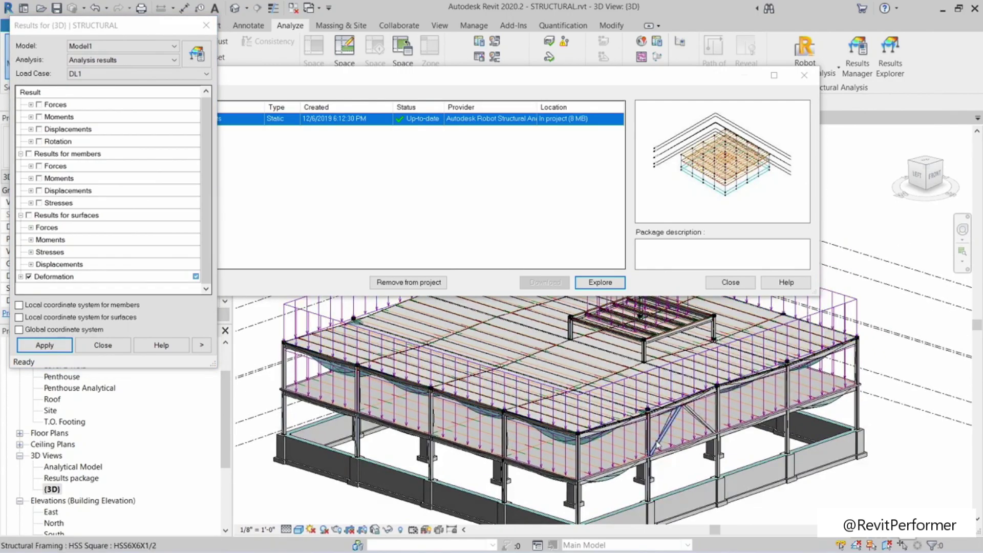
middle_click_drag(661, 450, 537, 425, "shift")
scroll(537, 425, "up", 5)
middle_click_drag(478, 410, 553, 402, "shift")
scroll(497, 409, "down", 6)
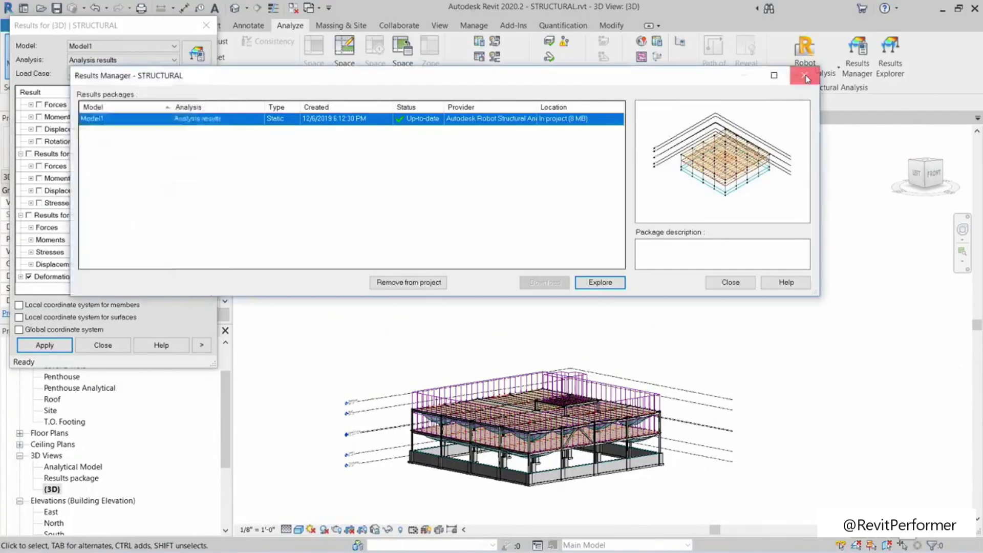
left_click(803, 75)
Step: Add the results for surfaces to the displayed DL1 results and examine them on the roof deck
middle_click_drag(474, 344, 454, 344, "shift")
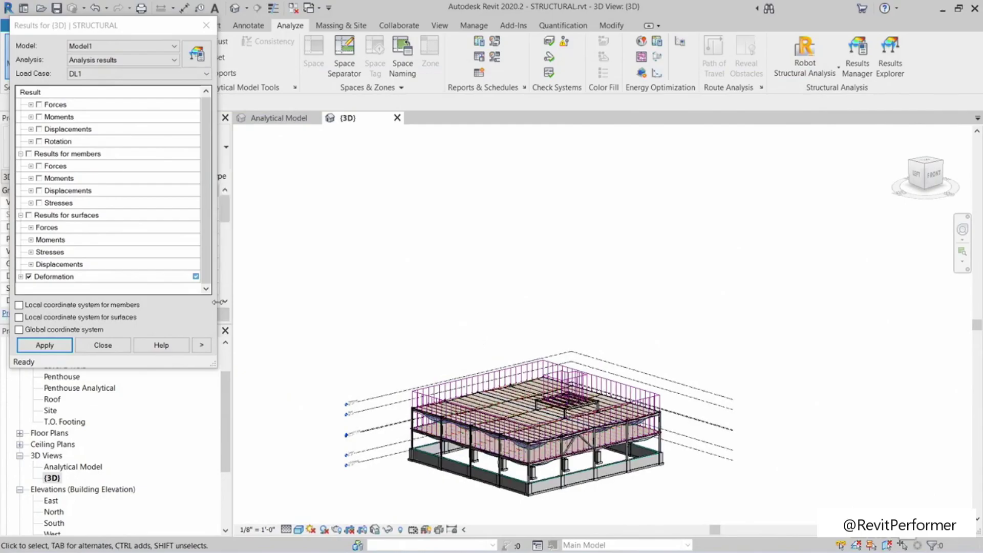
left_click(29, 215)
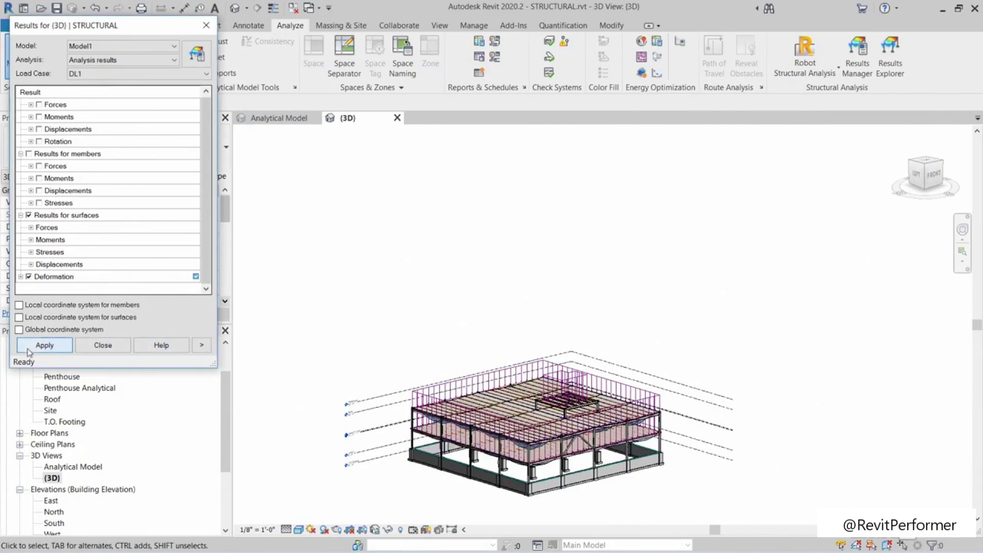
left_click(45, 345)
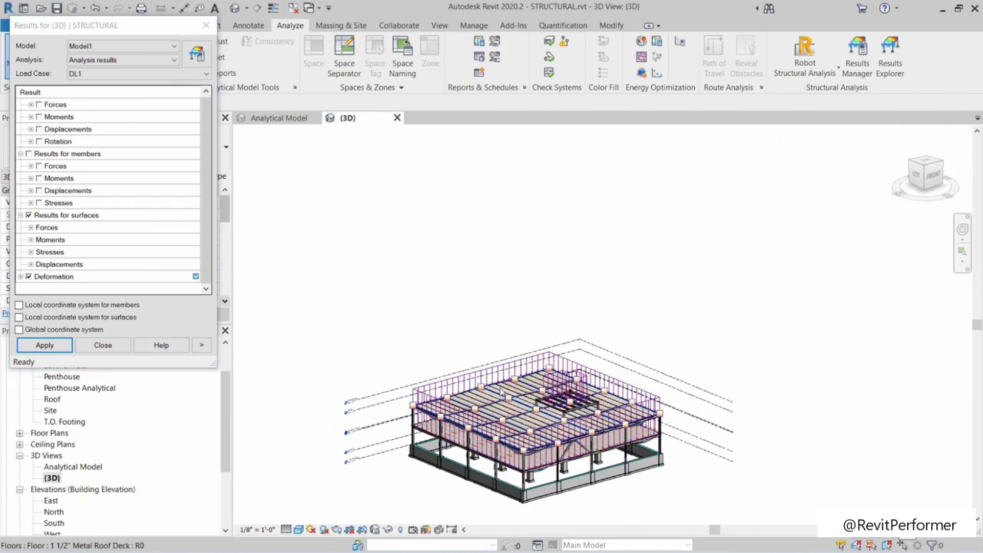
scroll(501, 392, "up", 5)
scroll(630, 276, "up", 5)
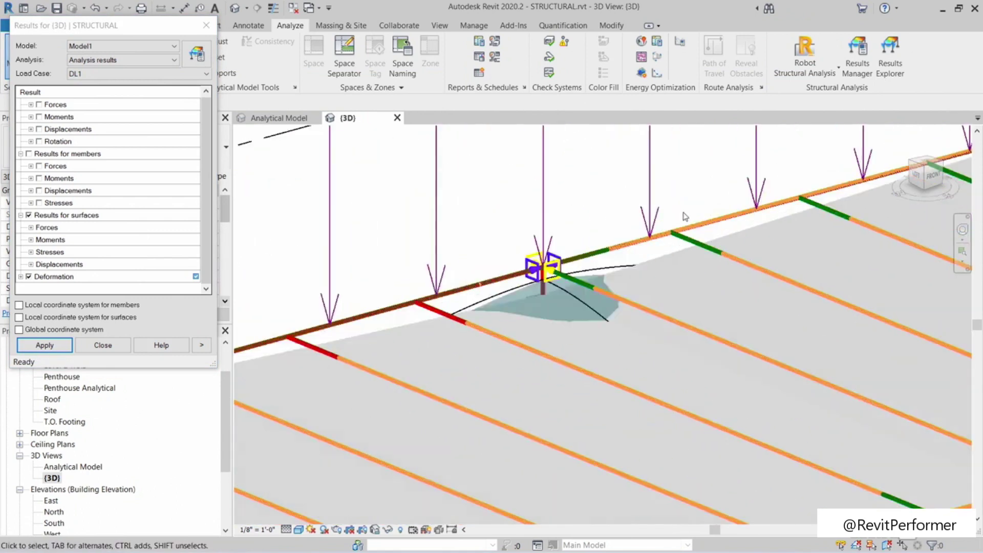
scroll(640, 254, "down", 6)
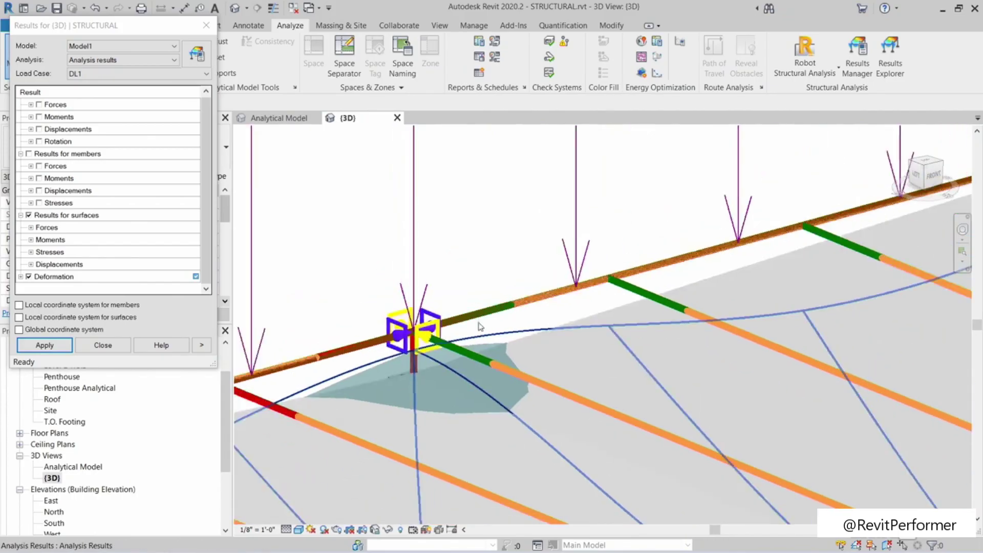
scroll(482, 310, "down", 8)
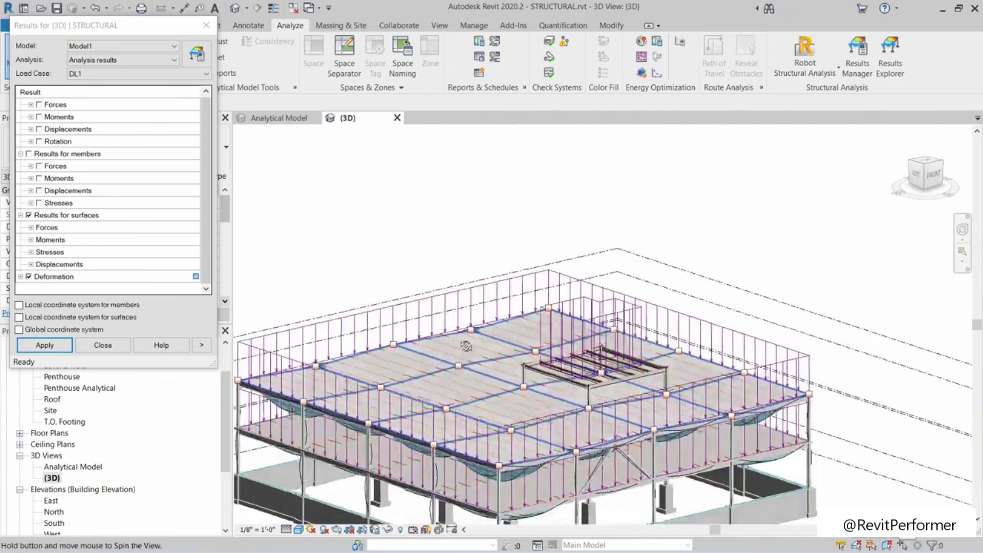
middle_click_drag(466, 311, 413, 338, "shift")
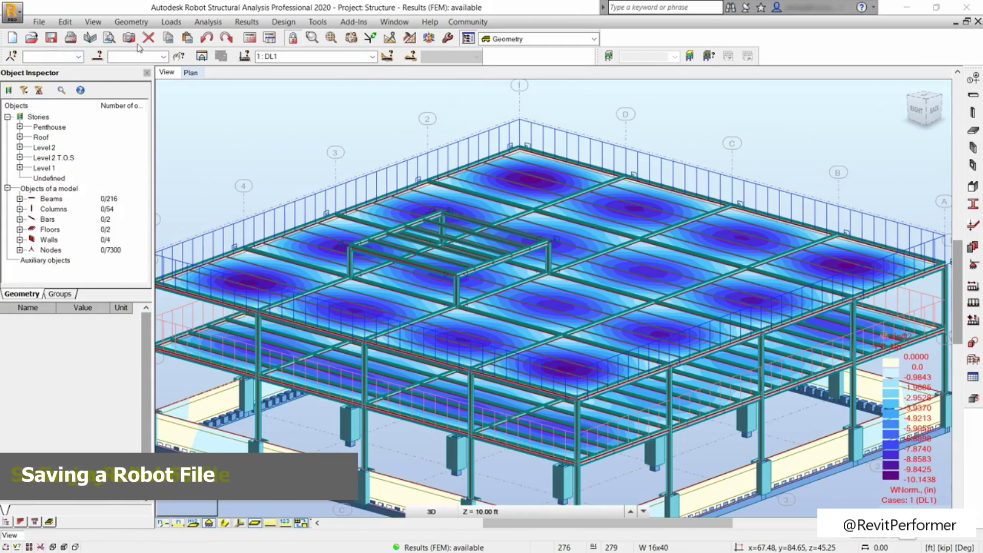
Step: In Robot, save the project as Structure.rtd in the Exercise Files folder in ROBOT (*.rtd) format, replacing the existing file
left_click(40, 22)
mouse_move(53, 23)
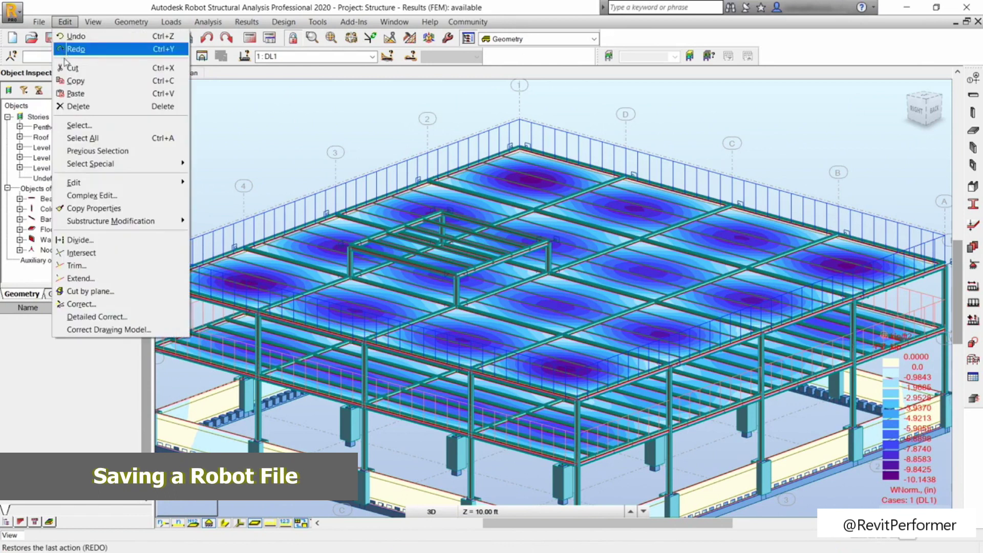
left_click(65, 80)
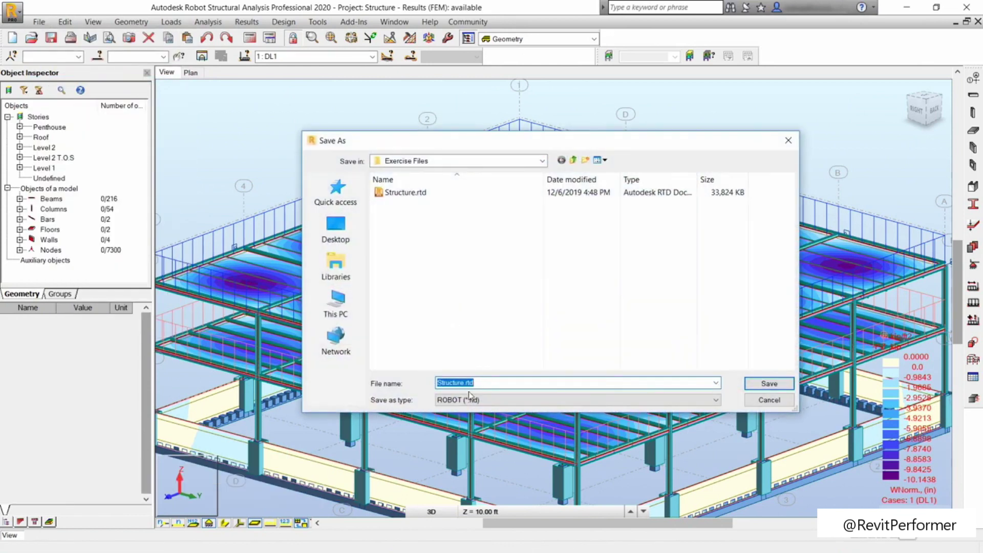
left_click(470, 403)
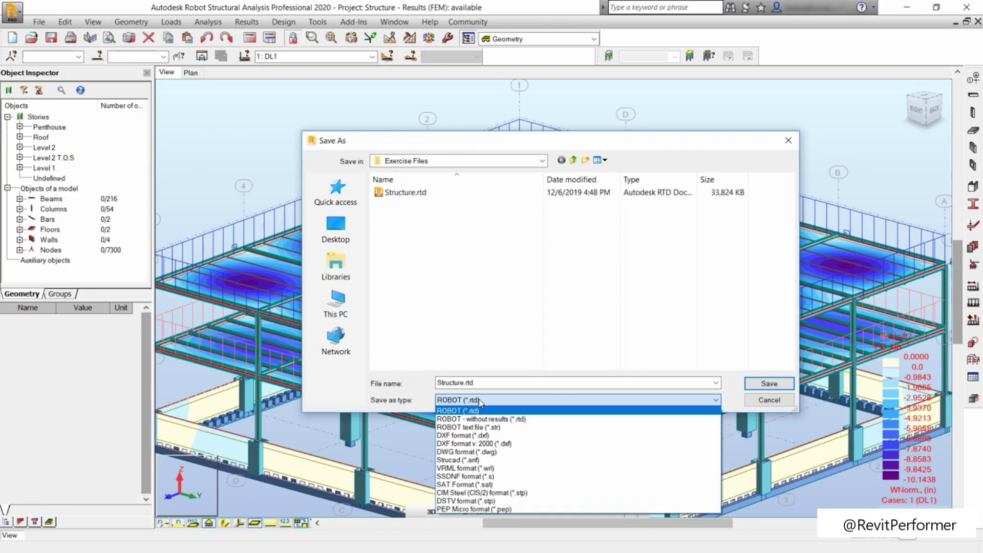
left_click(464, 409)
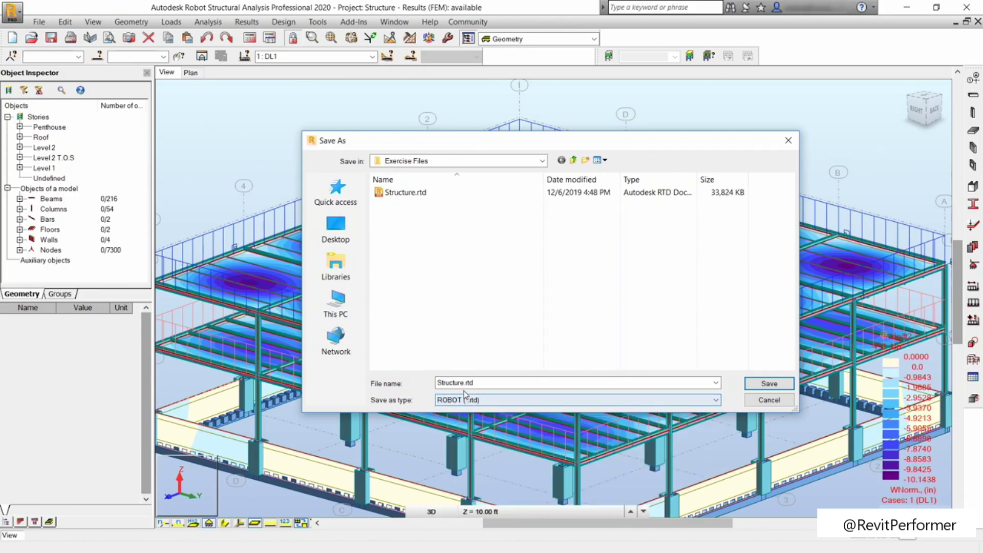
left_click(408, 197)
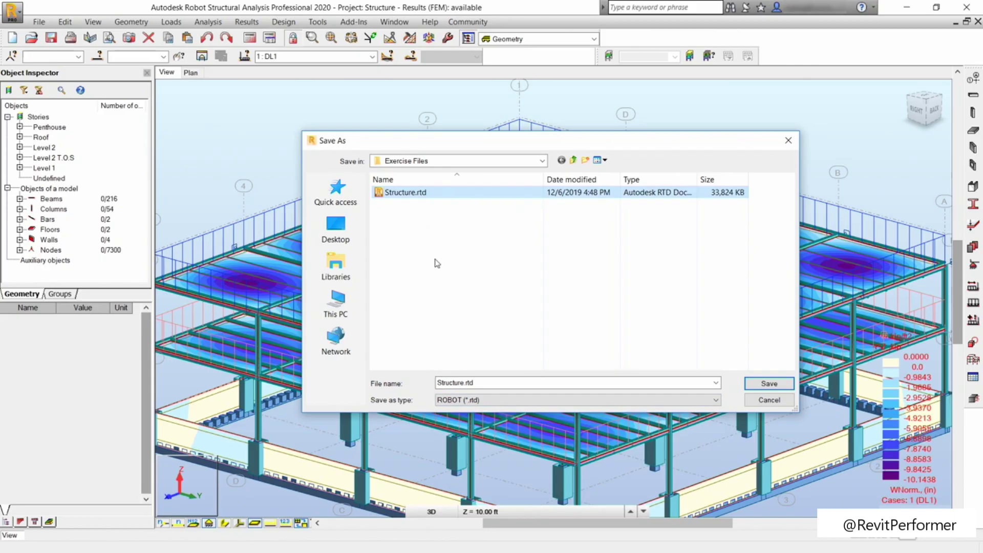
left_click(763, 385)
left_click(522, 283)
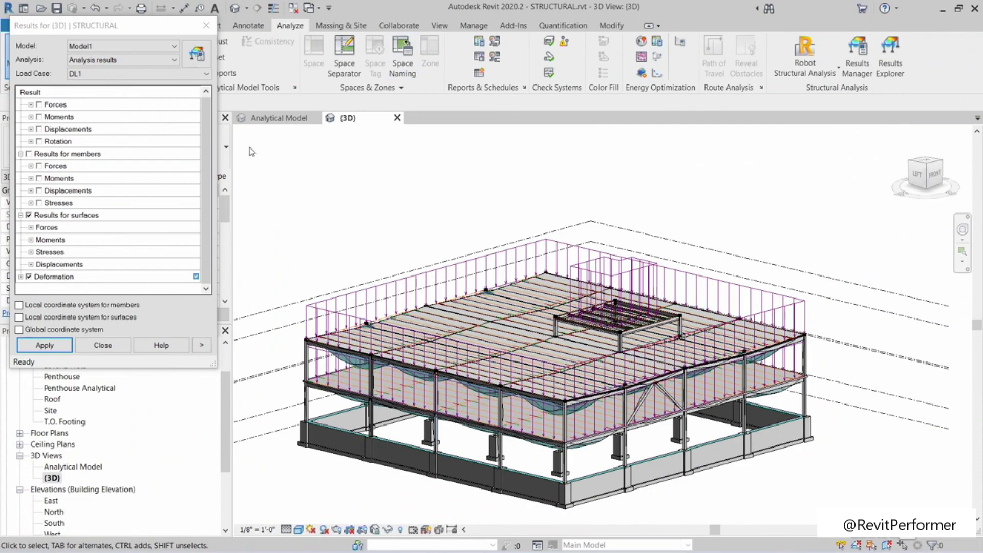
Step: Back in Revit, close the results explorer, review the Robot link's Update model options, and leave the link without updating
left_click(206, 25)
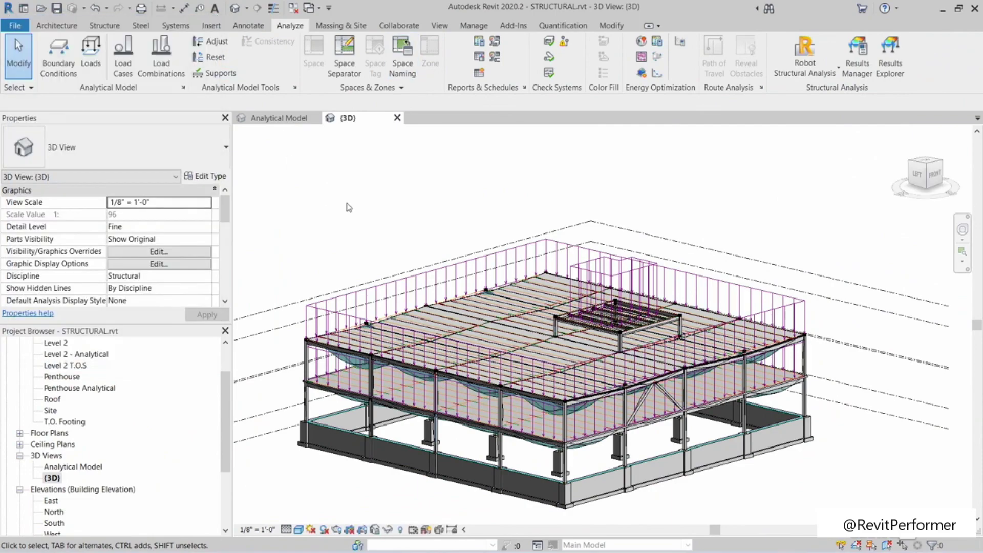
left_click(817, 73)
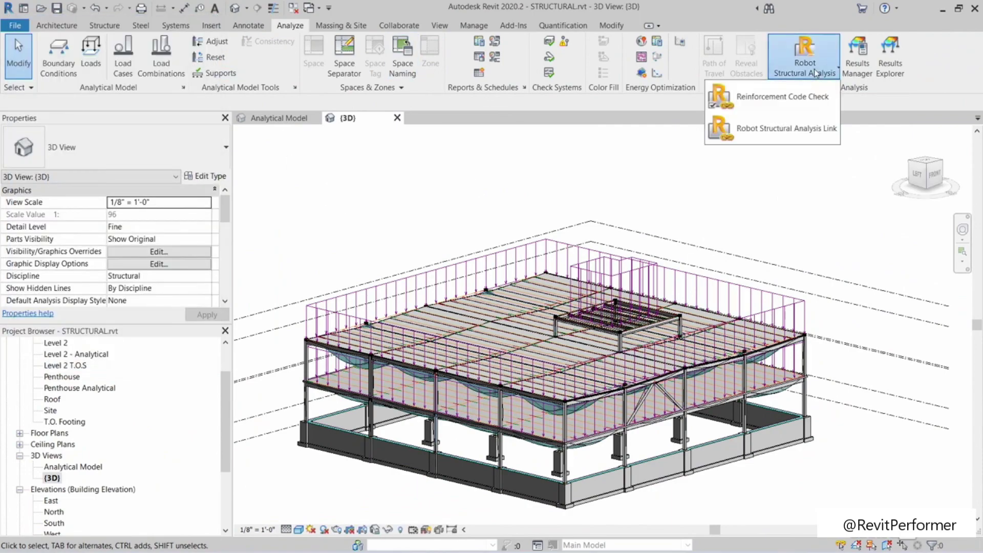
left_click(785, 128)
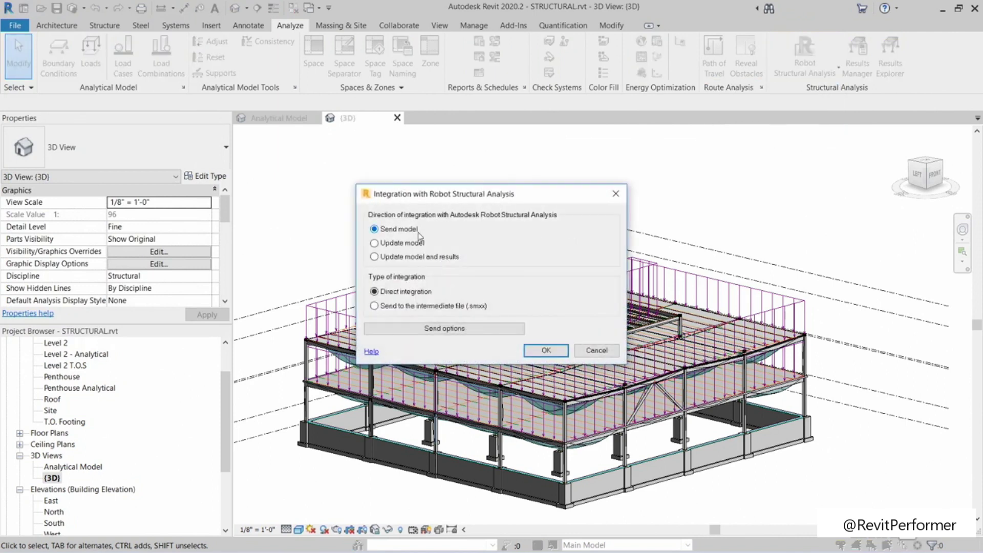
left_click(405, 243)
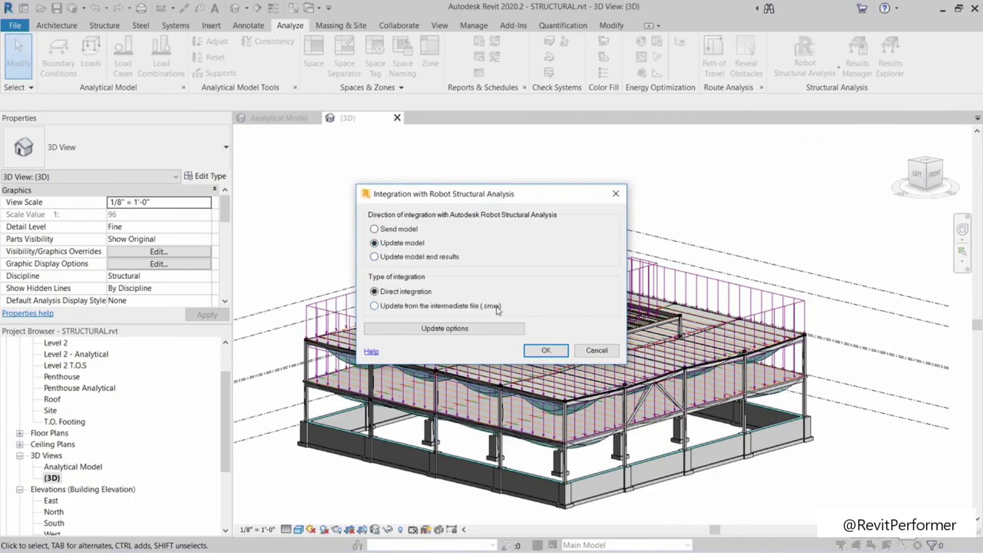
left_click(487, 328)
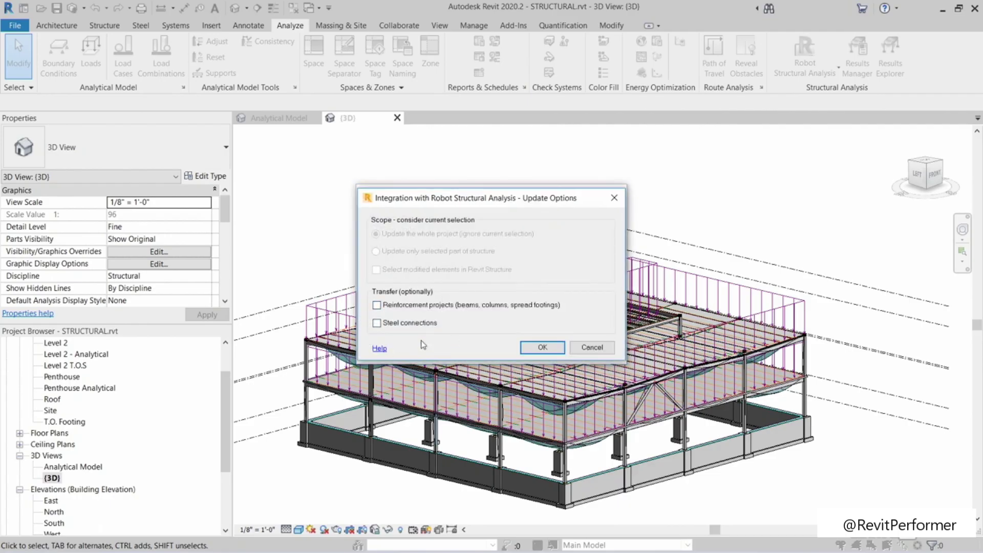
left_click(604, 347)
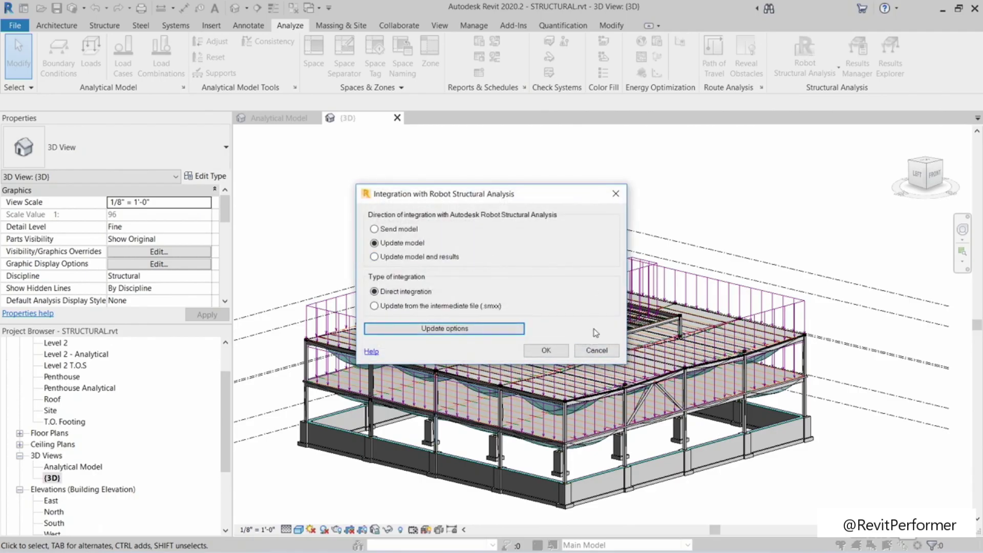
left_click(596, 352)
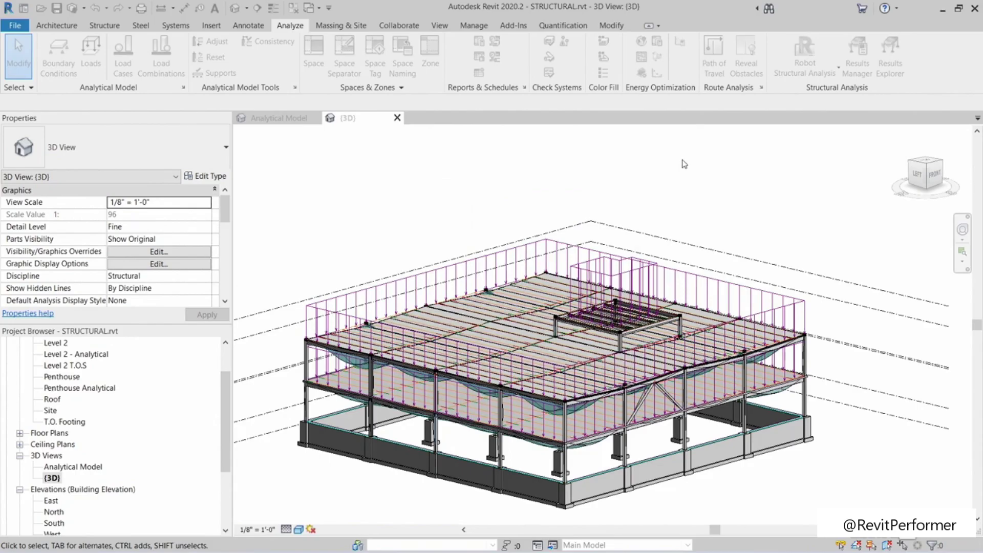